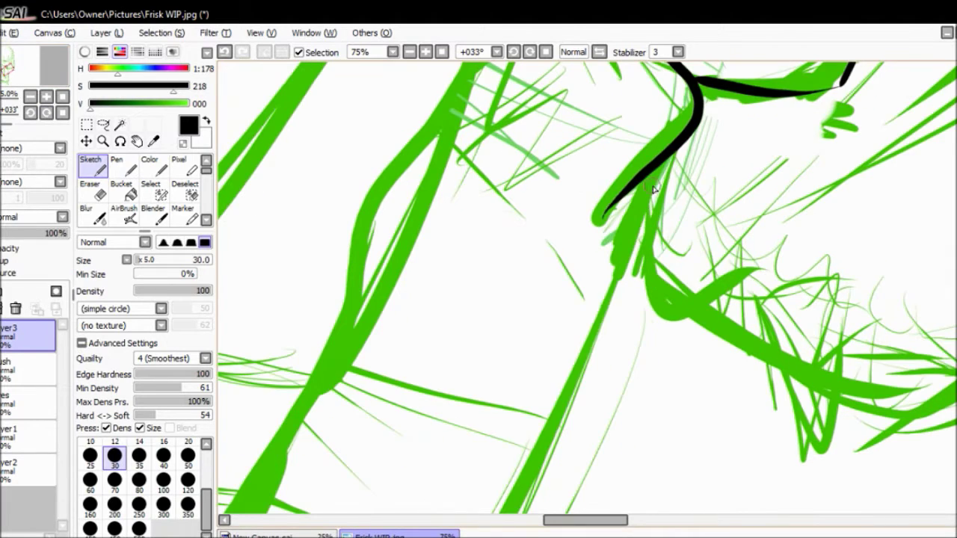
Ink the outer edge of the right upper arm in black, following the green sketch down the sleeve.
left_click_drag(299, 123, 345, 172)
left_click_drag(658, 138, 568, 501)
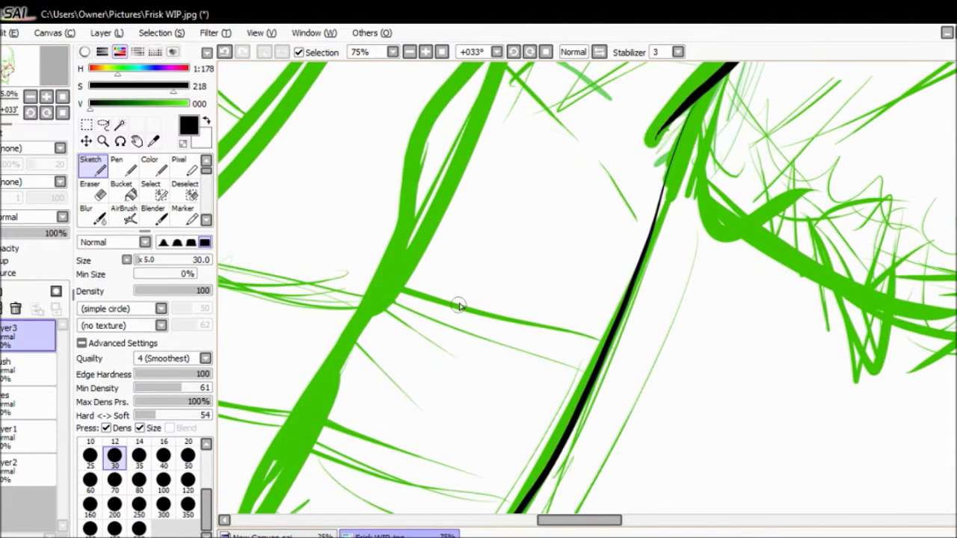
mouse_move(815, 63)
left_mouse_down()
mouse_move(748, 168)
mouse_move(482, 486)
mouse_move(763, 170)
mouse_move(611, 290)
mouse_move(503, 513)
left_mouse_up()
left_click_drag(591, 336, 490, 513)
left_click(30, 113)
Ink the left jaw line in black down to where it meets the collar.
left_click_drag(26, 88, 7, 90)
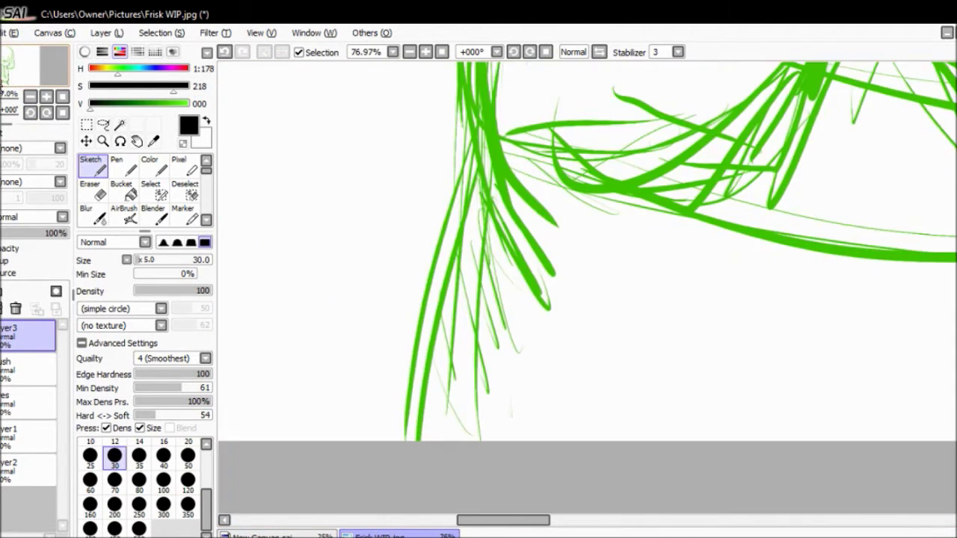
scroll(263, 160, "up", 3)
mouse_move(458, 143)
left_mouse_down()
mouse_move(587, 399)
mouse_move(635, 423)
mouse_move(624, 419)
left_mouse_up()
scroll(624, 419, "down", 5)
left_click_drag(517, 80, 663, 178)
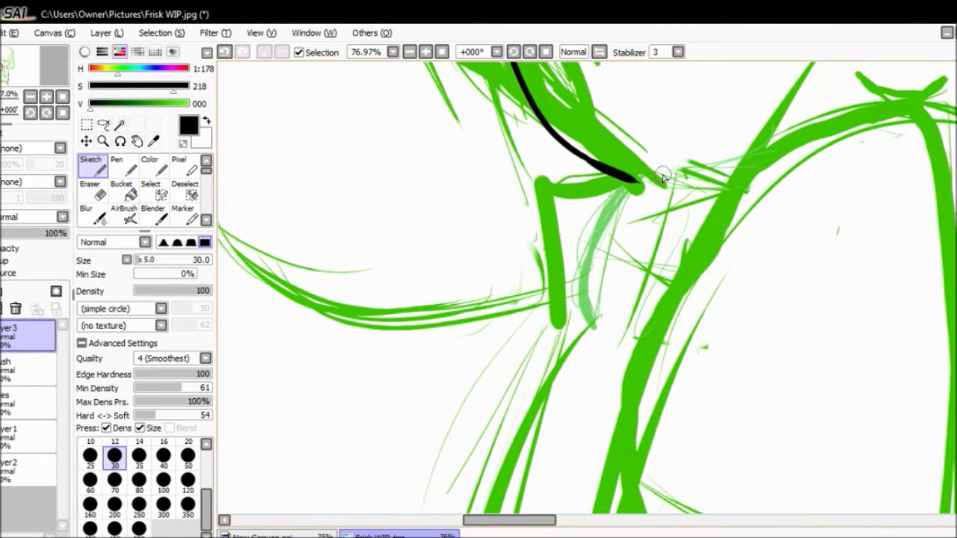
Ink the top and outer side edges of the left part of the collar.
left_click_drag(730, 169, 535, 179)
left_click_drag(535, 179, 550, 342)
key("ctrl+z")
left_click_drag(535, 181, 549, 342)
key("ctrl+z")
left_click_drag(535, 180, 555, 351)
key("ctrl+z")
key("ctrl+y")
key("ctrl+z")
key("ctrl+y")
Ink the left upper arm's outer line from the collar down, redrawing the first stroke.
left_click(9, 83)
left_click_drag(607, 257, 567, 471)
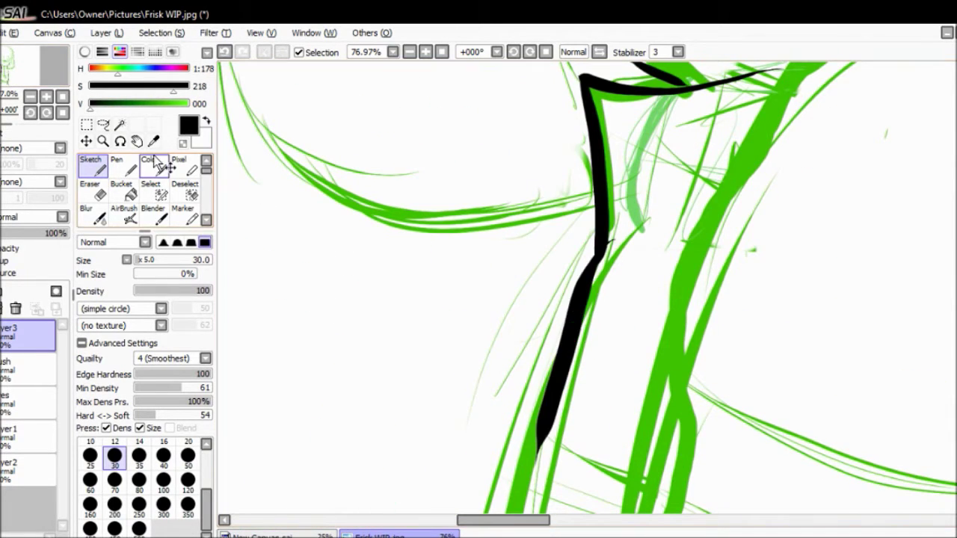
key("ctrl+z")
left_click(7, 82)
left_click_drag(627, 90, 473, 448)
Continue the left arm's outer outline in black down to the elbow.
left_click(4, 78)
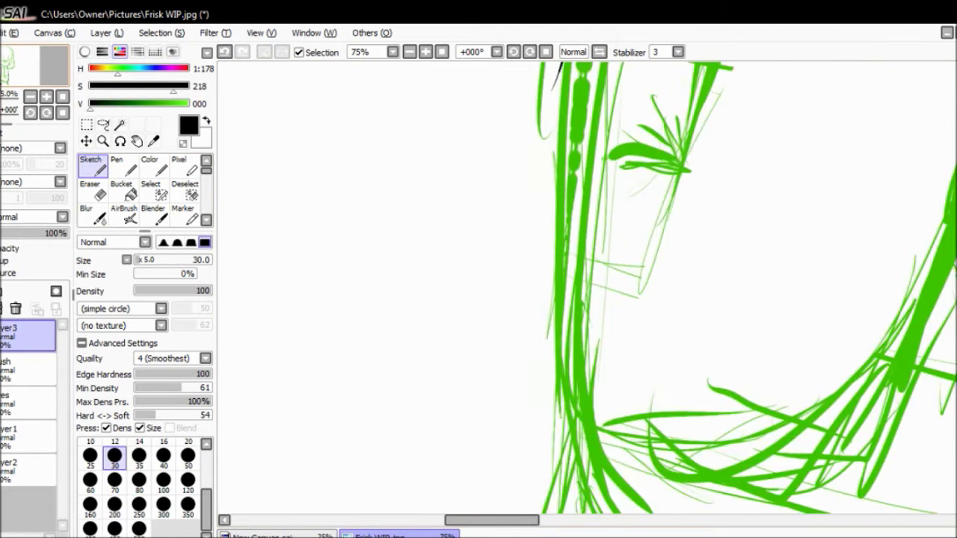
left_click(5, 75)
left_click_drag(557, 370, 552, 475)
key("ctrl+z")
left_click_drag(559, 350, 560, 403)
left_click(4, 84)
left_click_drag(552, 90, 560, 381)
Ink the flared body line below the left elbow down to the canvas's bottom edge.
left_click(5, 78)
left_click(4, 75)
left_click_drag(525, 96, 466, 343)
key("ctrl+z")
key("ctrl+z")
left_click_drag(523, 94, 461, 342)
key("ctrl+z")
key("ctrl+z")
left_click_drag(524, 95, 460, 344)
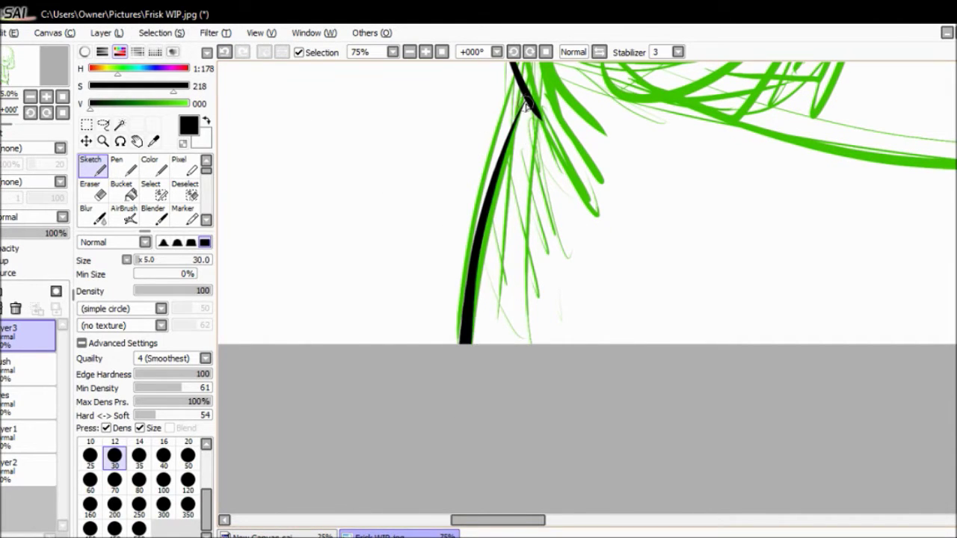
left_click_drag(498, 520, 528, 523)
left_click(6, 78)
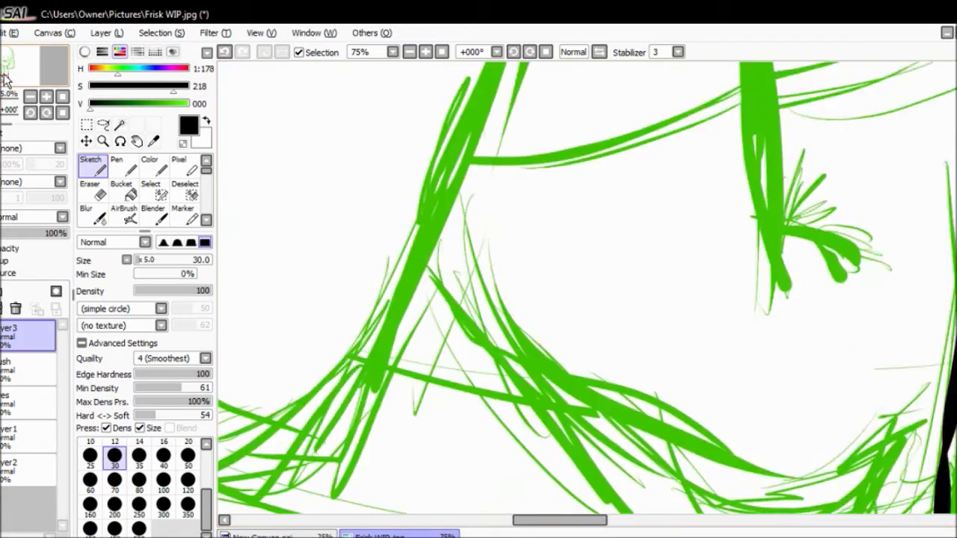
left_click(30, 96)
left_click(30, 96)
left_click_drag(486, 277, 643, 277)
scroll(323, 232, "down", 3)
mouse_move(317, 238)
left_mouse_down()
mouse_move(455, 310)
mouse_move(562, 349)
mouse_move(335, 299)
mouse_move(380, 361)
mouse_move(367, 415)
left_mouse_up()
left_click(225, 52)
Clean up stray ink on the outline with the Eraser and return to the Sketch brush.
key("e")
mouse_move(336, 228)
left_mouse_down()
mouse_move(352, 265)
mouse_move(515, 337)
mouse_move(538, 359)
left_mouse_up()
left_click(90, 166)
left_click_drag(531, 520, 579, 520)
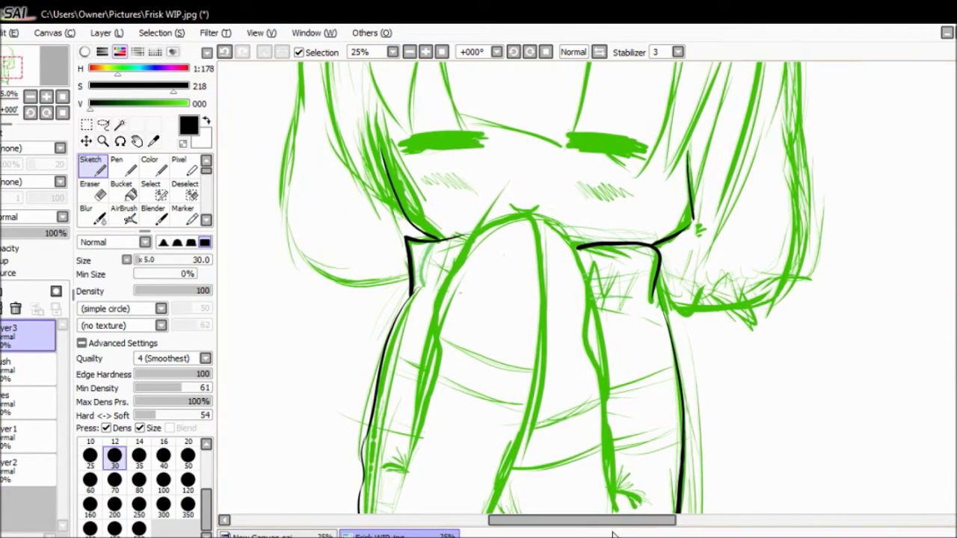
scroll(390, 280, "down", 2)
key("ctrl+z")
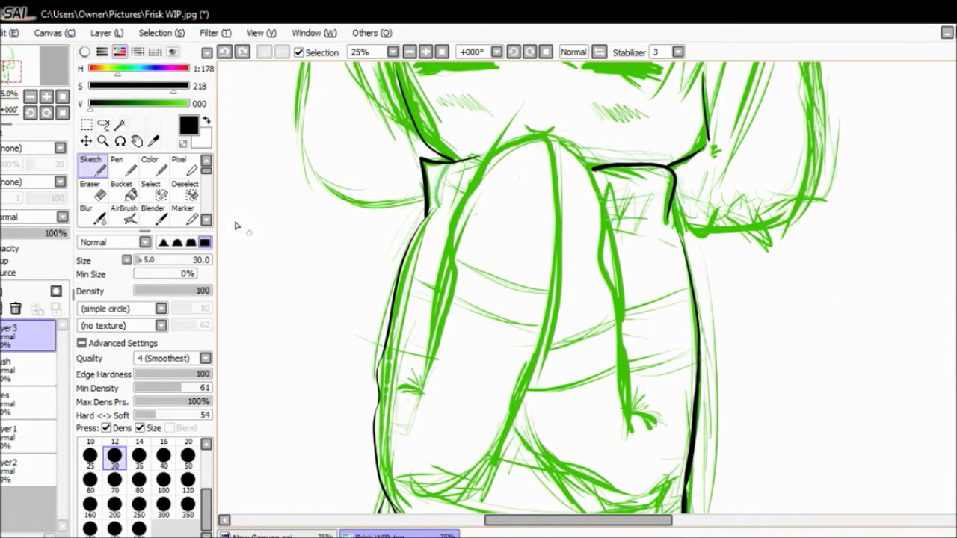
Ink both edges of the left forearm and its elbow curve, cleaning the curve's end with the Eraser.
left_click(7, 434)
left_click(8, 434)
mouse_move(391, 392)
left_mouse_down()
mouse_move(416, 392)
mouse_move(448, 258)
mouse_move(512, 177)
mouse_move(492, 169)
mouse_move(549, 139)
left_mouse_up()
mouse_move(492, 169)
left_mouse_down()
mouse_move(518, 417)
mouse_move(407, 476)
left_mouse_up()
mouse_move(526, 434)
left_mouse_down()
mouse_move(471, 485)
mouse_move(481, 369)
left_mouse_up()
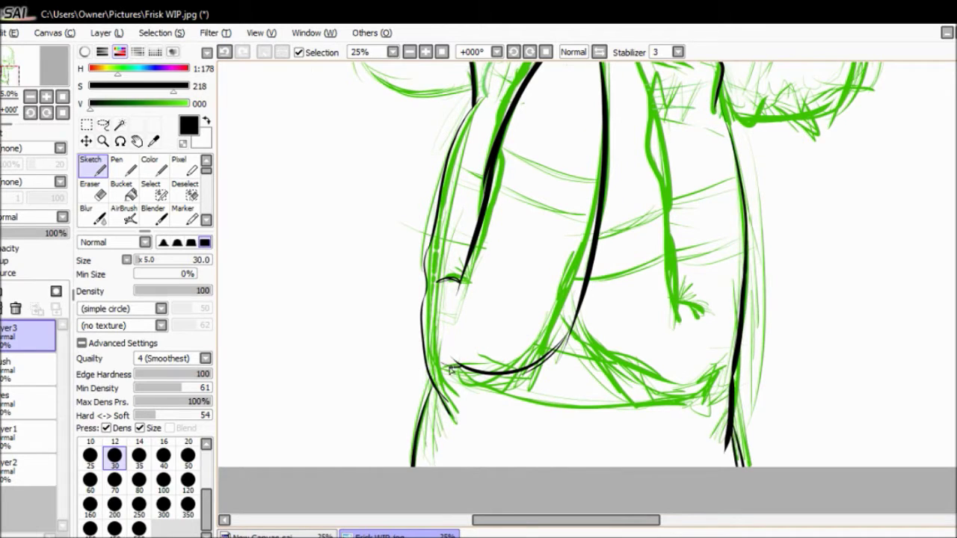
key("e")
mouse_move(487, 342)
left_mouse_down()
mouse_move(466, 348)
mouse_move(507, 351)
mouse_move(486, 377)
left_mouse_up()
key("e")
Ink the right forearm's outer line from the chin down to the small fold near the elbow.
left_click_drag(598, 187, 483, 314)
left_click_drag(486, 155, 562, 416)
left_click(224, 54)
mouse_move(486, 157)
left_mouse_down()
mouse_move(548, 265)
mouse_move(559, 423)
left_mouse_up()
left_click_drag(556, 374, 561, 466)
key("ctrl+z")
key("ctrl+z")
key("ctrl+z")
mouse_move(555, 381)
left_mouse_down()
mouse_move(553, 412)
mouse_move(566, 439)
left_mouse_up()
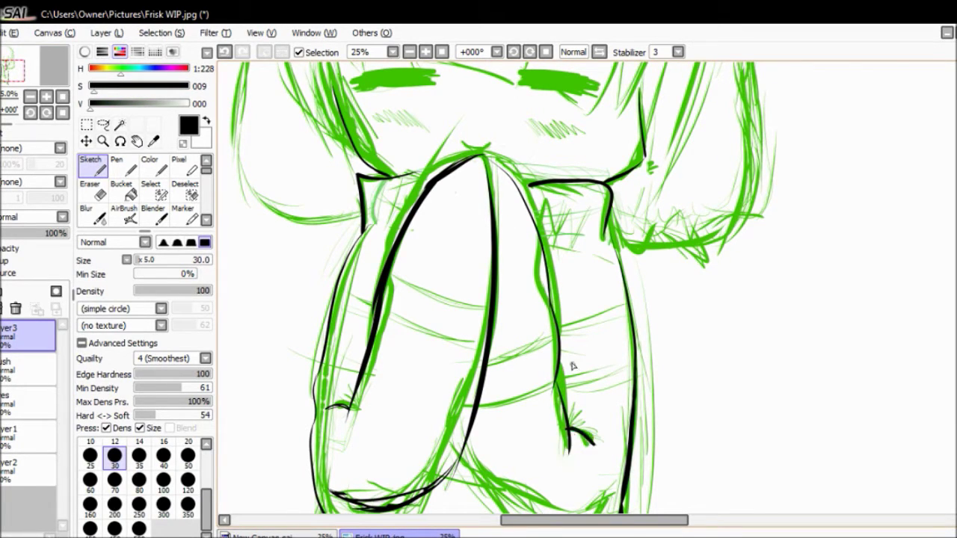
key("ctrl+z")
Ink the collar's lower edge and its slanted ribbing lines on both sides of the raised arms.
left_click_drag(369, 221, 405, 224)
left_click_drag(591, 191, 575, 226)
left_click_drag(561, 186, 545, 228)
key("ctrl+z")
left_click_drag(572, 187, 552, 230)
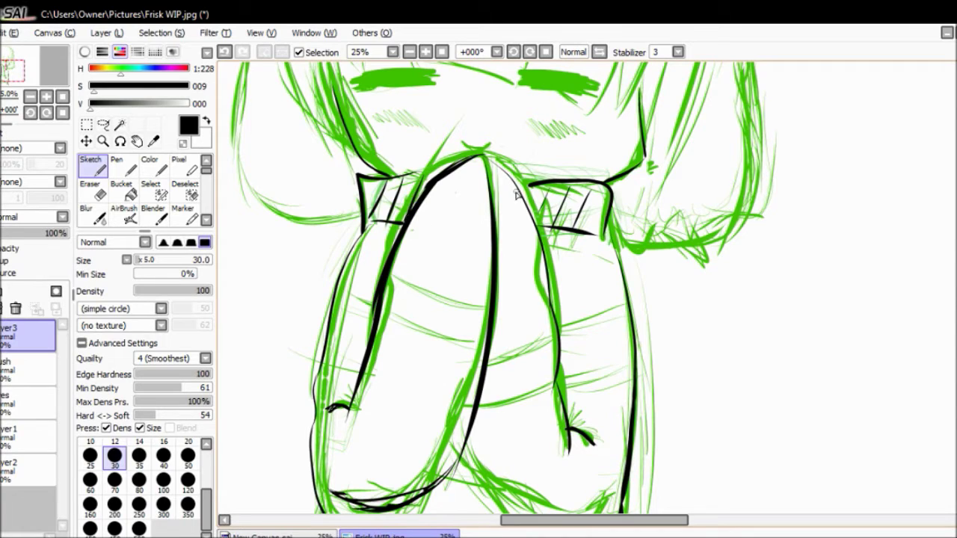
Ink two slanted stripe lines across the left forearm.
left_click_drag(394, 275, 485, 303)
left_click_drag(375, 305, 484, 333)
key("ctrl+z")
key("ctrl+z")
left_click_drag(393, 277, 483, 308)
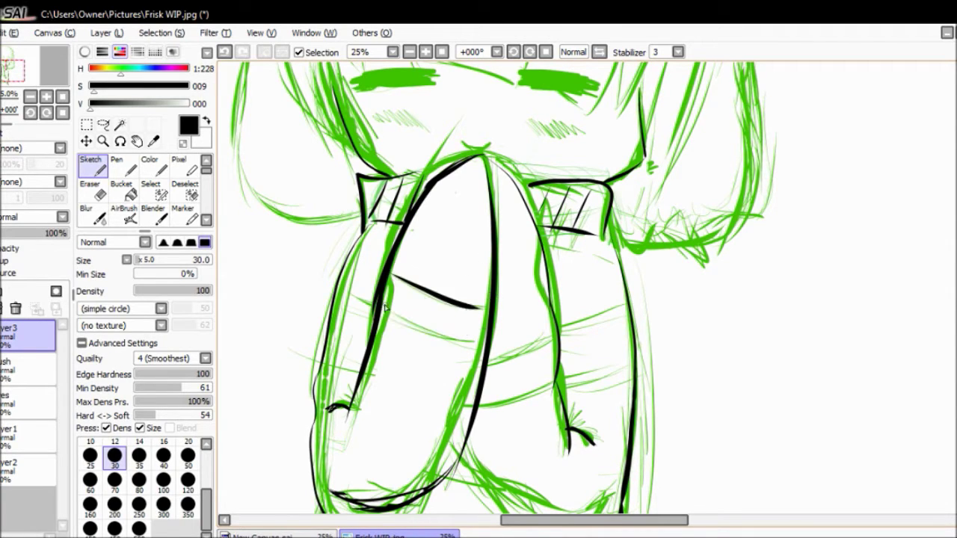
left_click_drag(382, 313, 483, 345)
key("ctrl+z")
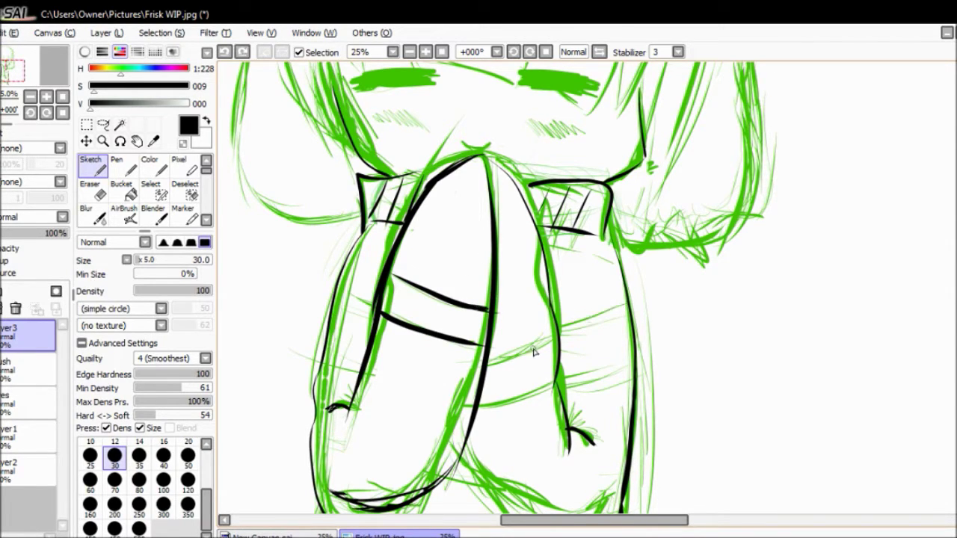
Ink pairs of stripe lines across the right forearm and both upper arms.
left_click_drag(557, 338, 490, 360)
left_click_drag(553, 387, 475, 414)
key("ctrl+z")
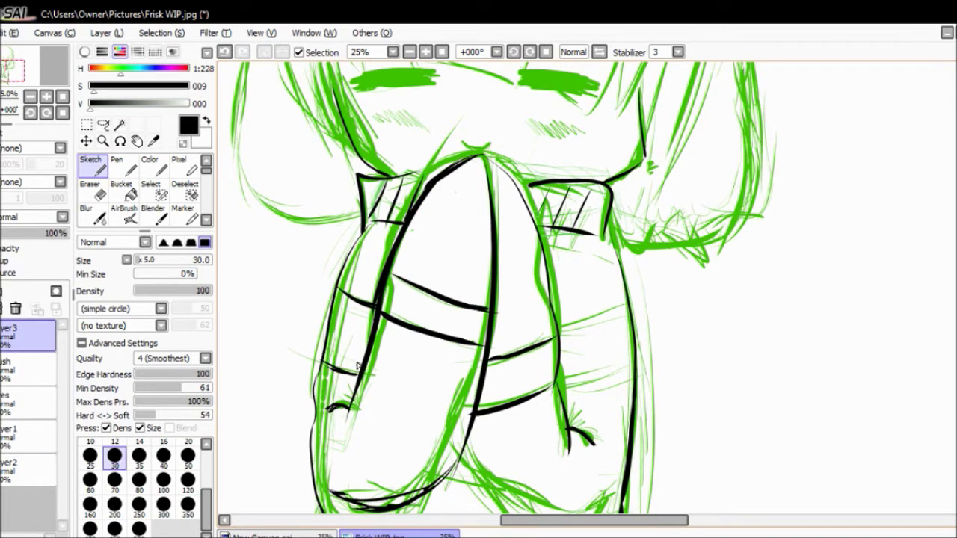
left_click_drag(317, 363, 356, 374)
left_click_drag(625, 305, 563, 326)
left_click_drag(631, 374, 552, 393)
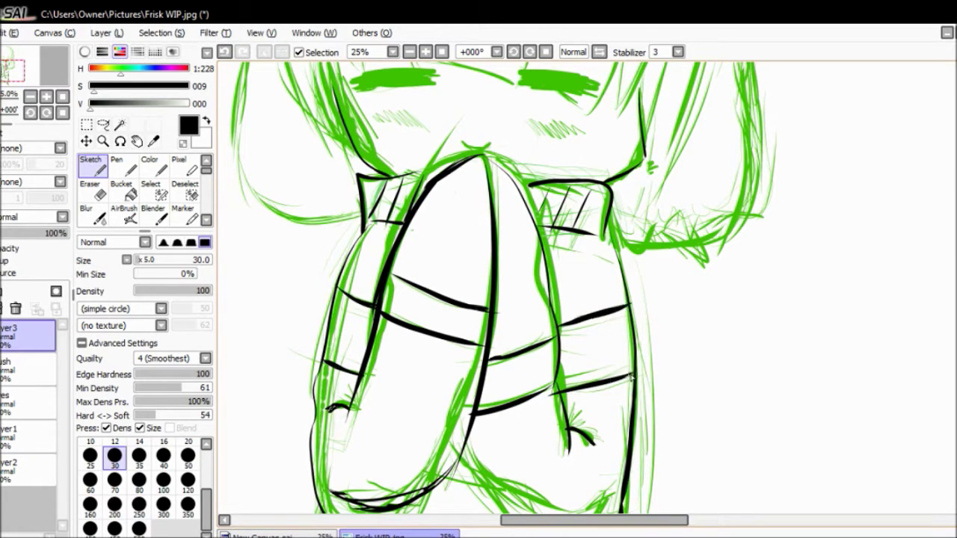
Erase the overshooting end of the lower stripe on the right upper arm.
key("e")
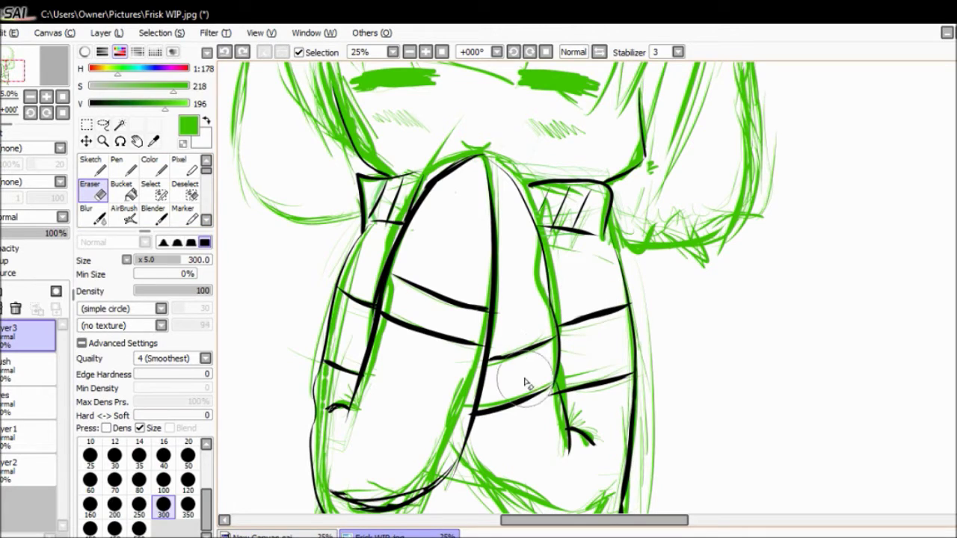
key("ctrl+z")
left_click(553, 400)
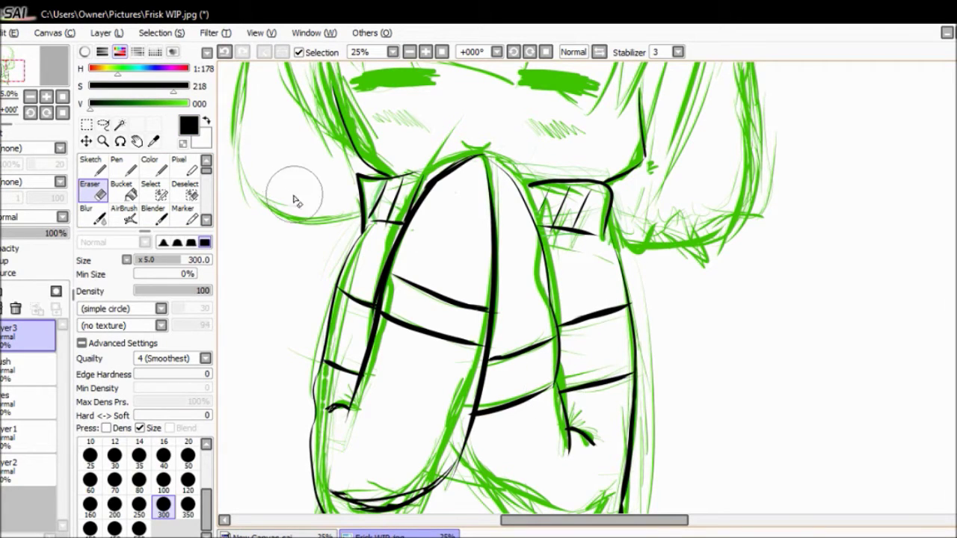
left_click(90, 166)
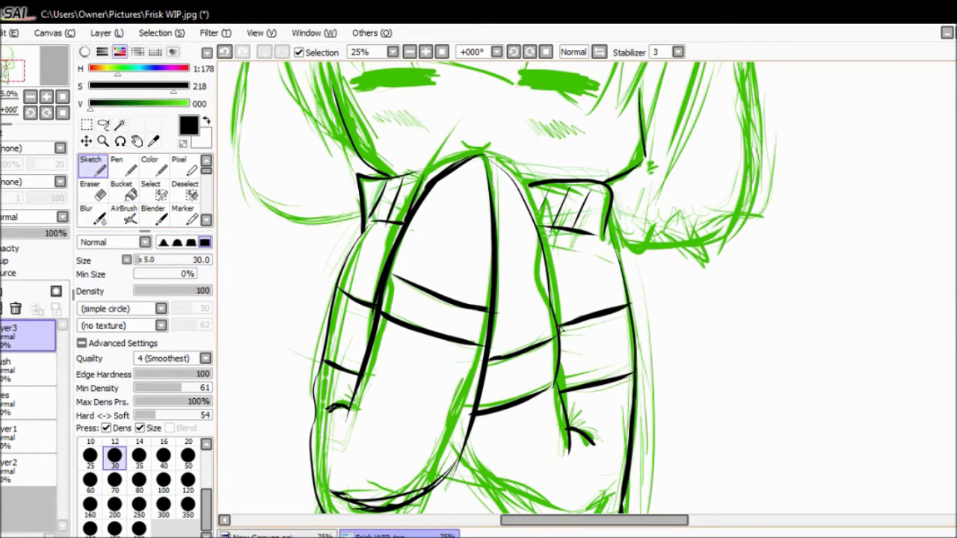
Ink the right elbow's curve and the long curved hem line beneath both elbows.
scroll(587, 288, "down", 5)
left_click_drag(460, 283, 613, 359)
key("ctrl+z")
mouse_move(458, 284)
left_mouse_down()
mouse_move(580, 338)
mouse_move(613, 323)
left_mouse_up()
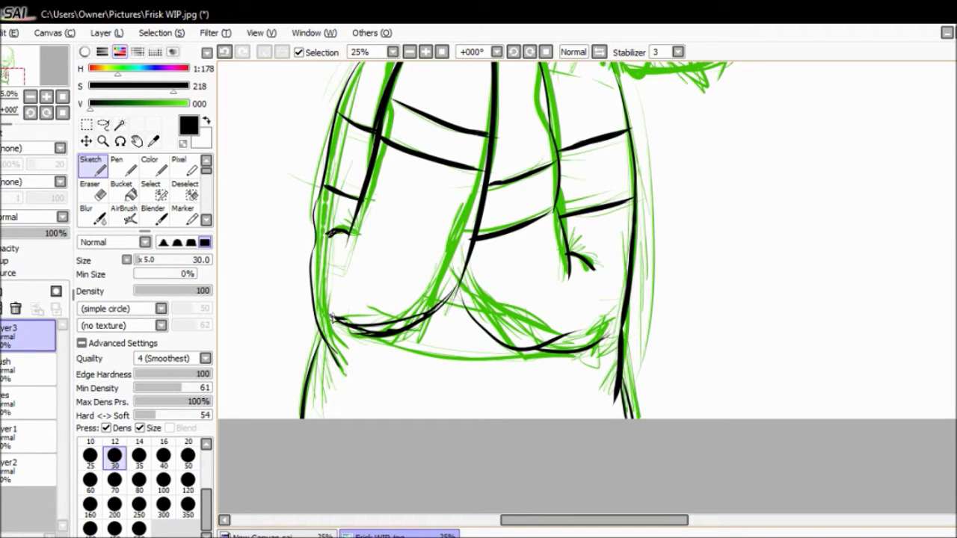
left_click_drag(315, 316, 618, 346)
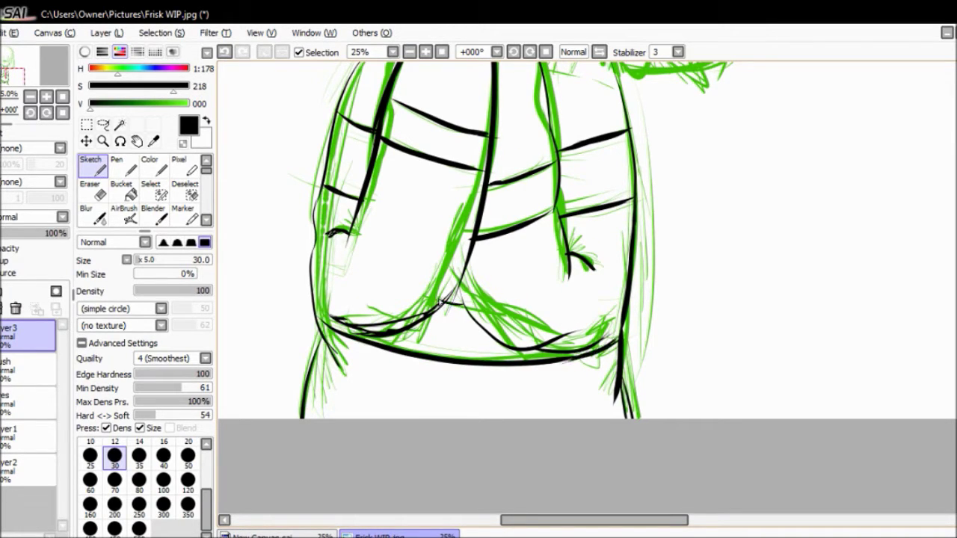
Erase the black ink of the right jaw line.
scroll(875, 242, "up", 5)
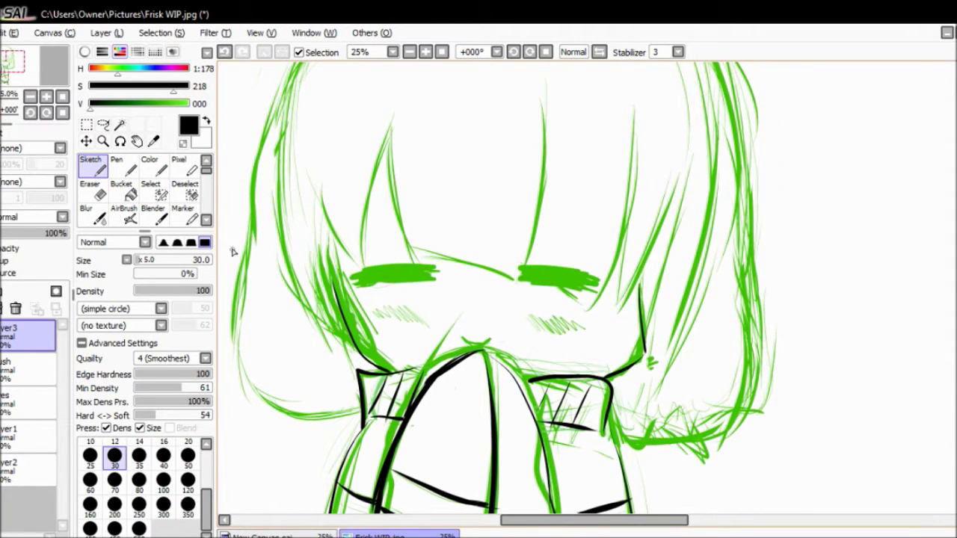
key("e")
left_click_drag(640, 284, 599, 370)
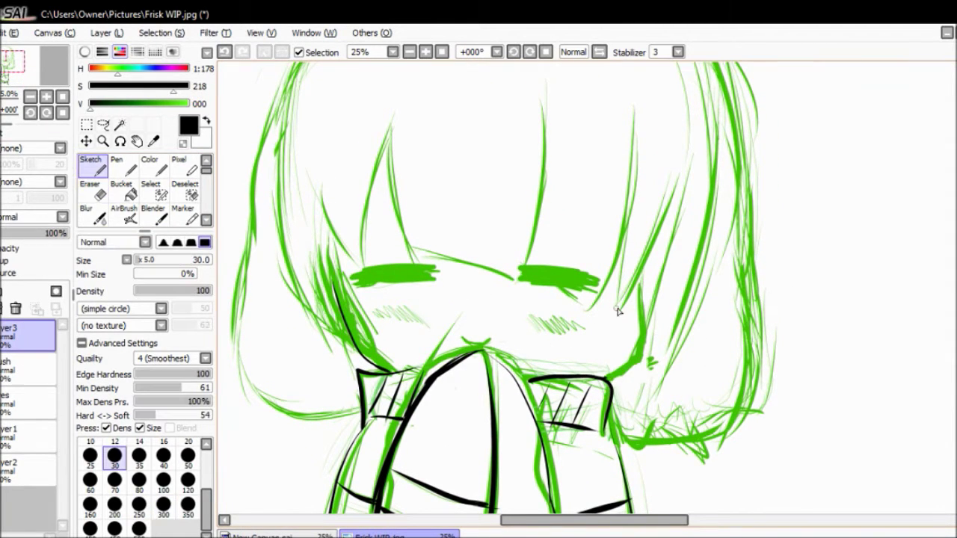
Ink the pointed bangs from the left temple to the strand beside the right eye, and re-ink the right jaw line.
left_click_drag(317, 193, 372, 266)
mouse_move(389, 130)
left_mouse_down()
mouse_move(371, 284)
mouse_move(368, 263)
left_mouse_up()
key("ctrl+z")
mouse_move(386, 141)
left_mouse_down()
mouse_move(415, 266)
mouse_move(518, 293)
left_mouse_up()
left_click_drag(540, 110, 512, 294)
key("ctrl+z")
mouse_move(539, 113)
left_mouse_down()
mouse_move(506, 292)
mouse_move(513, 284)
left_mouse_up()
left_click(92, 193)
left_click(90, 166)
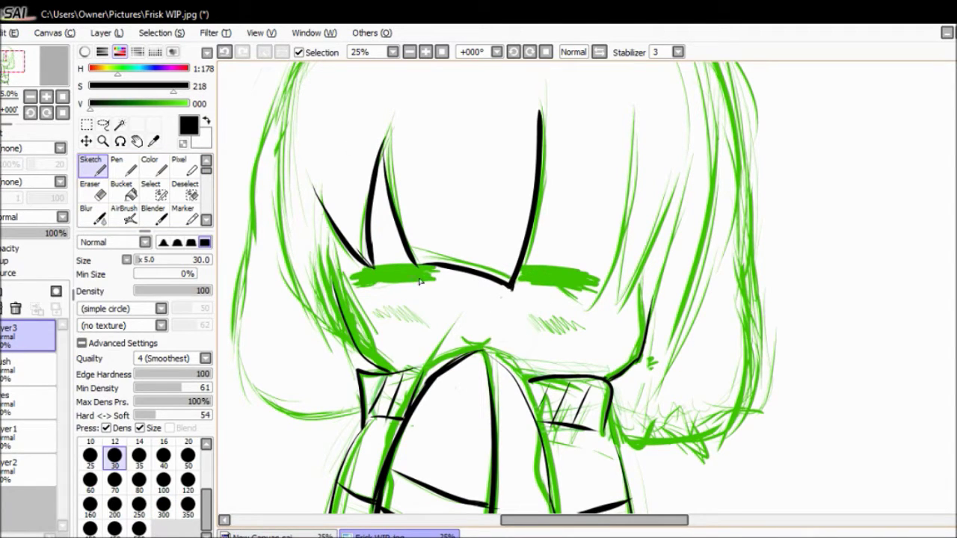
Add a separate layer for the new eyes and paint both closed eyes as thick black bars.
key("ctrl+shift+n")
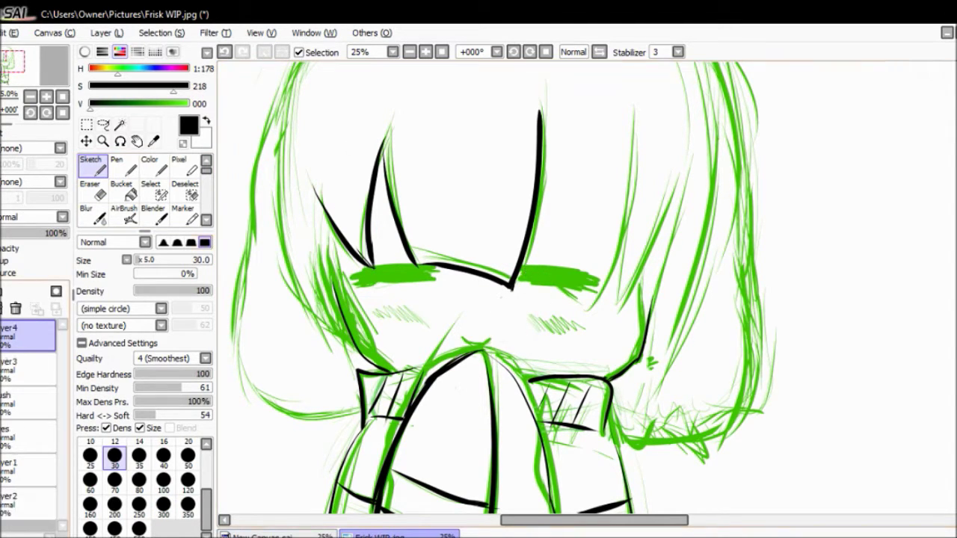
key("Return")
mouse_move(564, 277)
left_mouse_down()
mouse_move(527, 274)
mouse_move(548, 276)
left_mouse_up()
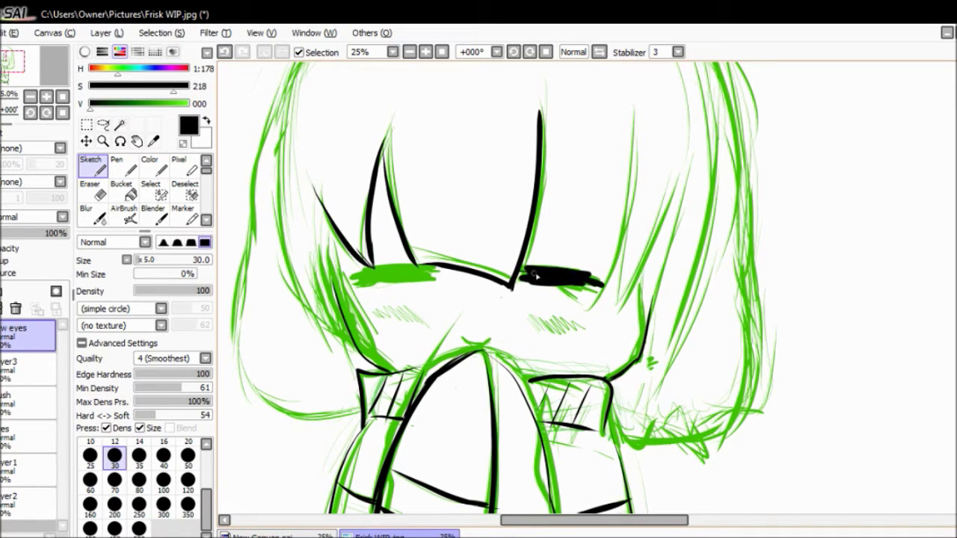
left_click(46, 113)
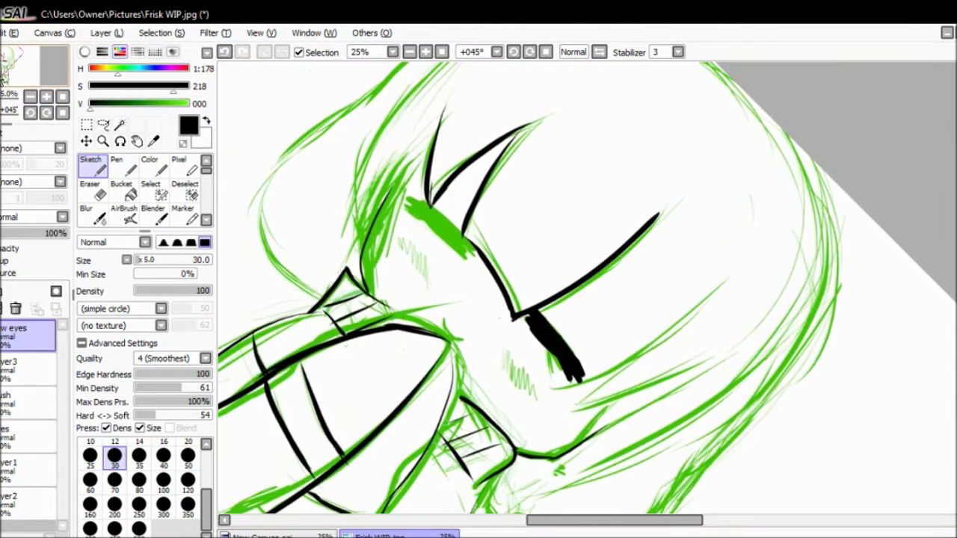
mouse_move(393, 263)
left_mouse_down()
mouse_move(510, 369)
mouse_move(524, 321)
mouse_move(403, 240)
mouse_move(478, 314)
mouse_move(423, 258)
left_mouse_up()
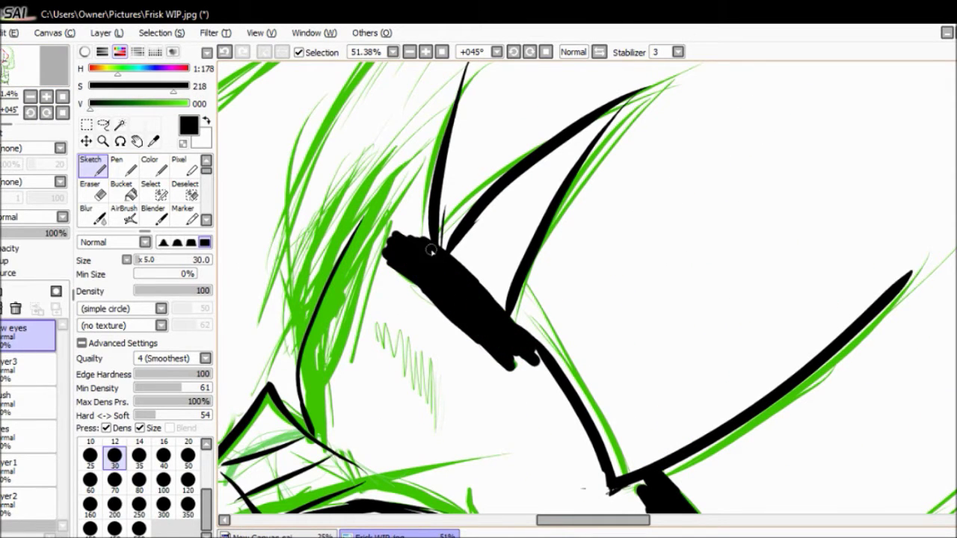
left_click_drag(13, 110, 4, 74)
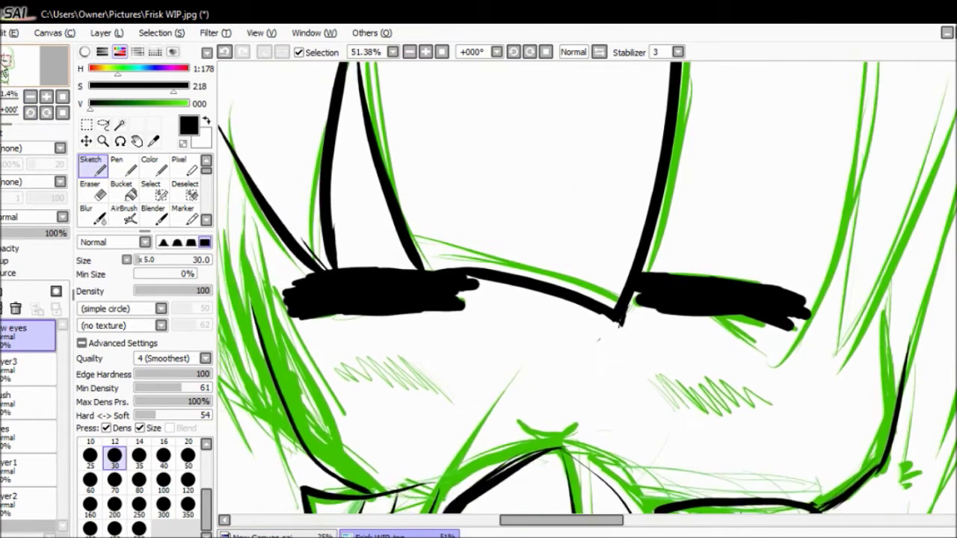
Trim the left eye's inner end with the Eraser and add black along the right eye's lower edge.
key("e")
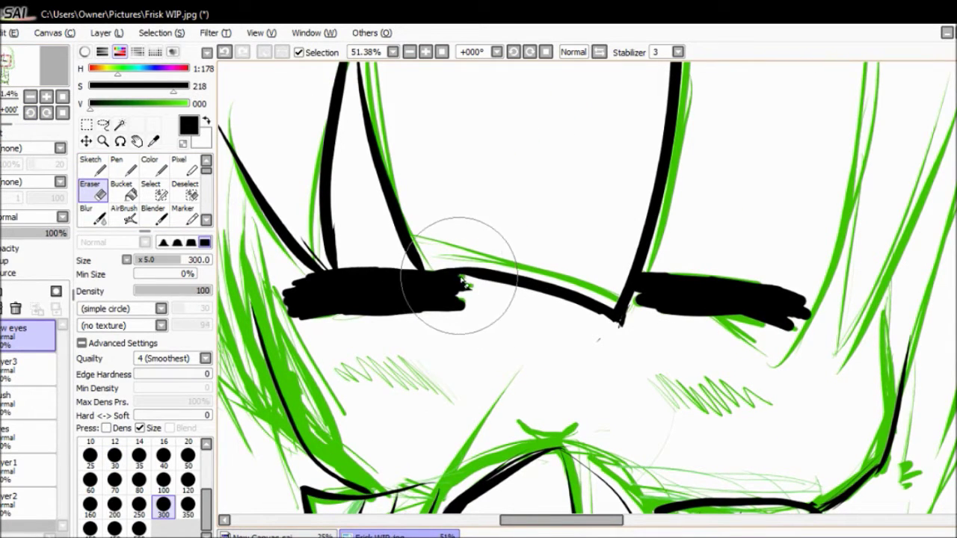
key("ctrl+z")
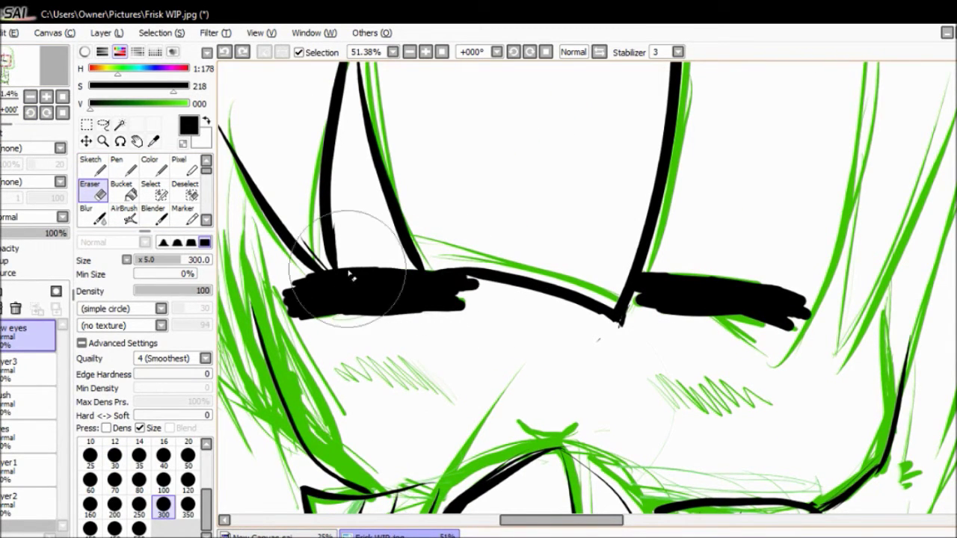
key("ctrl+y")
key("n")
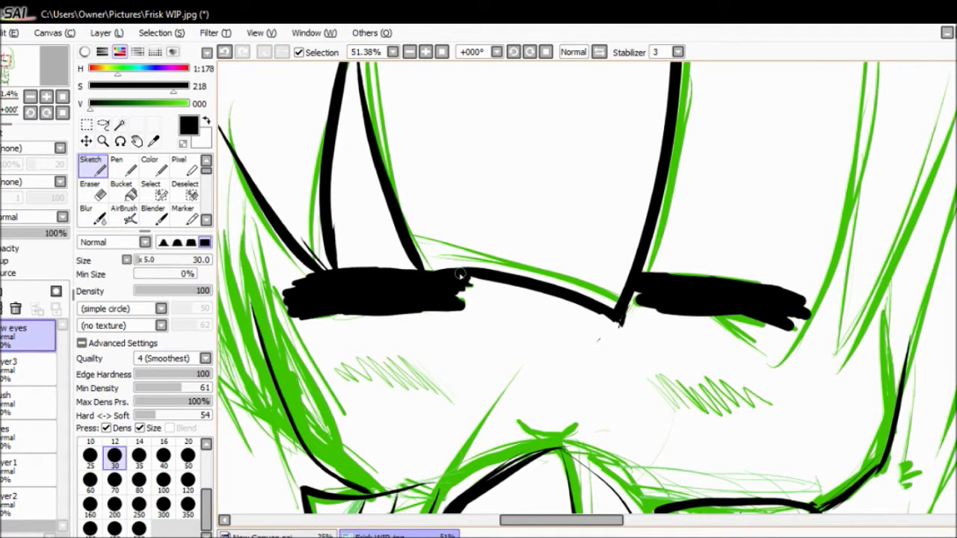
left_click_drag(646, 286, 720, 313)
Return to the Layer3 line art and ink the bangs' lower edge beneath the right eye.
key("e")
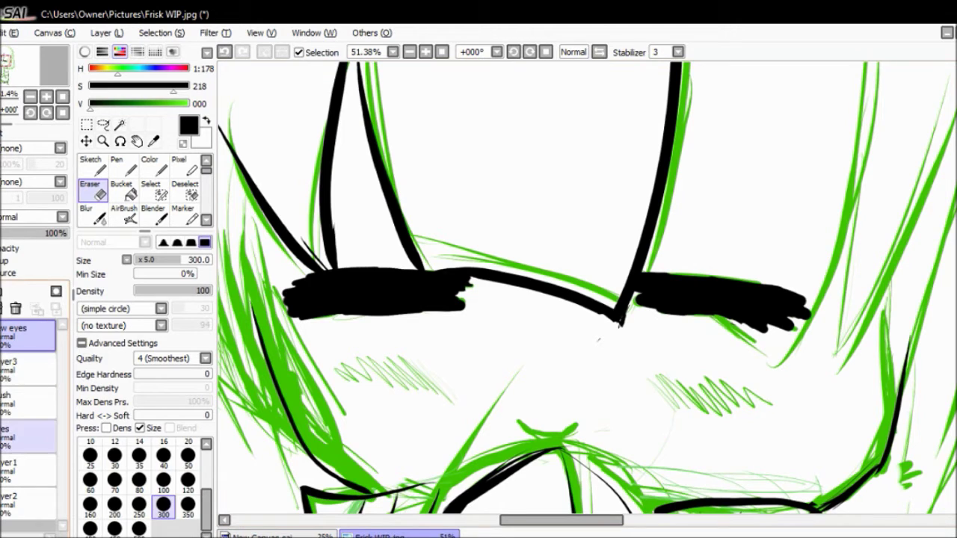
left_click(30, 437)
left_click(20, 370)
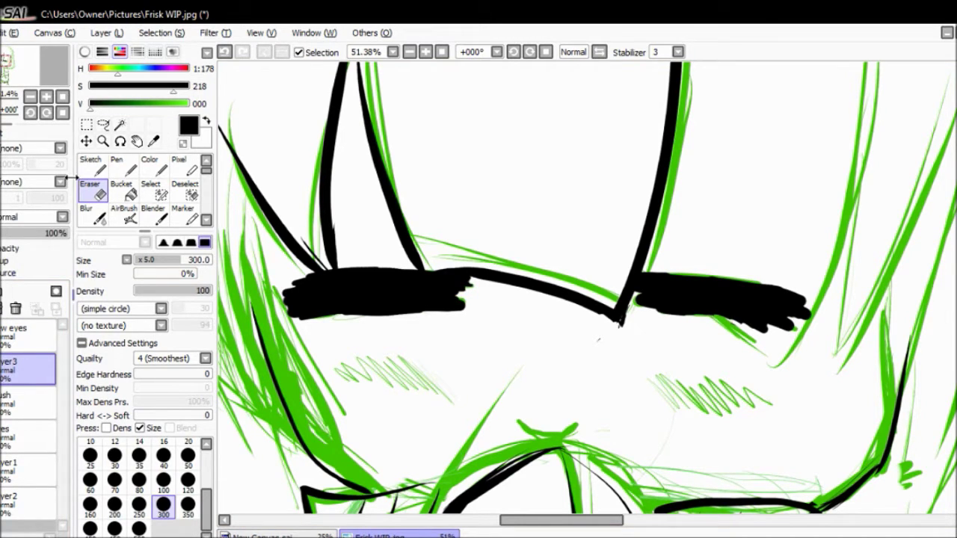
left_click(91, 167)
left_click_drag(753, 317, 699, 373)
key("ctrl+z")
key("ctrl+y")
key("ctrl+z")
left_click_drag(770, 358, 722, 319)
mouse_move(648, 250)
left_mouse_down()
mouse_move(694, 279)
mouse_move(776, 365)
left_mouse_up()
key("ctrl+z")
key("ctrl+z")
key("ctrl+z")
Ink the long bang strand rising from the pointed tip beneath the right eye up the forehead.
left_click(48, 57)
scroll(581, 118, "down", 2)
scroll(581, 118, "up", 1)
key("ctrl+z")
mouse_move(516, 382)
left_mouse_down()
mouse_move(561, 321)
mouse_move(580, 175)
left_mouse_up()
key("ctrl+z")
left_click_drag(569, 238, 523, 378)
left_click_drag(582, 123, 553, 258)
key("ctrl+z")
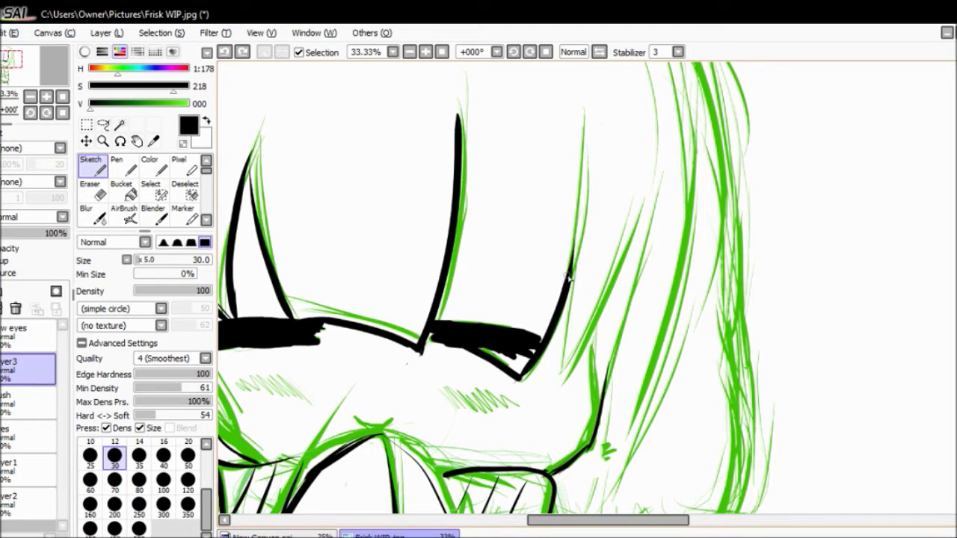
left_click_drag(590, 140, 572, 245)
key("x")
key("ctrl+z")
key("x")
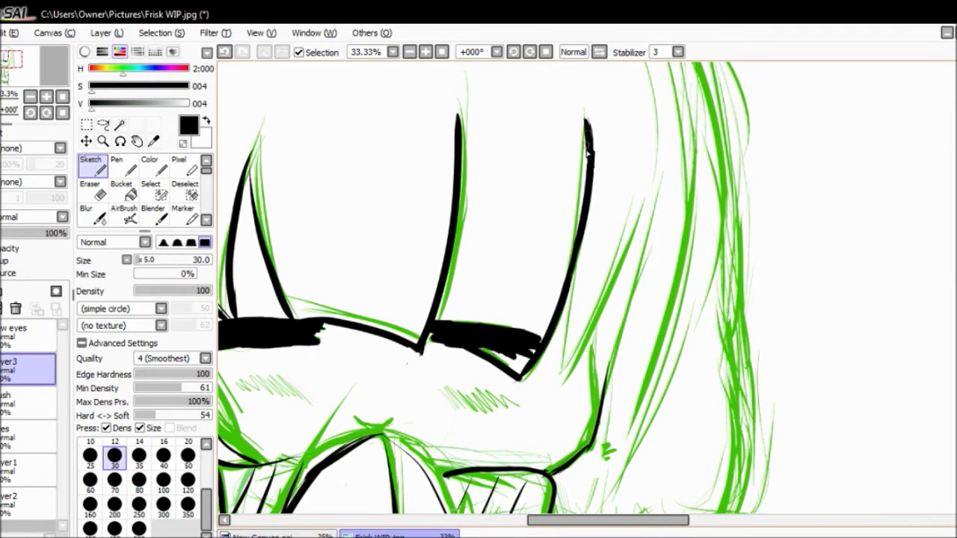
key("ctrl+z")
Ink the pointed side strands between the right eye and the right jaw line.
left_click_drag(576, 271, 556, 391)
mouse_move(639, 212)
left_mouse_down()
mouse_move(612, 293)
mouse_move(559, 383)
left_mouse_up()
left_click_drag(590, 354, 587, 453)
left_click_drag(639, 282, 602, 395)
left_click_drag(643, 256, 595, 428)
Ink the thin hair strands framing the left cheek beside the left eye.
mouse_move(585, 523)
left_mouse_down()
mouse_move(596, 524)
mouse_move(499, 527)
left_mouse_up()
scroll(635, 415, "down", 1)
key("ctrl+z")
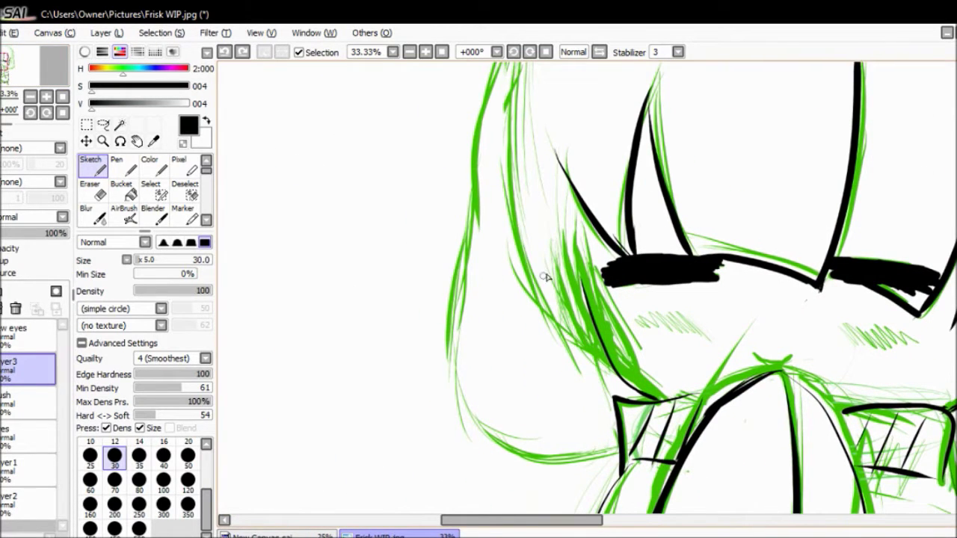
left_click_drag(582, 207, 609, 351)
key("ctrl+z")
left_click_drag(585, 218, 620, 374)
key("ctrl+z")
Ink the inner hair line down to the left cheek and the rounded lower curve of the left bob.
mouse_move(552, 251)
left_mouse_down()
mouse_move(609, 348)
mouse_move(512, 241)
mouse_move(512, 106)
left_mouse_up()
key("ctrl+z")
left_click_drag(543, 262, 436, 411)
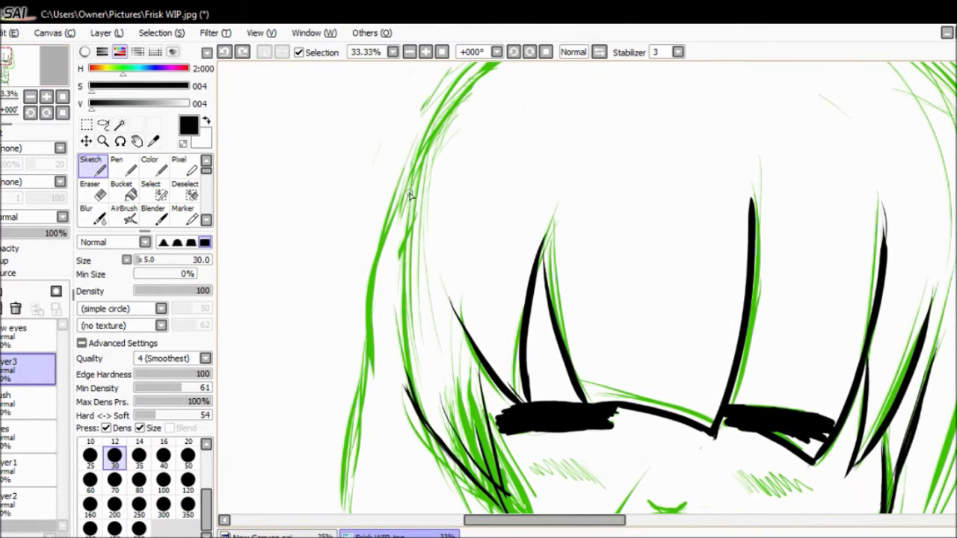
left_click_drag(32, 66, 25, 73)
mouse_move(461, 285)
left_mouse_down()
mouse_move(443, 387)
mouse_move(584, 479)
left_mouse_up()
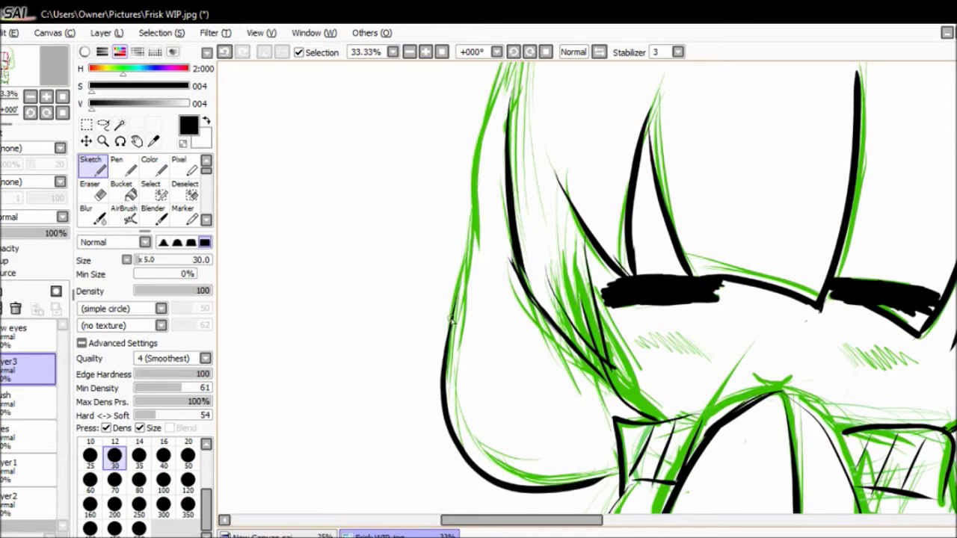
Extend the left bob's outer edge upward from its rounded curve along the sketch.
left_click_drag(452, 321, 471, 217)
key("ctrl+z")
left_click_drag(499, 269, 458, 329)
left_click_drag(430, 291, 404, 416)
key("ctrl+z")
left_click_drag(427, 294, 409, 382)
key("ctrl+z")
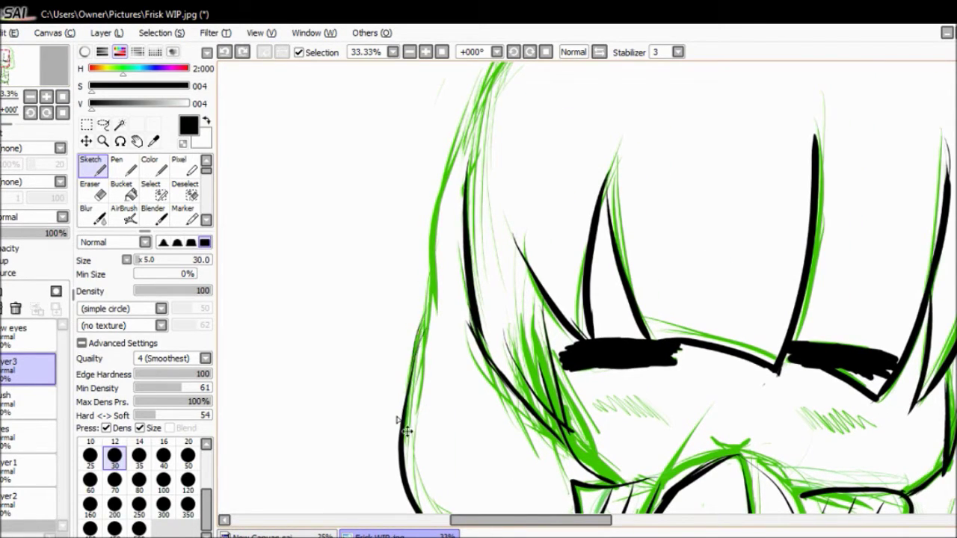
left_click_drag(424, 302, 401, 395)
key("ctrl+z")
left_click_drag(428, 308, 404, 402)
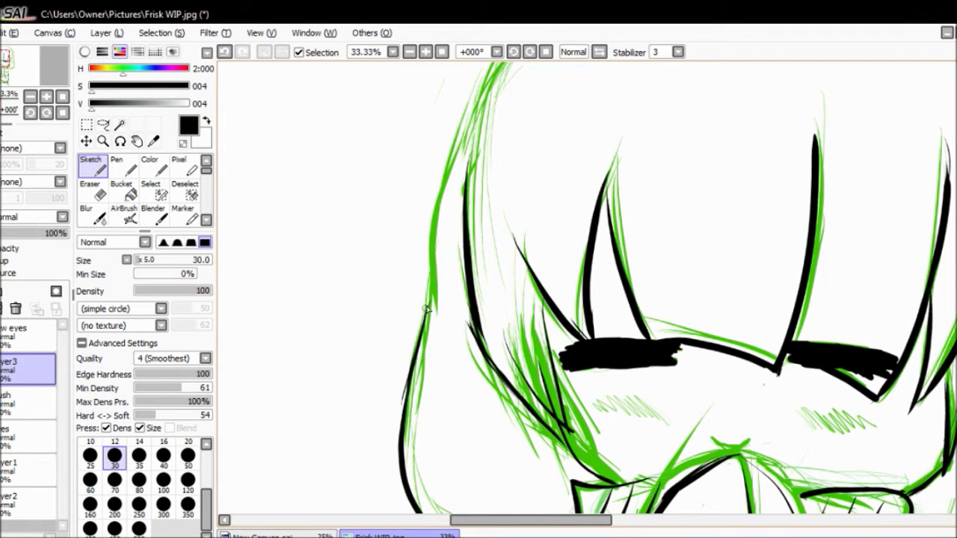
Ink the upper left hair outline from the side of the head to the crown at the canvas's upper edge.
left_click_drag(479, 101, 437, 219)
key("ctrl+z")
left_click_drag(459, 136, 434, 221)
left_click(3, 71)
left_click_drag(419, 306, 402, 381)
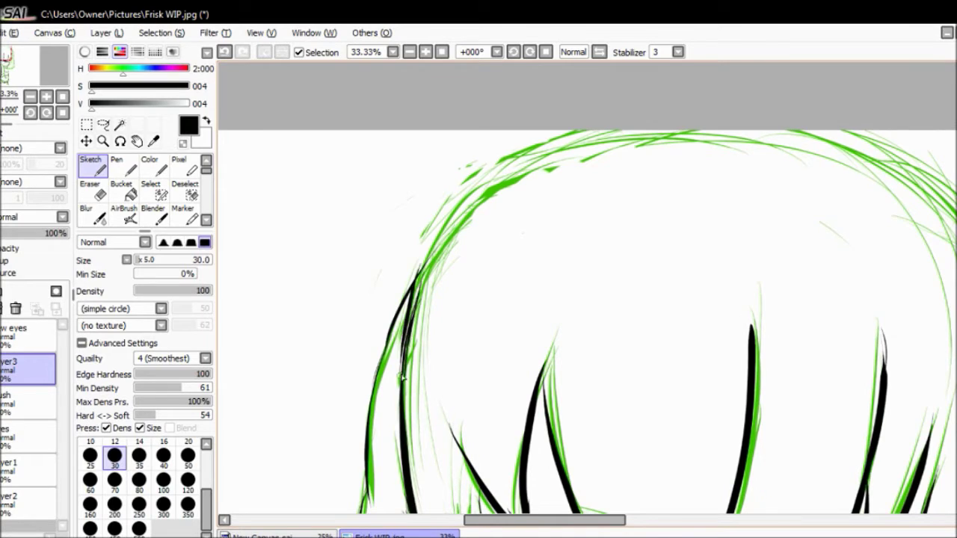
key("ctrl+z")
left_click_drag(610, 137, 453, 262)
key("ctrl+z")
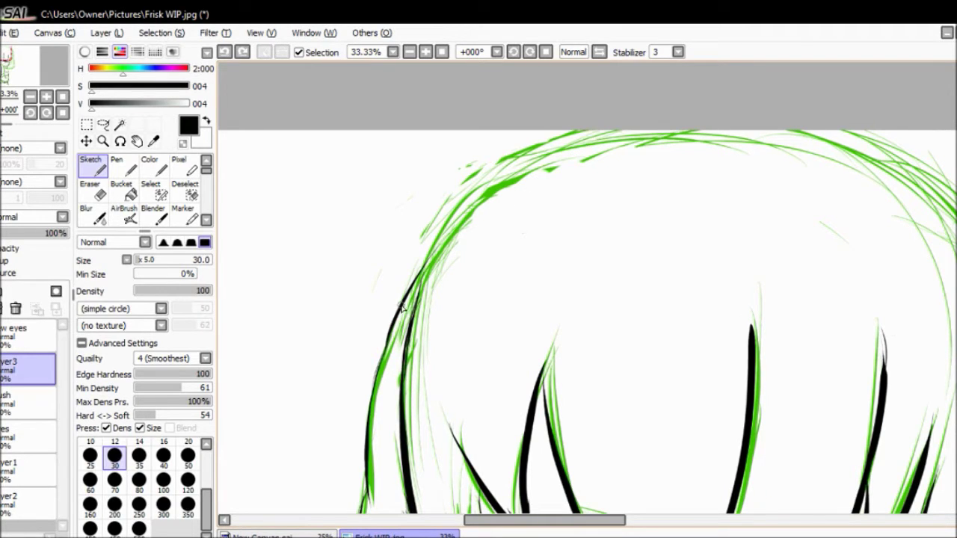
left_click_drag(568, 131, 433, 258)
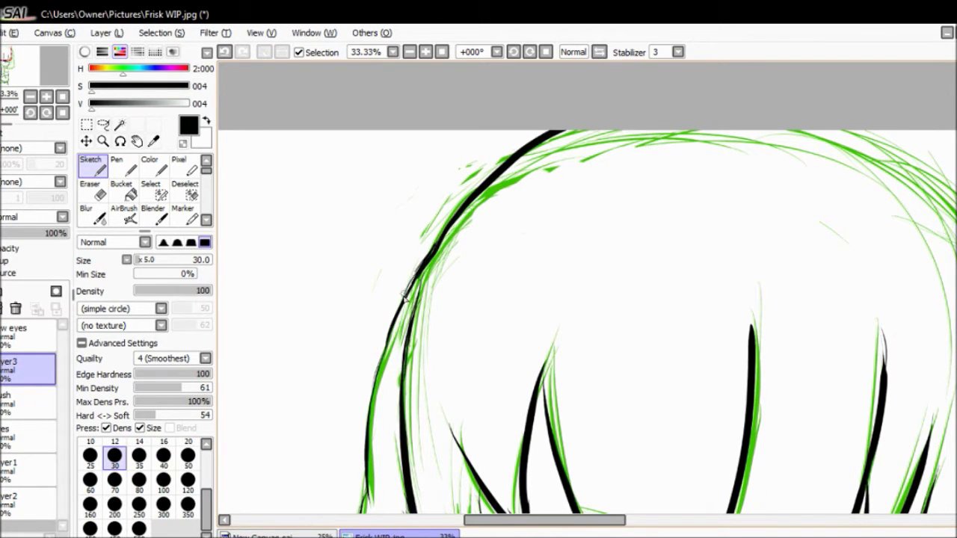
Try to ink the right hair outline from the crown down around the lower curve of the right bob.
left_click_drag(4, 51, 9, 58)
left_click_drag(551, 150, 602, 341)
key("ctrl+z")
left_click_drag(7, 52, 14, 68)
mouse_move(602, 246)
left_mouse_down()
mouse_move(574, 333)
mouse_move(456, 348)
mouse_move(404, 318)
mouse_move(478, 359)
left_mouse_up()
key("ctrl+z")
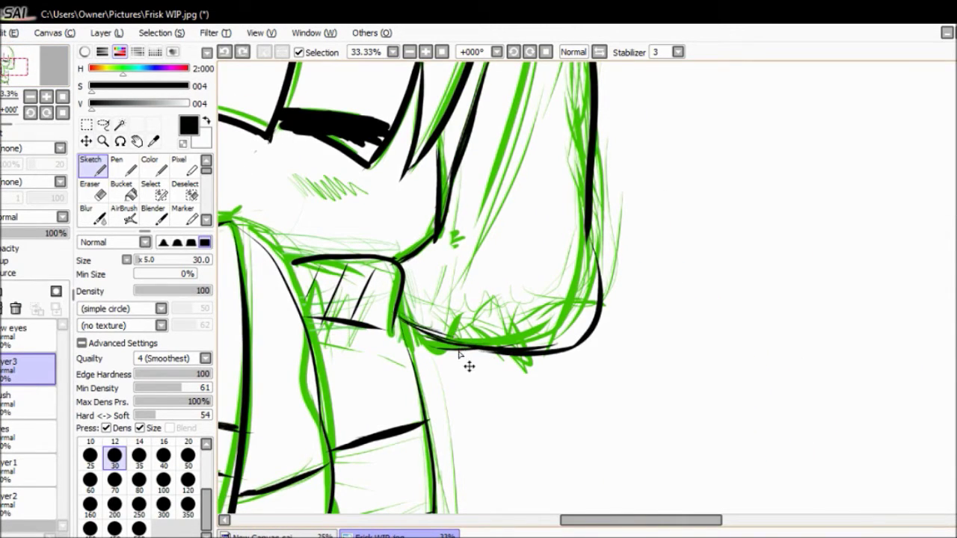
Compare the whole figure with and without the latest right hair stroke by repeatedly undoing and redoing it.
scroll(588, 235, "down", 5)
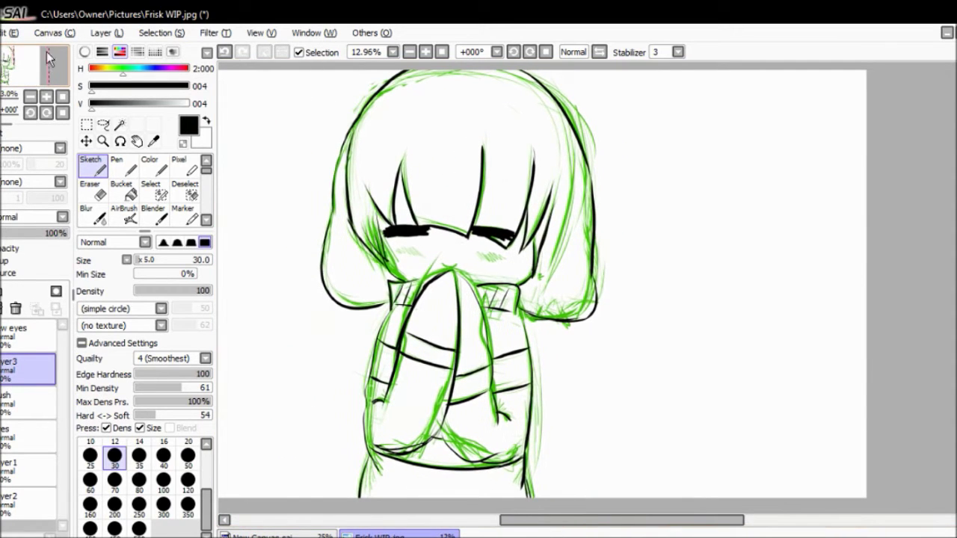
left_click(224, 54)
key("ctrl+y")
key("ctrl+z")
key("ctrl+y")
key("ctrl+z")
key("ctrl+y")
key("ctrl+z")
key("ctrl+y")
Try other curves for the outer and lower edge of the right bob.
left_click_drag(586, 245, 559, 338)
key("ctrl+z")
key("ctrl+z")
left_click_drag(583, 234, 561, 325)
left_click_drag(589, 292, 523, 313)
key("ctrl+z")
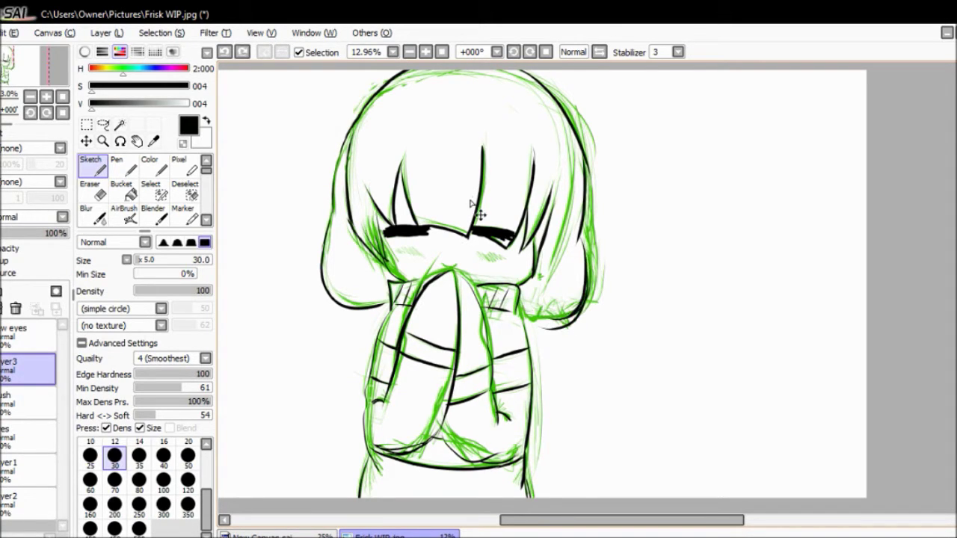
key("ctrl+z")
left_click_drag(587, 236, 577, 333)
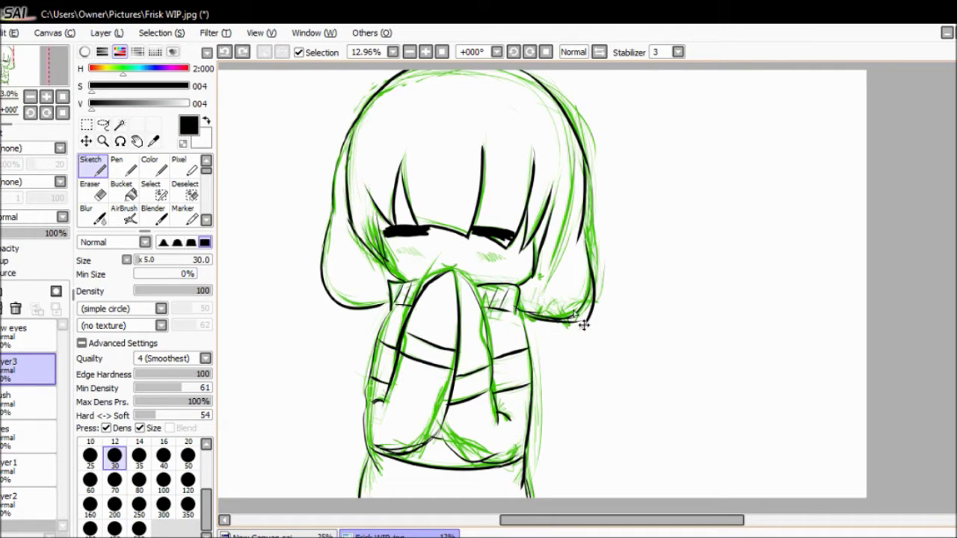
Undo the right hair outline attempts and ink a higher, rounded lower edge for the right bob.
key("ctrl+z")
key("ctrl+z")
key("ctrl+z")
key("ctrl+z")
left_click_drag(524, 314, 590, 258)
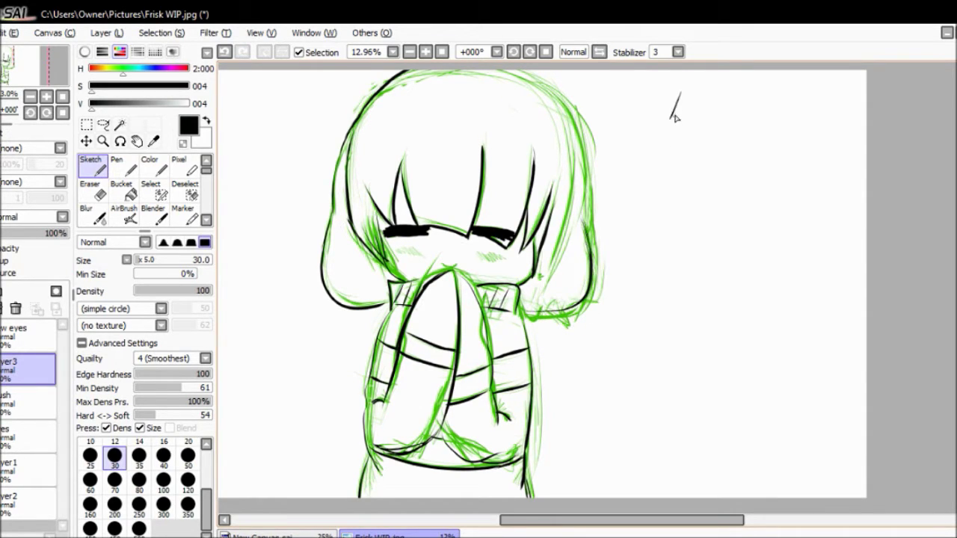
Handwrite "the hair is impossible" with a sad face in the blank area beside the figure, and erase the note.
left_click_drag(667, 263, 665, 284)
left_click_drag(672, 271, 703, 301)
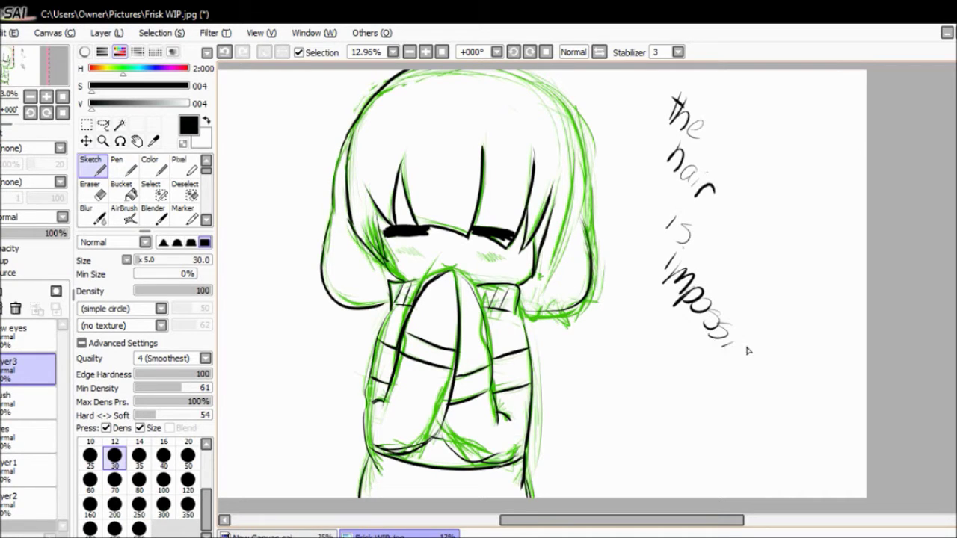
left_click_drag(658, 316, 679, 357)
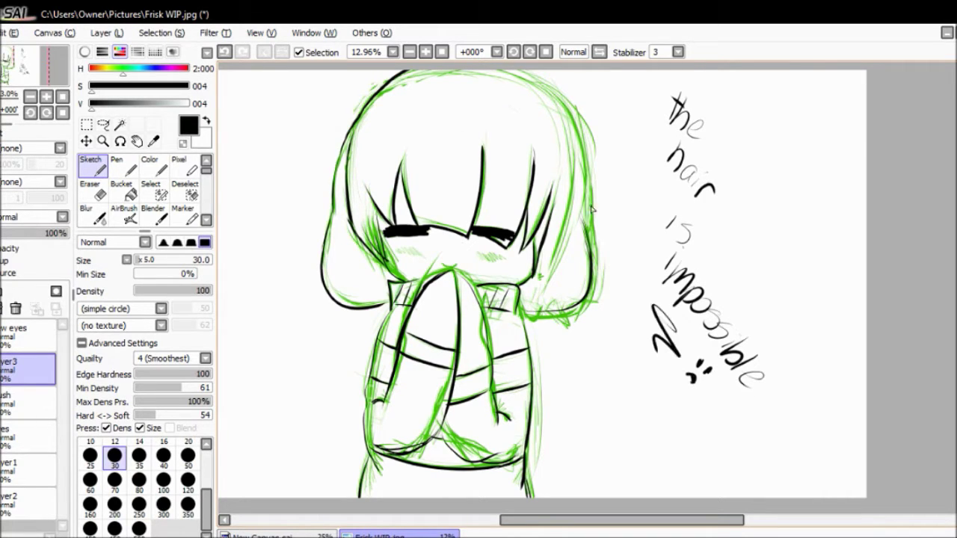
left_click(89, 191)
mouse_move(740, 366)
left_mouse_down()
mouse_move(688, 225)
mouse_move(681, 82)
left_mouse_up()
Handwrite "I must stay determind" with a smiley in the blank area beside the figure, and erase the note.
left_click(89, 166)
left_click_drag(695, 161, 731, 182)
left_click_drag(707, 173, 694, 211)
left_click_drag(669, 191, 704, 217)
mouse_move(715, 229)
left_mouse_down()
mouse_move(727, 240)
mouse_move(695, 317)
mouse_move(722, 378)
mouse_move(774, 427)
left_mouse_up()
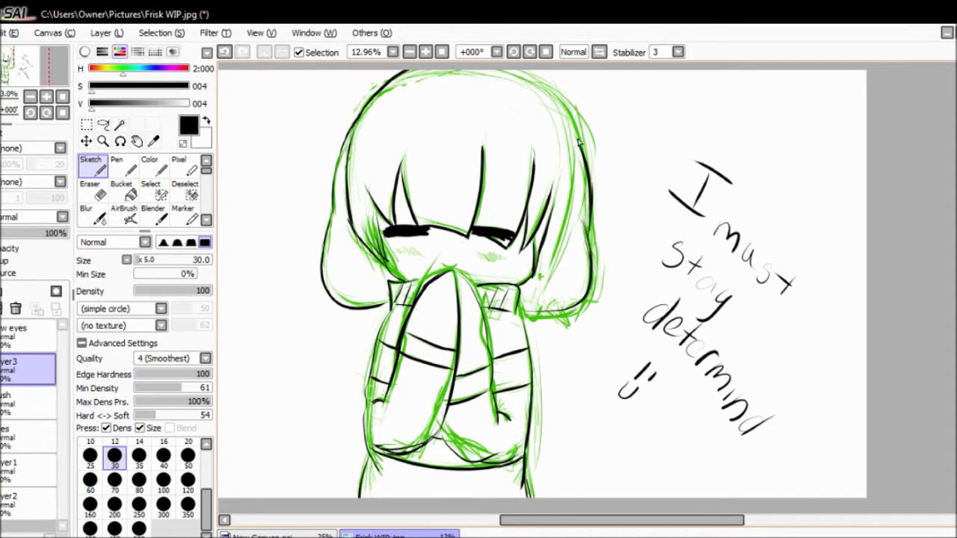
key("e")
mouse_move(673, 385)
left_mouse_down()
mouse_move(705, 336)
mouse_move(692, 198)
mouse_move(777, 161)
left_mouse_up()
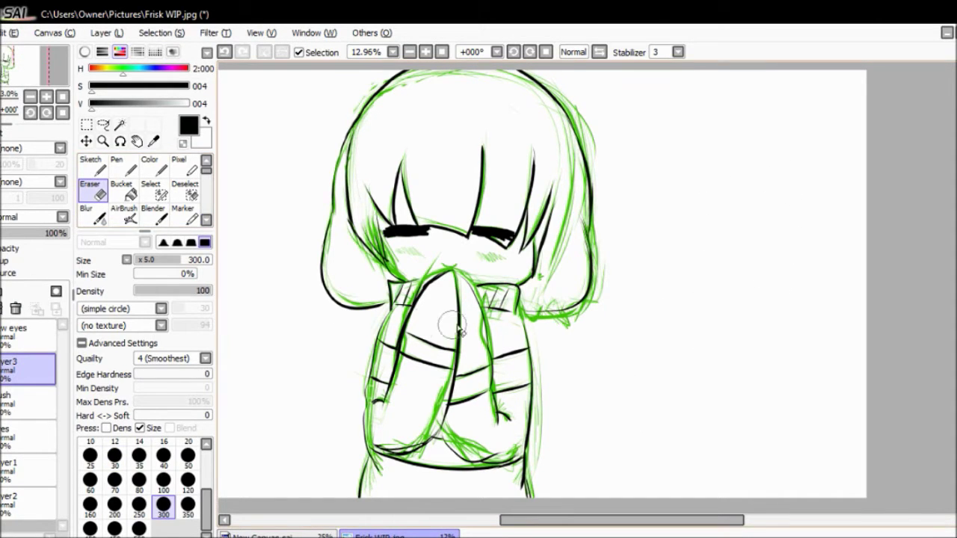
Ink the small upturned curve just above the point where the raised sleeves meet.
key("e")
scroll(374, 318, "up", 5)
mouse_move(358, 316)
left_mouse_down()
mouse_move(456, 307)
mouse_move(378, 318)
mouse_move(82, 94)
left_mouse_up()
key("ctrl+z")
left_click_drag(555, 263, 531, 274)
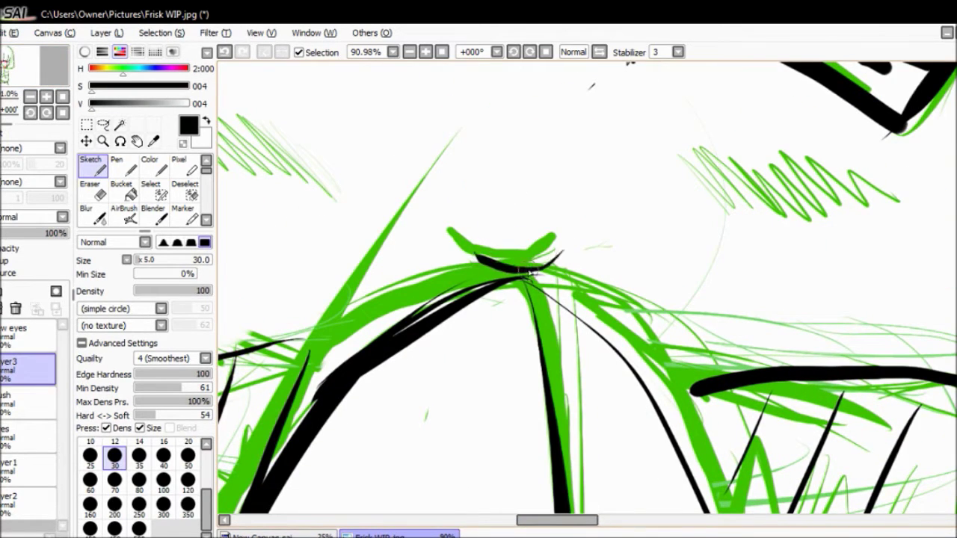
Hide the blush and the green sketch, and make Layer3 the active layer again.
left_click(30, 95)
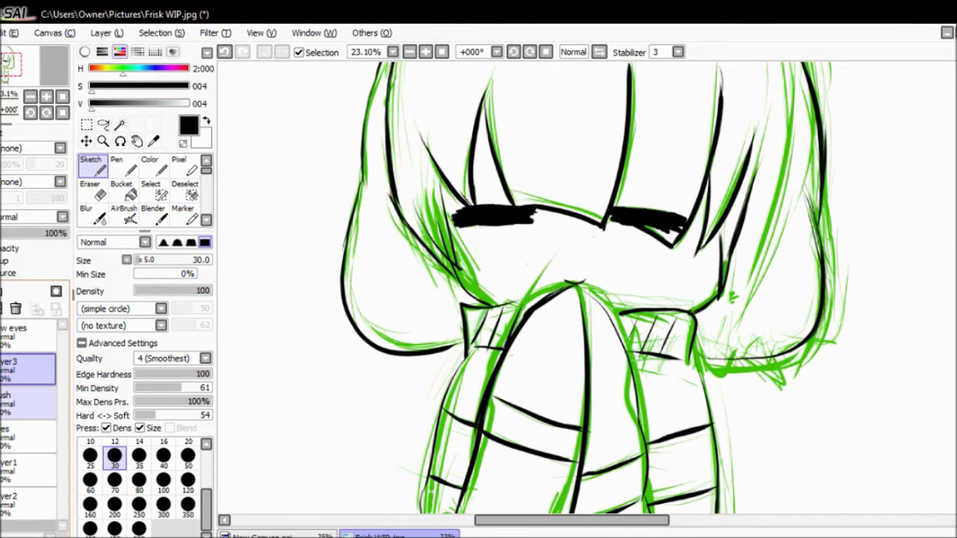
left_click(22, 403)
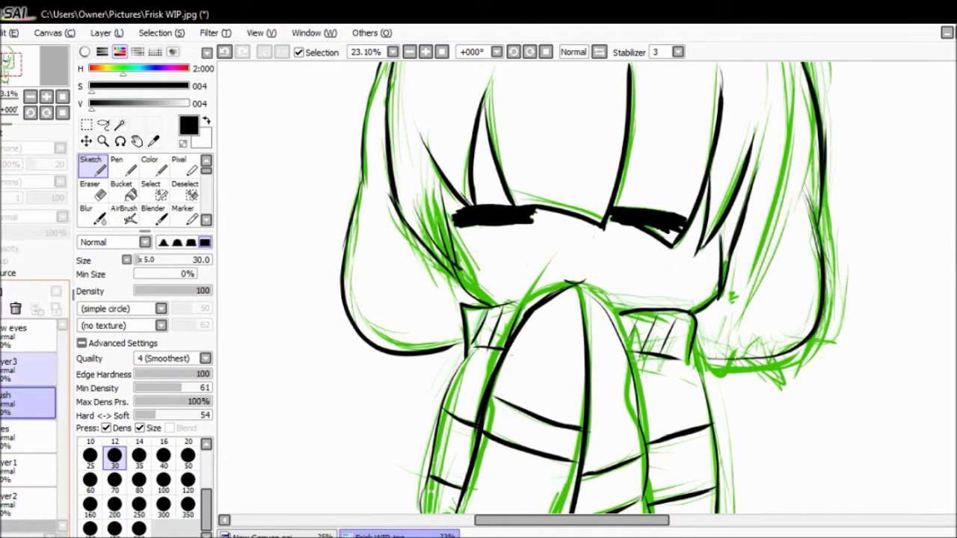
left_click(1, 471)
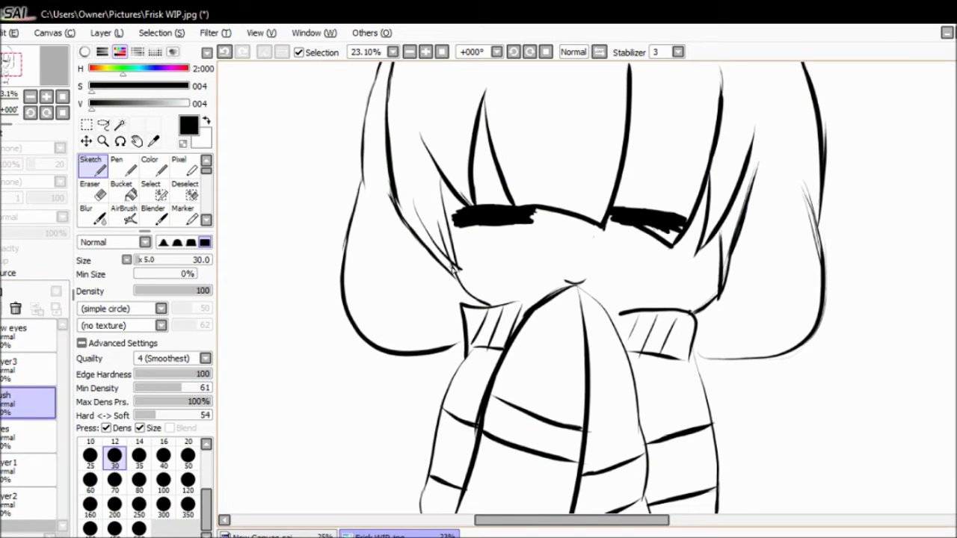
left_click(23, 369)
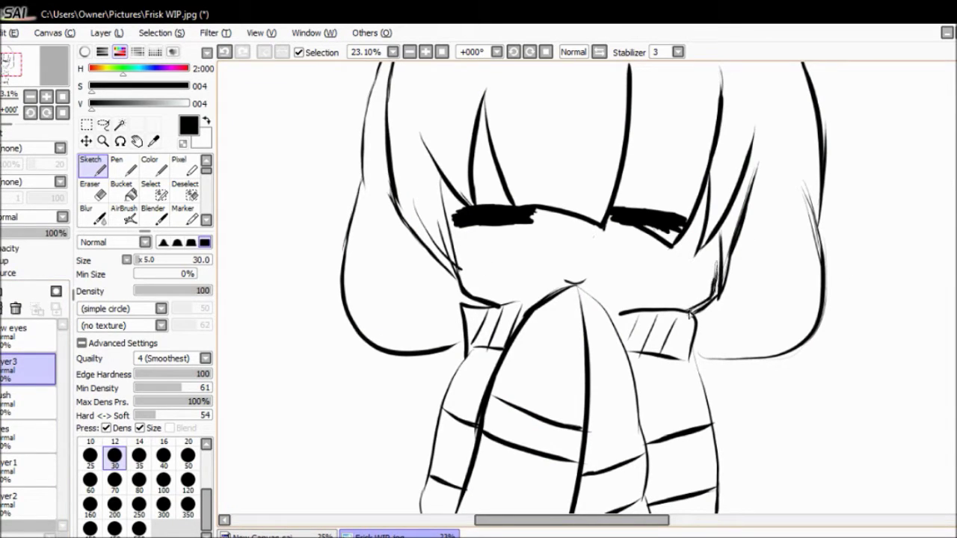
Erase the rough right jaw line above the collar and ink it again.
mouse_move(6, 94)
left_mouse_down()
mouse_move(45, 95)
mouse_move(24, 94)
left_mouse_up()
left_click(90, 187)
mouse_move(441, 376)
left_mouse_down()
mouse_move(495, 320)
mouse_move(500, 344)
mouse_move(493, 337)
mouse_move(554, 242)
mouse_move(559, 207)
mouse_move(522, 196)
mouse_move(528, 120)
left_mouse_up()
left_click(94, 166)
left_click_drag(486, 320, 499, 257)
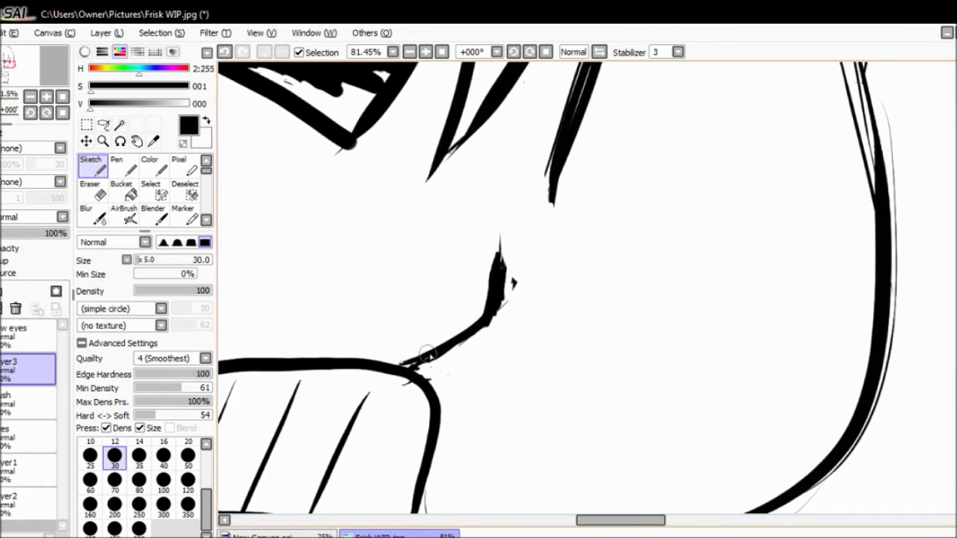
Set the Eraser size to 35 and trim the rough edges and stray marks along the right jaw line.
key("e")
key("bracketleft")
key("bracketleft")
key("bracketleft")
key("bracketleft")
key("bracketleft")
key("bracketleft")
key("bracketleft")
key("bracketleft")
key("bracketleft")
key("bracketleft")
key("bracketleft")
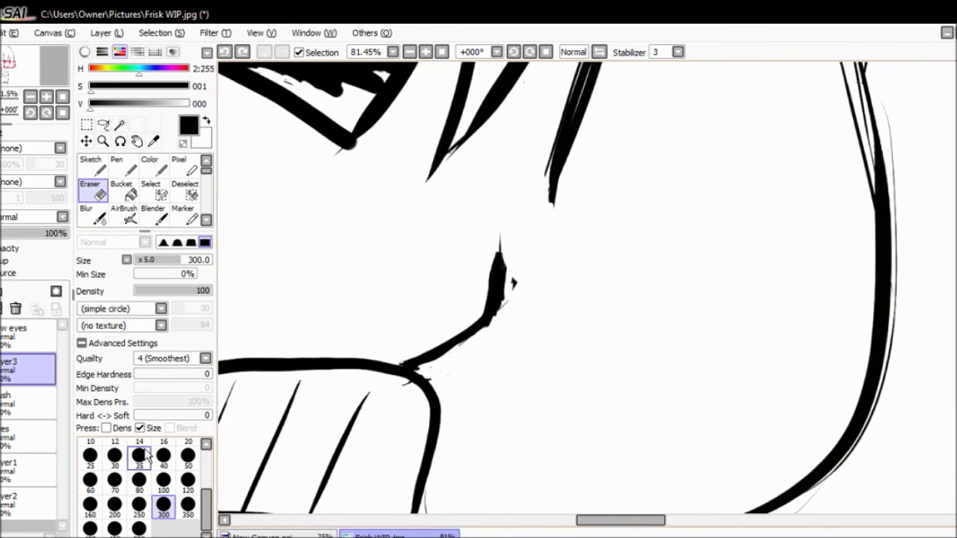
mouse_move(511, 298)
left_mouse_down()
mouse_move(491, 328)
mouse_move(501, 299)
left_mouse_up()
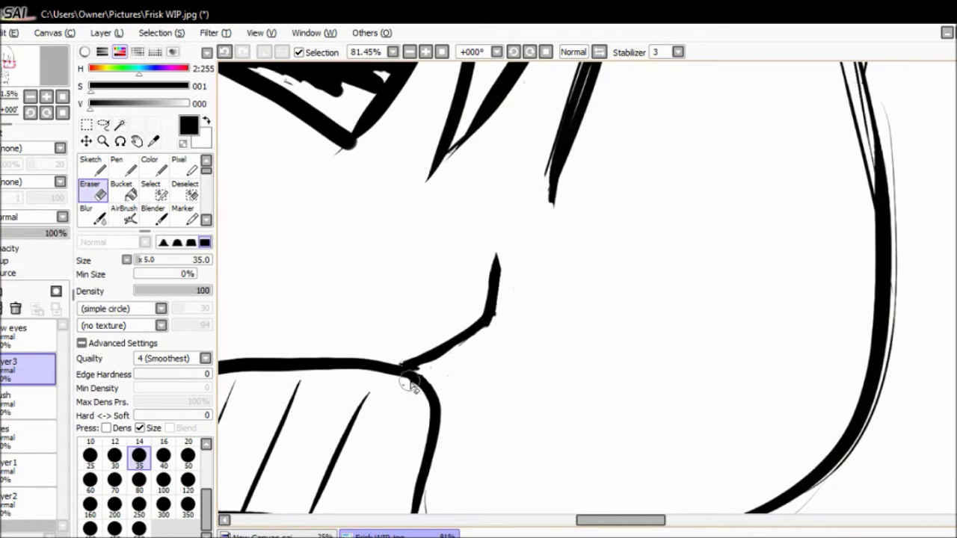
left_click_drag(447, 354, 425, 371)
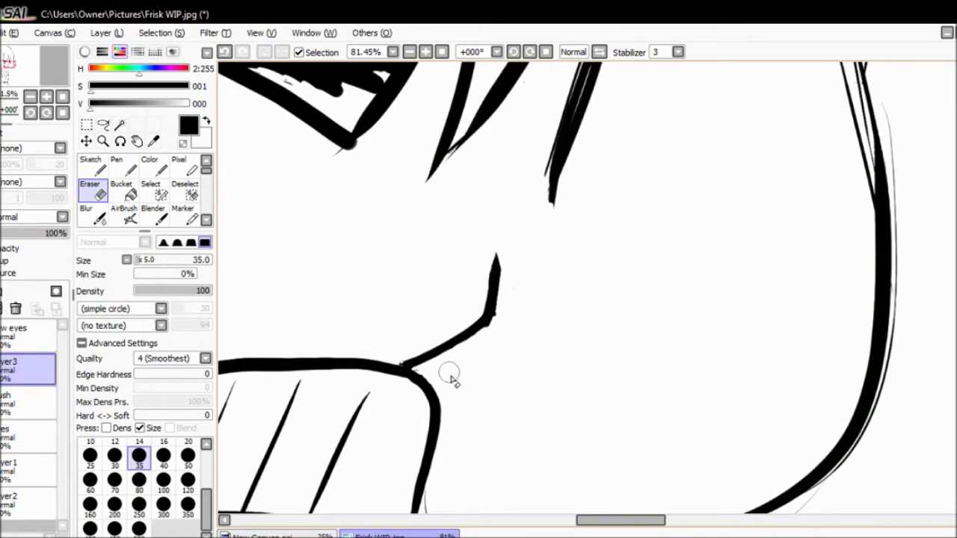
left_click_drag(503, 286, 490, 325)
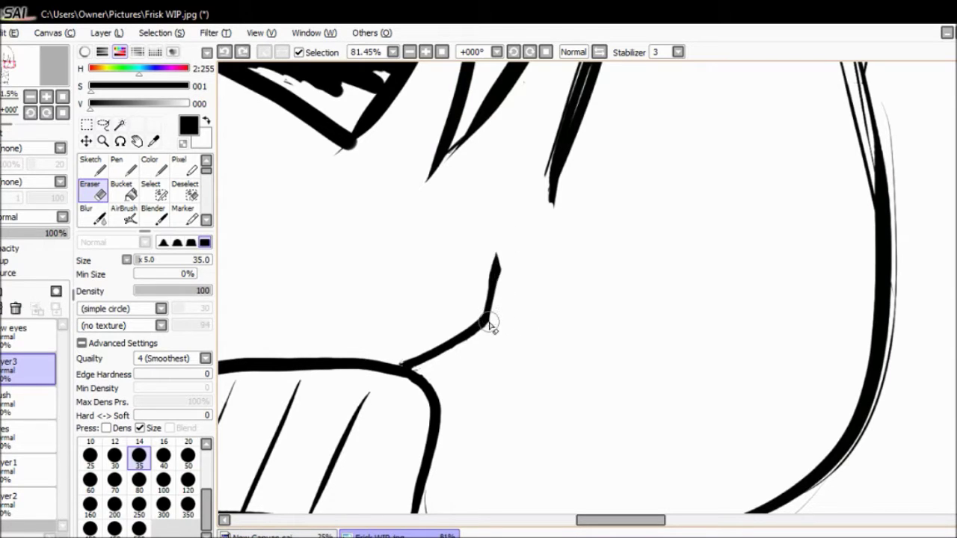
left_click_drag(500, 286, 492, 258)
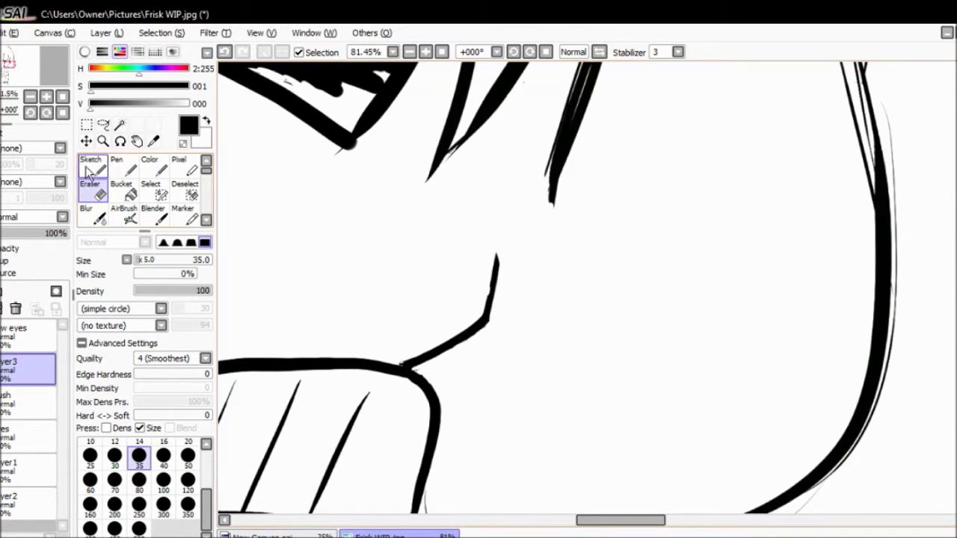
key("e")
key("ctrl+z")
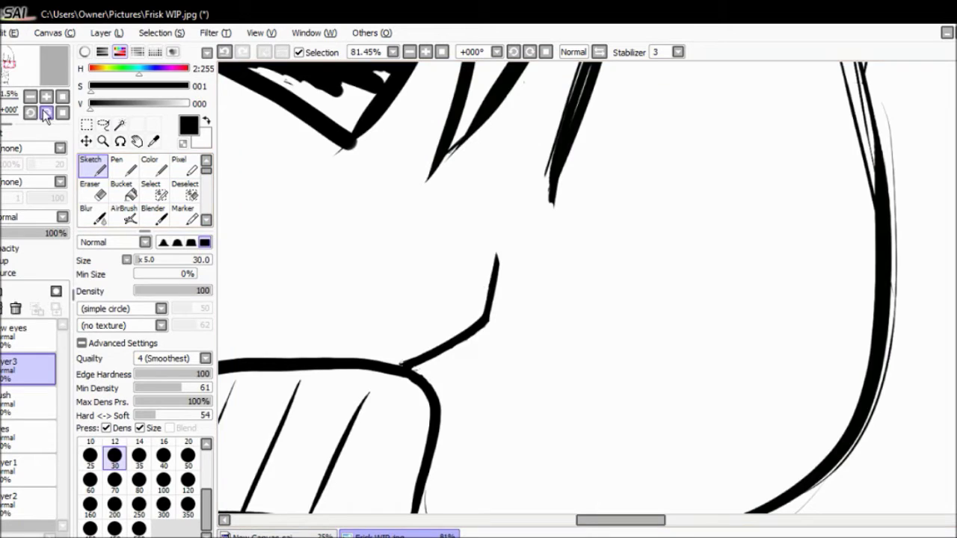
Ink the right jaw line up to the bangs and join it to the tip of the side strand.
scroll(490, 286, "down", 4)
left_click_drag(551, 208, 550, 300)
left_click_drag(575, 224, 554, 290)
left_click_drag(551, 209, 553, 303)
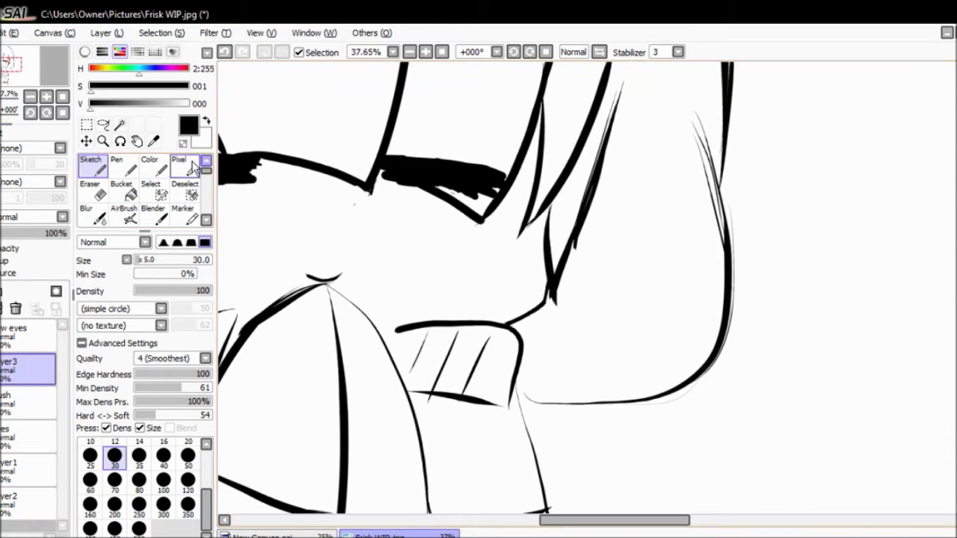
Erase the doubled lines of the side strand above the right jaw and re-ink it as one solid stroke.
key("e")
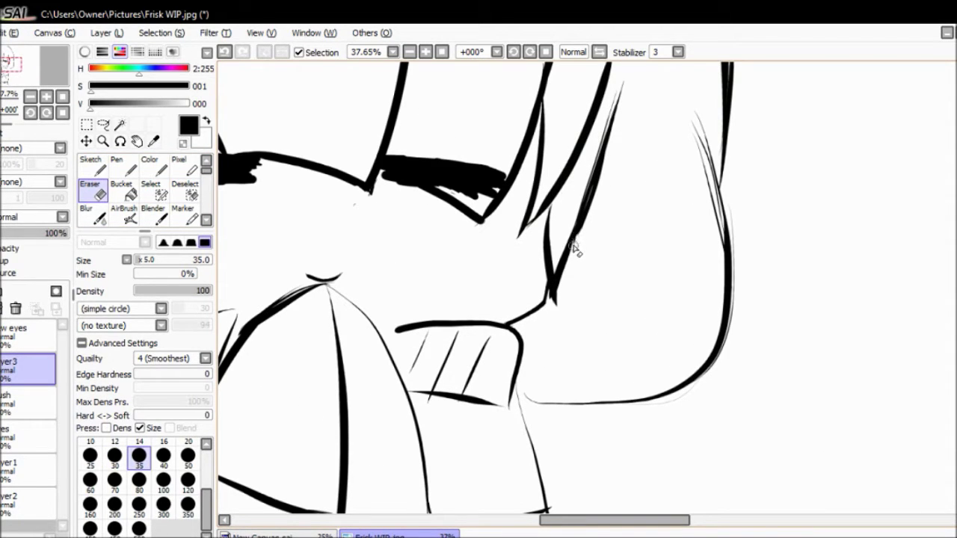
left_click_drag(583, 230, 621, 91)
left_click_drag(609, 153, 572, 240)
key("n")
left_click_drag(621, 129, 570, 238)
Thicken the sweater's right outline just below the collar and undo the rough extra strokes.
left_click_drag(553, 278, 672, 349)
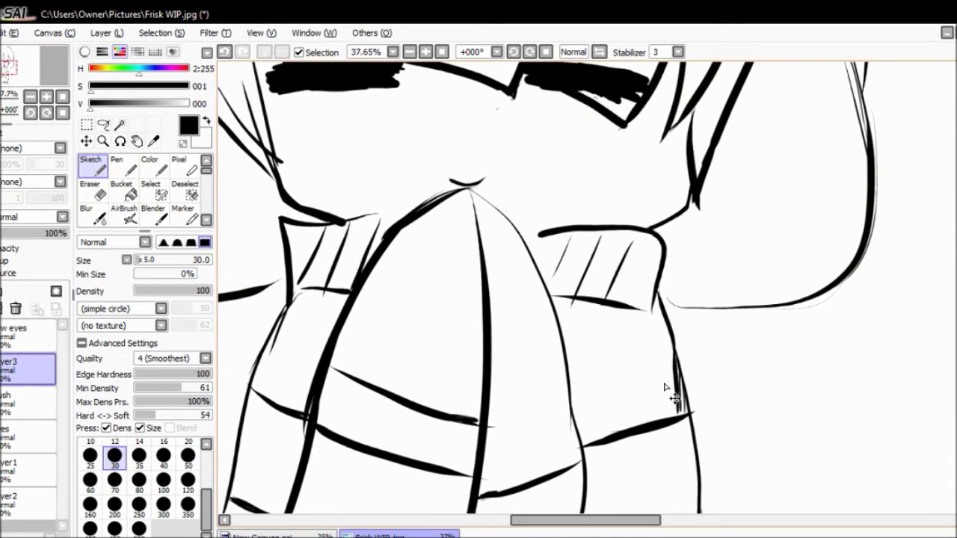
key("ctrl+z")
key("ctrl+z")
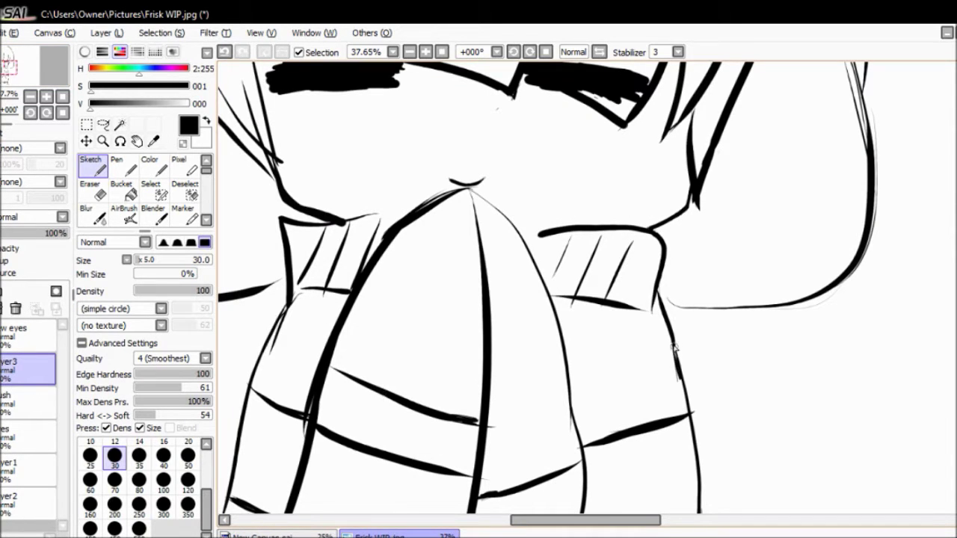
scroll(320, 188, "down", 2)
scroll(320, 188, "up", 4)
Erase the rough edges of the short fold line on the left sleeve.
left_click_drag(598, 254, 420, 249)
key("e")
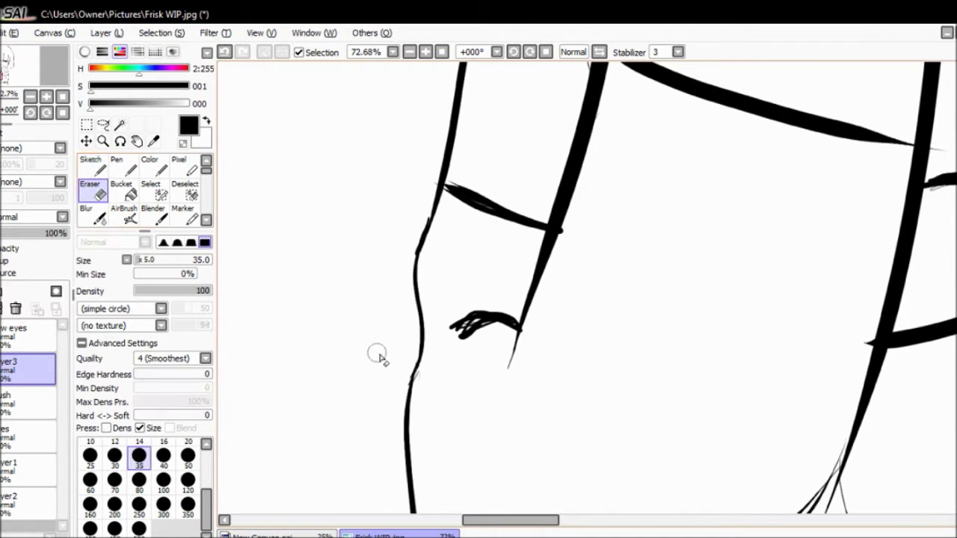
left_click_drag(464, 340, 497, 328)
scroll(497, 327, "down", 3)
scroll(497, 328, "up", 5)
scroll(521, 313, "down", 4)
scroll(521, 312, "up", 1)
Re-ink the left collar's top edge as one thick line running from its outer corner to the central sweater line.
key("e")
key("ctrl+z")
left_click_drag(322, 294, 409, 285)
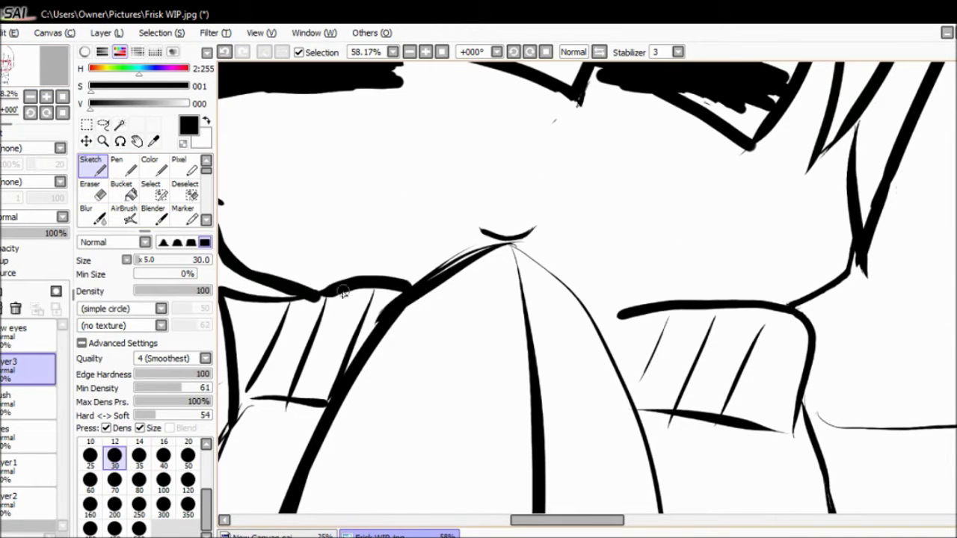
key("ctrl+z")
left_click_drag(318, 293, 404, 284)
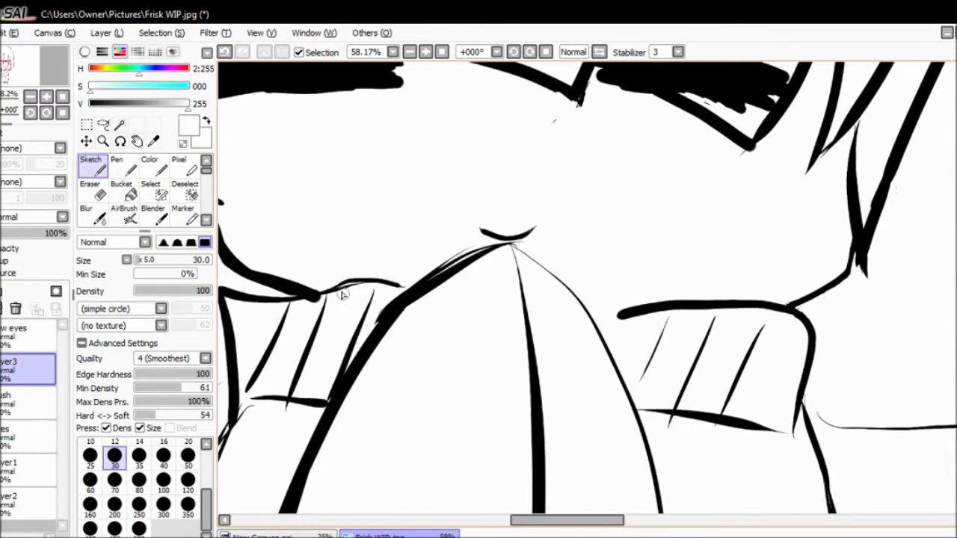
key("ctrl+z")
left_click_drag(323, 291, 380, 282)
key("ctrl+z")
mouse_move(322, 293)
left_mouse_down()
mouse_move(394, 297)
mouse_move(221, 296)
left_mouse_up()
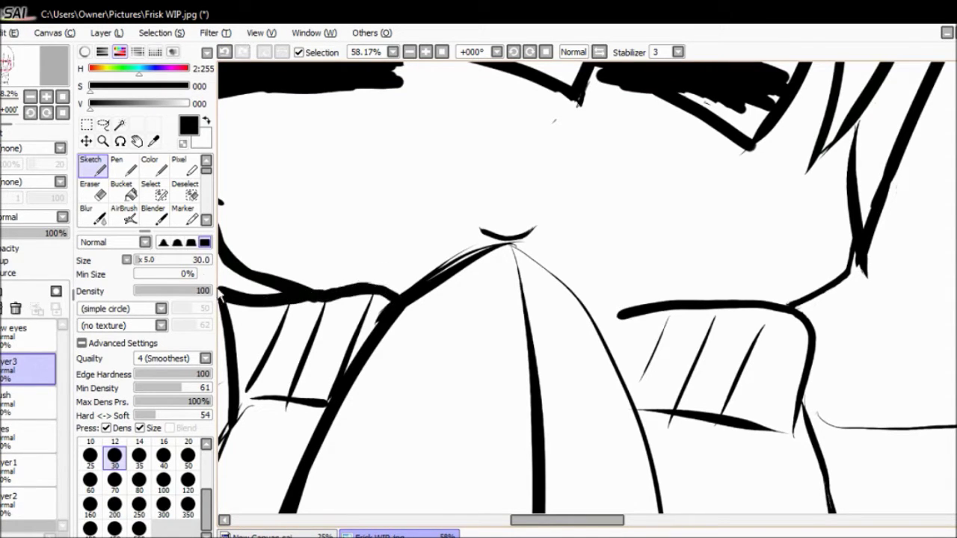
Extend the right collar's top edge to the central sweater line and join the left hair curve to the collar.
left_click_drag(16, 92, 27, 96)
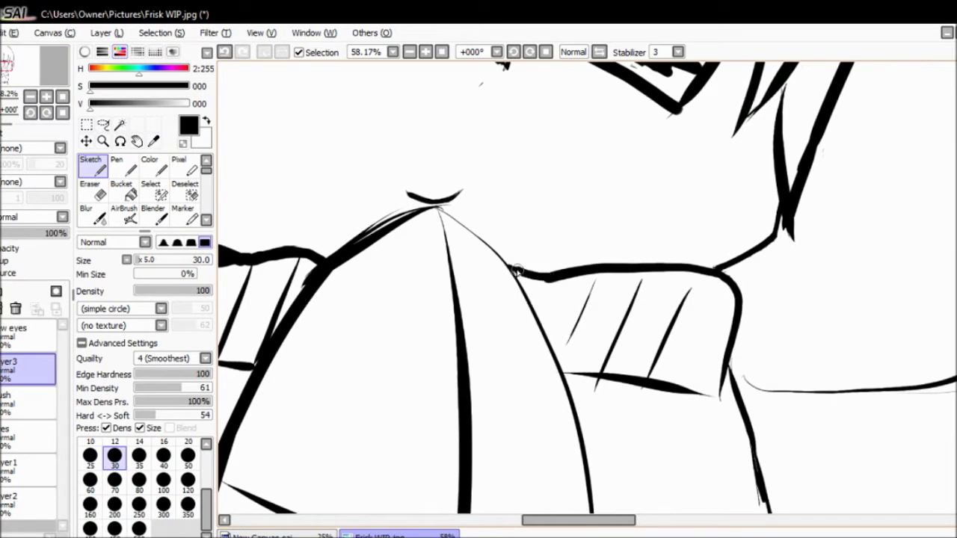
mouse_move(43, 101)
left_mouse_down()
mouse_move(34, 112)
mouse_move(641, 250)
left_mouse_up()
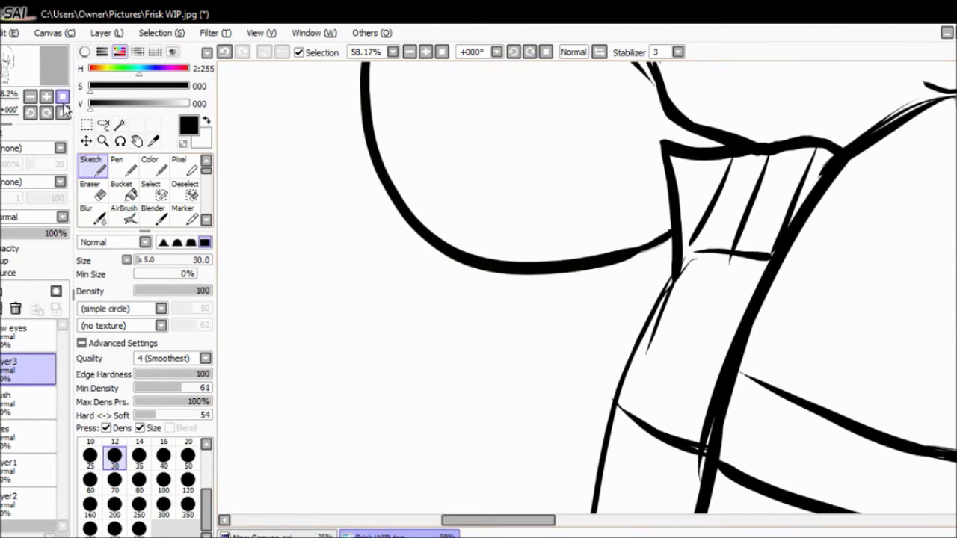
left_click(41, 79)
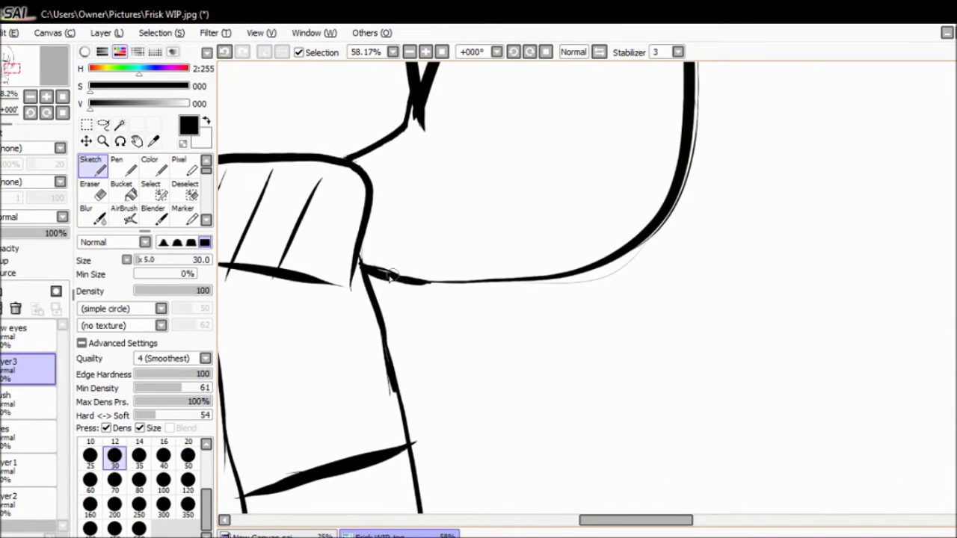
key("ctrl+z")
left_click_drag(389, 292, 469, 359)
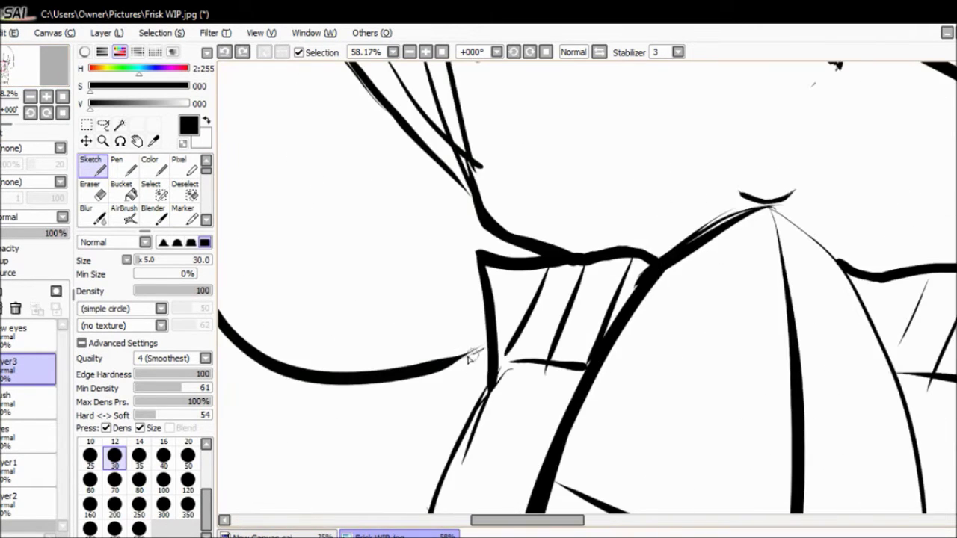
Delete the four layers below Layer3 and add two new layers above the New eyes layer.
scroll(473, 351, "down", 4)
scroll(473, 351, "up", 1)
scroll(472, 352, "up", 1)
left_click(27, 404)
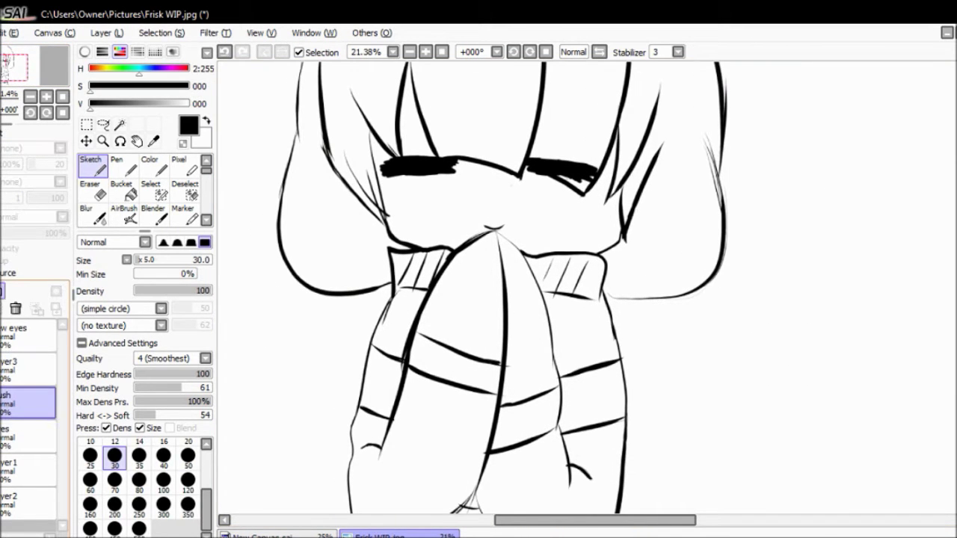
left_click(15, 308)
left_click(15, 308)
left_click(15, 308)
left_click(15, 308)
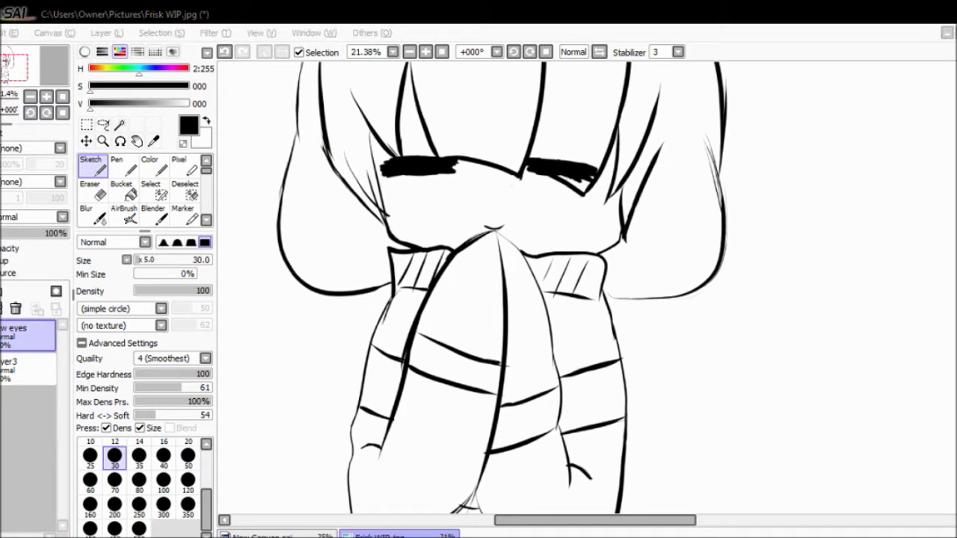
key("ctrl+s")
left_click(3, 308)
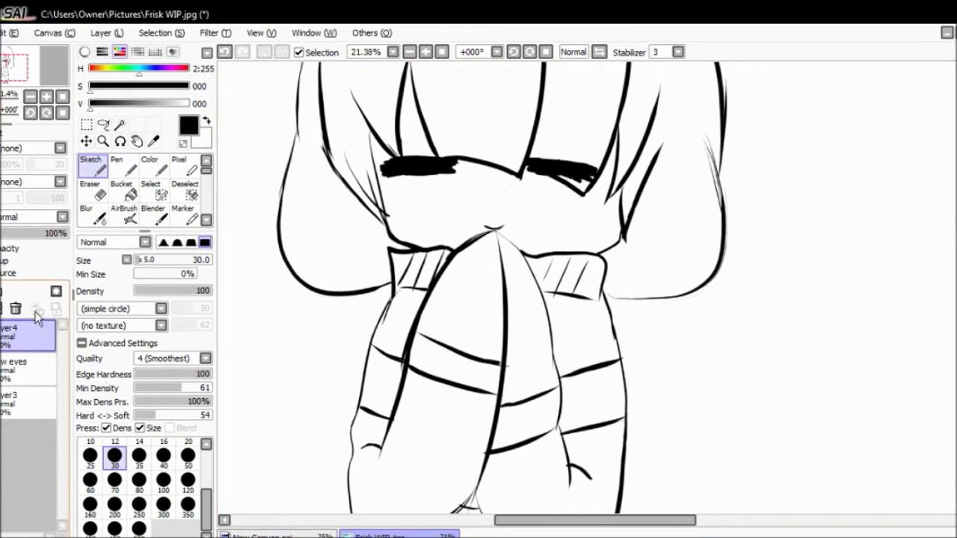
key("ctrl+s")
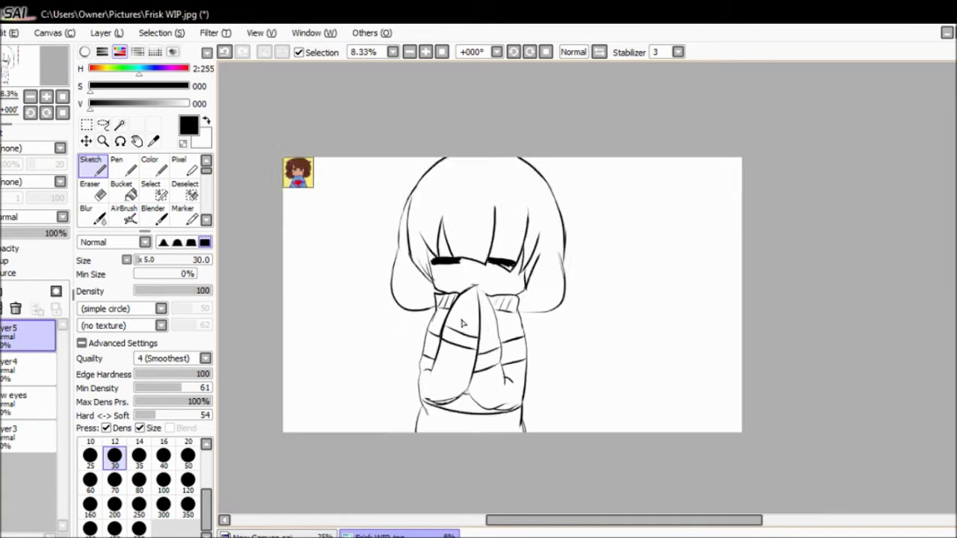
Sample the peach skin and brown hair colours from the reference picture and paint a swatch of each beside it.
scroll(534, 370, "up", 5)
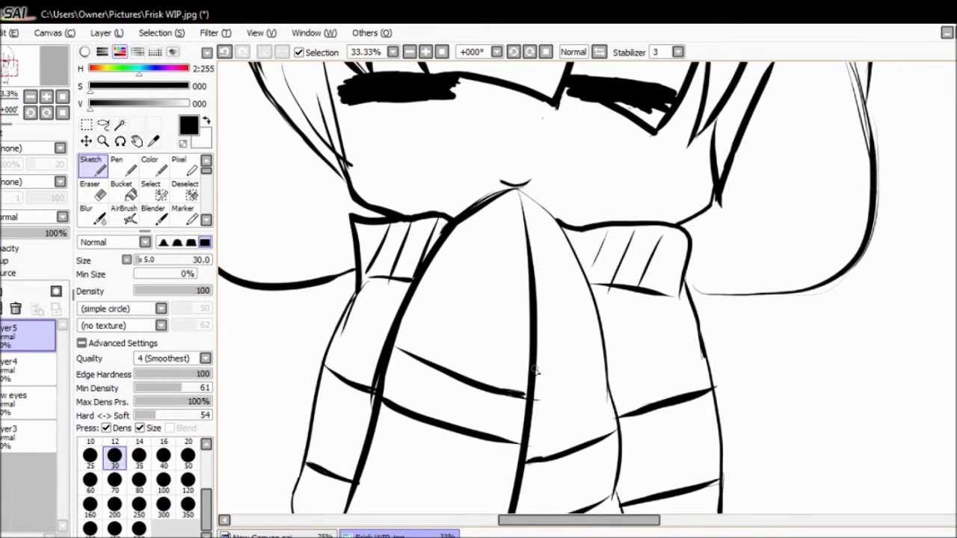
left_click(6, 62)
left_click(384, 203, "alt")
left_click(512, 215)
left_click(372, 170, "alt")
left_click(502, 229)
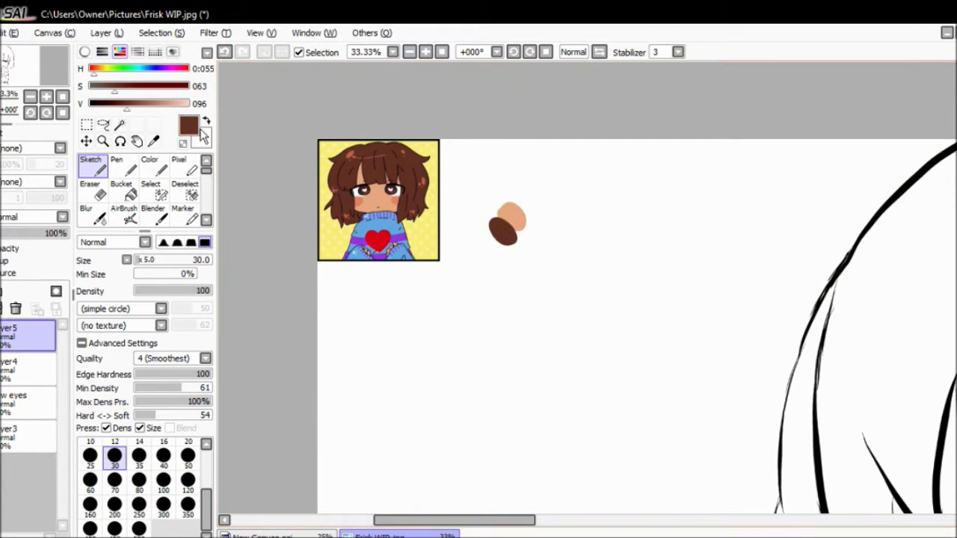
Sample the sweater's blue and purple from the reference picture and paint overlapping swatches of both below the skin and hair swatches.
scroll(509, 224, "up", 6)
left_click_drag(4, 71, 8, 86)
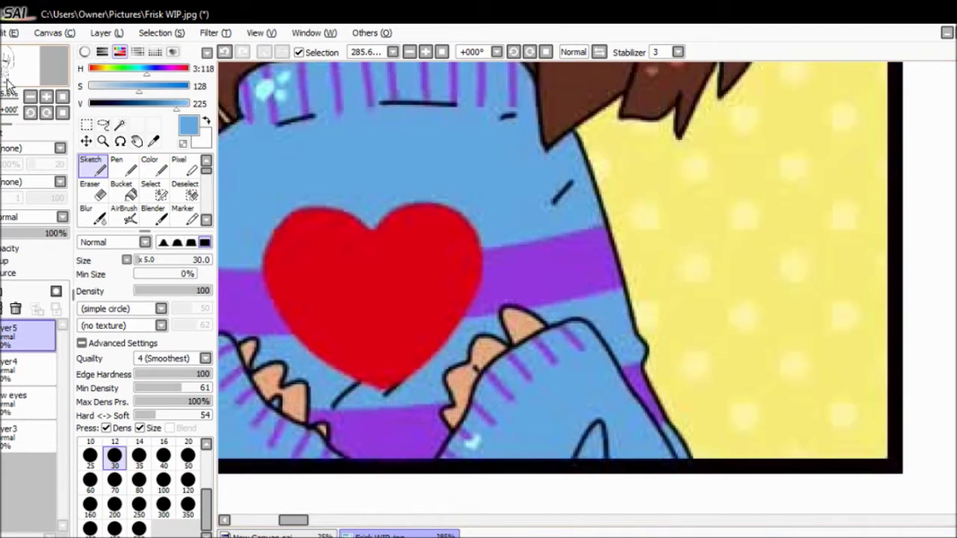
left_click(521, 243, "alt")
scroll(30, 95, "down", 5)
left_click(33, 74)
left_click(570, 206)
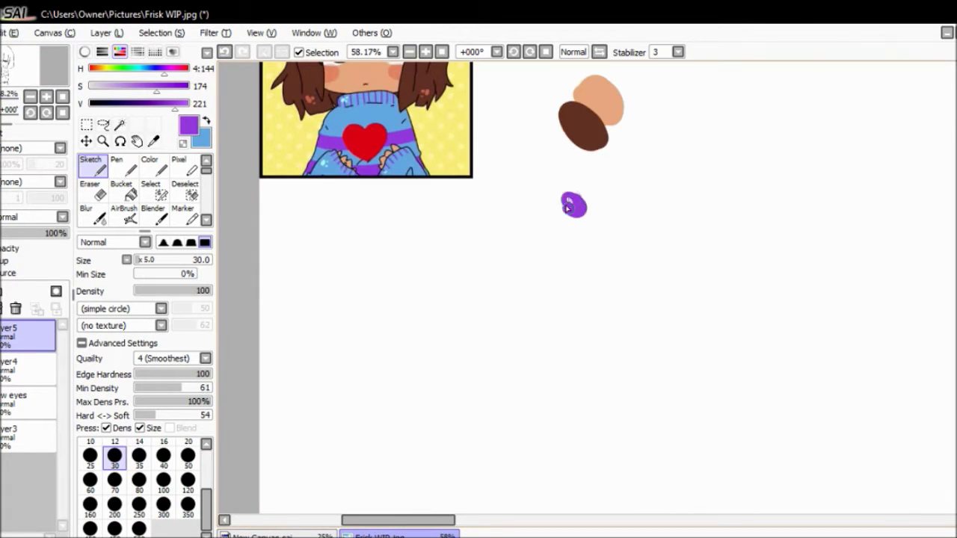
left_click(570, 200)
key("x")
left_click(557, 217)
left_click(556, 221)
key("x")
left_click(570, 198)
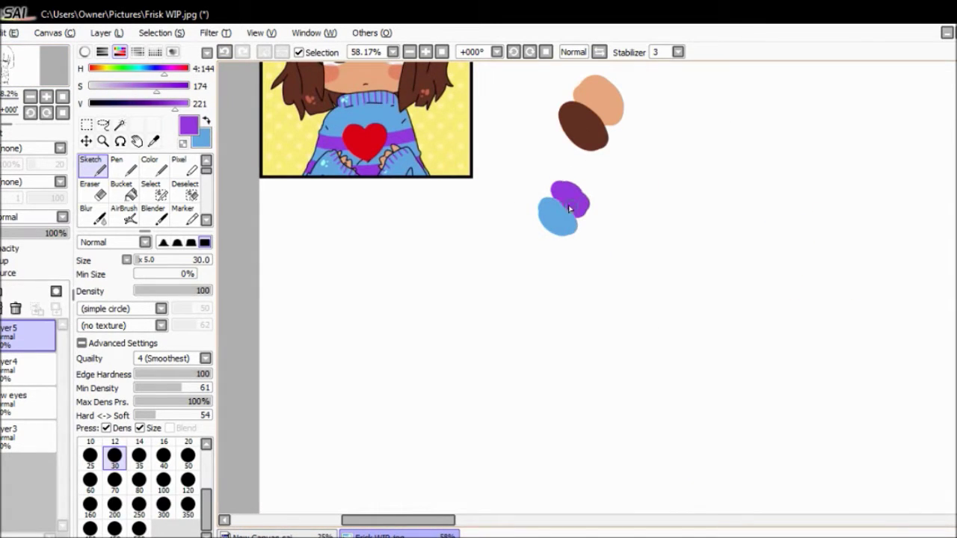
Add a coral blush swatch sampled from the reference cheek and label the swatch groups B, S and S/h in black.
left_click(332, 78, "alt")
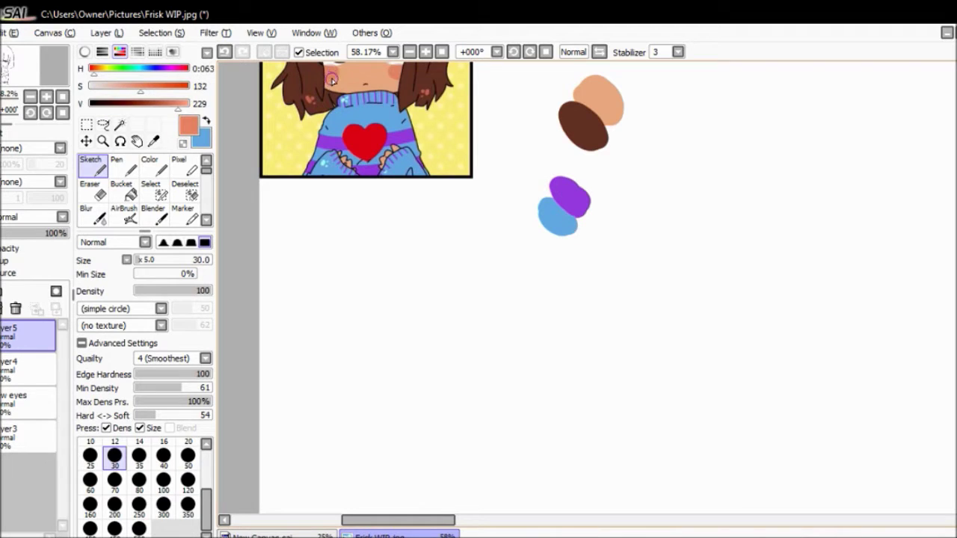
left_click(529, 268)
left_click(157, 126)
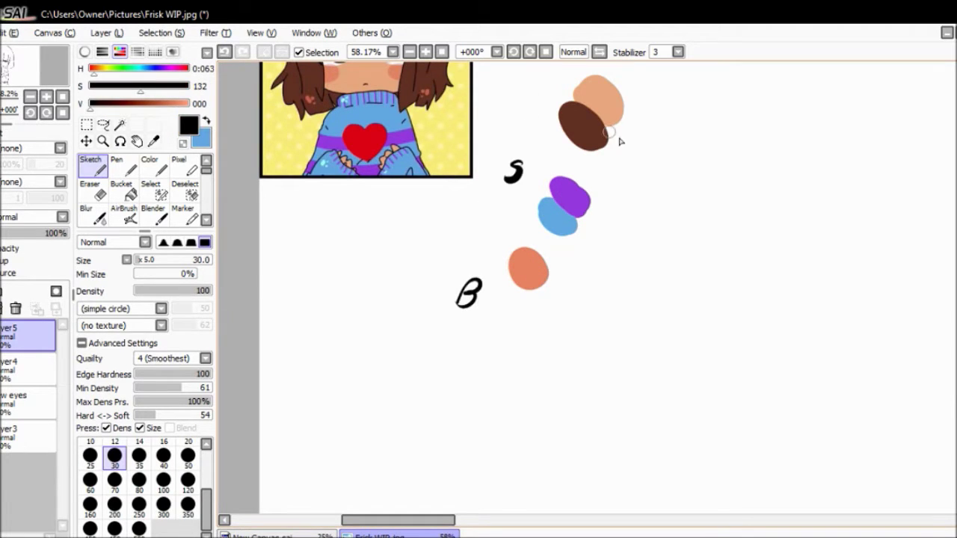
scroll(620, 141, "up", 3)
left_click_drag(539, 144, 521, 170)
mouse_move(557, 148)
left_mouse_down()
mouse_move(545, 175)
mouse_move(555, 180)
left_mouse_up()
left_click_drag(573, 160, 561, 181)
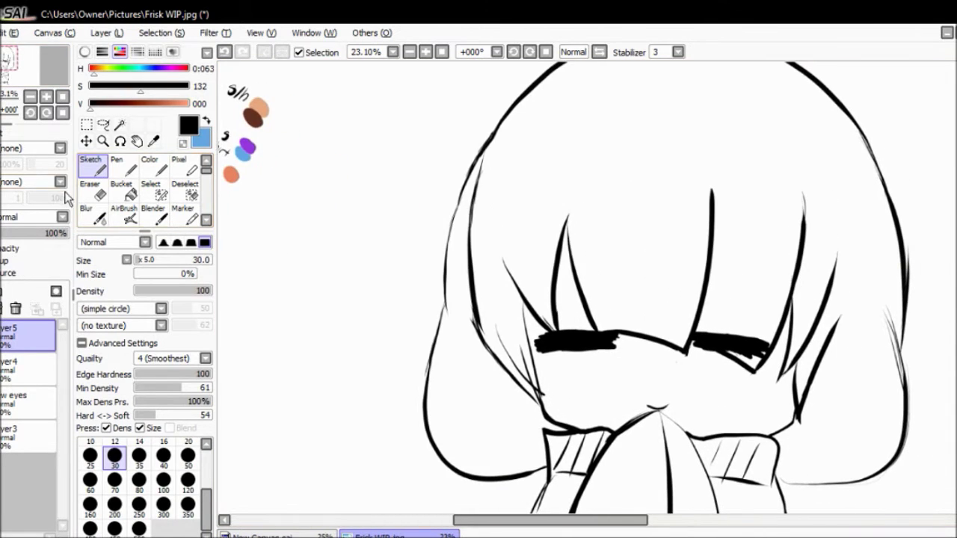
Rename Layer4 as the skin layer and pick the peach colour from the skin swatch.
left_click(33, 365)
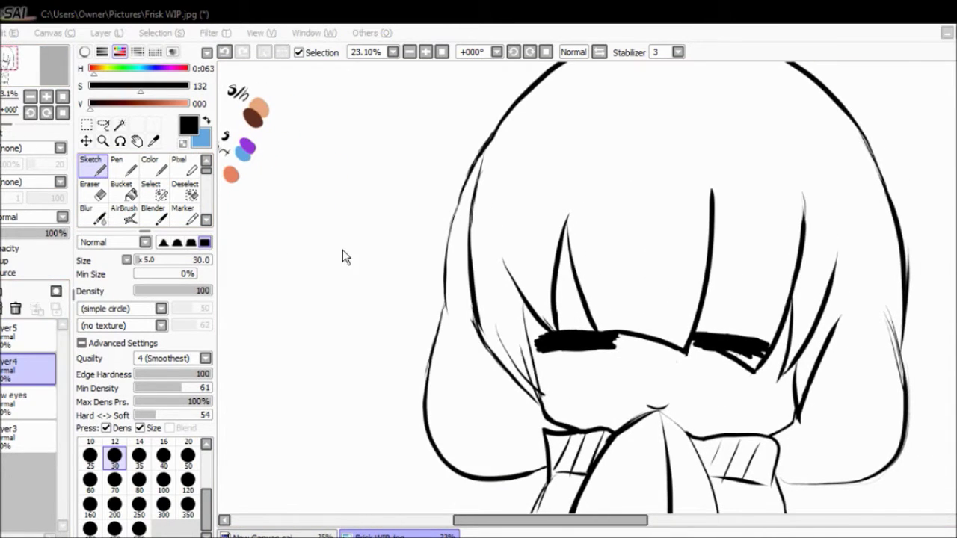
left_click(154, 140)
left_click(257, 108)
scroll(861, 327, "right", 2)
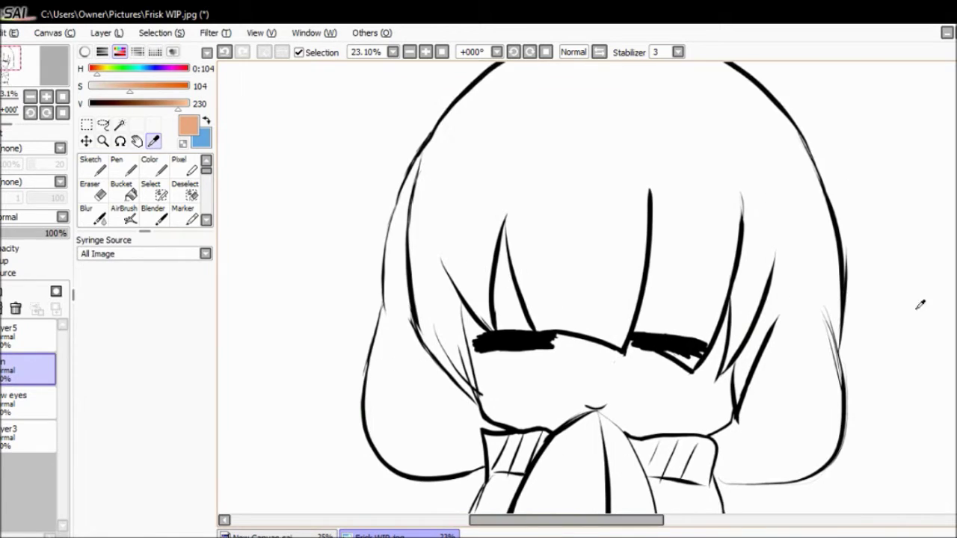
scroll(861, 327, "down", 2)
Undo the Marker test stroke on the face and move New eyes and Layer3 above Layer5 and the skin layer.
left_click(183, 213)
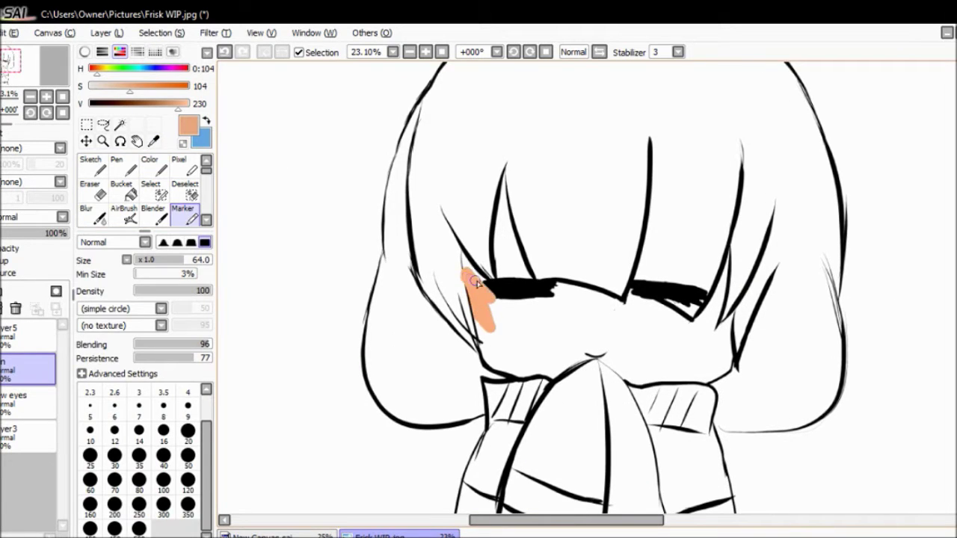
key("ctrl+z")
left_click_drag(30, 404, 30, 337)
left_click_drag(32, 442, 30, 378)
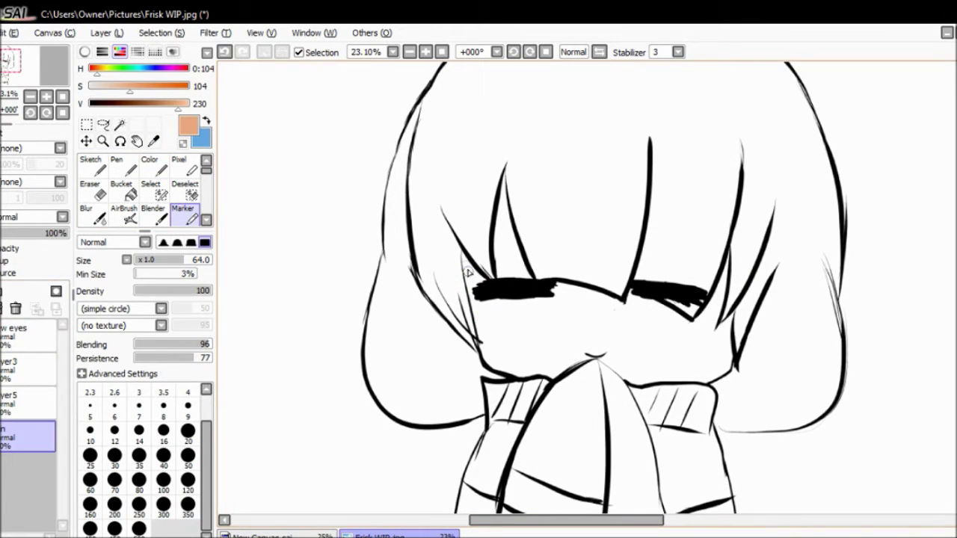
Paint the face area between the bangs and collar peach on the skin layer with the Marker at size 300.
mouse_move(483, 283)
left_mouse_down()
mouse_move(481, 341)
mouse_move(498, 314)
mouse_move(546, 306)
mouse_move(523, 364)
mouse_move(625, 346)
mouse_move(712, 352)
mouse_move(614, 314)
mouse_move(506, 183)
left_mouse_up()
left_click(163, 505)
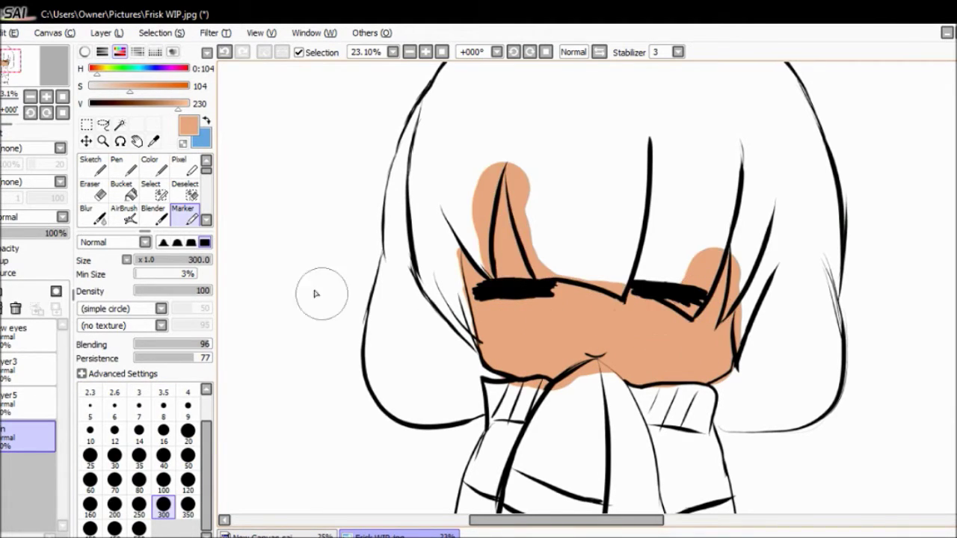
Set the Eraser size to 100 and trim the peach spilling past the hair strand above the left eye.
key("e")
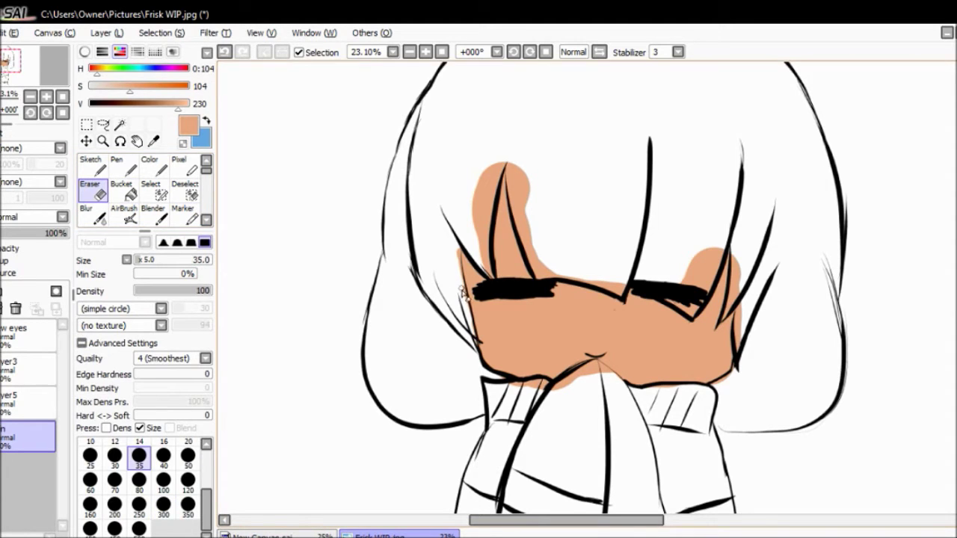
key("bracketright")
key("bracketright")
key("bracketright")
key("bracketright")
key("bracketright")
key("bracketright")
mouse_move(490, 201)
left_mouse_down()
mouse_move(471, 176)
mouse_move(509, 158)
mouse_move(544, 257)
mouse_move(530, 242)
mouse_move(541, 274)
left_mouse_up()
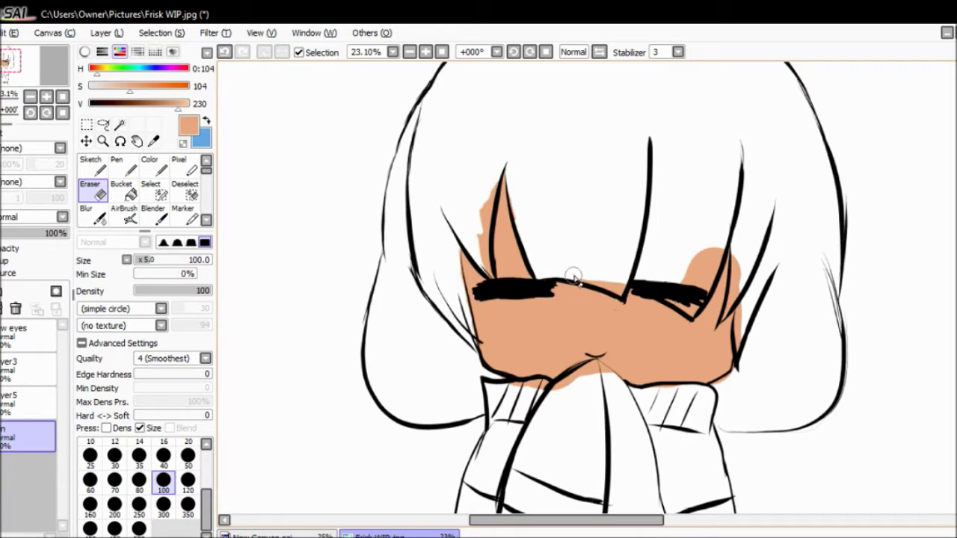
Erase the peach spilling over the bangs and strands around the right eye.
mouse_move(677, 300)
left_mouse_down()
mouse_move(706, 273)
mouse_move(694, 269)
mouse_move(692, 297)
left_mouse_up()
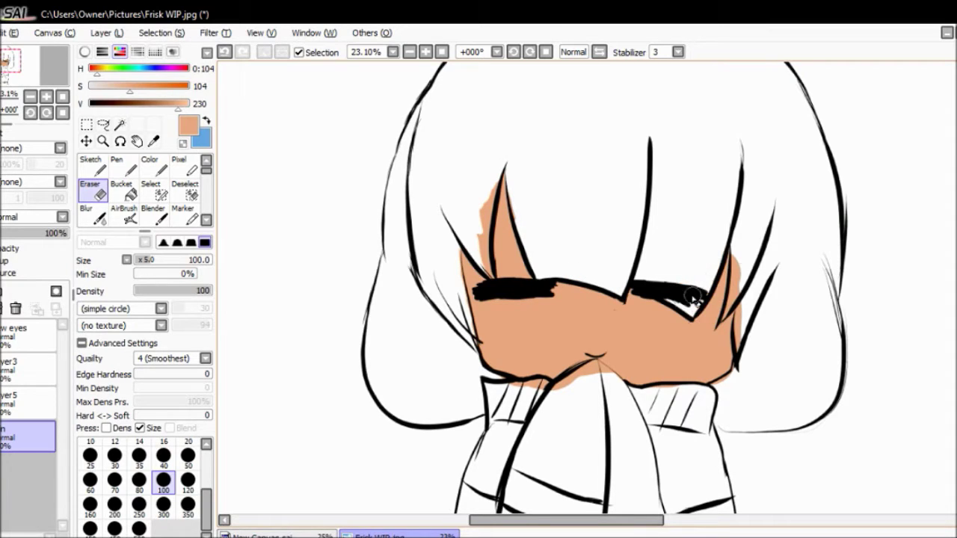
mouse_move(722, 261)
left_mouse_down()
mouse_move(722, 252)
mouse_move(740, 269)
left_mouse_up()
scroll(725, 314, "up", 5)
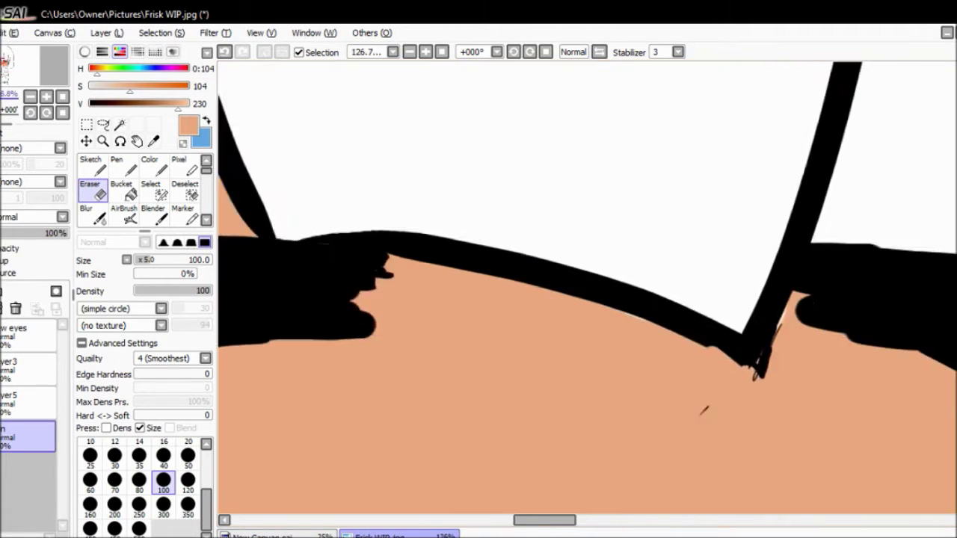
scroll(706, 410, "down", 2)
scroll(524, 299, "down", 4)
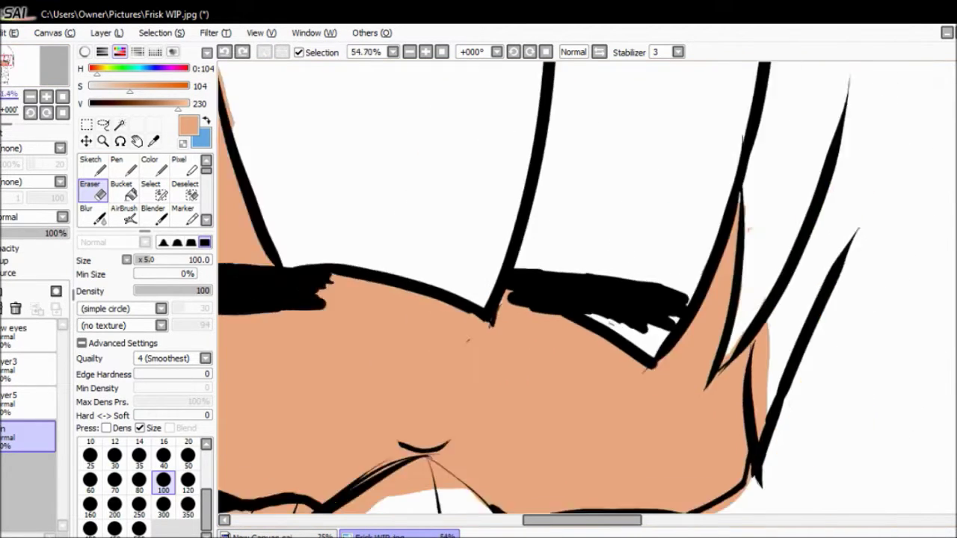
left_click(149, 187)
left_click(119, 125)
left_click(549, 163)
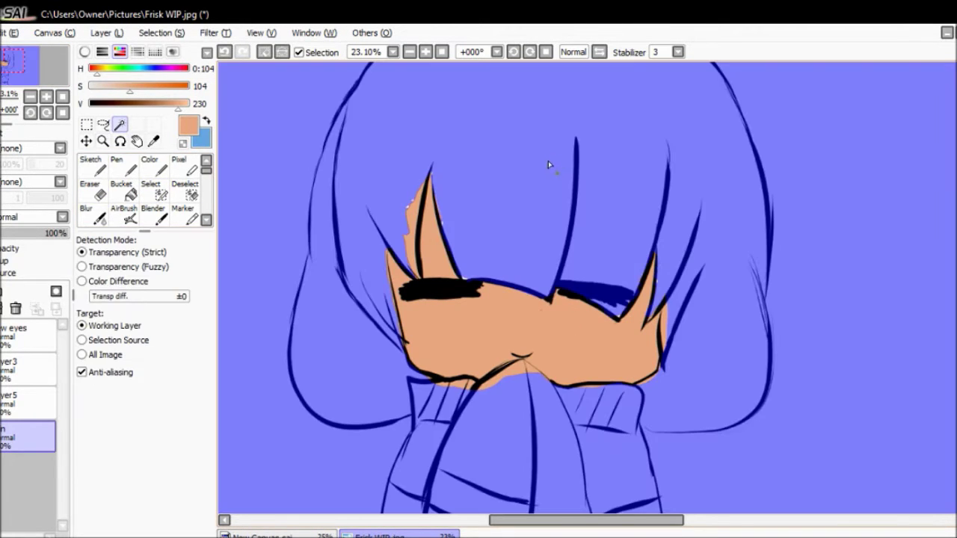
left_click(184, 188)
left_click(120, 124)
left_click(103, 125)
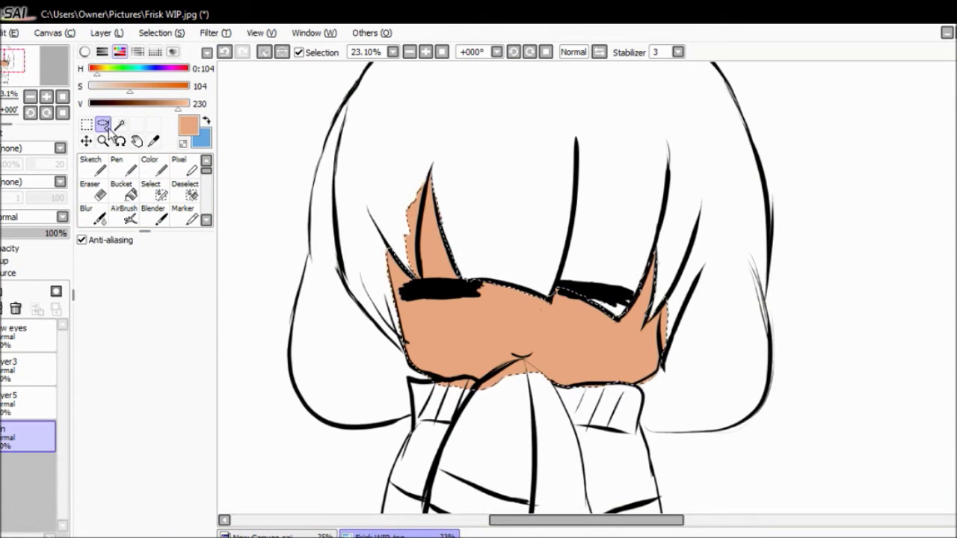
left_click(119, 124)
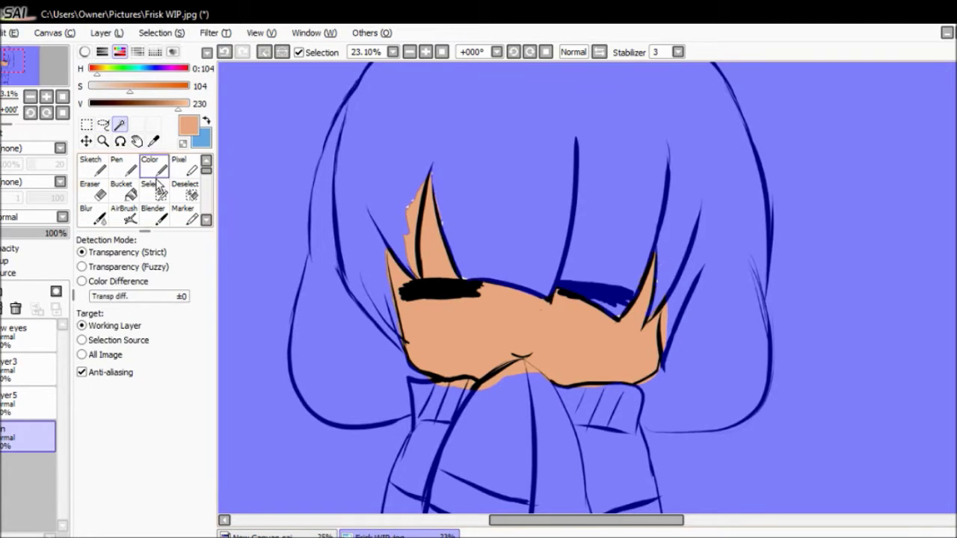
left_click(103, 124)
left_click(86, 140)
left_click(136, 141)
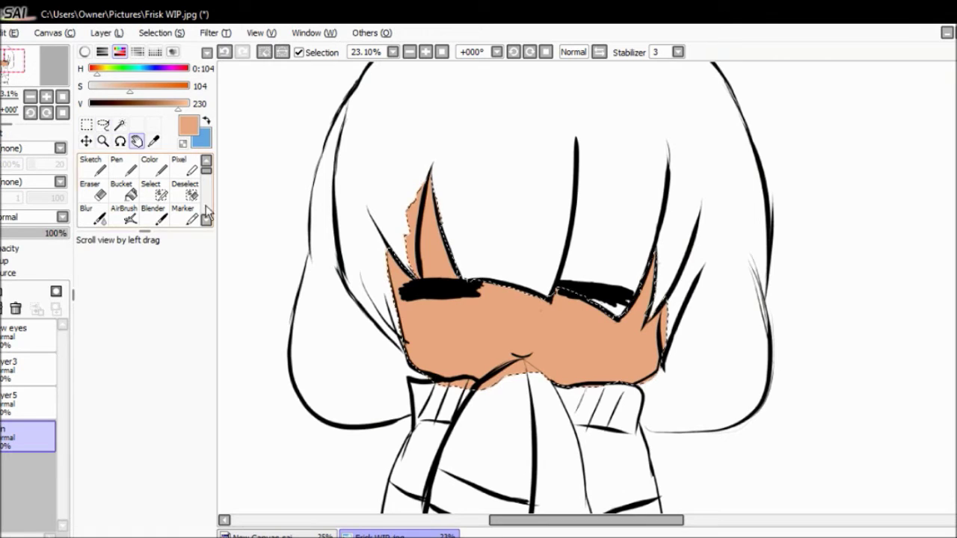
scroll(496, 246, "down", 2)
scroll(513, 250, "up", 4)
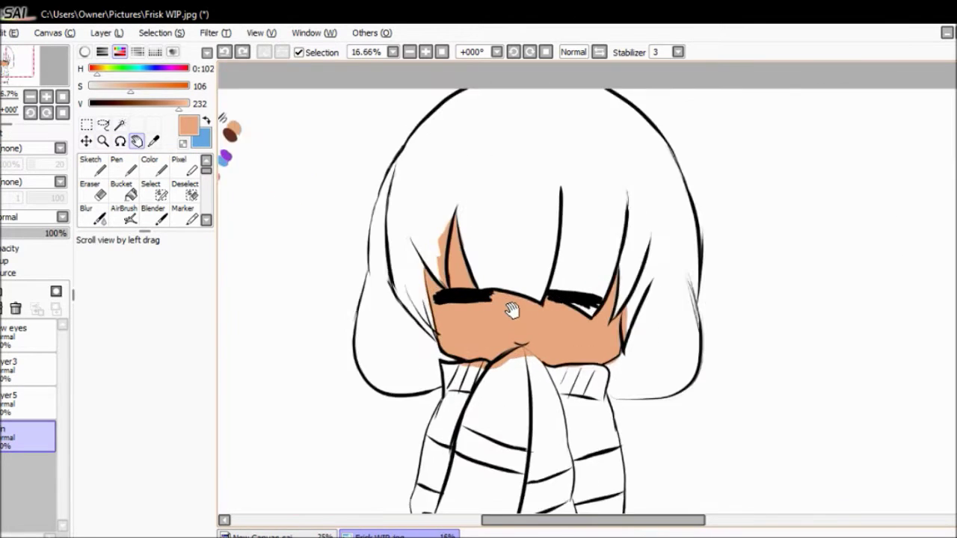
Erase the peach spilling past the right cheek, the hair strands beside it and the right collar edge.
left_click_drag(598, 299, 216, 202)
left_click(90, 186)
left_click_drag(475, 175, 436, 383)
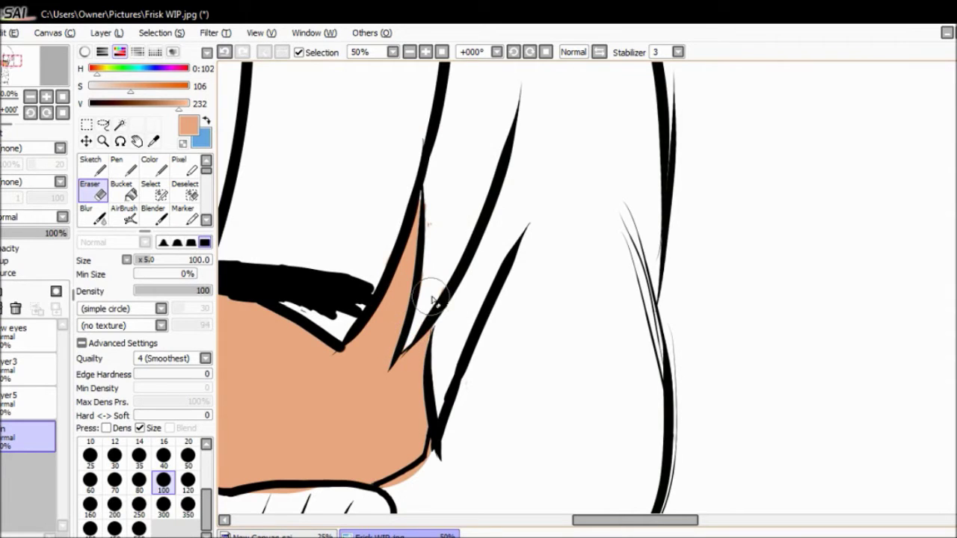
mouse_move(416, 462)
left_mouse_down()
mouse_move(418, 123)
mouse_move(439, 171)
mouse_move(421, 196)
mouse_move(455, 182)
left_mouse_up()
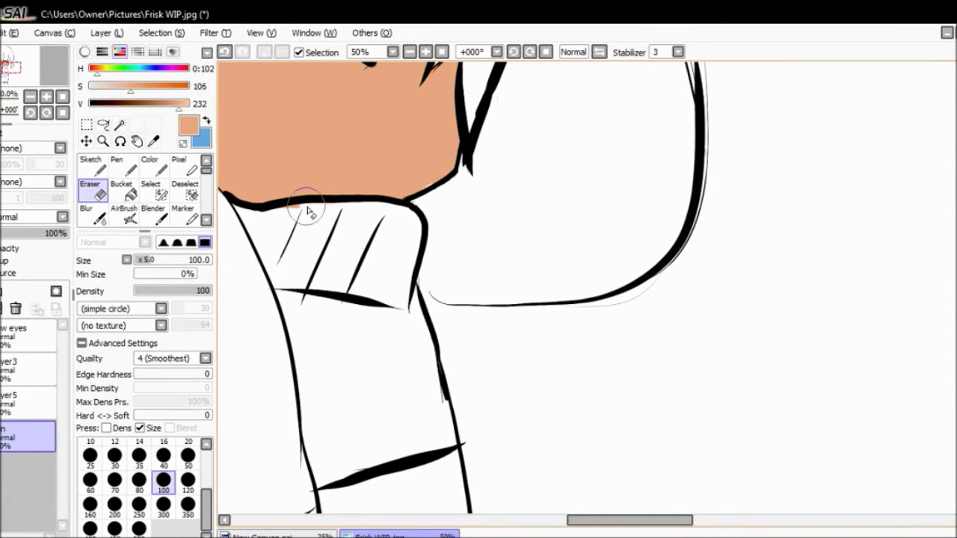
left_click(90, 166)
scroll(320, 154, "up", 5)
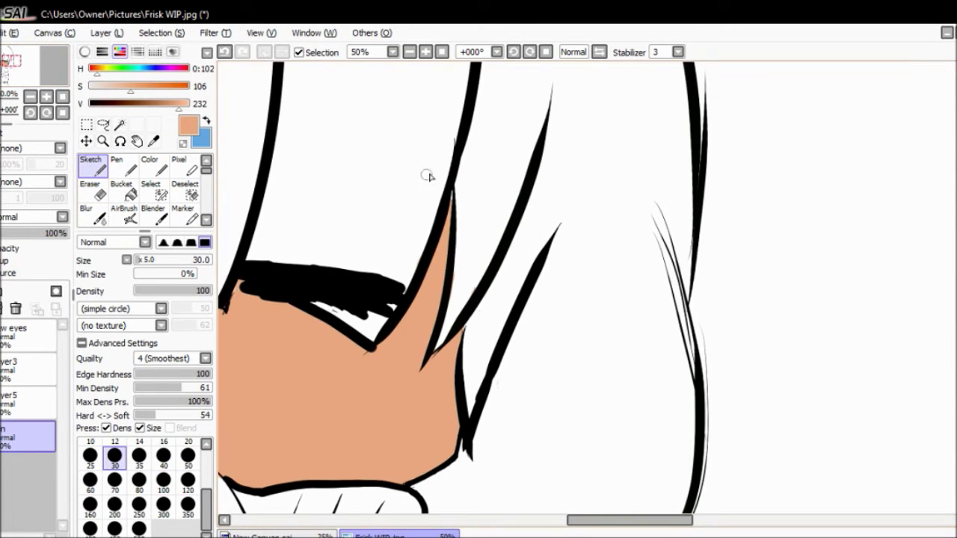
Erase the peach inside the raised sleeves below the mouth and touch up their edge with the Sketch tool.
left_click(91, 190)
scroll(449, 171, "down", 5)
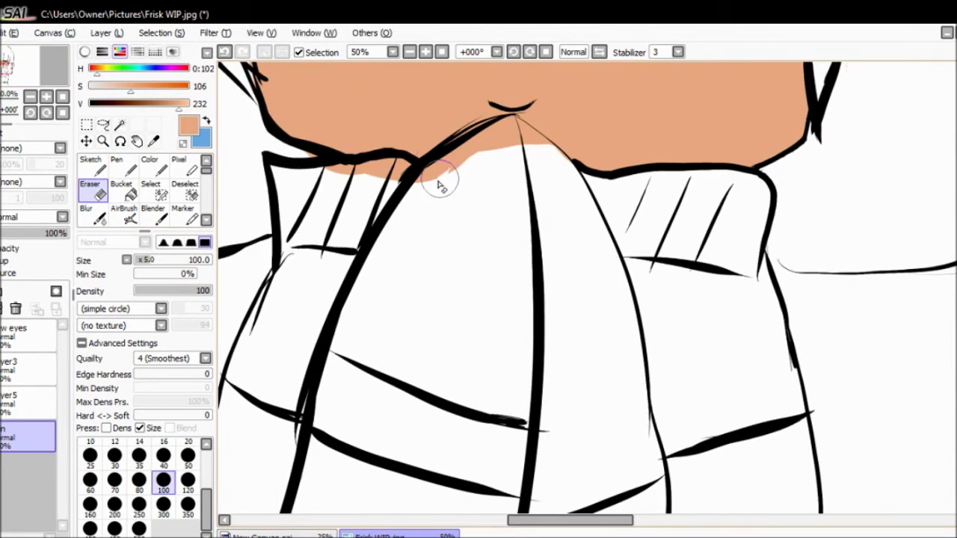
mouse_move(479, 145)
left_mouse_down()
mouse_move(509, 128)
mouse_move(510, 145)
mouse_move(566, 160)
mouse_move(494, 130)
left_mouse_up()
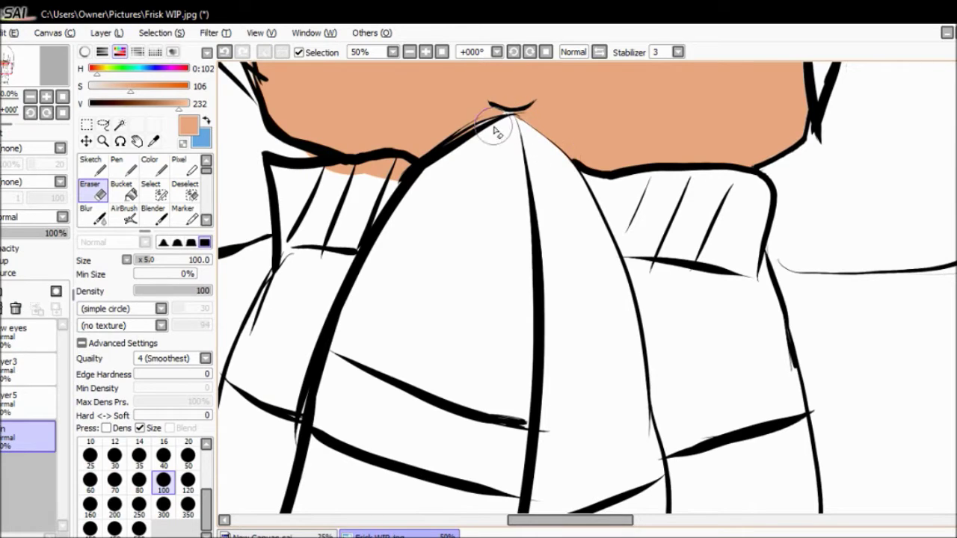
left_click(92, 166)
scroll(620, 235, "up", 5)
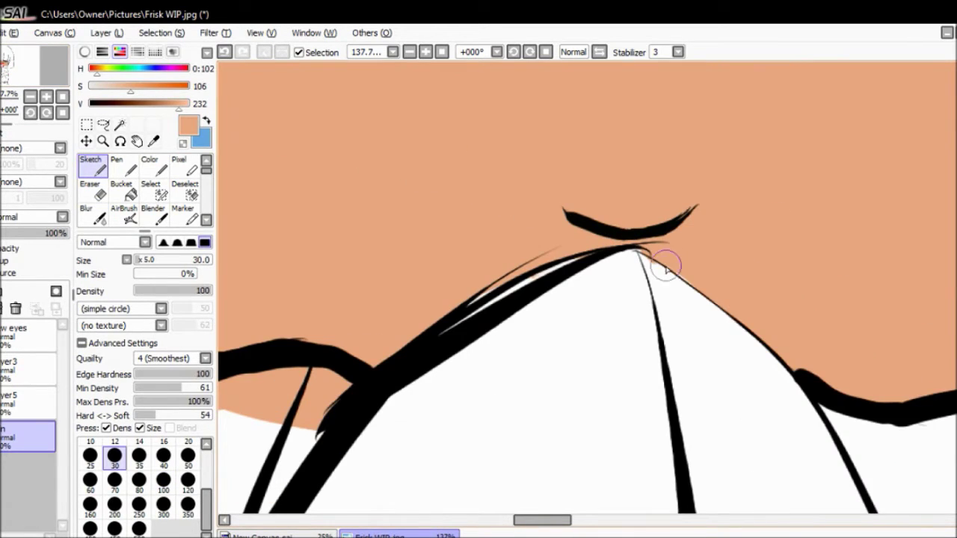
key("e")
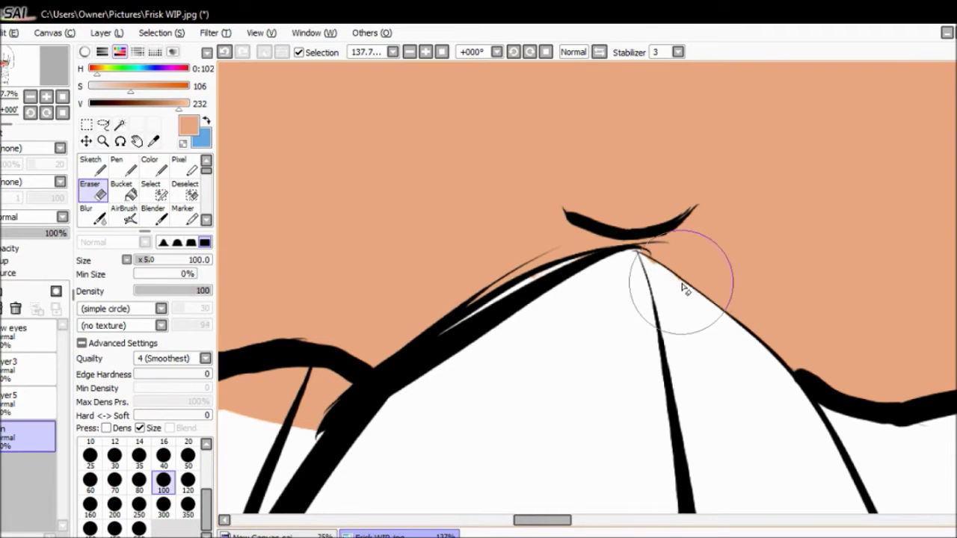
left_click(91, 166)
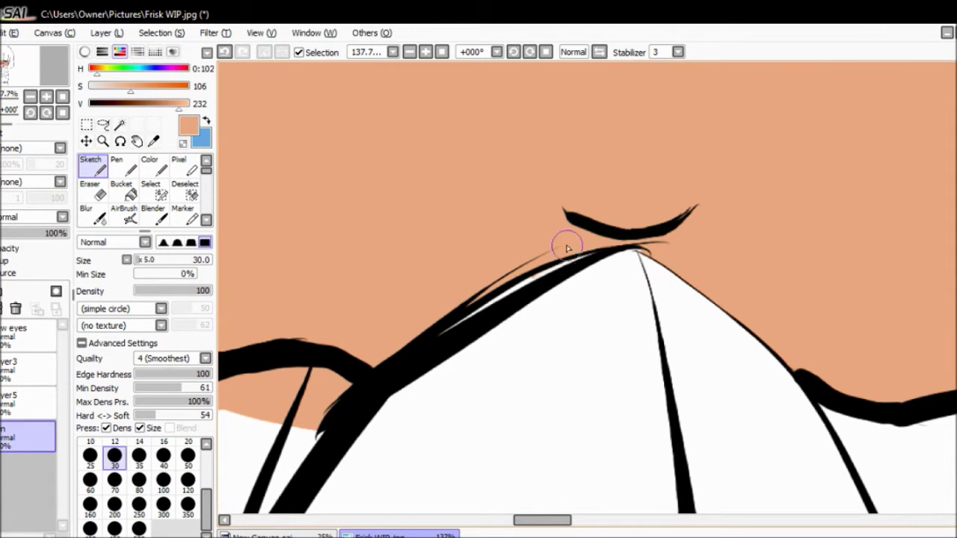
Erase the peach spilling over the left collar and outside the left jawline with the Eraser at size 100.
left_click(90, 187)
scroll(497, 259, "down", 5)
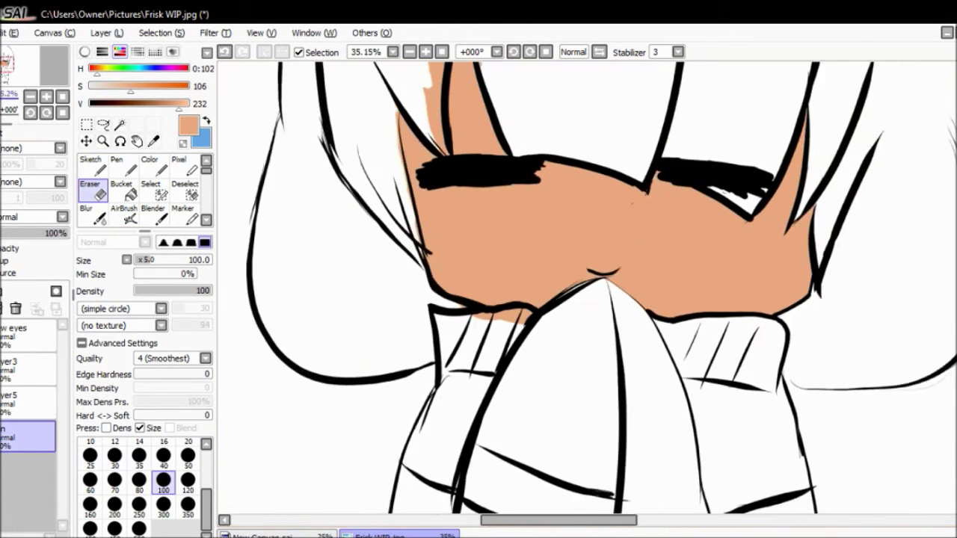
mouse_move(527, 248)
left_mouse_down()
mouse_move(546, 244)
mouse_move(488, 241)
left_mouse_up()
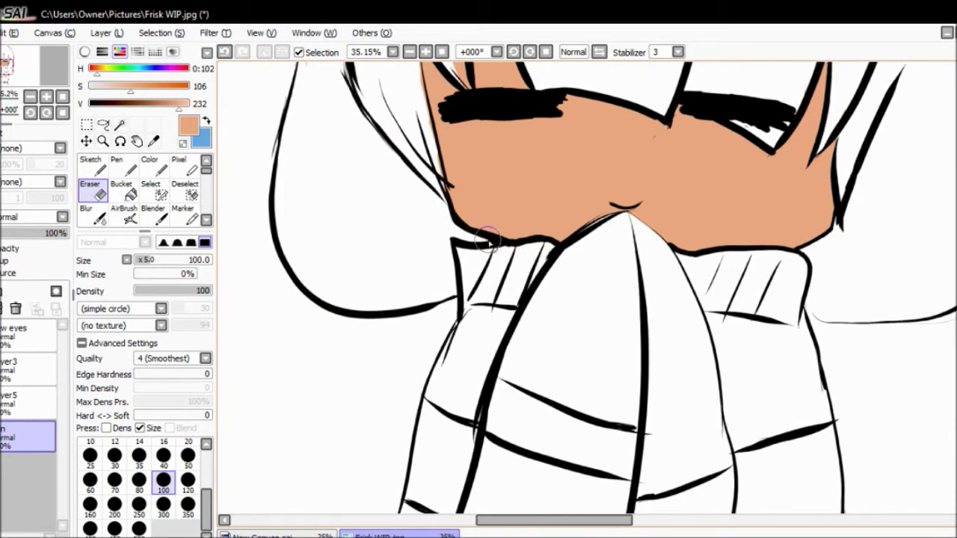
left_click(25, 81)
scroll(454, 338, "up", 4)
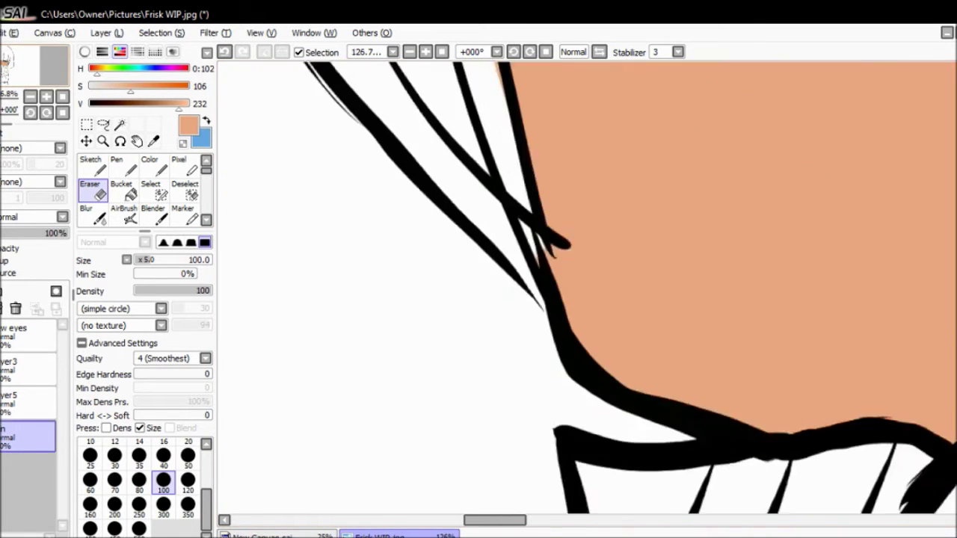
mouse_move(566, 355)
left_mouse_down()
mouse_move(519, 177)
mouse_move(519, 81)
left_mouse_up()
Sample the peach skin colour and fill the small white gaps along the left edge of the face with the Sketch tool.
left_click(351, 127, "alt")
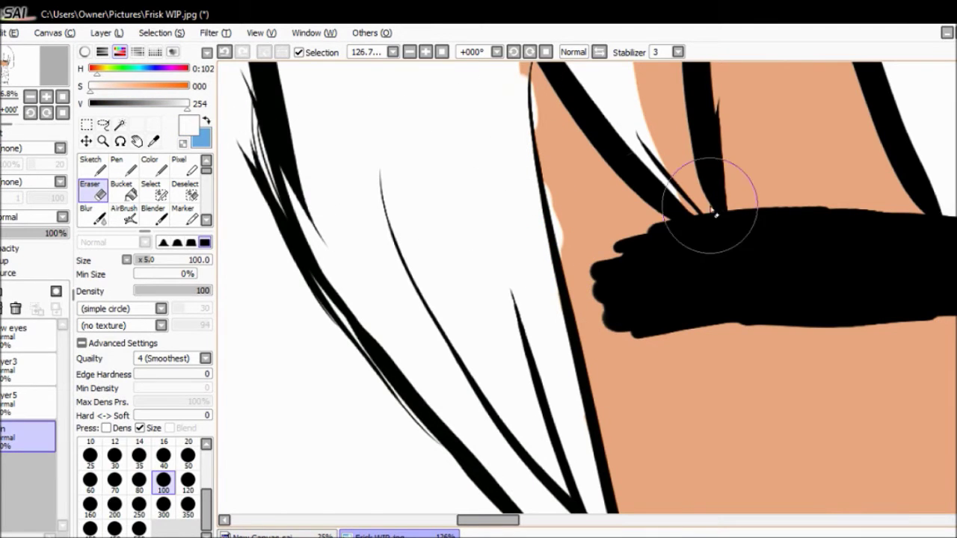
left_click(608, 209, "alt")
left_click(91, 166)
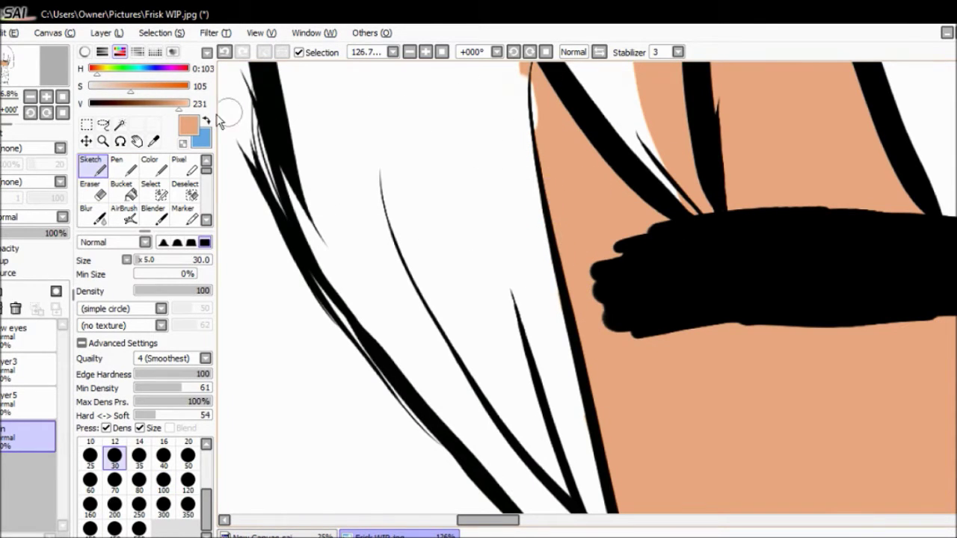
left_click_drag(527, 101, 447, 259)
Erase the peach spilling outside the hair strands above the left eye.
key("e")
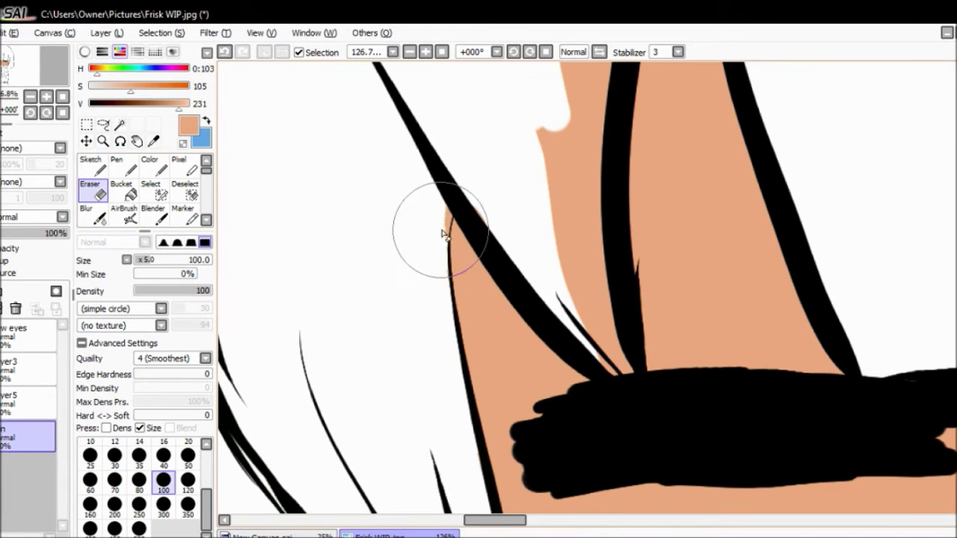
mouse_move(606, 347)
left_mouse_down()
mouse_move(620, 364)
mouse_move(581, 253)
mouse_move(466, 113)
left_mouse_up()
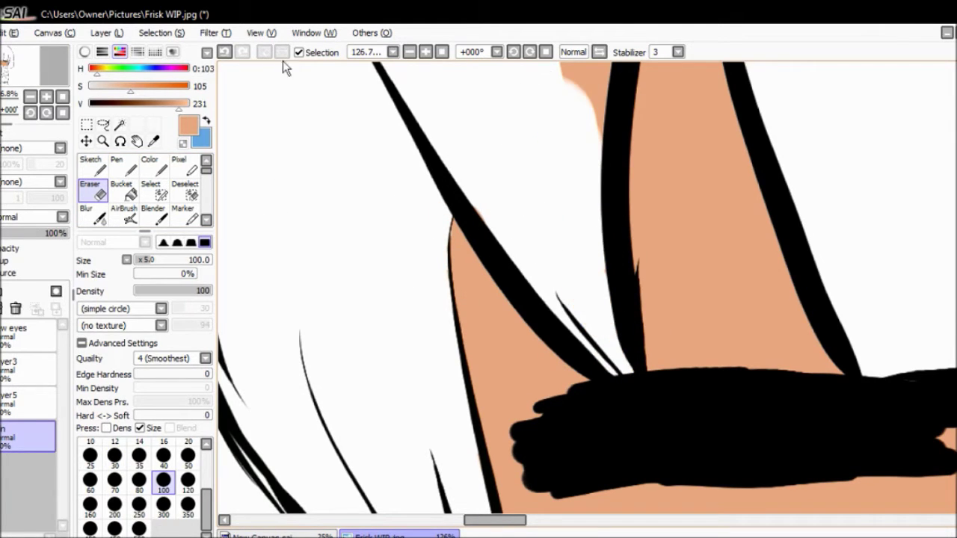
scroll(486, 187, "down", 2)
mouse_move(553, 234)
left_mouse_down()
mouse_move(568, 178)
mouse_move(641, 286)
mouse_move(618, 222)
left_mouse_up()
Handwrite "Derp 030" in peach beside the drawing, below the palette, with the Sketch tool at size 30.
left_click(106, 170)
scroll(587, 288, "up", 8)
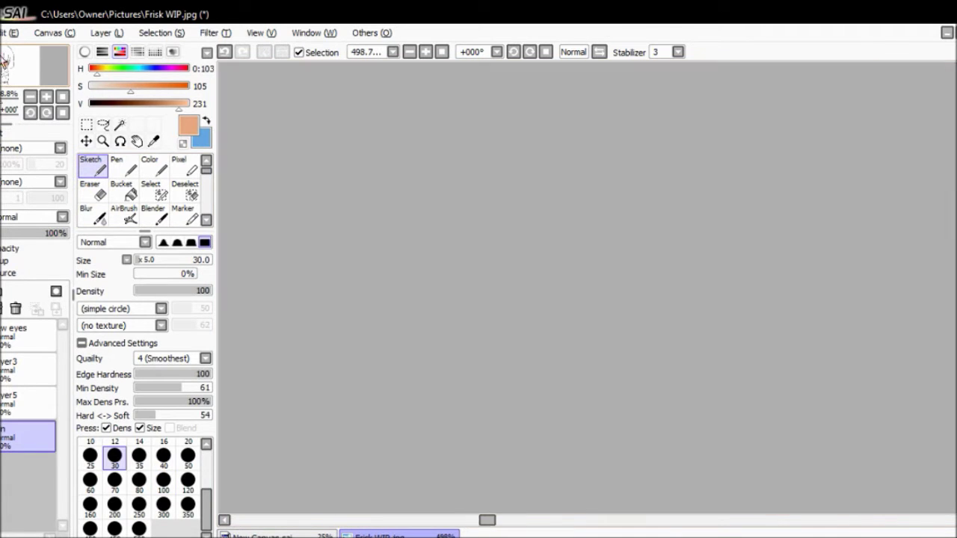
scroll(587, 287, "down", 4)
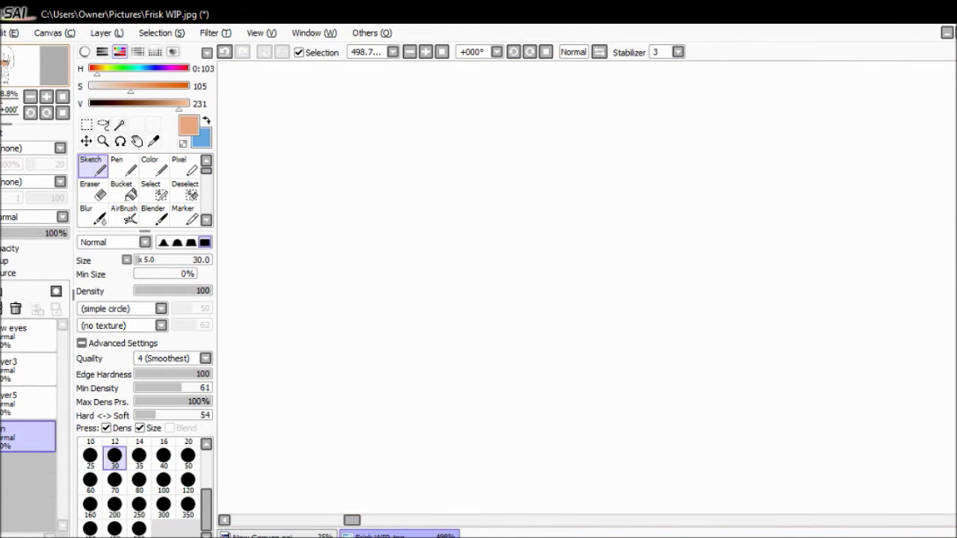
scroll(479, 288, "down", 1)
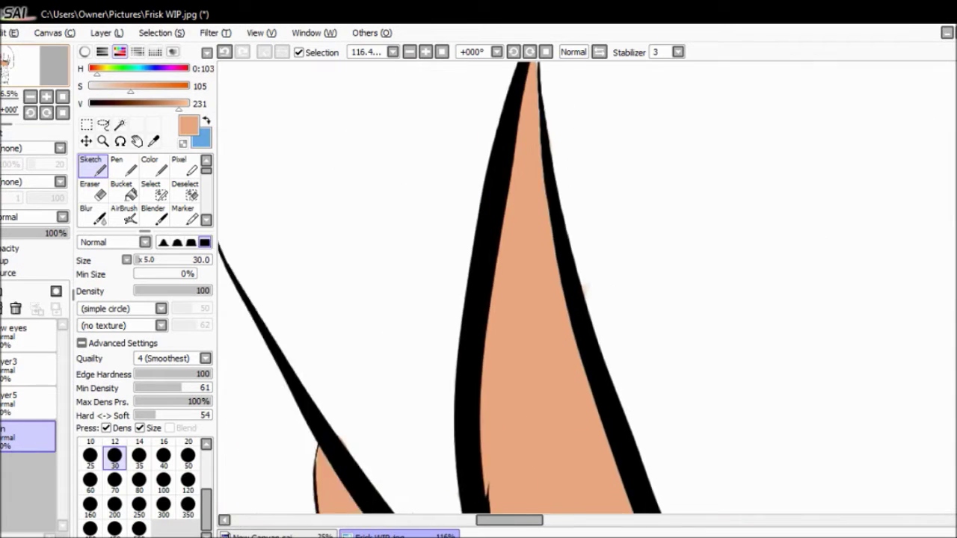
scroll(449, 148, "down", 6)
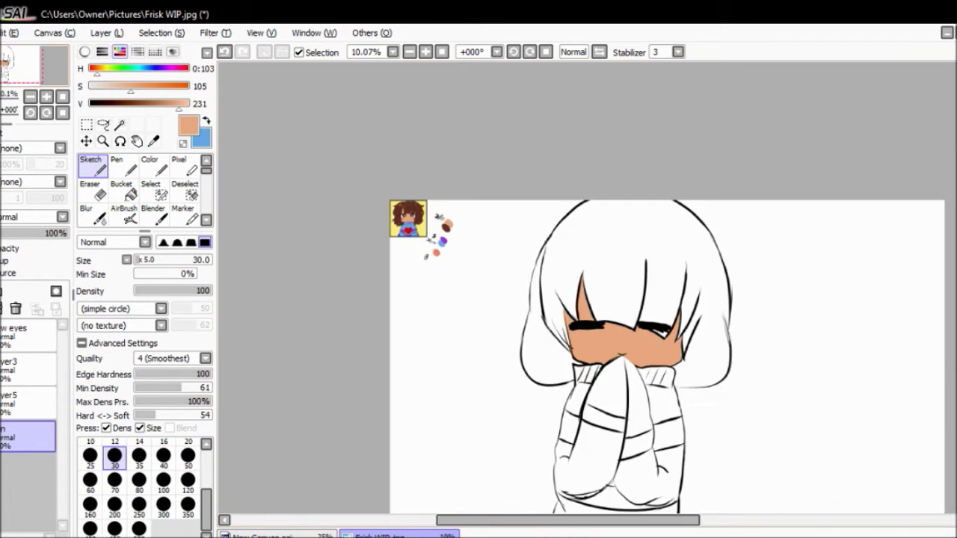
scroll(418, 225, "up", 4)
scroll(361, 250, "down", 4)
left_click_drag(354, 252, 358, 305)
left_click_drag(366, 287, 375, 305)
left_click_drag(381, 288, 389, 307)
left_click_drag(396, 301, 416, 323)
left_click_drag(351, 311, 349, 312)
left_click_drag(365, 313, 367, 346)
left_click_drag(395, 329, 393, 331)
left_click_drag(654, 290, 557, 343)
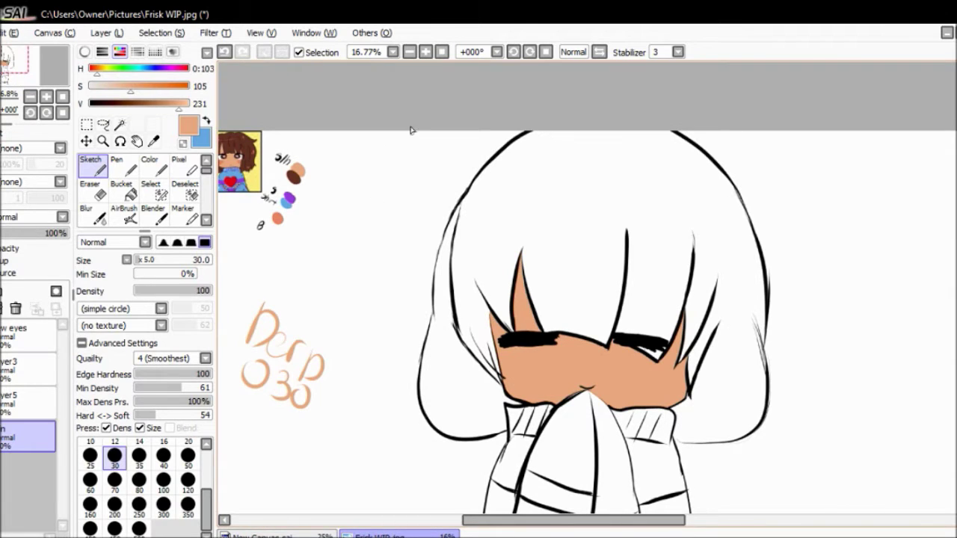
Sample the salmon colour from the lowest swatch of the palette beside the reference picture.
left_click(278, 218, "alt")
left_click_drag(282, 219, 129, 102)
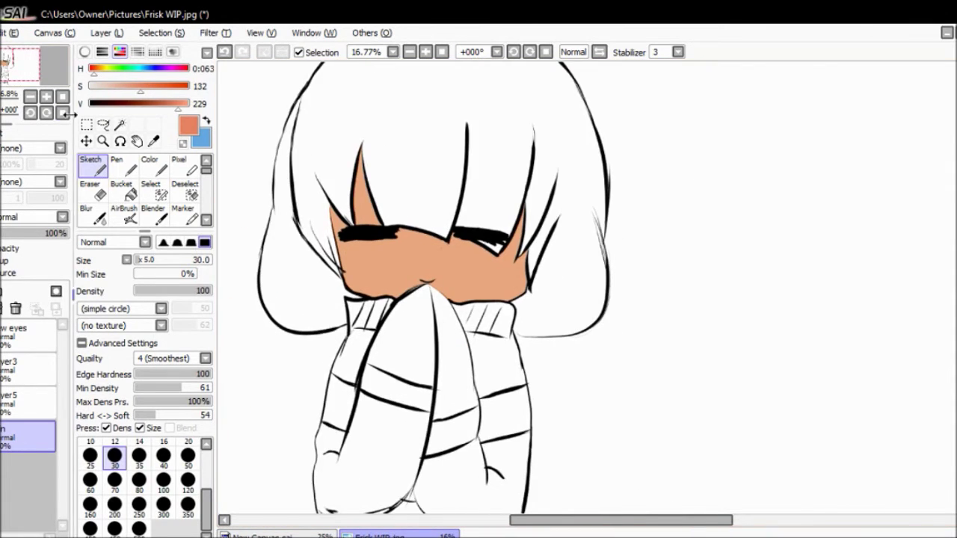
scroll(269, 273, "up", 4)
left_click(29, 369)
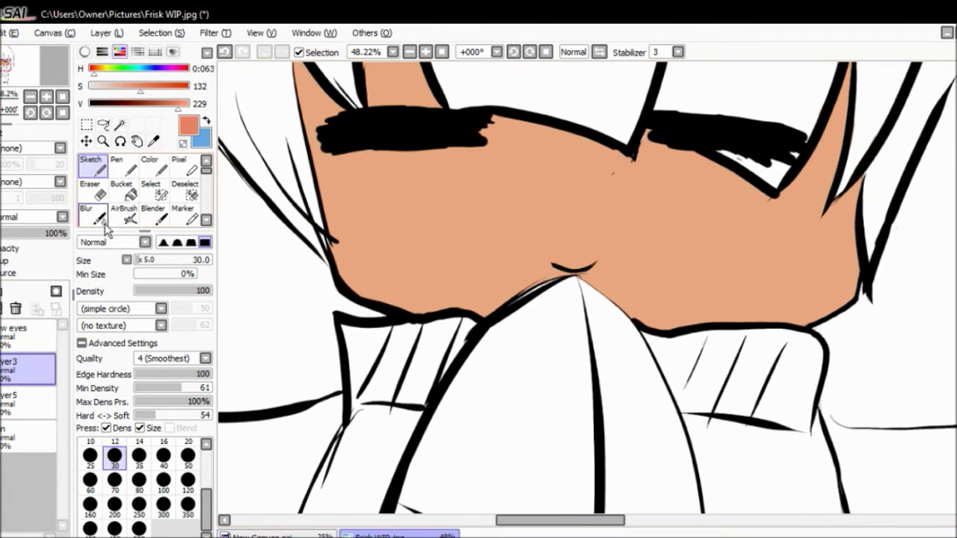
left_click(91, 189)
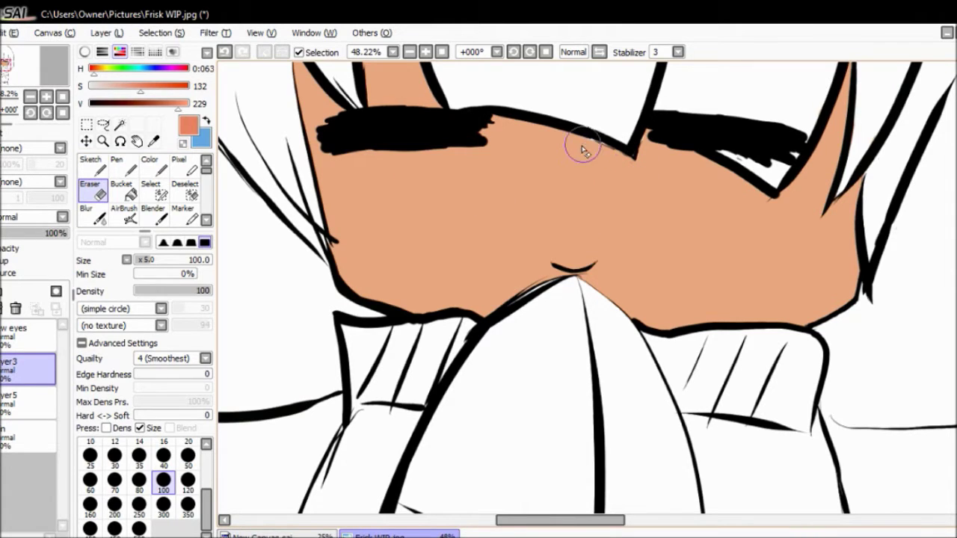
left_click(29, 334)
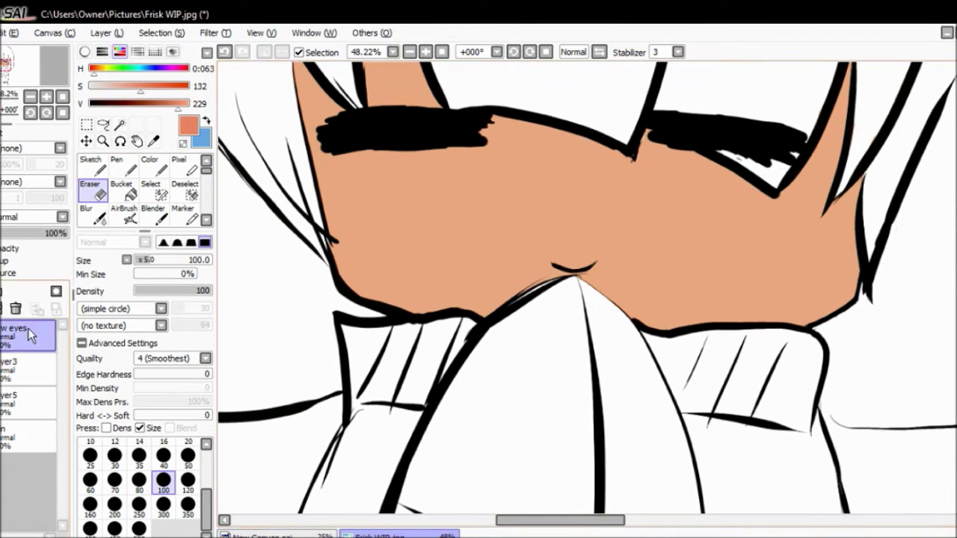
left_click(33, 397)
Add a new layer directly above the skin layer.
left_click(35, 434)
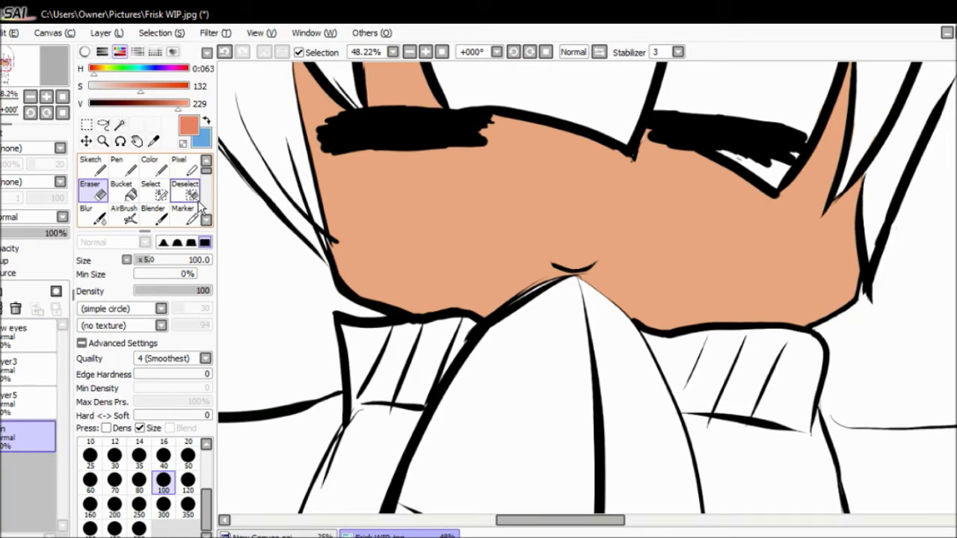
key("ctrl+shift+n")
mouse_move(29, 429)
left_mouse_down()
mouse_move(29, 464)
mouse_move(33, 439)
left_mouse_up()
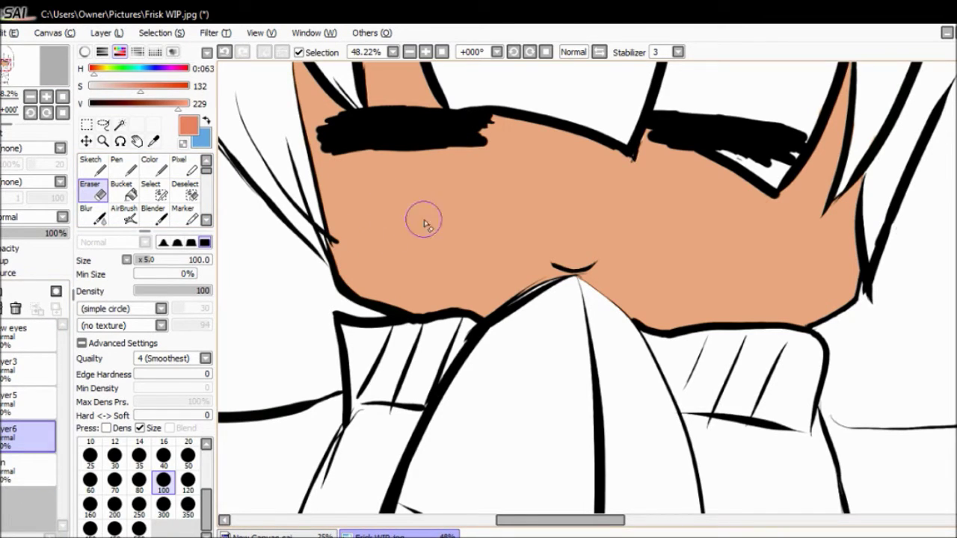
key("ctrl+z")
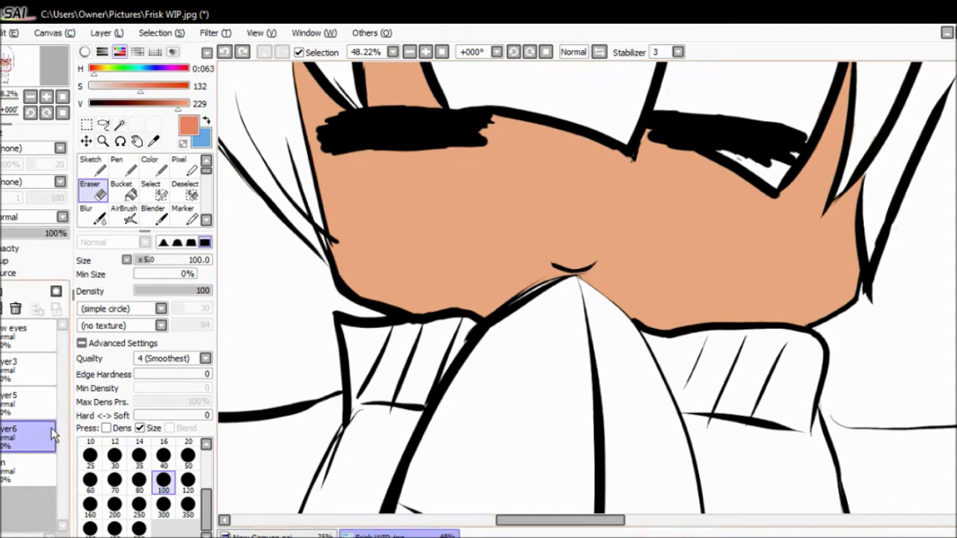
left_click_drag(30, 437, 32, 365)
left_click_drag(40, 423, 36, 467)
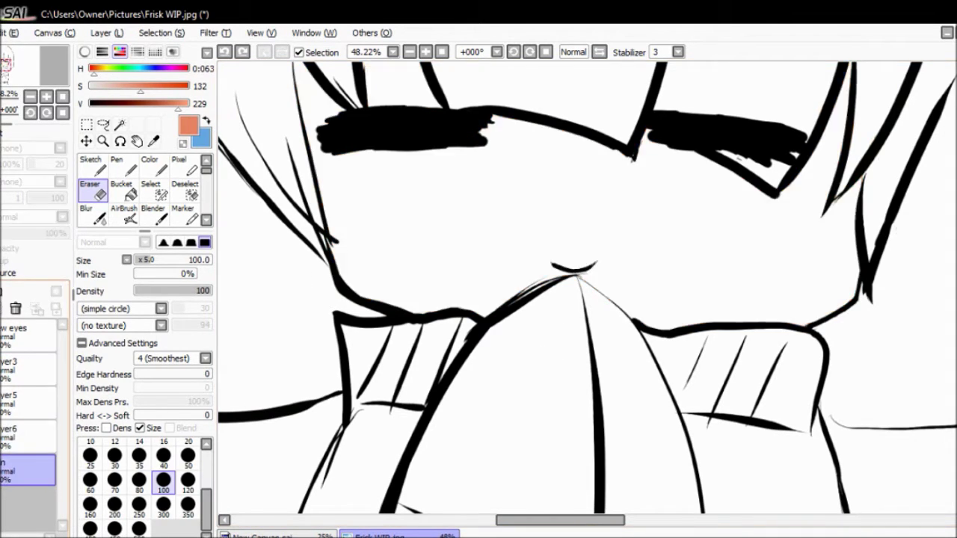
key("ctrl+z")
key("ctrl+y")
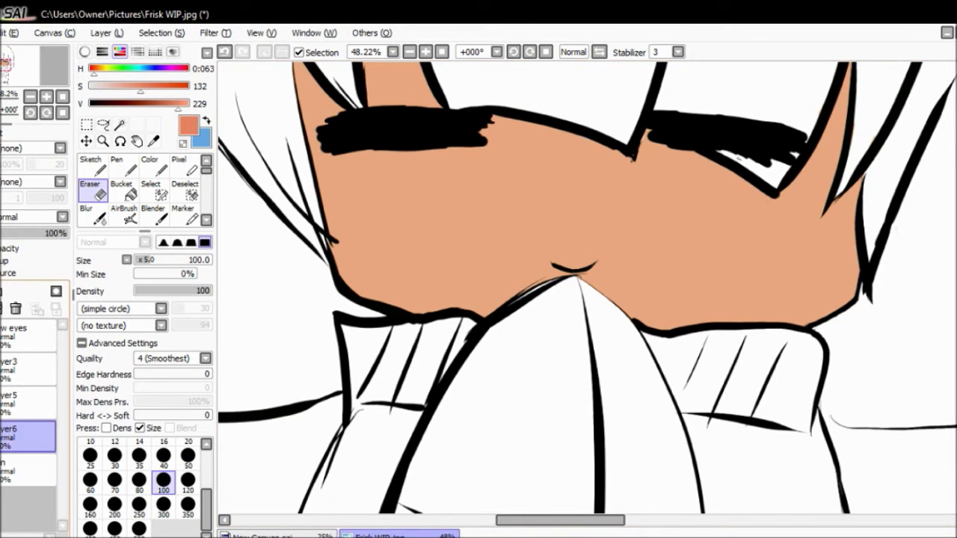
Handwrite "I'm stupid" with a small dashed face in salmon below "Derp 030", using the Sketch tool at size 30.
left_click(91, 166)
left_click_drag(403, 199, 386, 232)
key("ctrl+z")
scroll(340, 205, "down", 3)
mouse_move(279, 303)
left_mouse_down()
mouse_move(272, 337)
mouse_move(285, 345)
left_mouse_up()
left_click_drag(323, 350, 348, 371)
mouse_move(307, 375)
left_mouse_down()
mouse_move(288, 402)
mouse_move(322, 404)
left_mouse_up()
left_click_drag(325, 394, 337, 419)
left_click_drag(336, 405, 345, 432)
left_click_drag(365, 410, 363, 420)
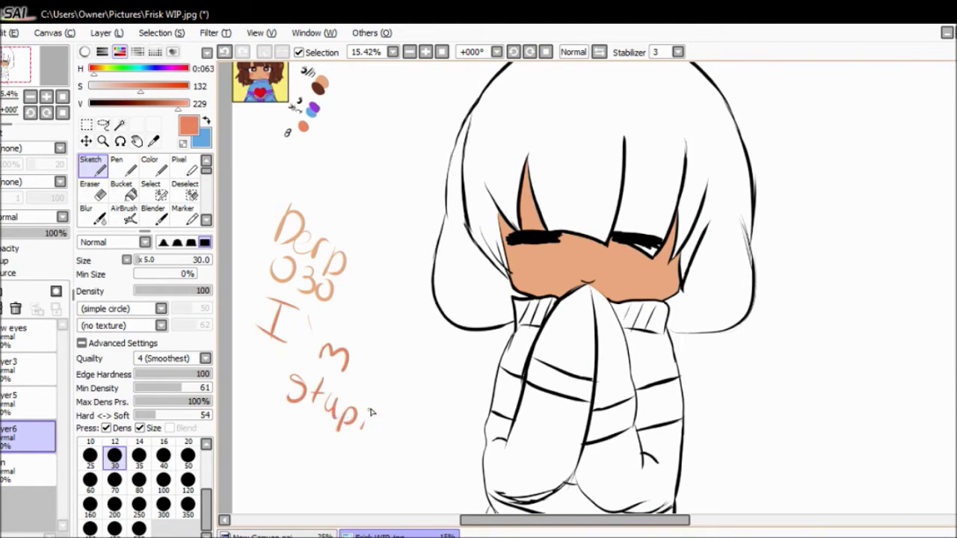
left_click_drag(292, 432, 311, 442)
left_click_drag(318, 437, 329, 433)
Erase all the handwritten notes beside the drawing from both the skin layer and the layer above it.
key("e")
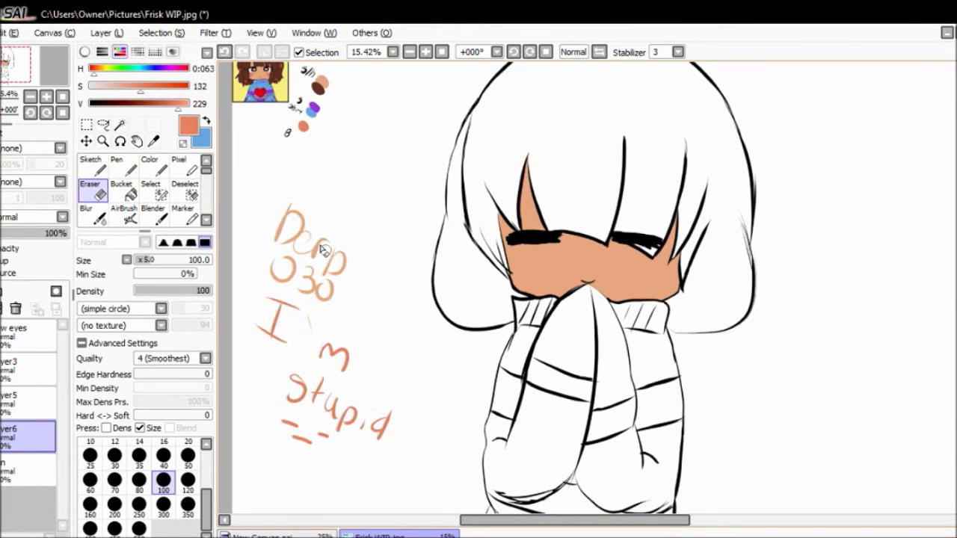
left_click(23, 368)
left_click(23, 471)
left_click_drag(288, 215, 329, 292)
left_click(163, 504)
left_click(23, 437)
mouse_move(352, 377)
left_mouse_down()
mouse_move(275, 419)
mouse_move(310, 416)
left_mouse_up()
Paint a salmon blush oval on the left cheek with the Sketch tool at size 30.
left_click(91, 166)
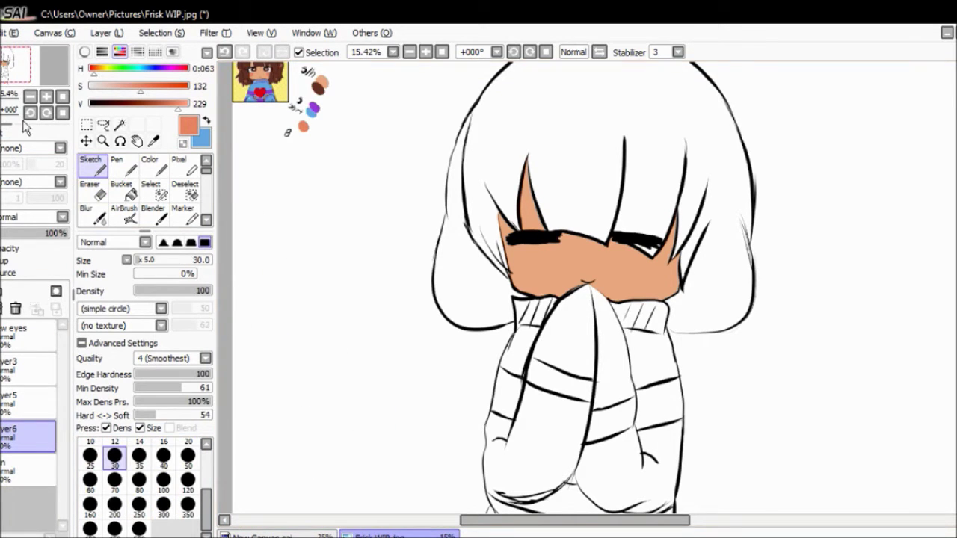
scroll(511, 290, "up", 10)
left_click_drag(224, 216, 350, 332)
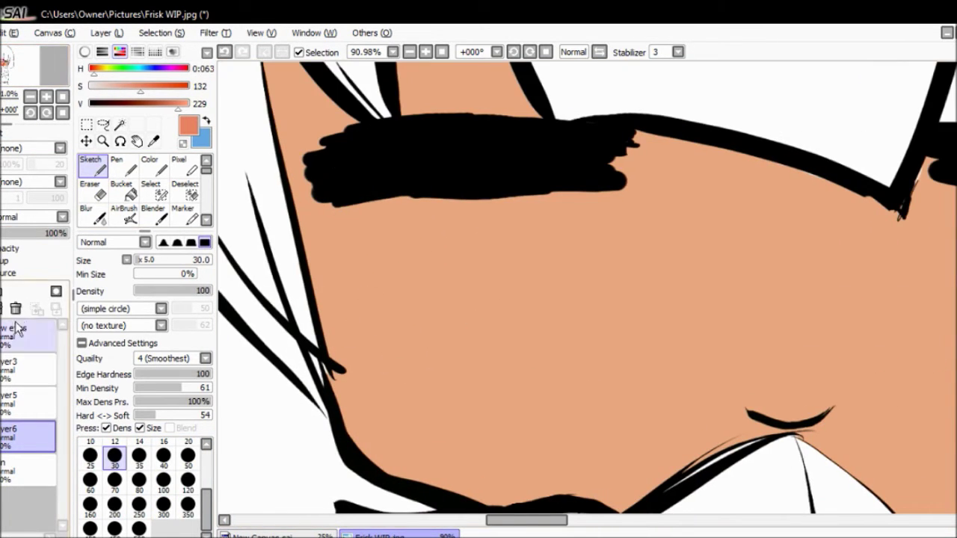
mouse_move(446, 312)
left_mouse_down()
mouse_move(436, 321)
mouse_move(490, 336)
mouse_move(464, 333)
left_mouse_up()
Set the blush layer's blending mode to Multiply and its opacity to 61%.
left_click(48, 235)
left_click(39, 224)
left_click(66, 216)
left_click(64, 218)
left_click(63, 217)
left_click(30, 224)
left_click(63, 217)
left_click(63, 217)
left_click(26, 228)
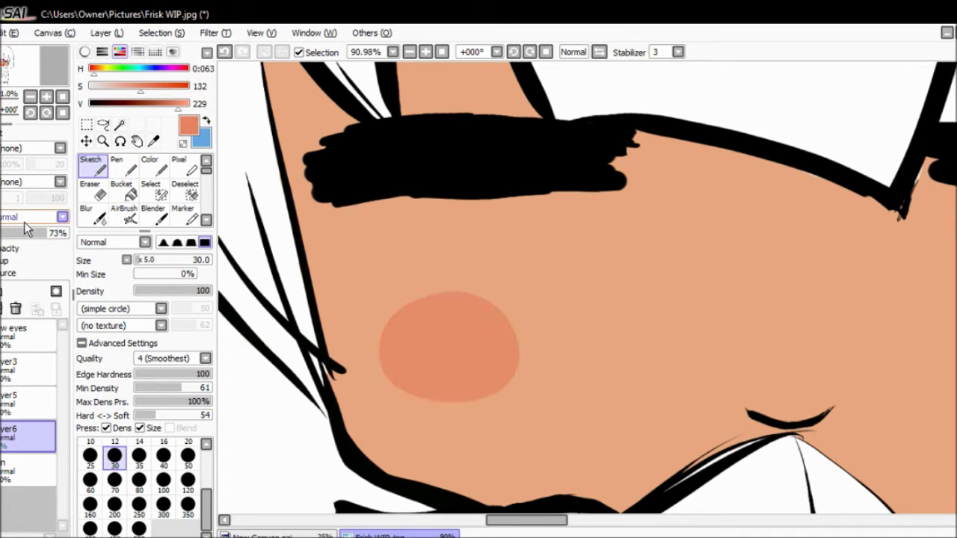
left_click(63, 217)
left_click(37, 232)
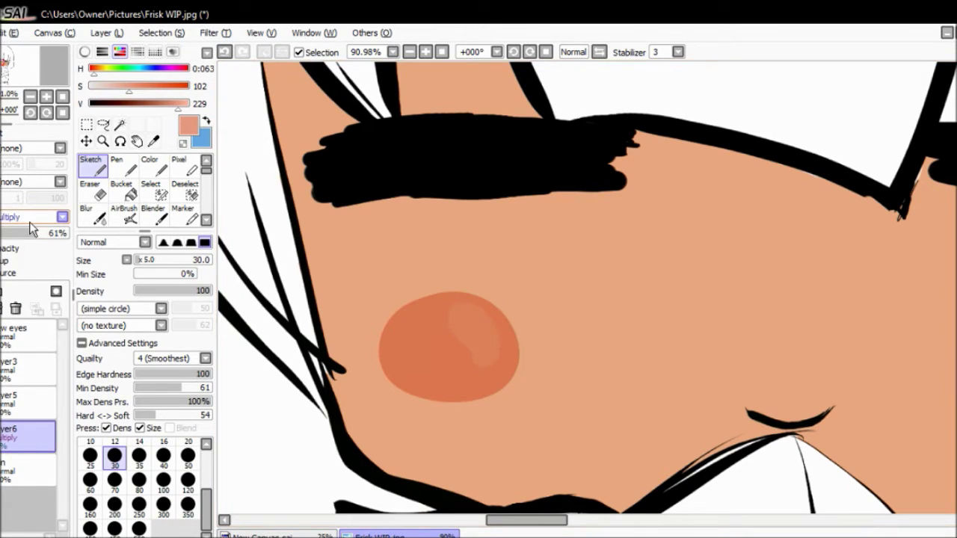
Undo the highlight stroke and paint a paler highlight on a new layer above the blush layer.
key("ctrl+z")
left_click(3, 291)
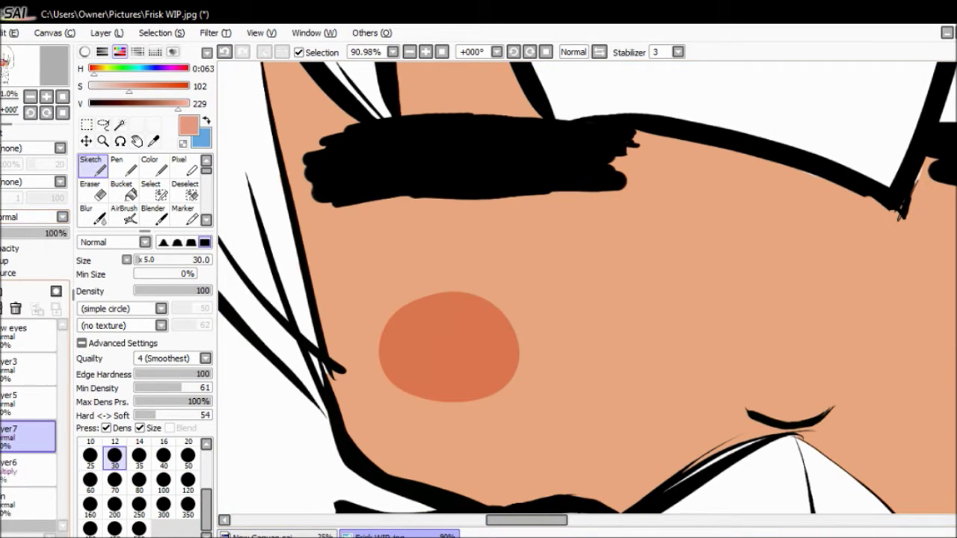
mouse_move(482, 340)
left_mouse_down()
mouse_move(465, 347)
mouse_move(452, 318)
left_mouse_up()
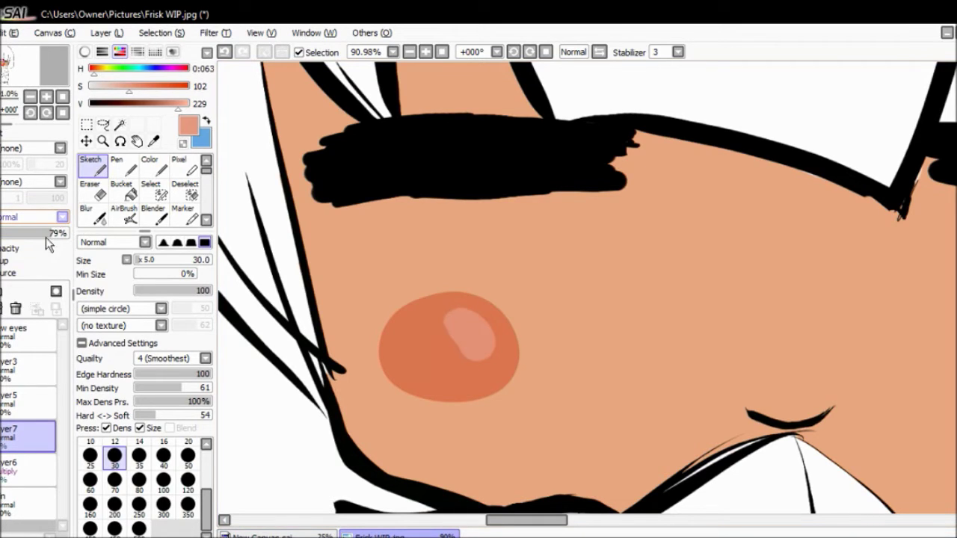
Lower the highlight layer's opacity to 33% in Normal mode and soften the highlight with the Blur tool at size 35.
left_click(62, 216)
left_click(33, 264)
scroll(33, 263, "down", 3)
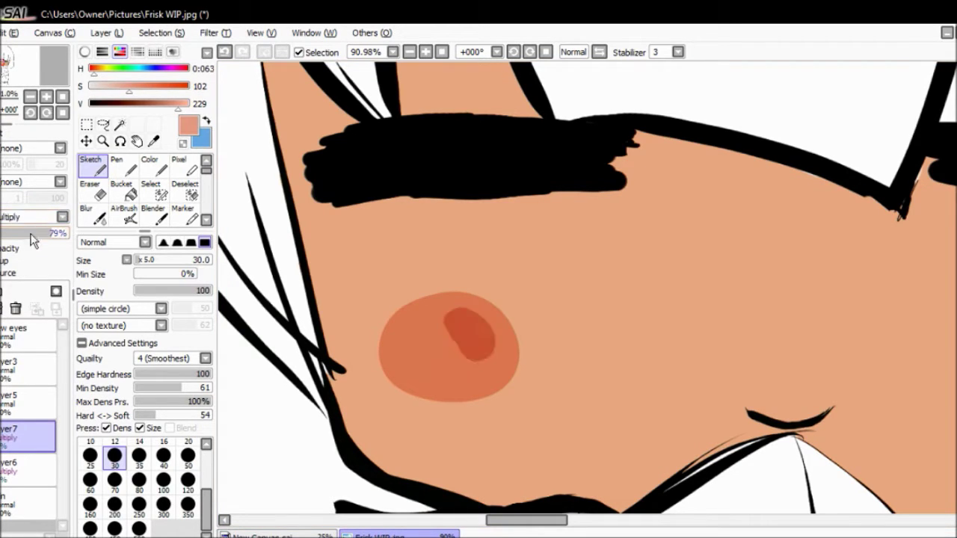
scroll(39, 217, "up", 7)
left_click_drag(39, 232, 18, 240)
left_click(90, 215)
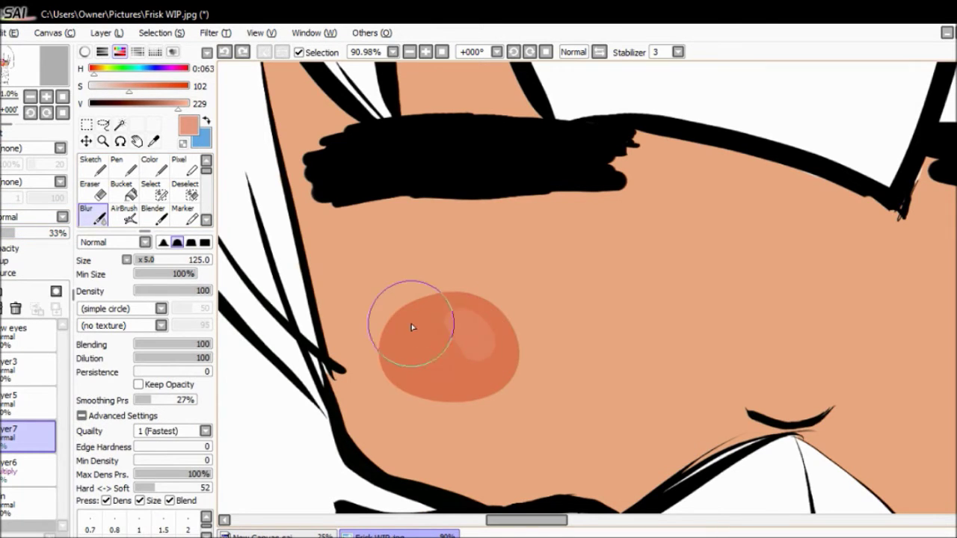
left_click_drag(161, 260, 142, 265)
Try to paint a matching right-cheek blush on the blush layer in the colour sampled from the left blush.
left_click(453, 332, "alt")
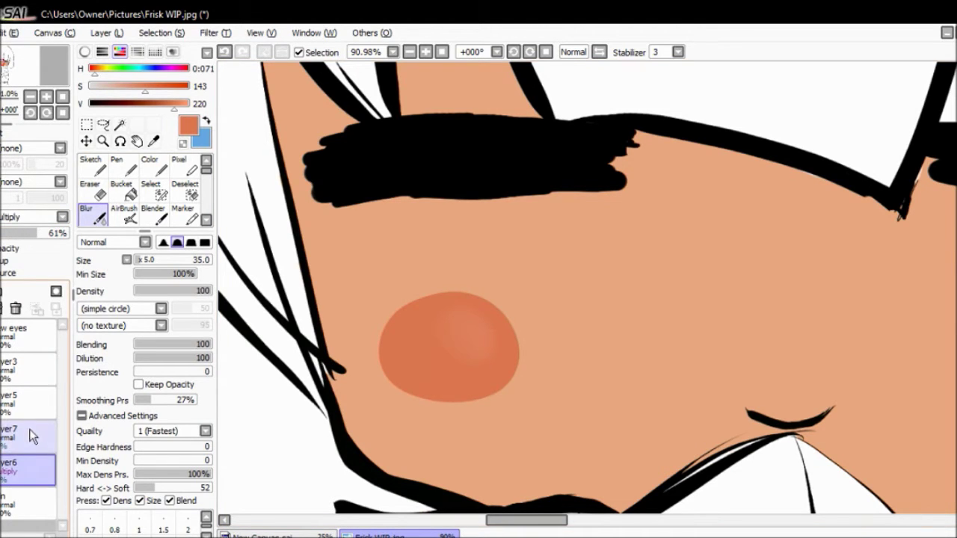
left_click(28, 468)
scroll(440, 282, "down", 3)
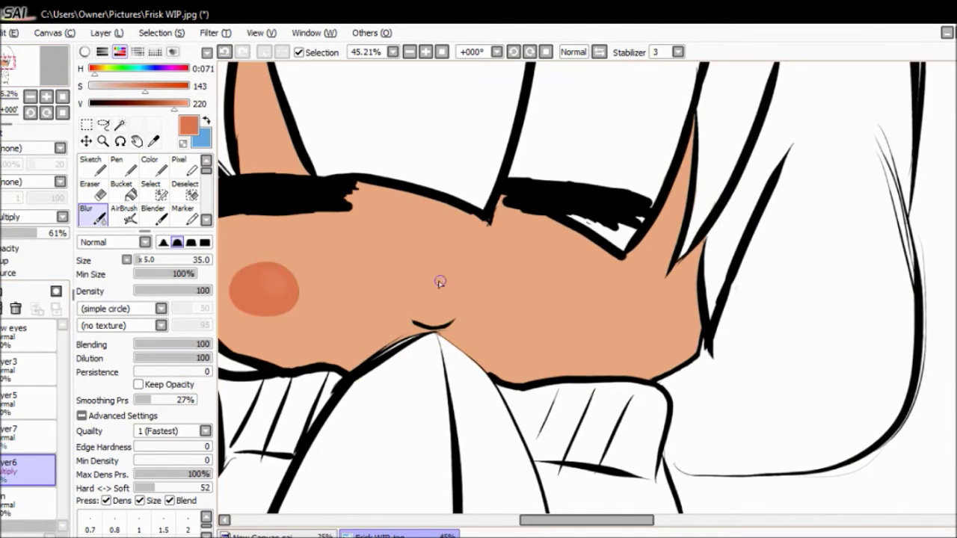
key("n")
mouse_move(556, 277)
left_mouse_down()
mouse_move(584, 308)
mouse_move(561, 297)
mouse_move(584, 288)
left_mouse_up()
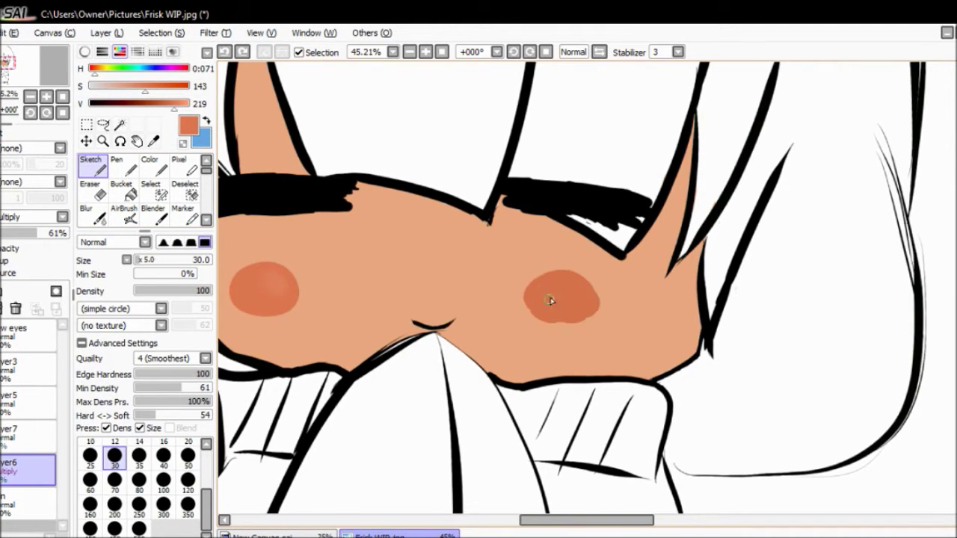
key("ctrl+z")
mouse_move(553, 283)
left_mouse_down()
mouse_move(543, 291)
mouse_move(528, 278)
mouse_move(532, 295)
left_mouse_up()
left_click_drag(543, 519, 531, 519)
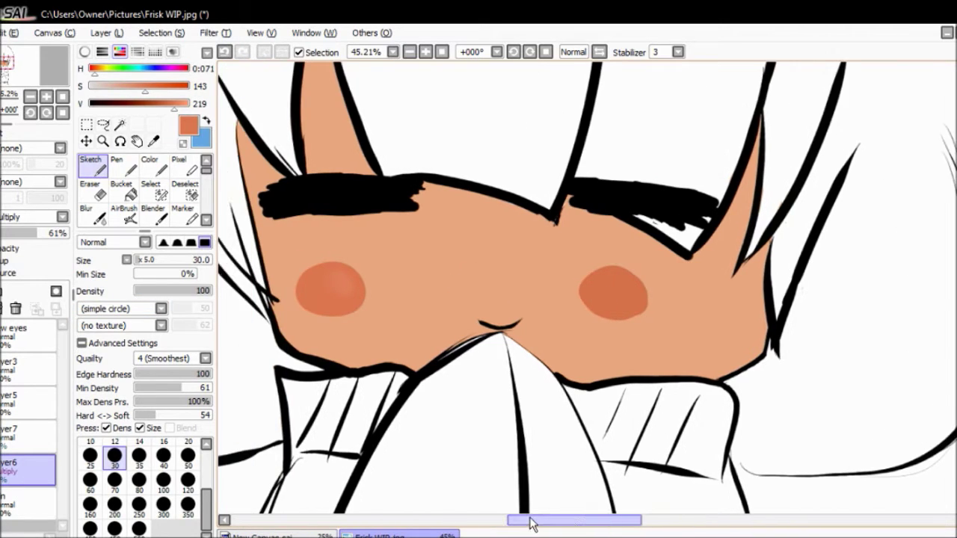
key("ctrl+z")
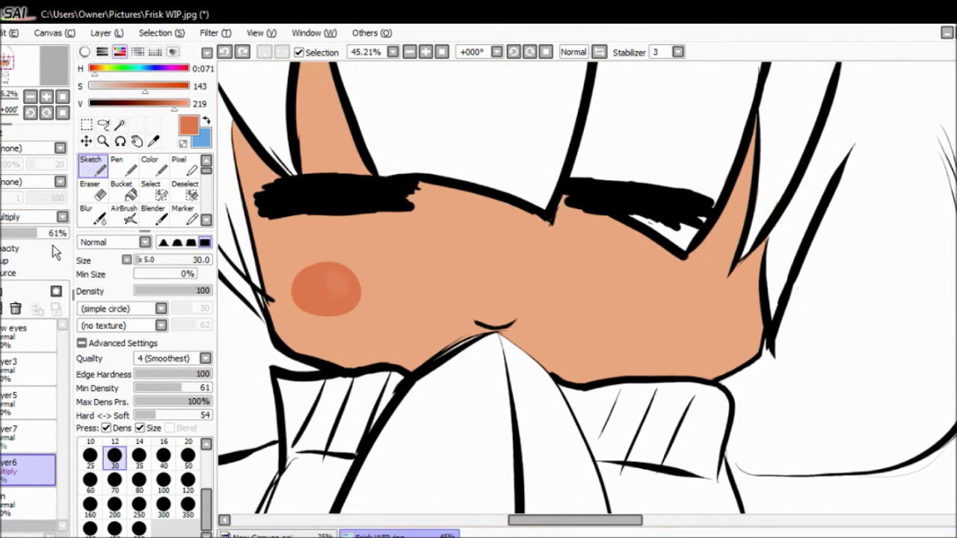
Try repainting the right-cheek blush in newly sampled colours while switching the blush layer between Normal and Multiply.
left_click(55, 238)
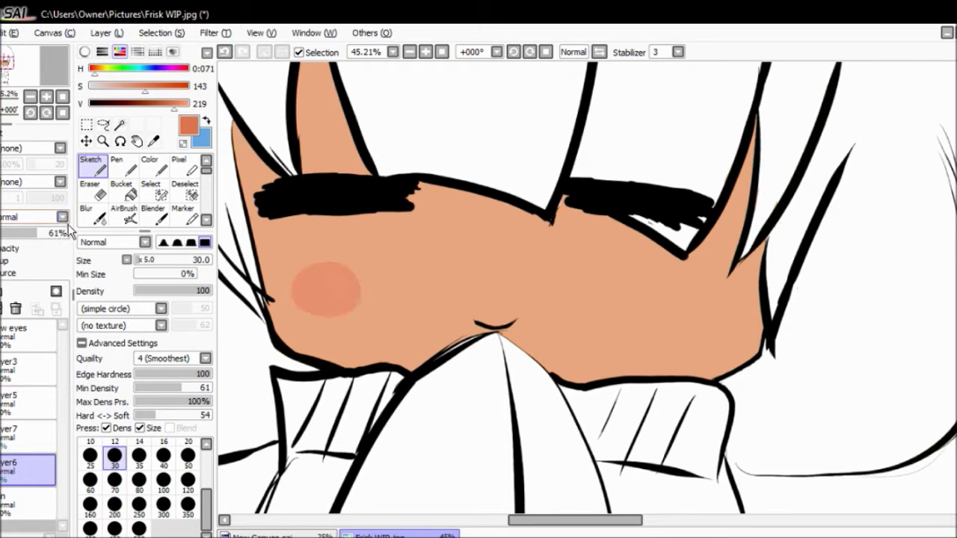
left_click(307, 304, "alt")
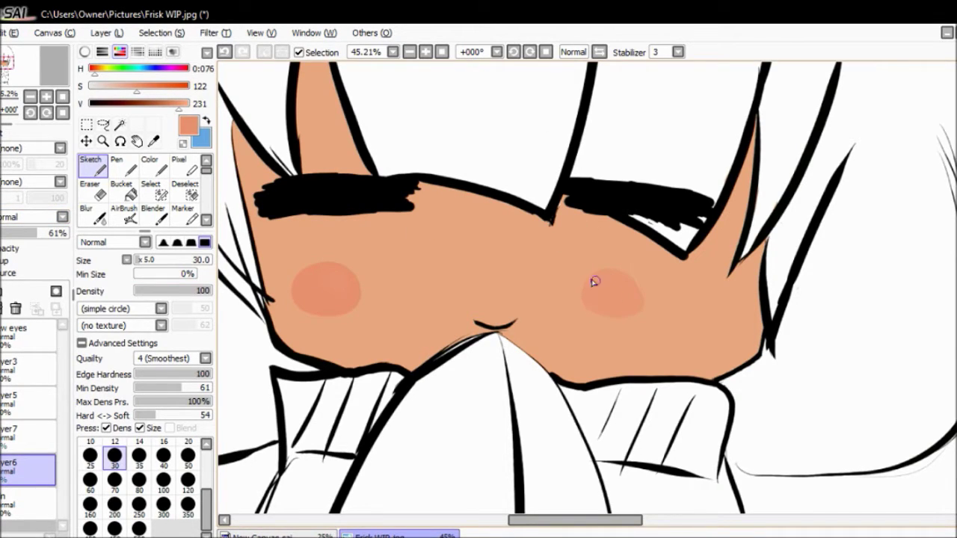
left_click(55, 217)
left_click(43, 247)
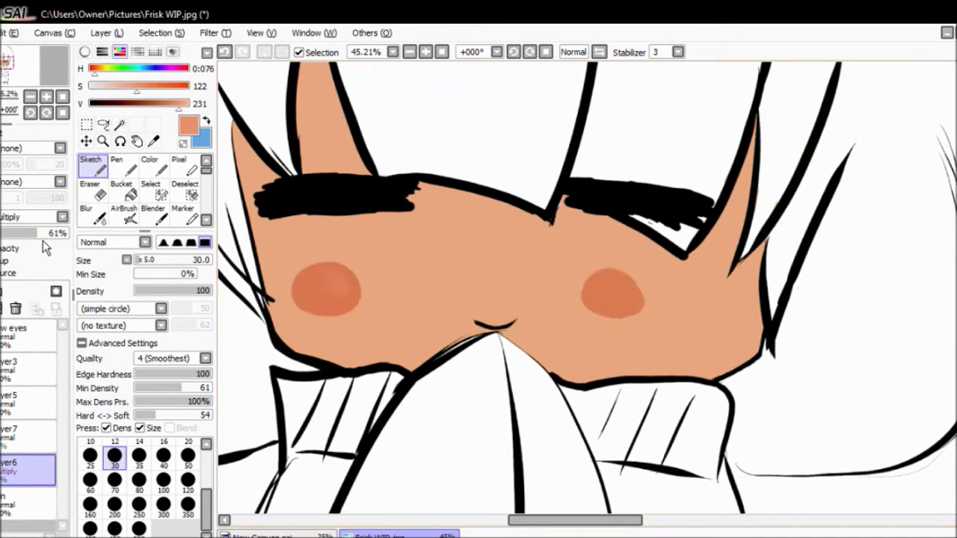
mouse_move(627, 301)
left_mouse_down()
mouse_move(645, 297)
mouse_move(604, 300)
left_mouse_up()
left_click(601, 279, "alt")
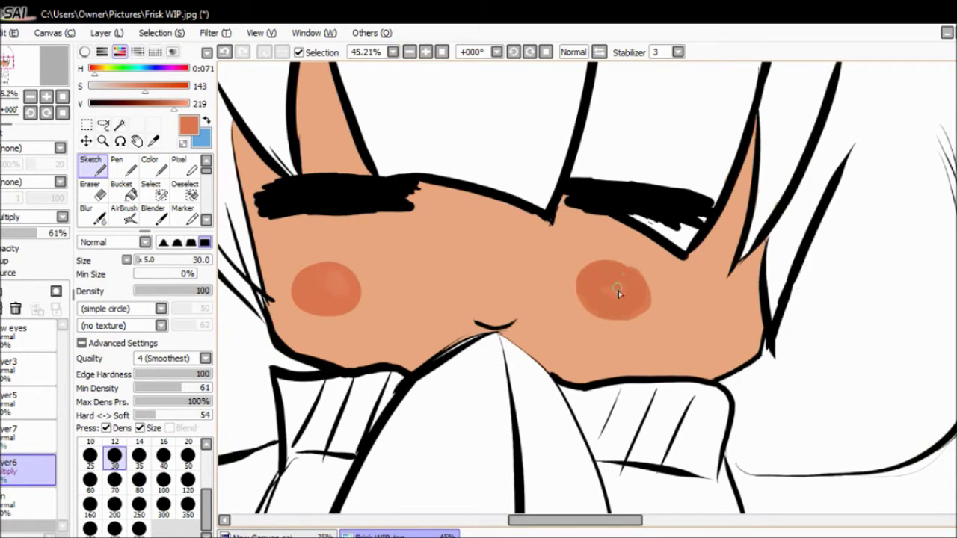
key("ctrl+z")
key("ctrl+z")
key("ctrl+z")
key("ctrl+z")
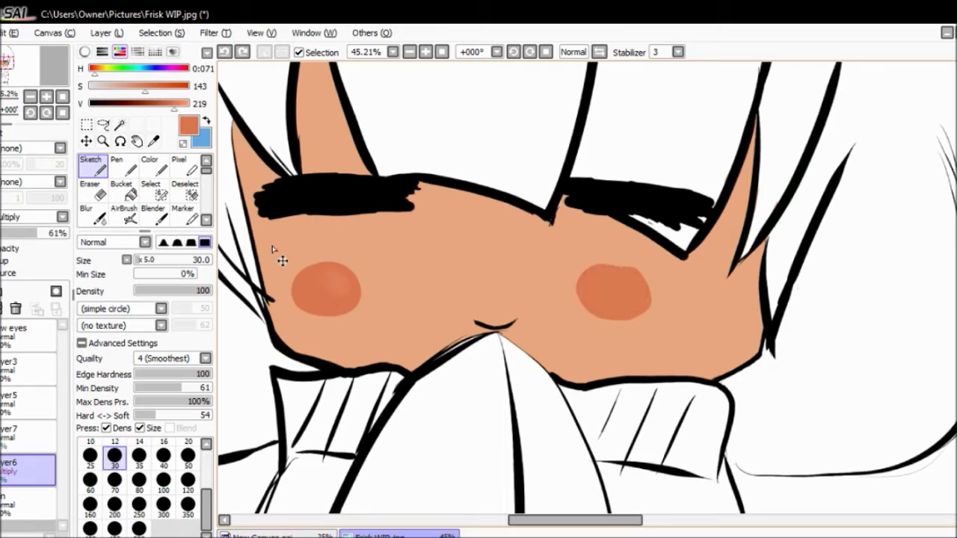
Paint an oval blush on the right cheek and blur in a paler highlight at saturation 92.
mouse_move(624, 320)
left_mouse_down()
mouse_move(603, 294)
mouse_move(648, 318)
mouse_move(646, 293)
left_mouse_up()
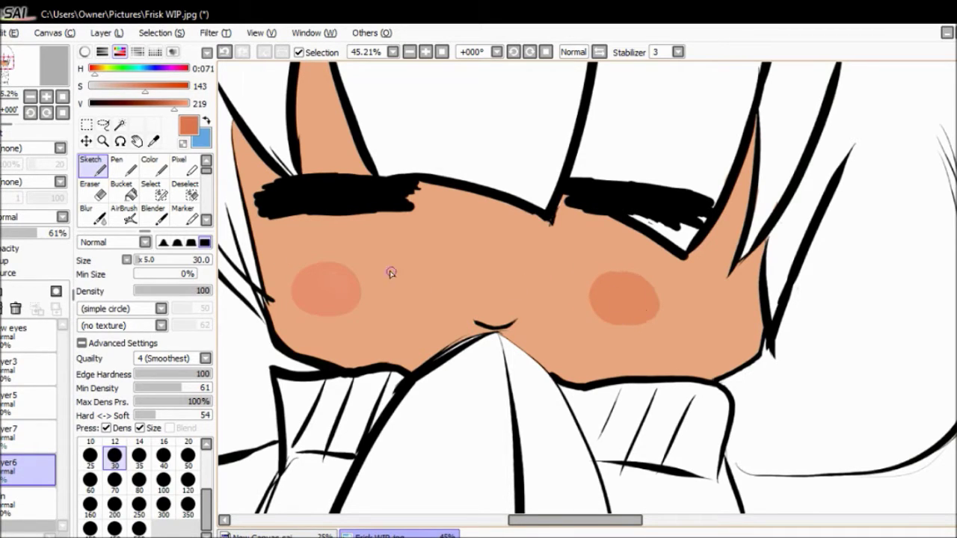
left_click(125, 86)
left_click_drag(630, 290, 643, 308)
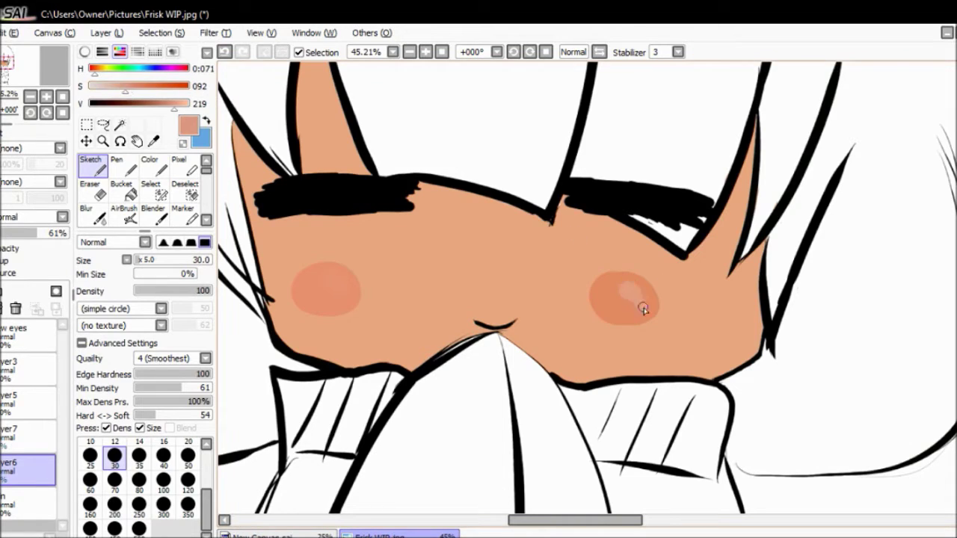
left_click(93, 213)
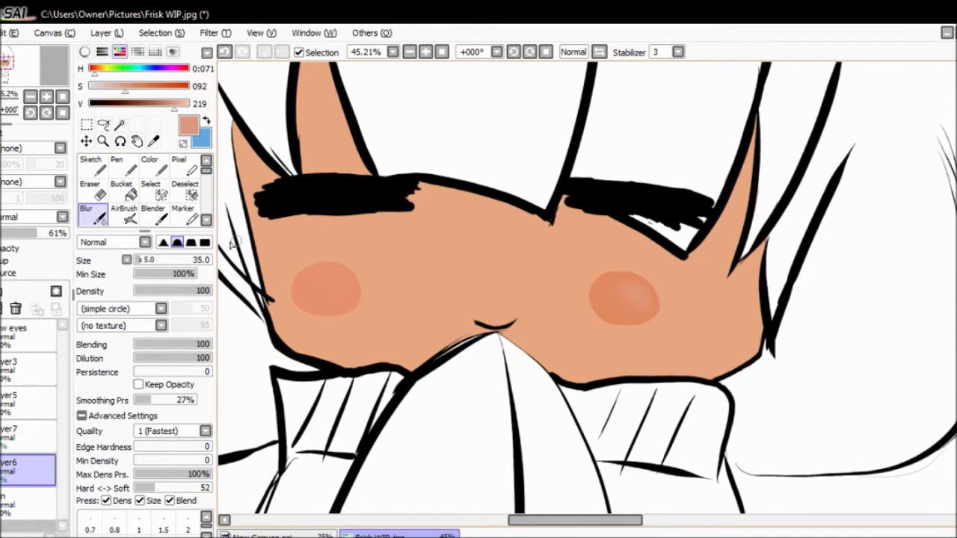
Try Multiply blending on the blush layer and undo the right-cheek blush.
left_click(60, 217)
left_click(34, 243)
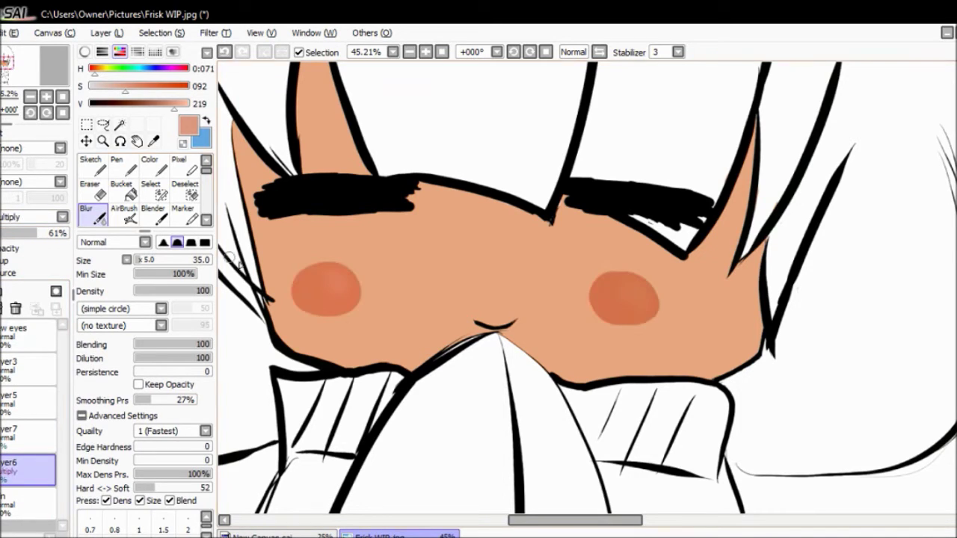
key("ctrl+z")
key("ctrl+z")
left_click(243, 52)
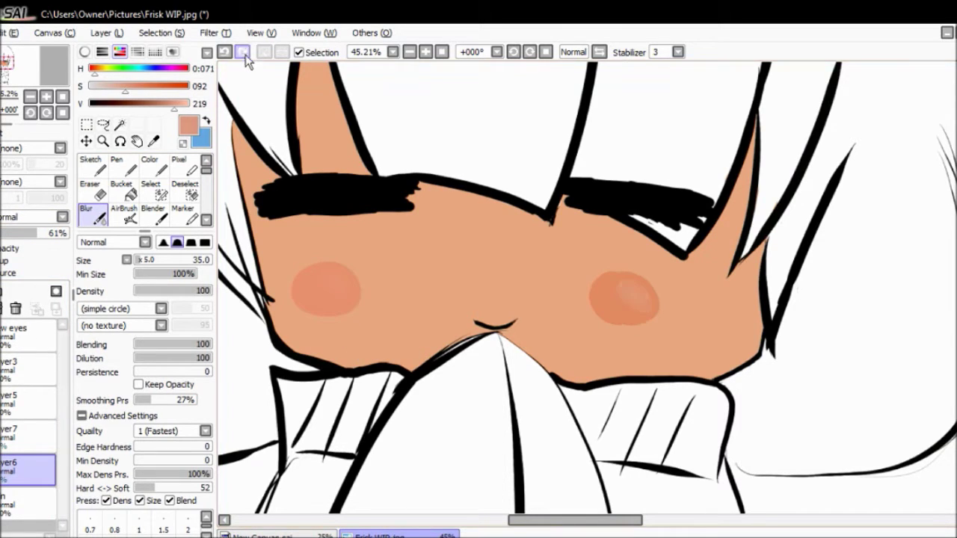
key("ctrl+y")
key("ctrl+z")
key("ctrl+z")
Set the blush layer's opacity to 100% and paint the right-cheek blush in salmon sampled from the left blush.
left_click_drag(38, 231, 71, 233)
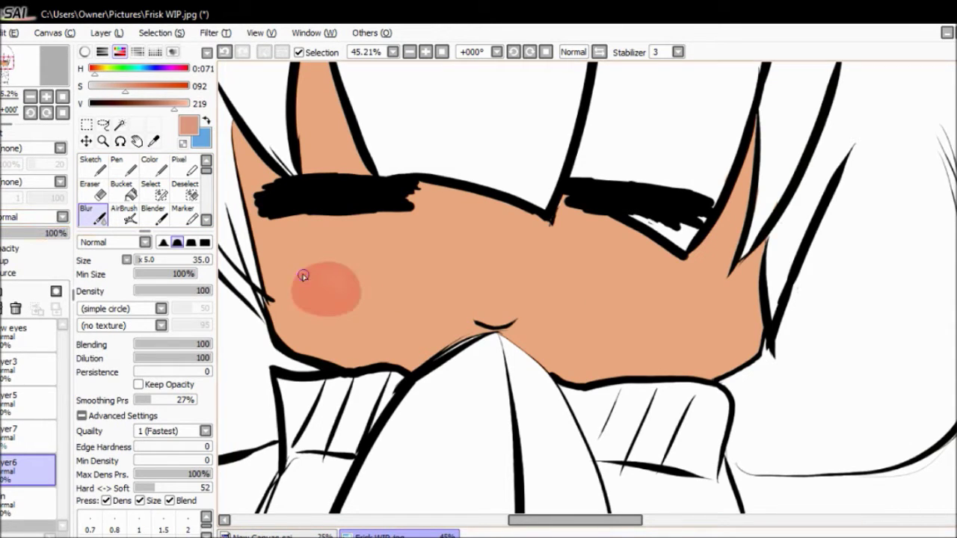
left_click(331, 308, "alt")
left_click(91, 167)
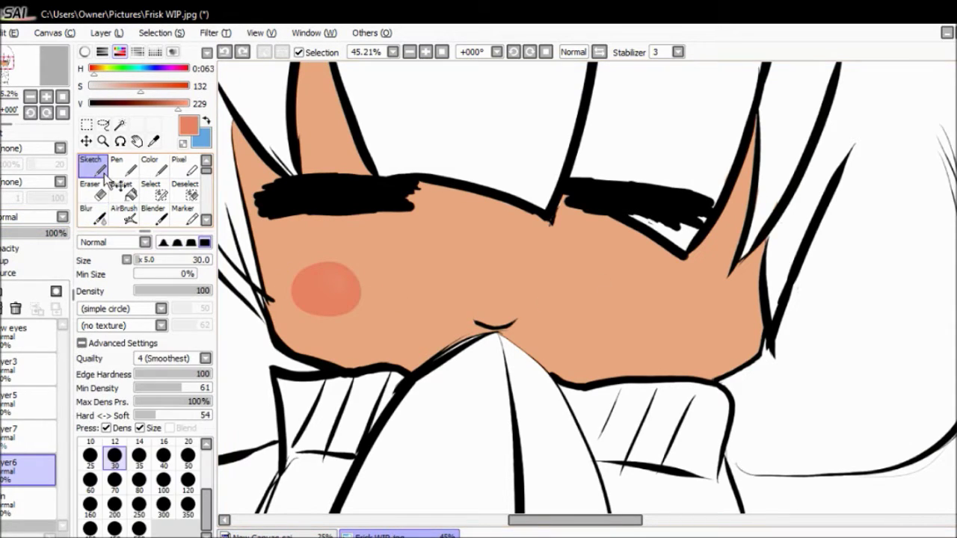
mouse_move(606, 279)
left_mouse_down()
mouse_move(591, 283)
mouse_move(603, 314)
left_mouse_up()
Paint a paler highlight at saturation 88 on the right-cheek blush and soften it with the Blur tool.
left_click_drag(140, 92, 123, 93)
left_click_drag(607, 274, 622, 301)
left_click(91, 214)
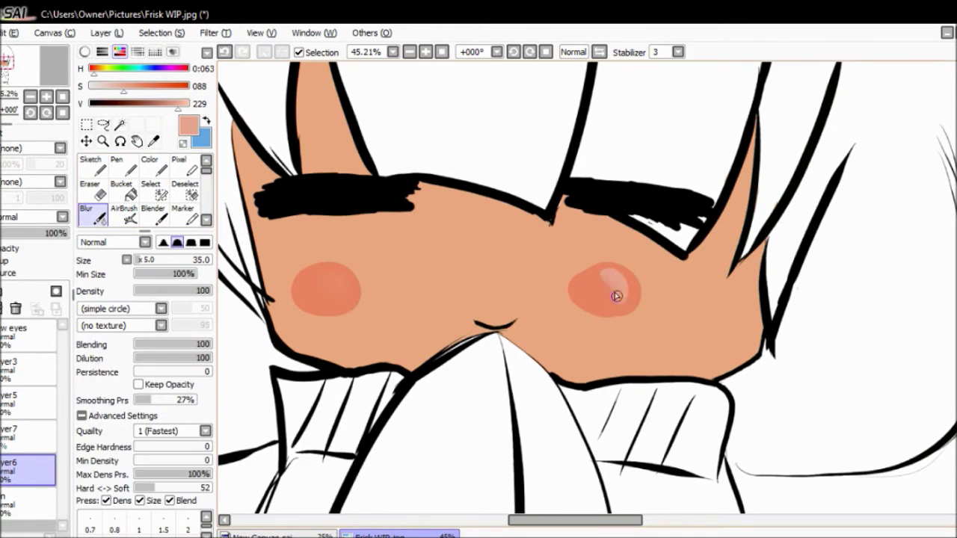
key("ctrl+z")
left_click_drag(608, 287, 605, 277)
Add the same pale highlight to the left-cheek blush and smooth both blushes with the Blur tool at size 35.
left_click(92, 166)
mouse_move(320, 278)
left_mouse_down()
mouse_move(336, 299)
mouse_move(341, 292)
left_mouse_up()
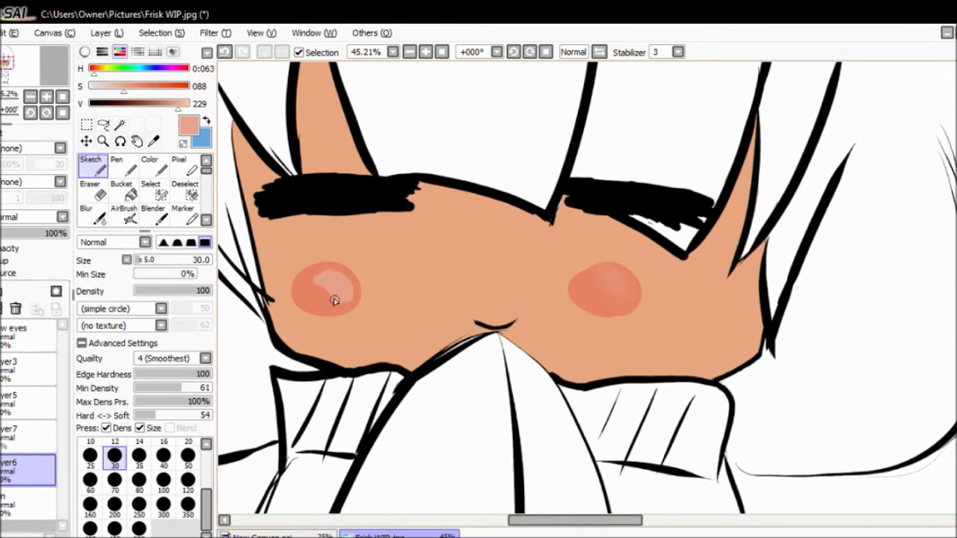
key("b")
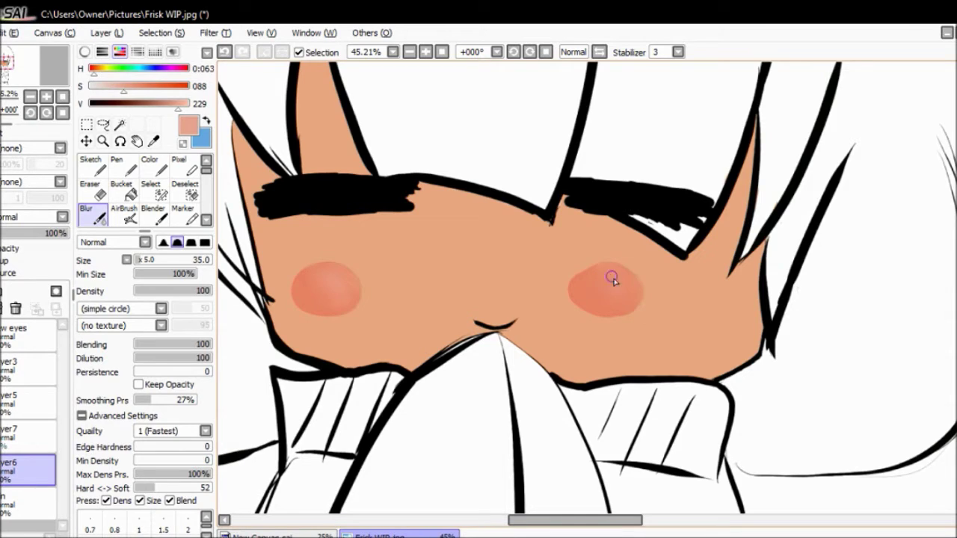
key("n")
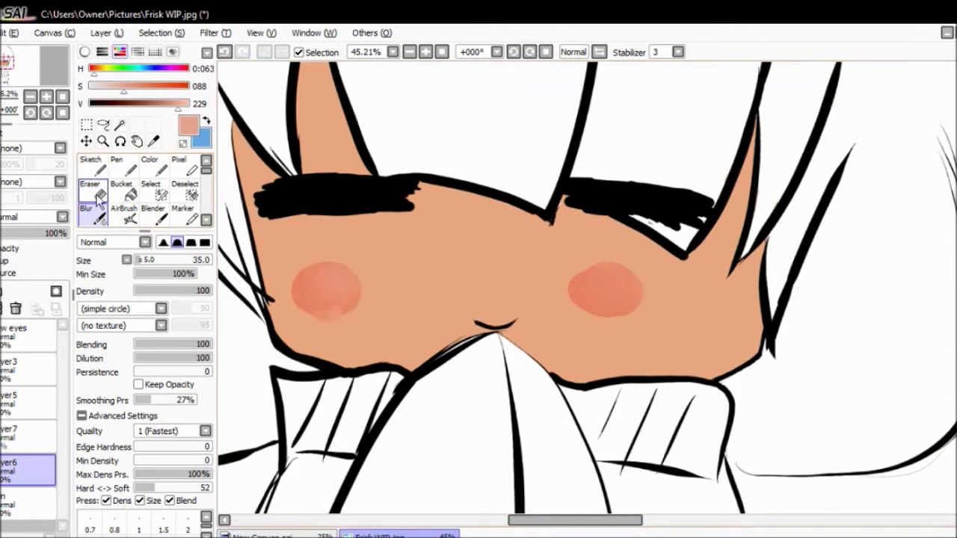
left_click(88, 222)
Handwrite "So uneven!" with a small doodle beneath it in black beside the drawing, using the Sketch tool.
scroll(464, 319, "down", 5)
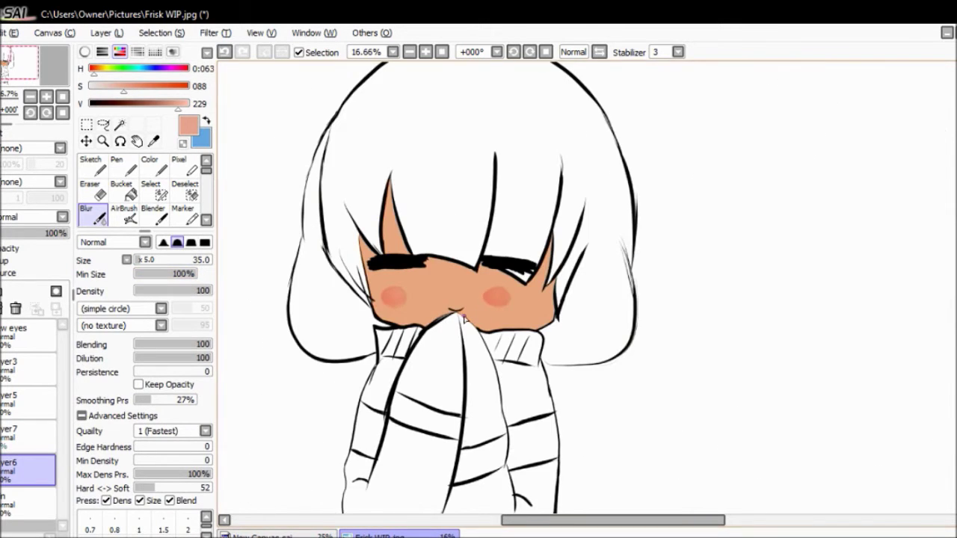
left_click(91, 103)
scroll(359, 204, "down", 4)
key("n")
left_click_drag(385, 158, 363, 196)
left_click_drag(397, 177, 407, 179)
left_click_drag(333, 217, 463, 314)
mouse_move(482, 308)
left_mouse_down()
mouse_move(503, 303)
mouse_move(457, 340)
left_mouse_up()
left_click_drag(354, 303, 377, 364)
left_click_drag(407, 359, 432, 354)
left_click(393, 386)
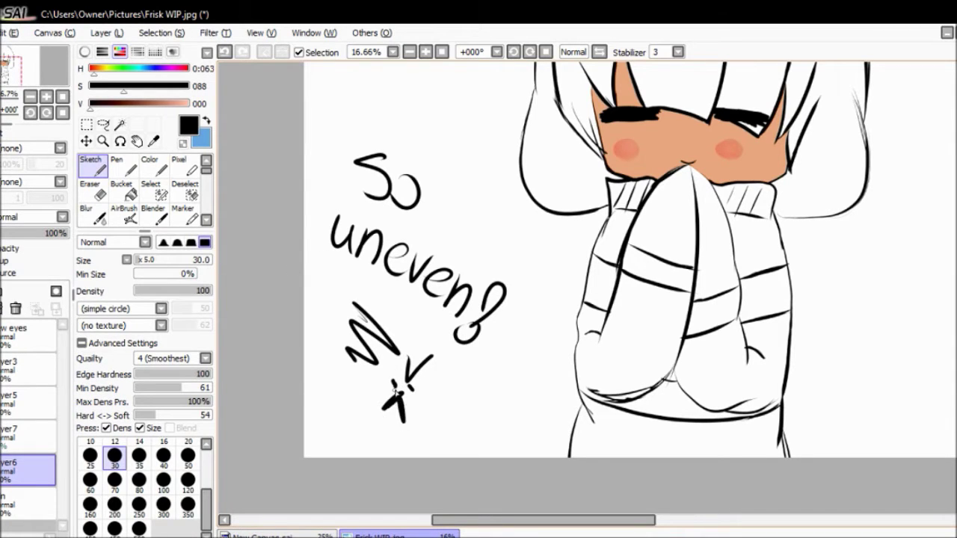
left_click_drag(30, 82, 41, 77)
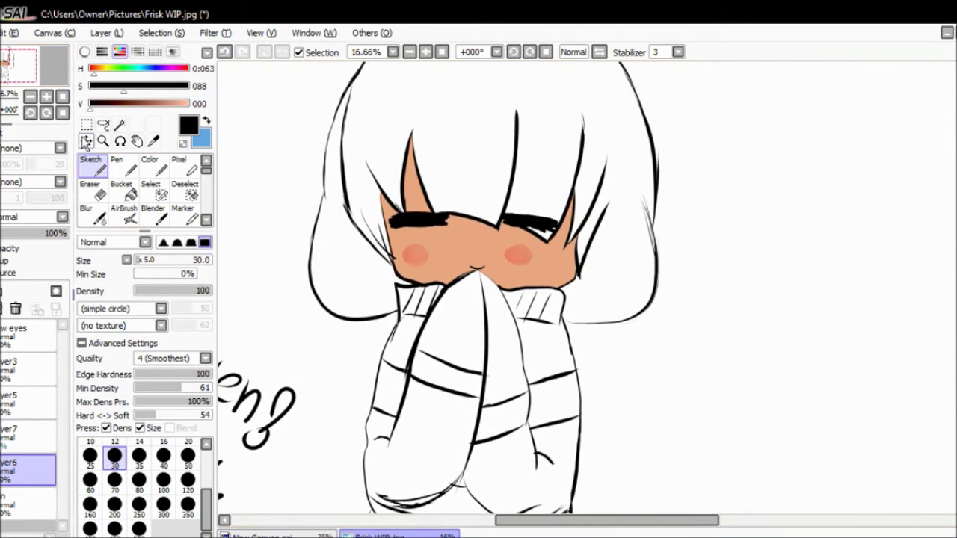
scroll(493, 236, "up", 3)
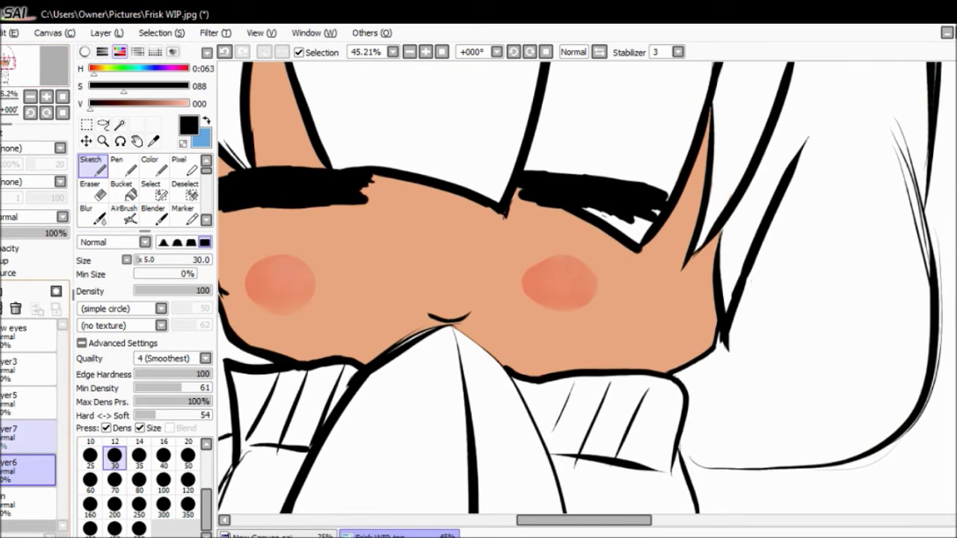
Erase the right-cheek blush with the size 300 eraser and sample the salmon from the left blush.
key("ctrl+y")
key("e")
left_click(540, 280)
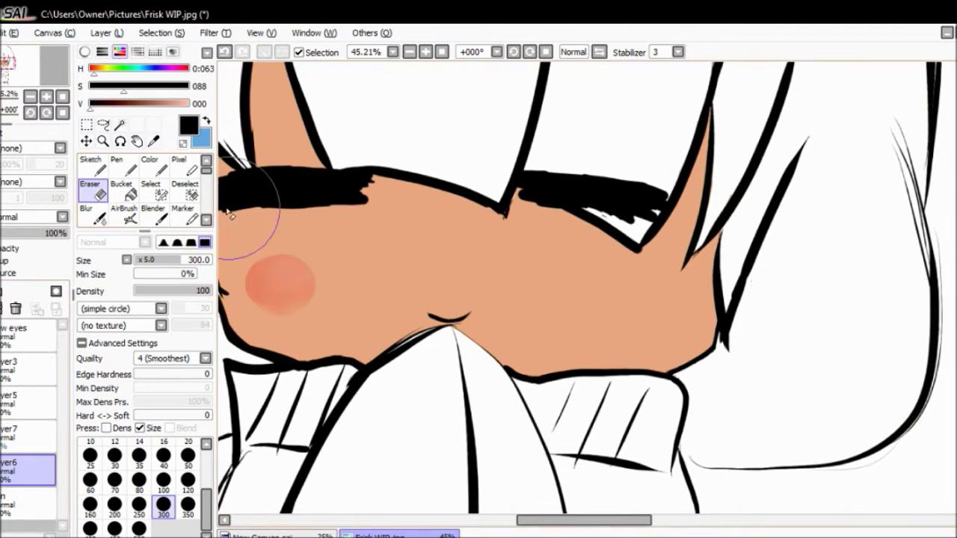
left_click(15, 75)
left_click(374, 311, "alt")
left_click(15, 78)
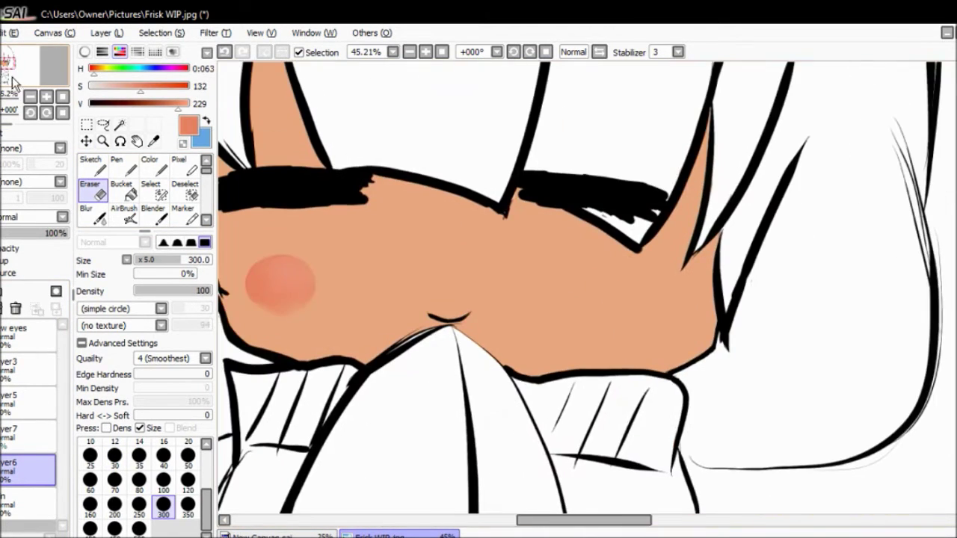
Repaint the right-cheek blush closer to the face's outer edge with a paler highlight at saturation 96, and soften it with the Blur tool.
key("b")
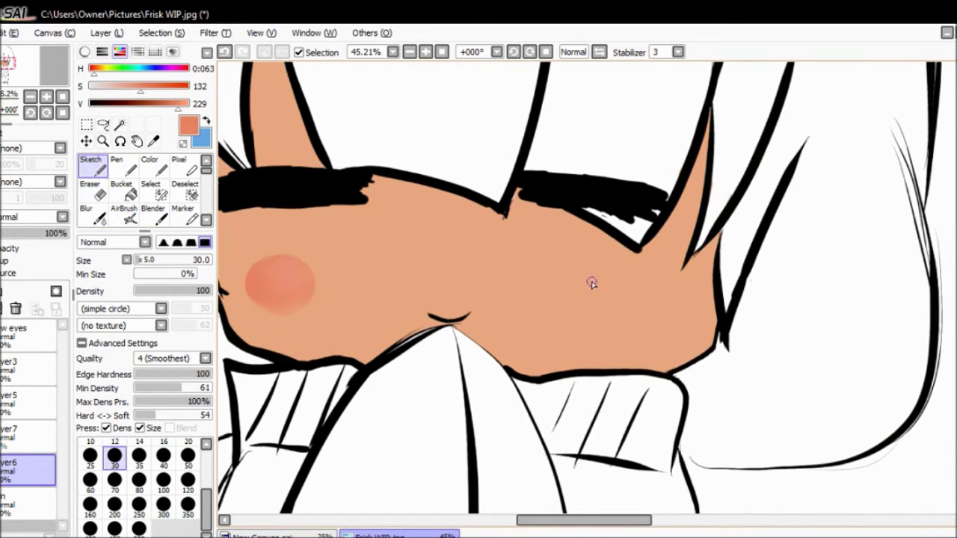
left_click_drag(606, 279, 602, 289)
left_click(126, 86)
key("u")
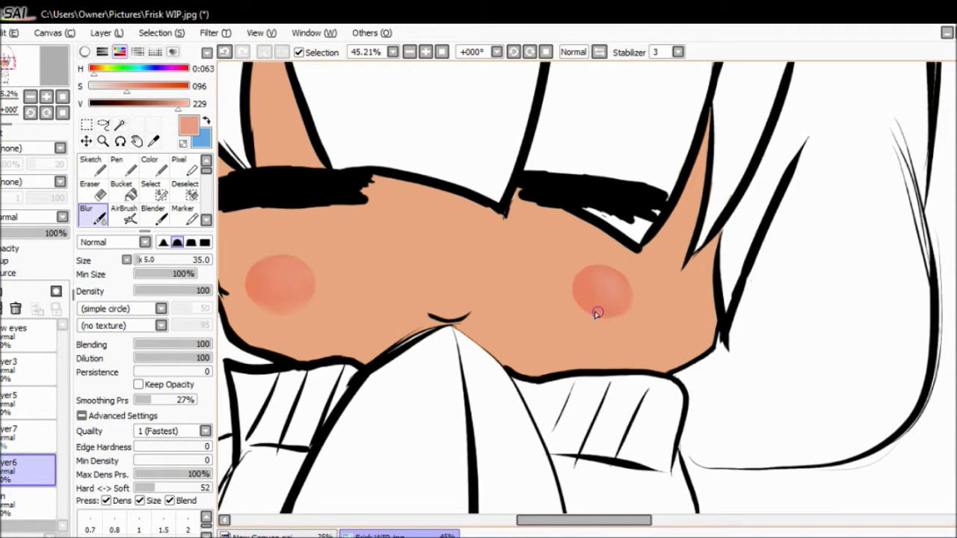
Refine the right-cheek blush and its highlight with colours sampled from the left blush, blending them with the Blur tool at size 35.
left_click(267, 275, "alt")
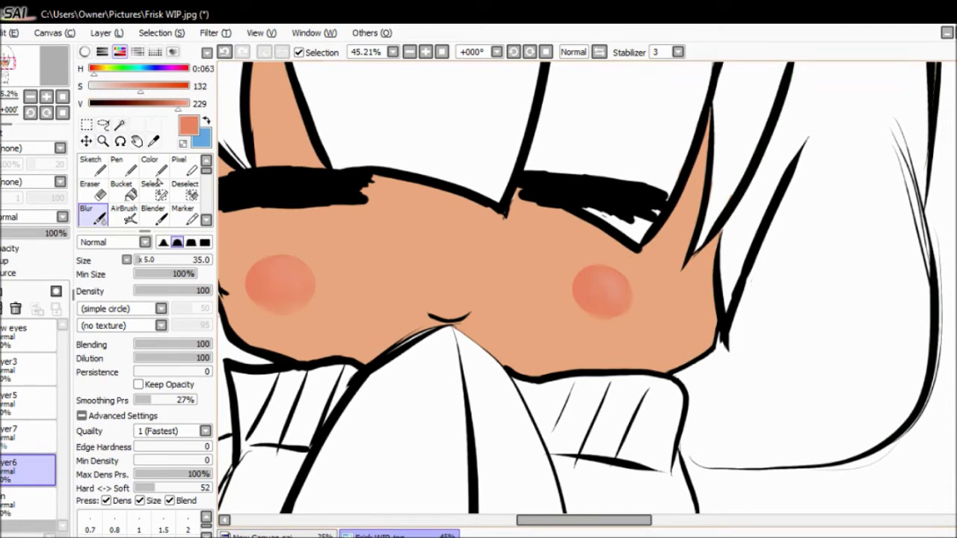
key("s")
left_click(292, 280, "alt")
left_click_drag(597, 279, 618, 294)
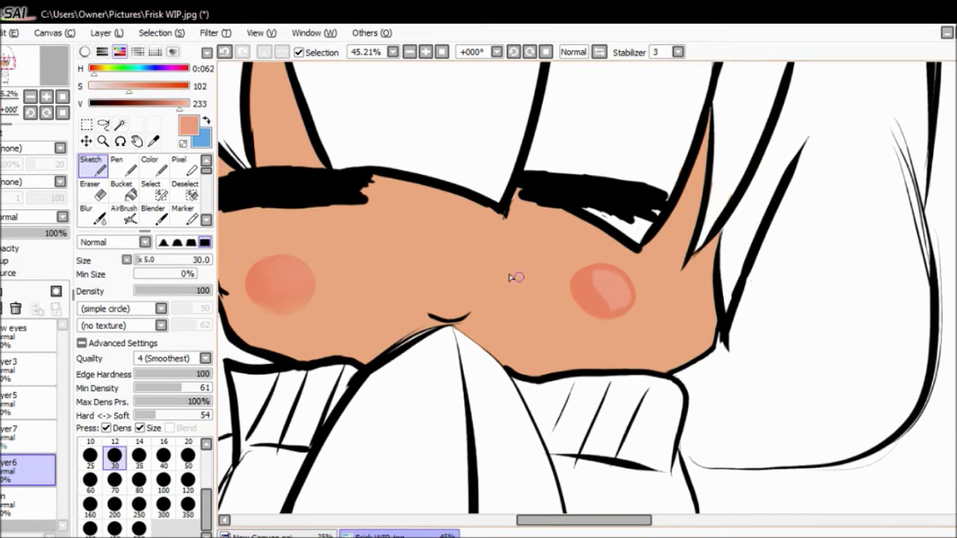
key("b")
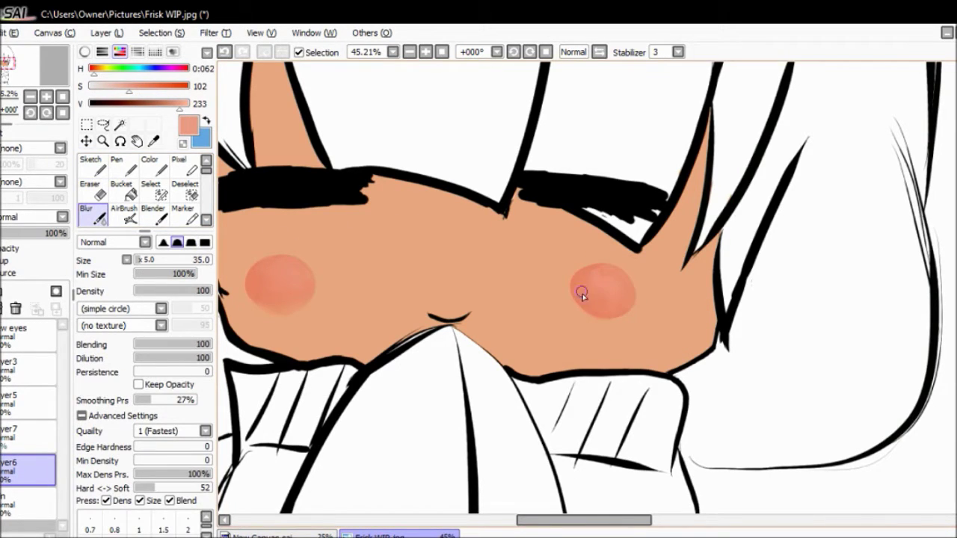
scroll(601, 280, "down", 5)
scroll(432, 218, "up", 6)
scroll(431, 217, "down", 3)
scroll(598, 288, "up", 6)
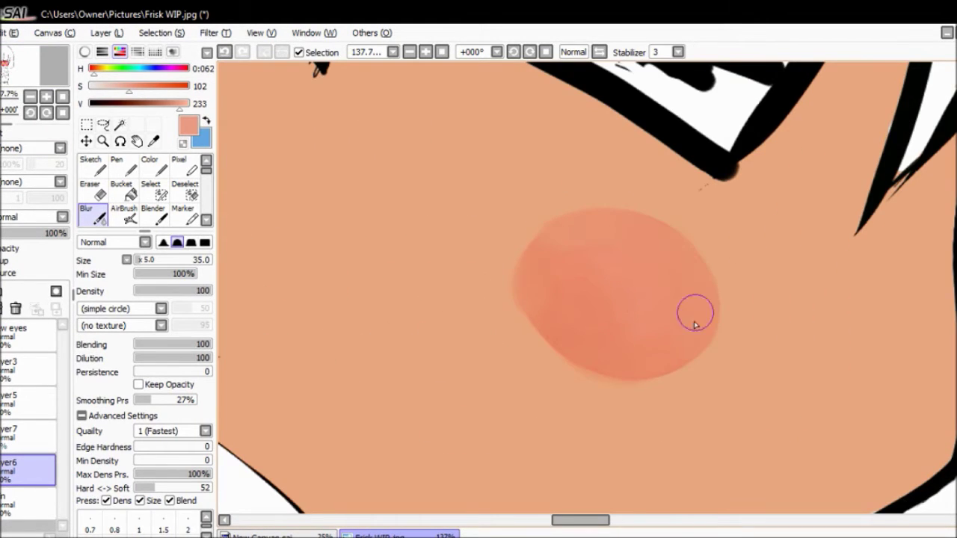
scroll(419, 224, "down", 6)
key("n")
left_click_drag(417, 97, 419, 118)
mouse_move(437, 133)
left_mouse_down()
mouse_move(431, 150)
mouse_move(479, 176)
mouse_move(523, 258)
mouse_move(546, 277)
left_mouse_up()
key("e")
mouse_move(359, 344)
left_mouse_down()
mouse_move(476, 404)
mouse_move(483, 293)
mouse_move(406, 160)
left_mouse_up()
Remove the unneeded Layer7 from the layer stack.
scroll(367, 163, "up", 5)
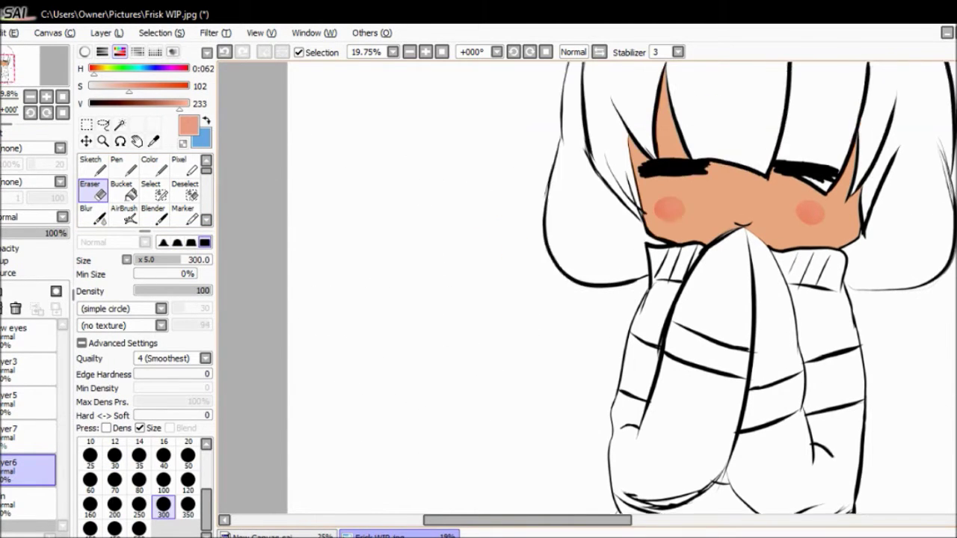
scroll(366, 164, "right", 2)
left_click(23, 443)
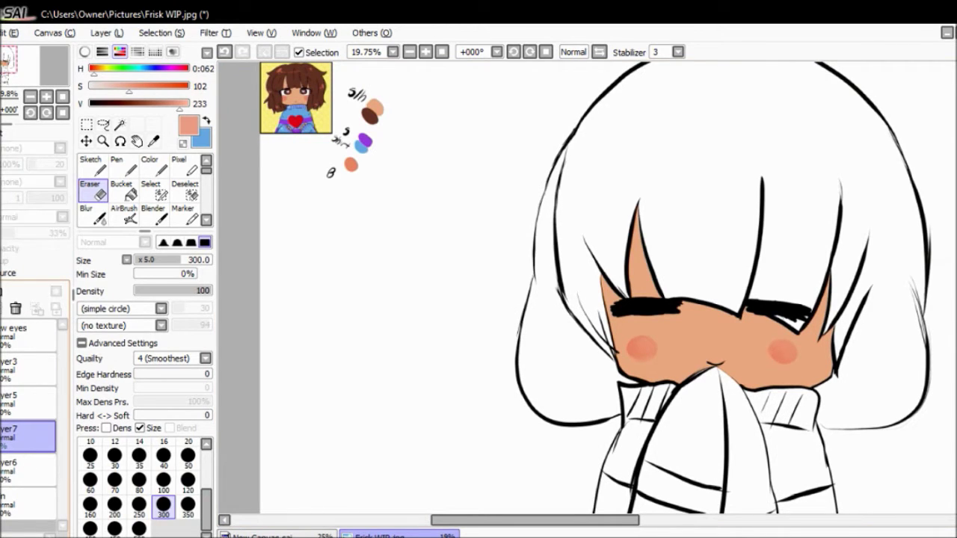
left_click_drag(7, 381, 8, 329)
left_click(8, 503)
left_click(7, 503)
left_click(8, 437)
left_click_drag(7, 381, 7, 344)
left_click(7, 333)
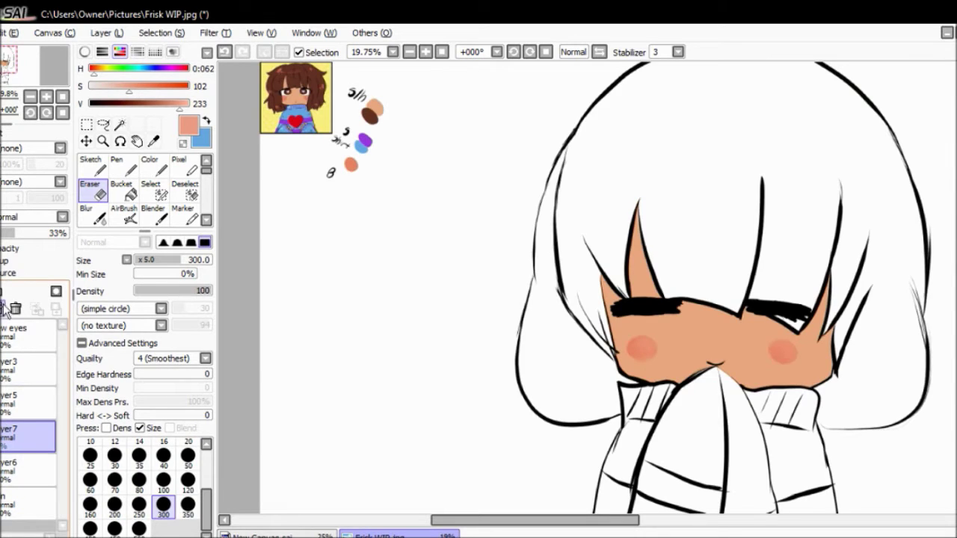
left_click(6, 442)
Rename the blush layer as Blush, the swatch layer as Color palette and the line art layer as Outline.
double_click(23, 446)
type("Blush")
key("Return")
left_click(30, 397)
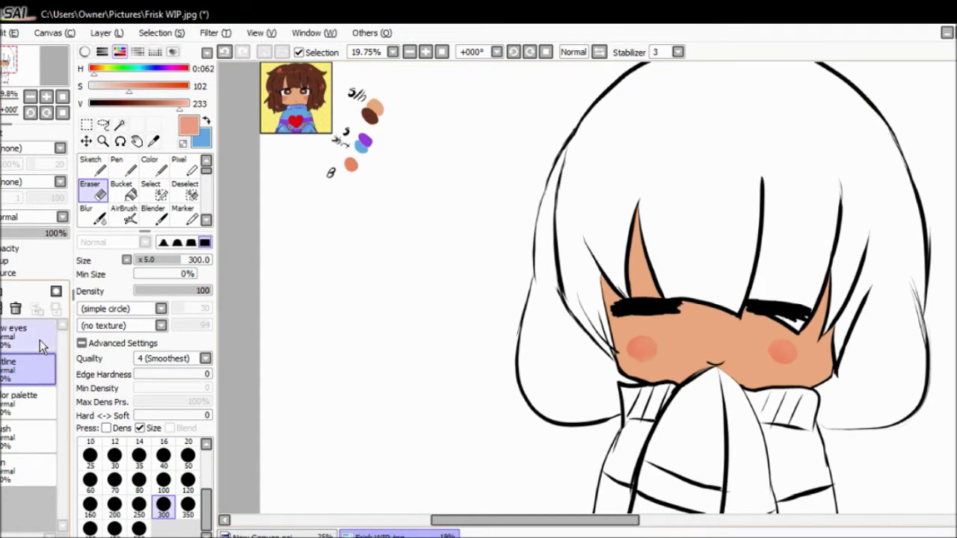
double_click(26, 367)
key("Return")
Place a new Shirt layer beneath the skin layer and sample the shirt blue from the colour palette.
left_click_drag(39, 410, 37, 504)
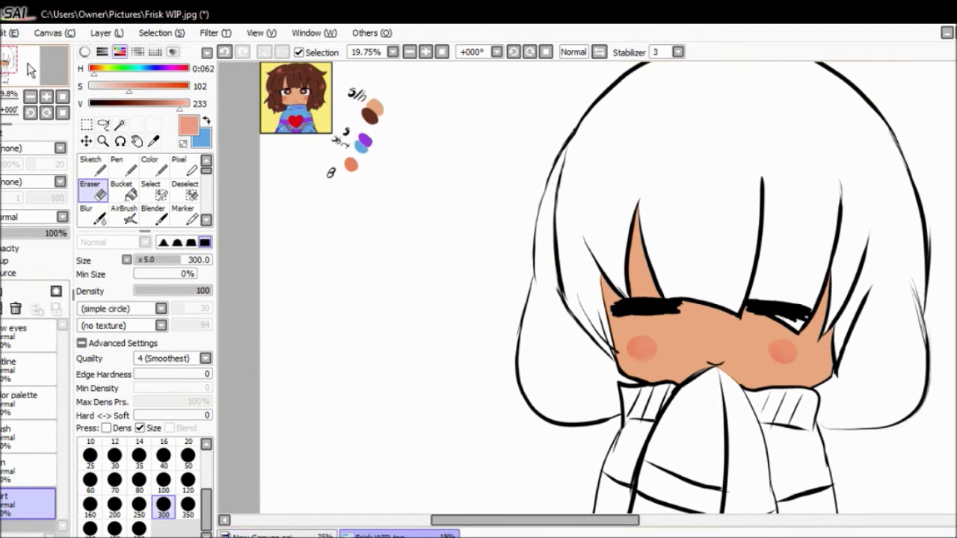
left_click_drag(389, 224, 452, 200)
left_click(426, 123, "alt")
Paint the left collar and upper left sleeve blue with the Sketch tool at size 200.
scroll(427, 149, "down", 3)
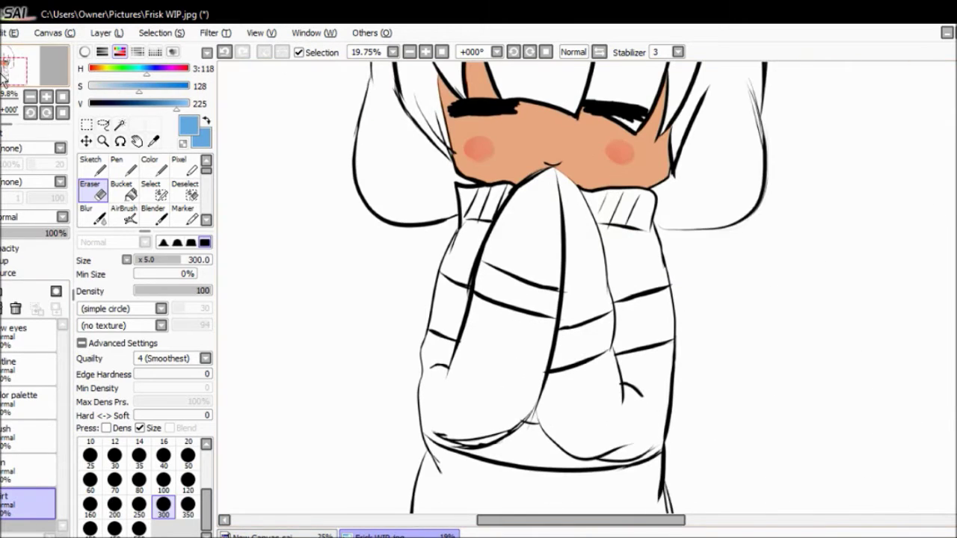
scroll(427, 218, "right", 3)
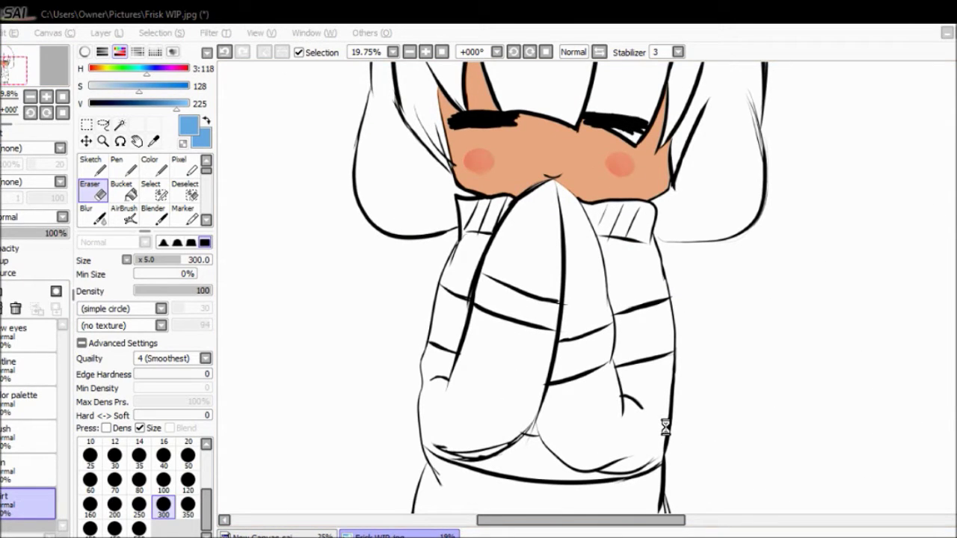
key("ctrl+plus")
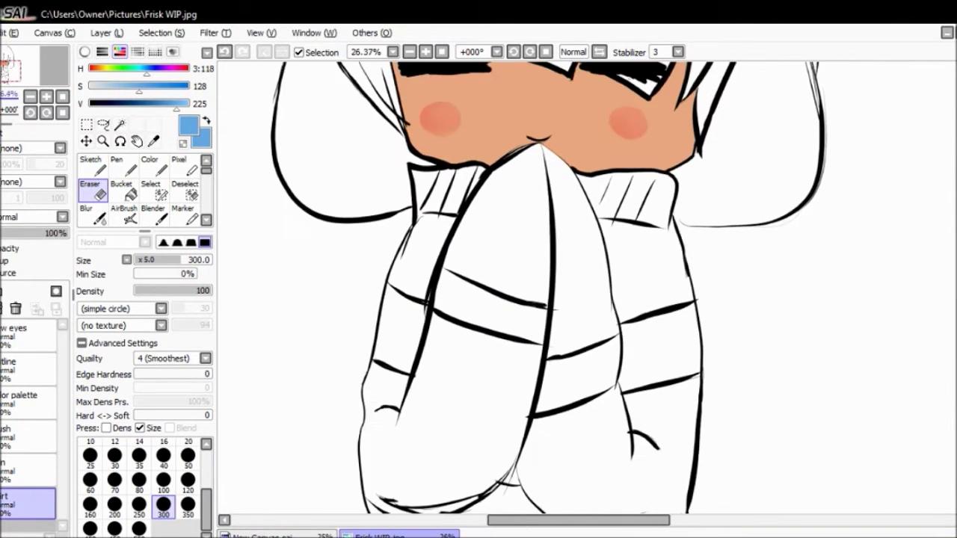
left_click(5, 71)
left_click(96, 165)
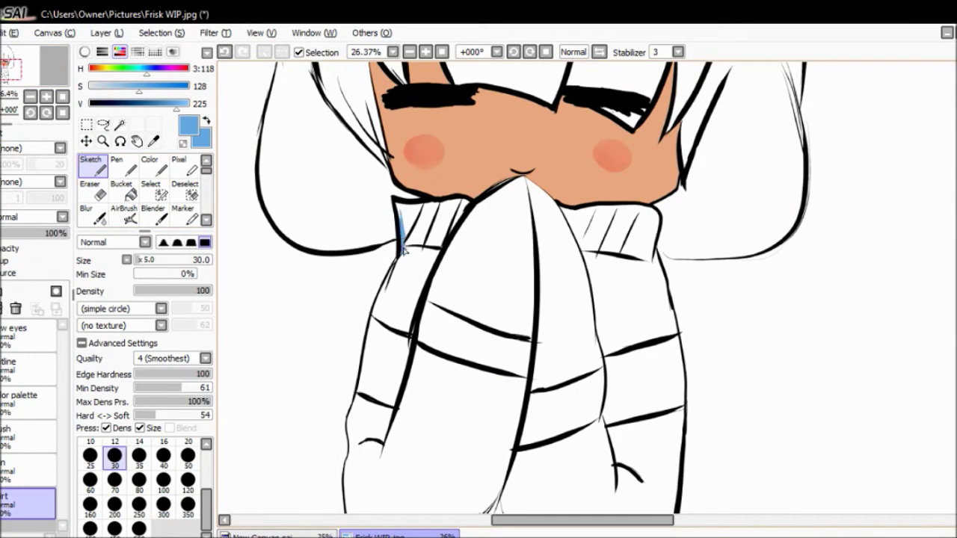
scroll(403, 223, "up", 4)
scroll(403, 223, "down", 2)
key("bracketright")
key("bracketright")
key("bracketright")
key("bracketright")
key("bracketright")
key("bracketright")
key("bracketright")
key("bracketright")
key("bracketright")
key("bracketright")
mouse_move(609, 191)
left_mouse_down()
mouse_move(646, 144)
mouse_move(718, 140)
mouse_move(718, 99)
mouse_move(665, 200)
mouse_move(584, 286)
mouse_move(552, 350)
left_mouse_up()
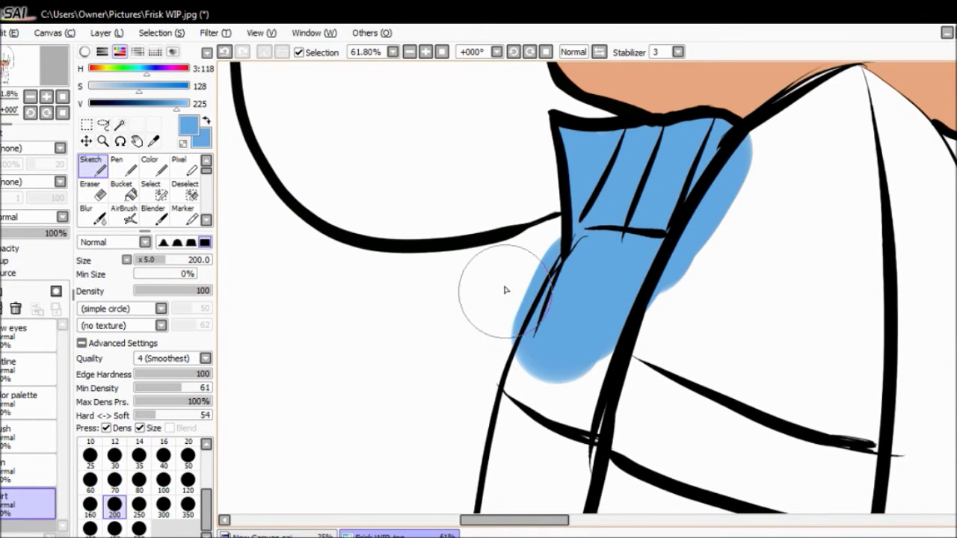
Fill the remaining sleeves, right collar and body of the sweater with the same blue.
left_click_drag(15, 95, 8, 96)
mouse_move(26, 368)
left_mouse_down()
mouse_move(35, 495)
mouse_move(41, 367)
left_mouse_up()
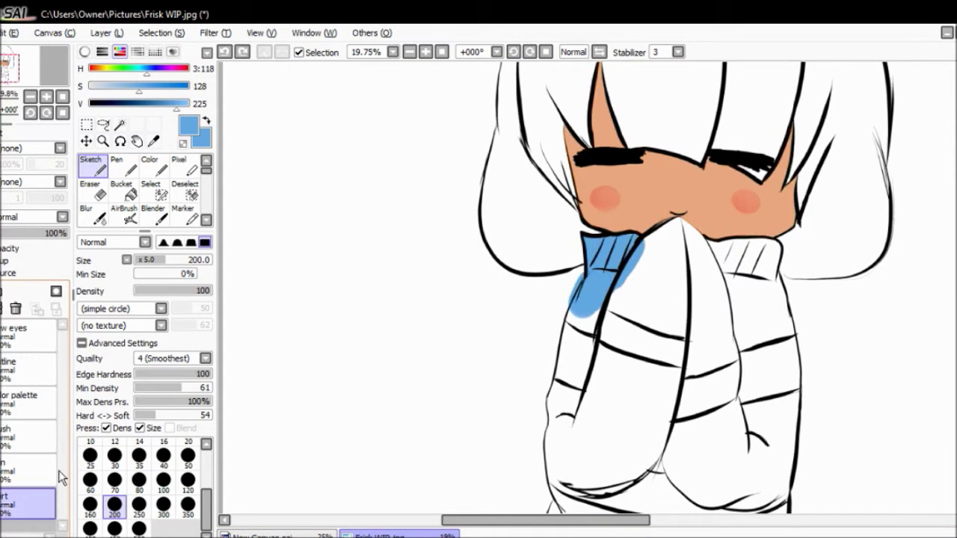
mouse_move(587, 306)
left_mouse_down()
mouse_move(571, 328)
mouse_move(563, 391)
mouse_move(588, 410)
left_mouse_up()
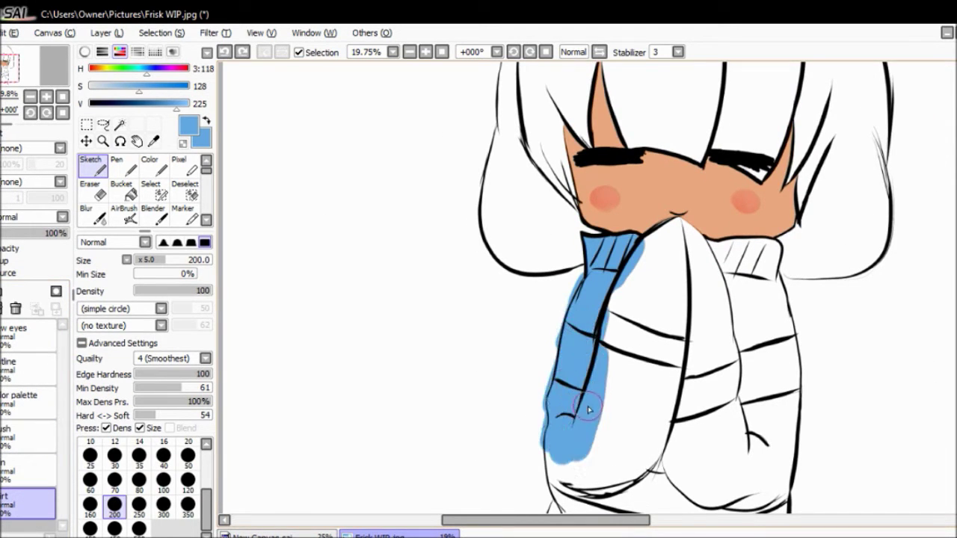
mouse_move(619, 334)
left_mouse_down()
mouse_move(622, 300)
mouse_move(650, 255)
mouse_move(697, 237)
mouse_move(768, 265)
mouse_move(776, 319)
mouse_move(709, 380)
mouse_move(653, 324)
mouse_move(641, 463)
mouse_move(718, 447)
mouse_move(779, 400)
mouse_move(758, 469)
mouse_move(771, 484)
mouse_move(726, 439)
mouse_move(619, 466)
mouse_move(556, 440)
mouse_move(478, 273)
mouse_move(517, 229)
mouse_move(574, 263)
mouse_move(621, 227)
mouse_move(709, 296)
left_mouse_up()
Sample purple from the palette and paint the stripes across the sleeves and the band below the hands.
scroll(709, 296, "up", 10)
left_click(386, 204, "alt")
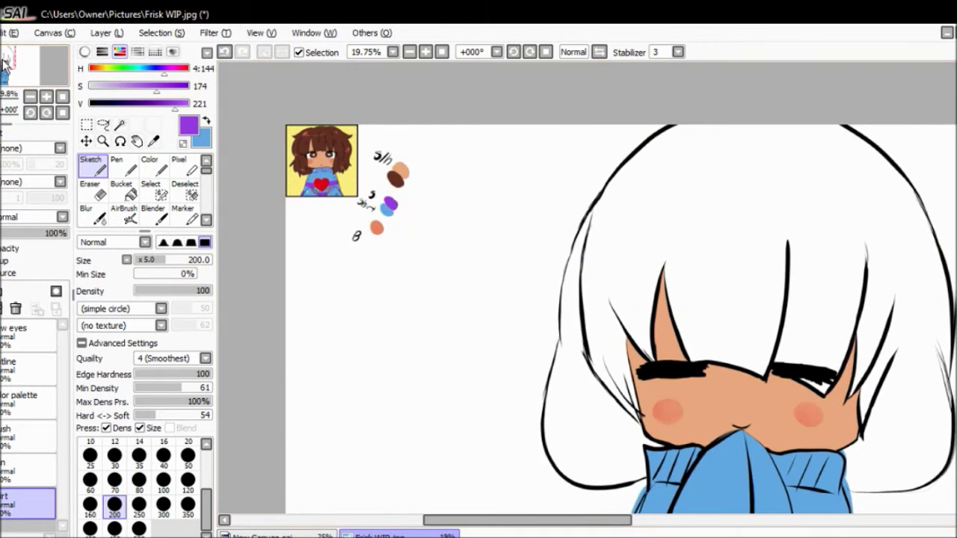
scroll(458, 340, "down", 5)
mouse_move(490, 353)
left_mouse_down()
mouse_move(550, 351)
mouse_move(471, 317)
left_mouse_up()
mouse_move(542, 408)
left_mouse_down()
mouse_move(592, 373)
mouse_move(554, 408)
mouse_move(652, 375)
left_mouse_up()
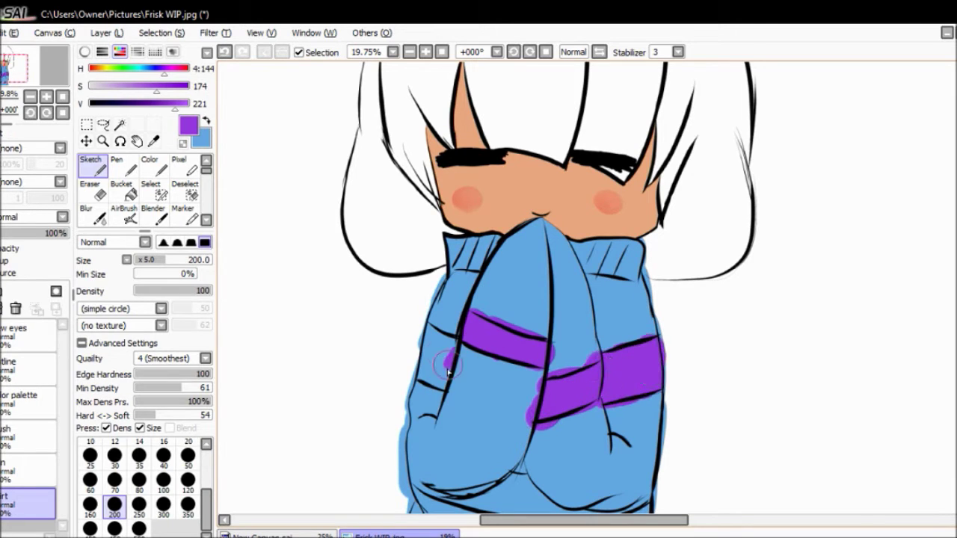
left_click_drag(448, 370, 429, 338)
left_click_drag(47, 82, 49, 90)
mouse_move(531, 353)
left_mouse_down()
mouse_move(479, 345)
mouse_move(501, 307)
mouse_move(631, 339)
left_mouse_up()
mouse_move(15, 82)
left_mouse_down()
mouse_move(7, 75)
mouse_move(20, 95)
mouse_move(10, 78)
left_mouse_up()
Erase the colour spilling outside the sweater's left outline, using the eraser at size 300 and at size 40 for the lower part.
key("e")
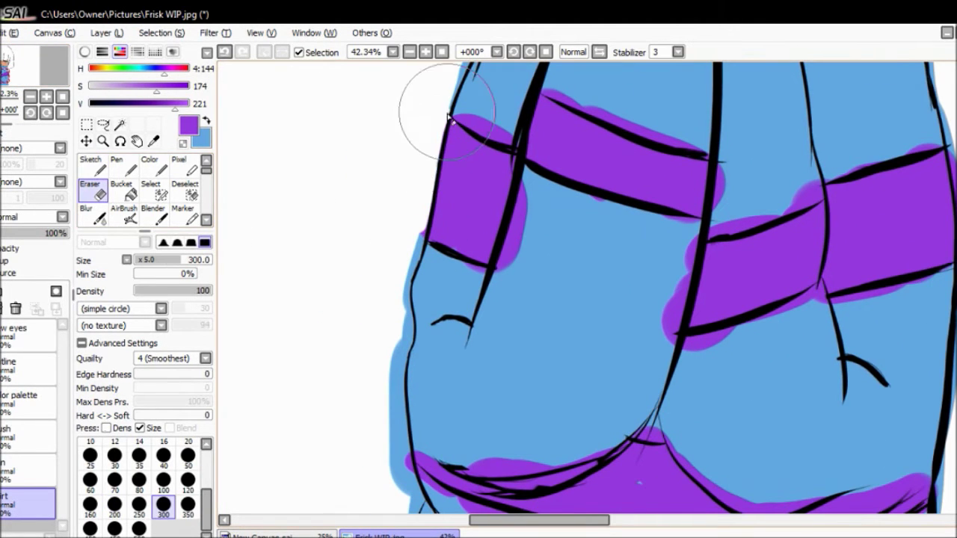
scroll(475, 307, "up", 5)
left_click_drag(475, 307, 457, 342)
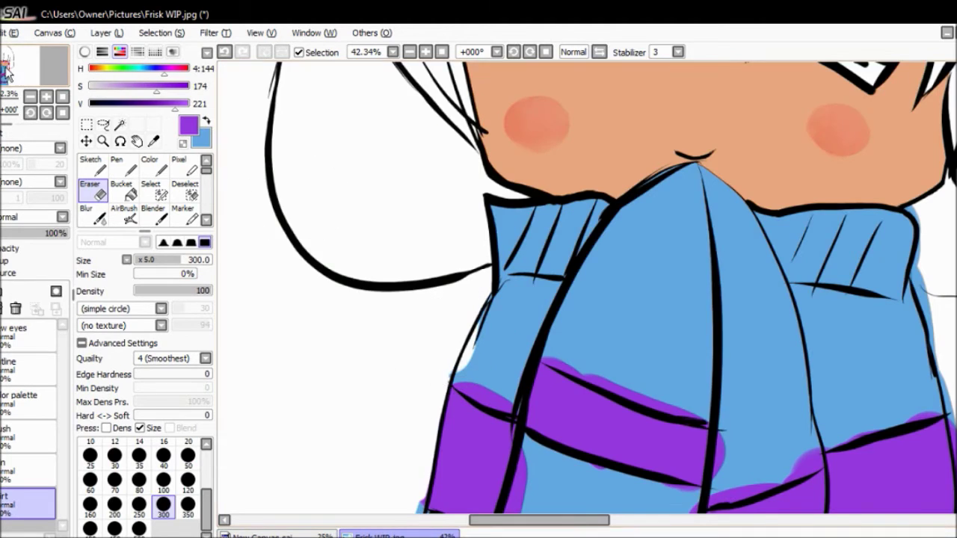
scroll(457, 343, "down", 5)
mouse_move(526, 127)
left_mouse_down()
mouse_move(491, 267)
mouse_move(475, 449)
left_mouse_up()
left_click(4, 89)
left_click_drag(5, 89, 4, 87)
left_click(163, 455)
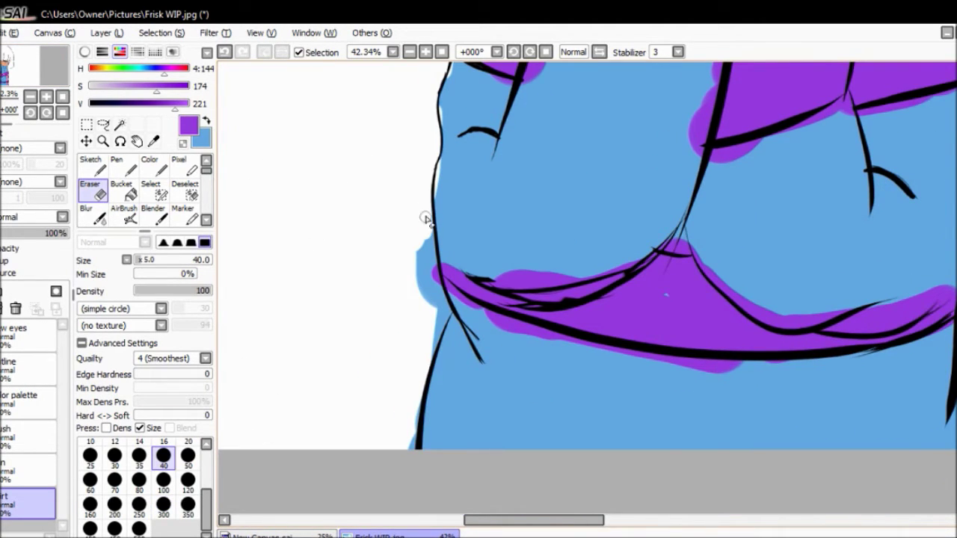
left_click_drag(431, 264, 427, 280)
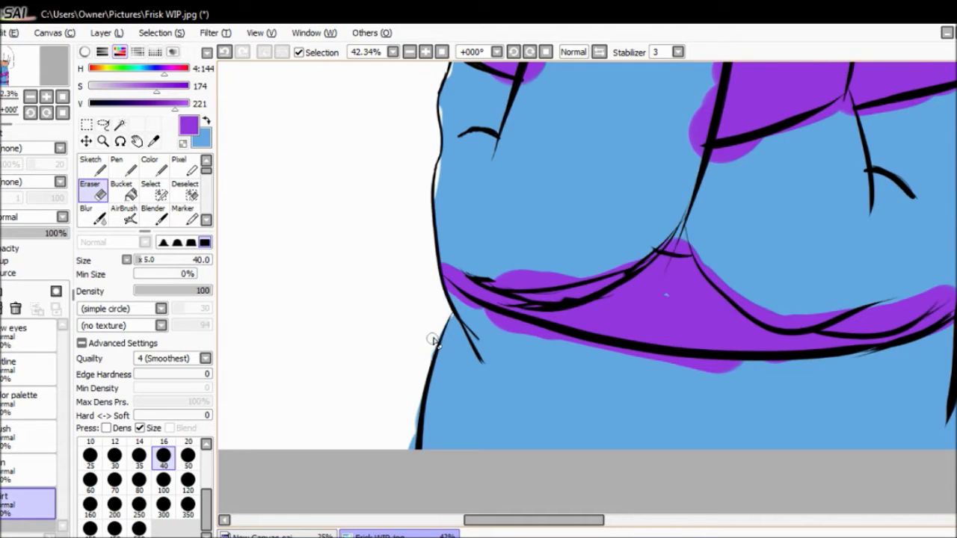
Erase the blue and purple spill outside the sweater's right outline, from the hem up to the collar, with the size 40 eraser.
left_click(14, 79)
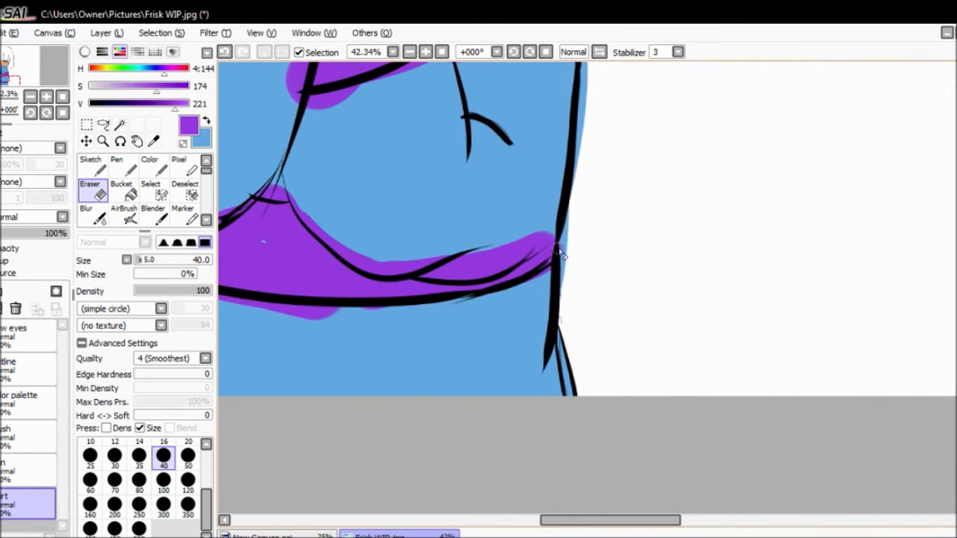
left_click(11, 78)
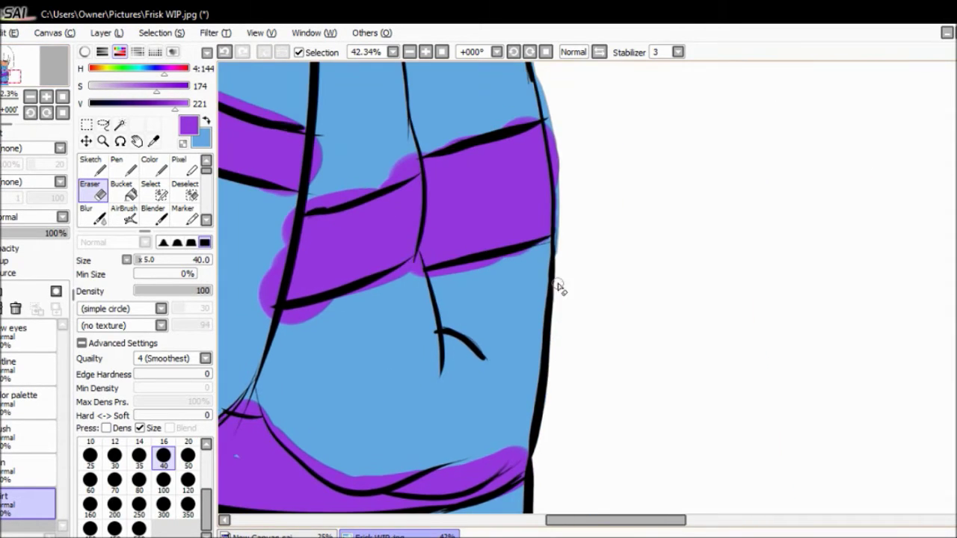
left_click_drag(557, 198, 562, 177)
key("ctrl+z")
left_click_drag(562, 238, 588, 370)
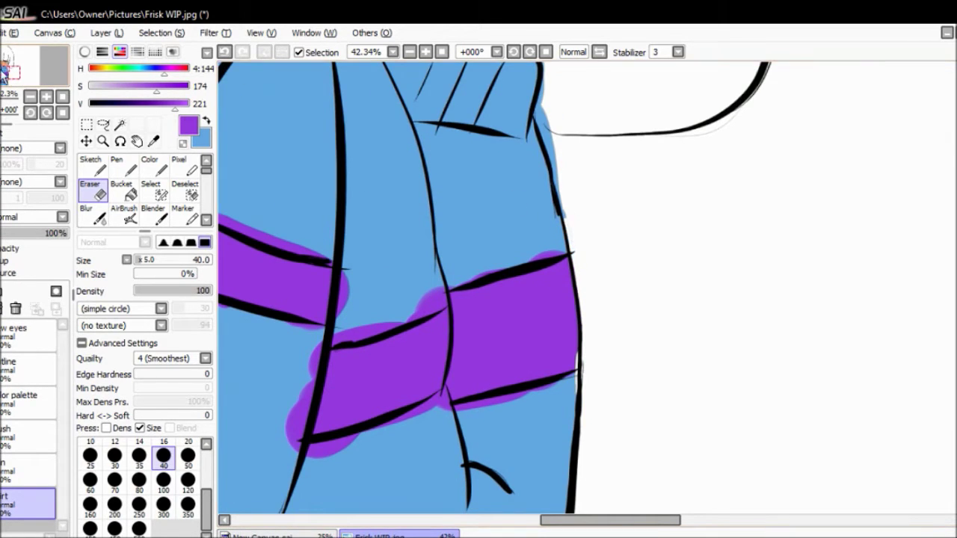
left_click(6, 78)
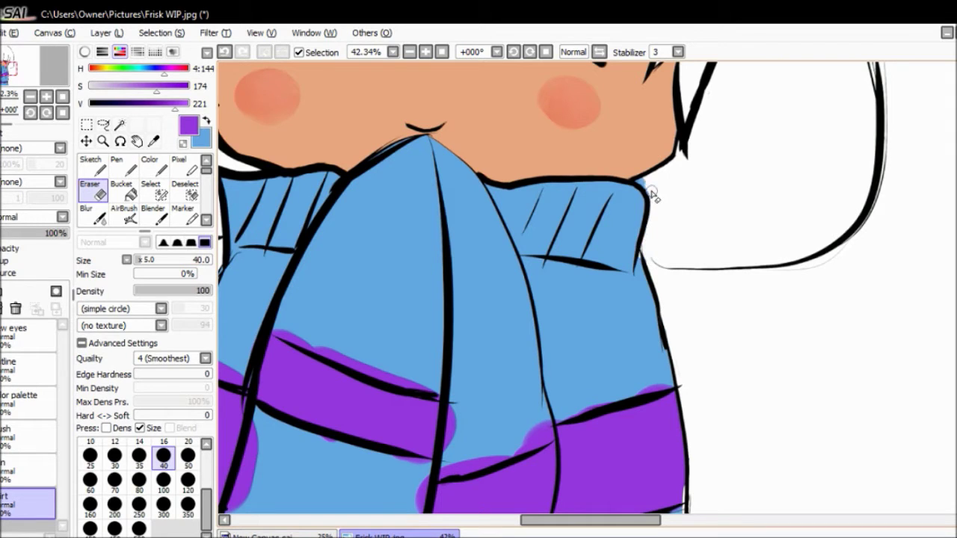
Fill the white gaps along the left shoulder outline in blue with the Sketch tool at size 40.
left_click_drag(11, 81, 7, 71)
key("x")
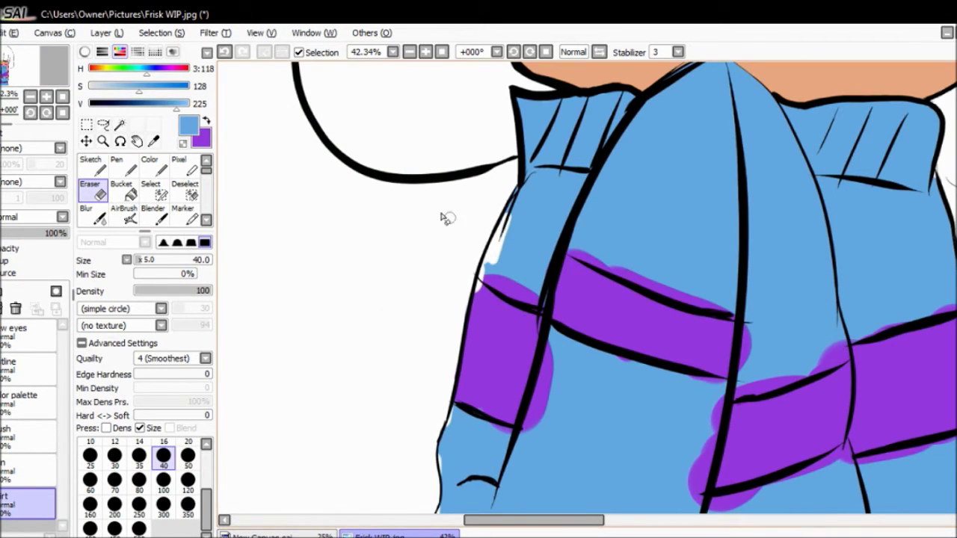
key("e")
key("ctrl+z")
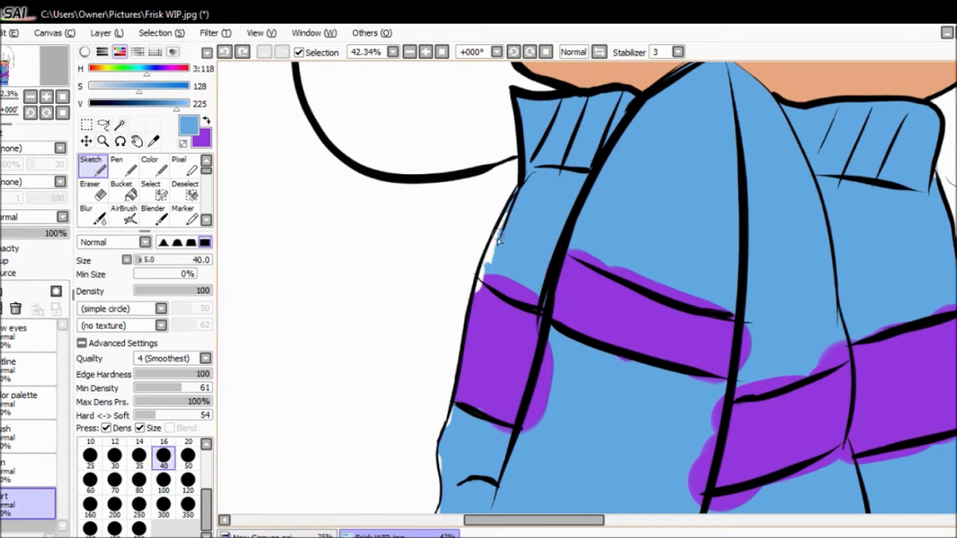
scroll(478, 277, "up", 4)
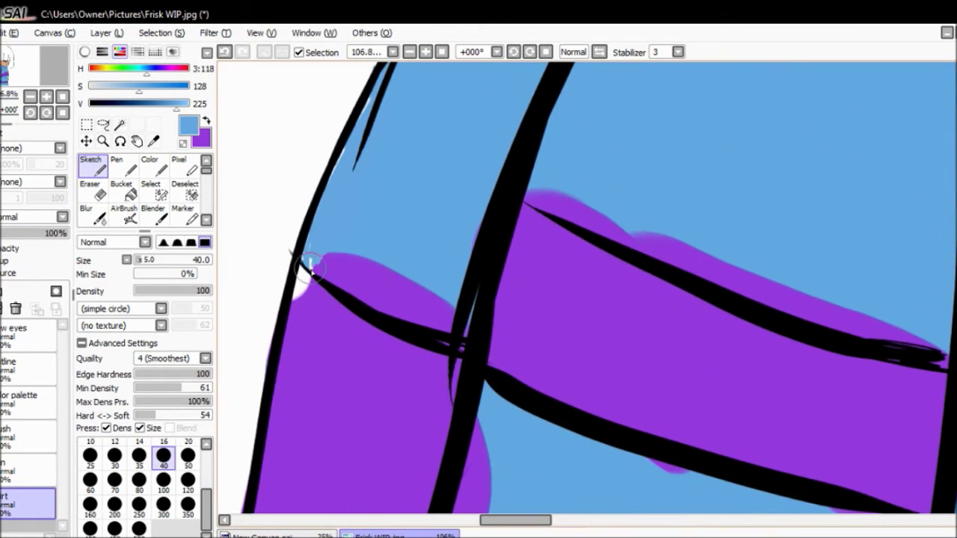
key("ctrl+z")
Paint blue over the purple spilling past the edges of the left and middle sleeve stripes with the Sketch tool at size 40.
mouse_move(350, 258)
left_mouse_down()
mouse_move(443, 302)
mouse_move(452, 320)
mouse_move(321, 265)
left_mouse_up()
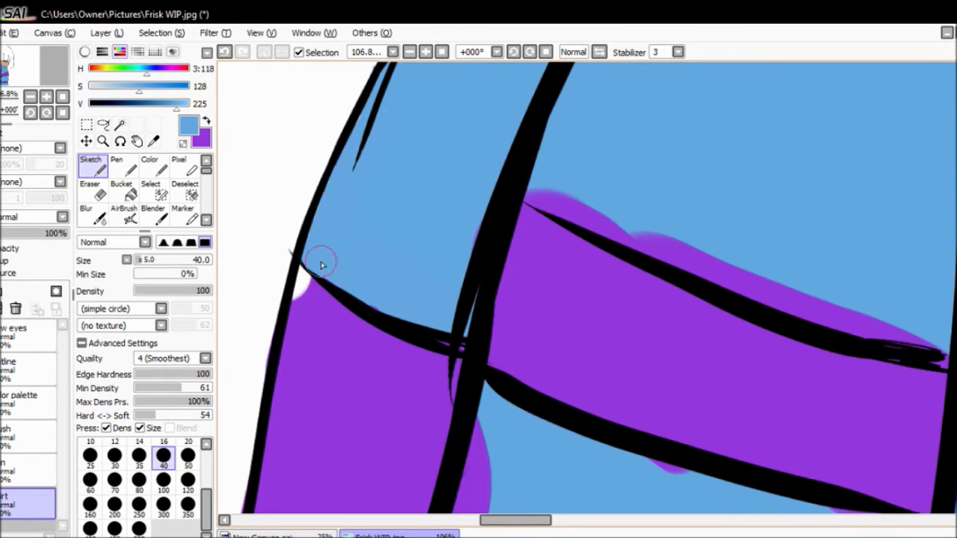
mouse_move(529, 193)
left_mouse_down()
mouse_move(847, 333)
mouse_move(874, 298)
mouse_move(815, 297)
left_mouse_up()
left_click(6, 71)
mouse_move(695, 374)
left_mouse_down()
mouse_move(784, 395)
mouse_move(770, 498)
left_mouse_up()
left_click_drag(357, 278, 299, 484)
left_click(18, 80)
Cover the purple spill beside the central sleeve line and below the inner right sleeve's stripe in blue.
left_click_drag(448, 235, 524, 263)
left_click(27, 45)
left_click_drag(444, 182, 495, 85)
left_click(7, 75)
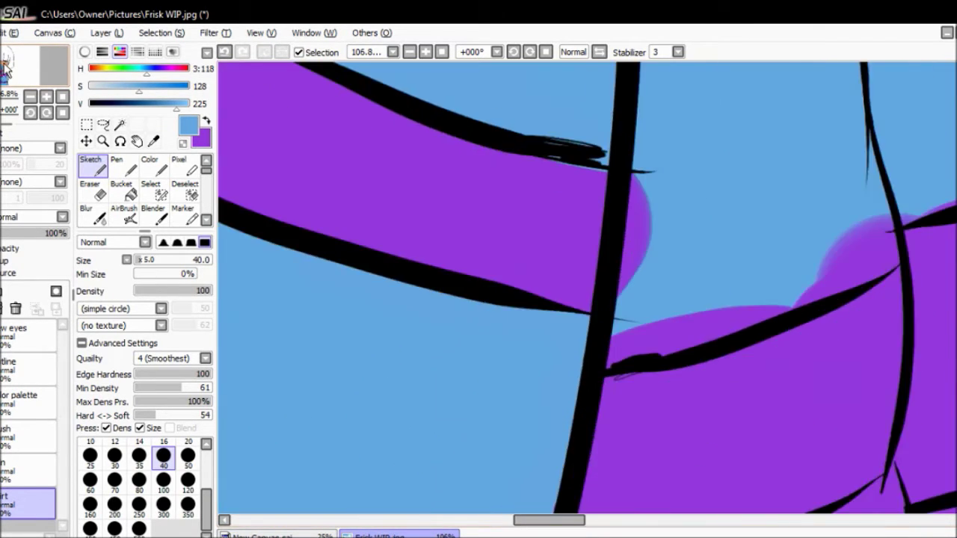
left_click(7, 72)
mouse_move(800, 252)
left_mouse_down()
mouse_move(575, 316)
mouse_move(477, 376)
mouse_move(540, 335)
mouse_move(789, 237)
left_mouse_up()
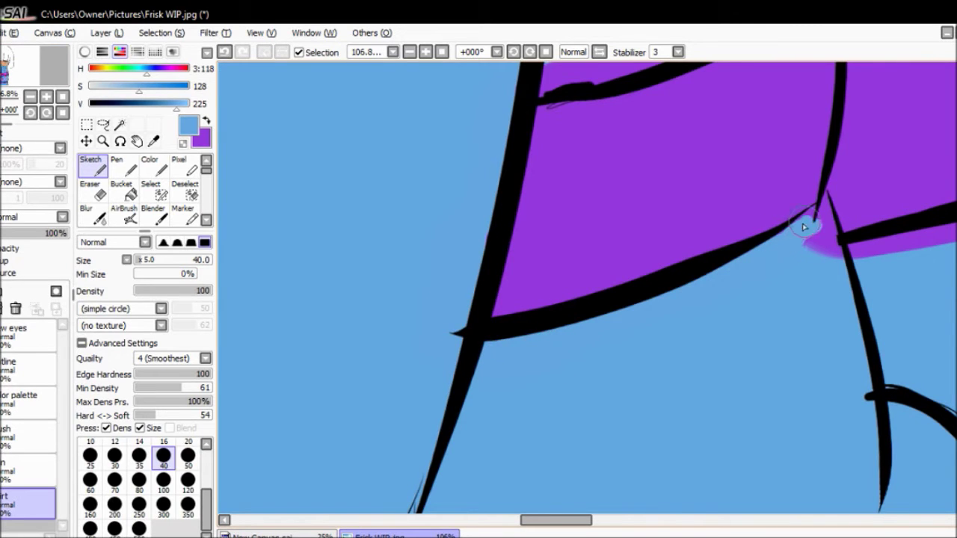
mouse_move(828, 203)
left_mouse_down()
mouse_move(835, 243)
mouse_move(813, 246)
left_mouse_up()
left_click(8, 74)
Cover the purple spill above and below the band in blue, along the middle and right part of the sweater.
mouse_move(621, 200)
left_mouse_down()
mouse_move(519, 229)
mouse_move(378, 240)
left_mouse_up()
left_click(8, 73)
left_click(8, 73)
mouse_move(631, 245)
left_mouse_down()
mouse_move(635, 261)
mouse_move(752, 376)
mouse_move(837, 441)
left_mouse_up()
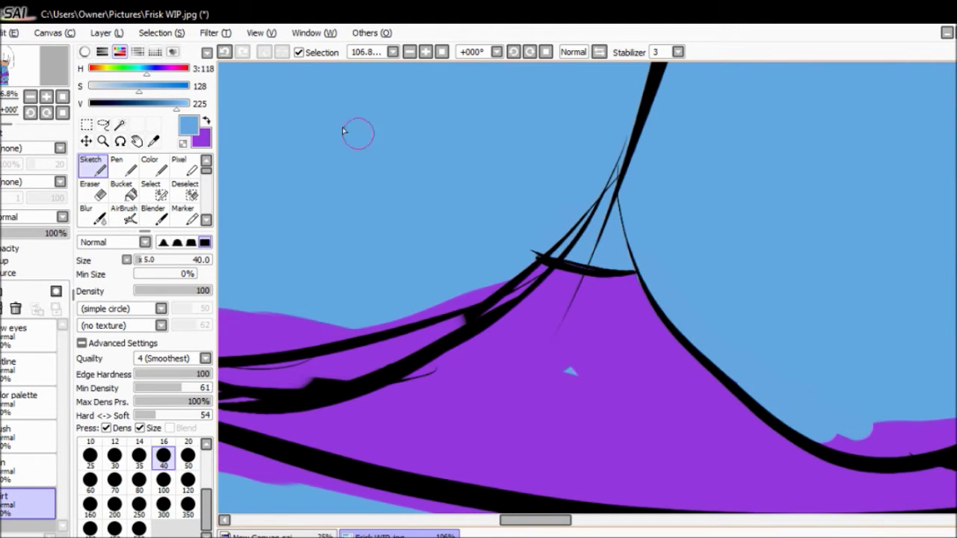
left_click(7, 73)
mouse_move(440, 375)
left_mouse_down()
mouse_move(542, 374)
mouse_move(556, 353)
mouse_move(532, 366)
mouse_move(623, 392)
mouse_move(739, 379)
mouse_move(890, 293)
left_mouse_up()
left_click_drag(606, 357, 800, 335)
left_click(7, 73)
left_click(6, 75)
Cover the purple spill above and below the left end of the band in blue.
mouse_move(544, 269)
left_mouse_down()
mouse_move(386, 280)
mouse_move(251, 266)
left_mouse_up()
left_click(4, 74)
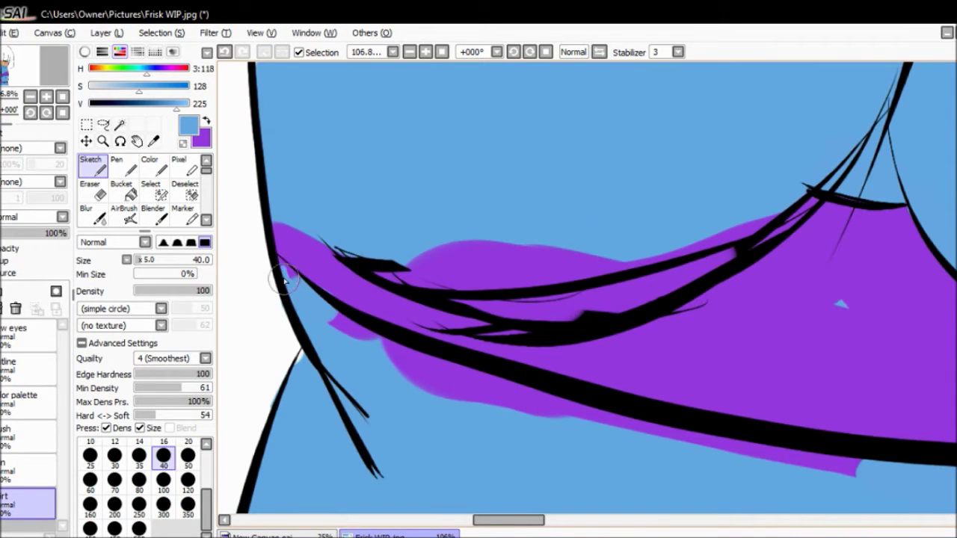
mouse_move(329, 320)
left_mouse_down()
mouse_move(456, 386)
mouse_move(860, 475)
left_mouse_up()
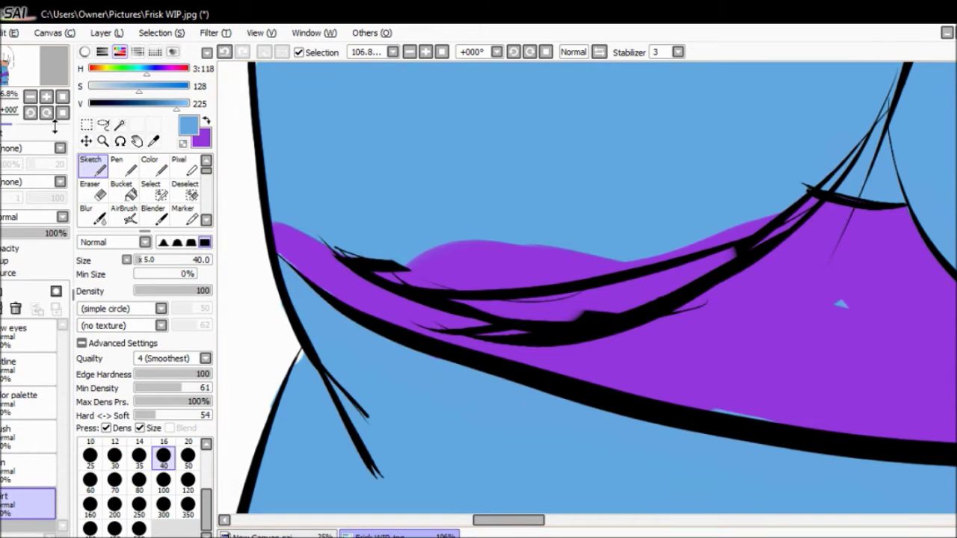
left_click(6, 74)
mouse_move(376, 233)
left_mouse_down()
mouse_move(404, 249)
mouse_move(383, 246)
mouse_move(410, 232)
mouse_move(516, 282)
mouse_move(554, 253)
mouse_move(728, 252)
mouse_move(874, 190)
mouse_move(791, 255)
mouse_move(688, 300)
mouse_move(508, 281)
left_mouse_up()
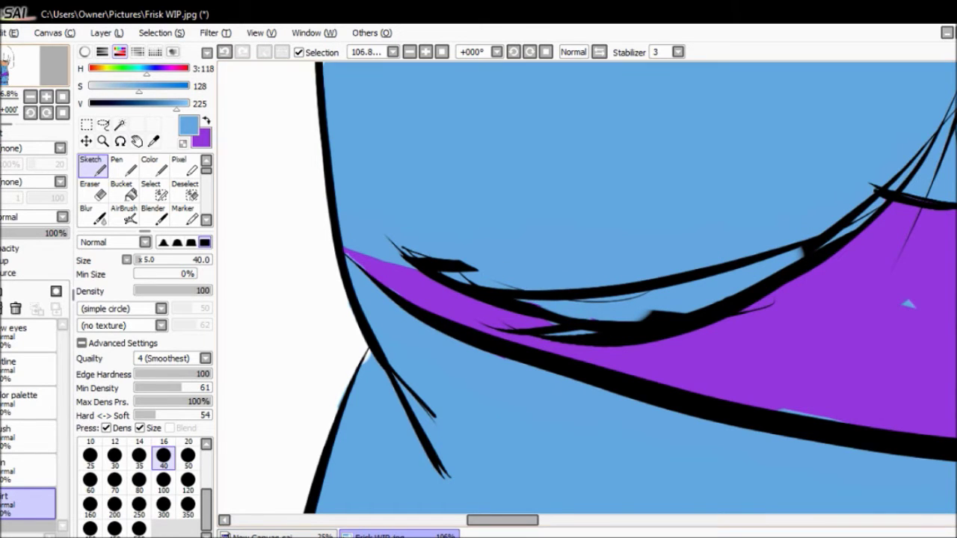
Cover the purple spill along the upper edges of the right sleeve's stripes in blue.
left_click_drag(6, 75, 9, 79)
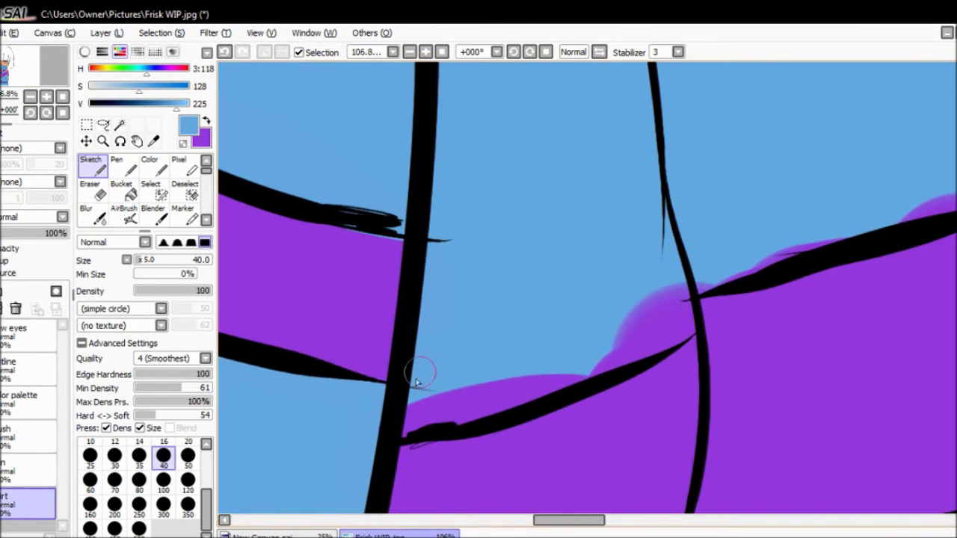
mouse_move(462, 413)
left_mouse_down()
mouse_move(679, 334)
mouse_move(678, 304)
mouse_move(555, 352)
mouse_move(755, 261)
left_mouse_up()
scroll(755, 261, "down", 2)
scroll(284, 129, "down", 3)
scroll(284, 129, "up", 2)
scroll(22, 80, "up", 3)
Undo the blue stroke beside the right outline and fill the stripe's white gap there in purple.
left_click_drag(20, 78, 22, 81)
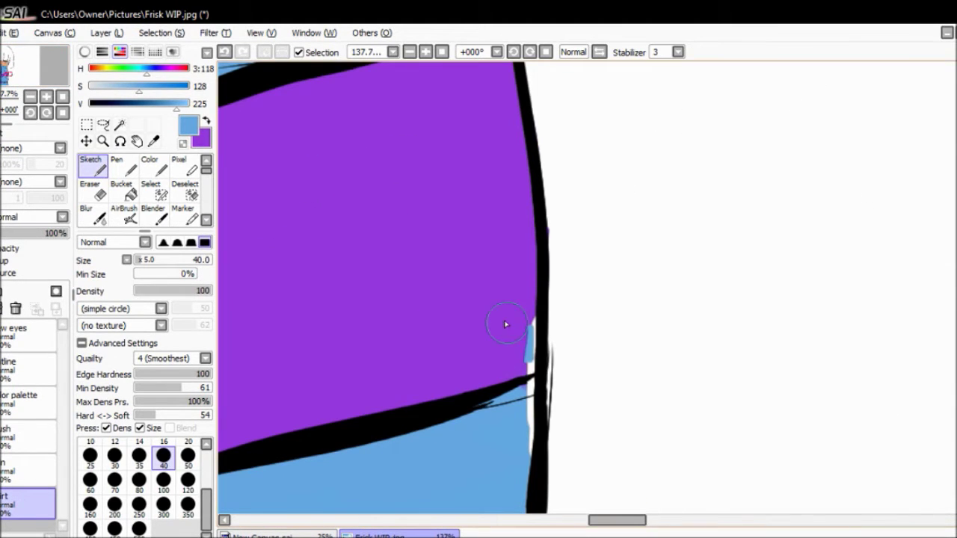
key("ctrl+z")
left_click(206, 121)
left_click_drag(506, 342, 597, 369)
Reduce the Sketch tool to size 12 and fill the small gaps in the corners of the sleeve stripes in purple.
key("bracketleft")
key("bracketleft")
key("bracketleft")
key("bracketleft")
key("bracketleft")
key("bracketleft")
key("bracketleft")
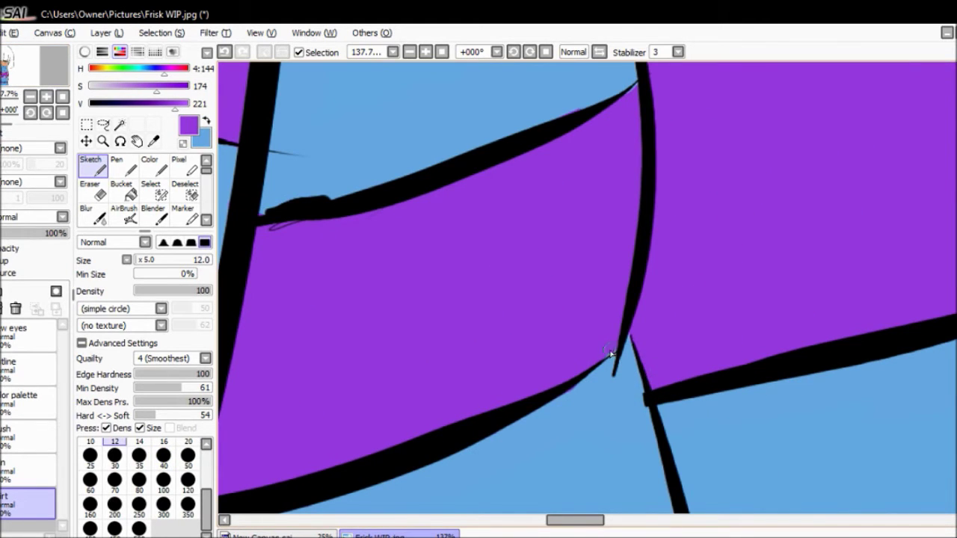
left_click_drag(9, 66, 13, 71)
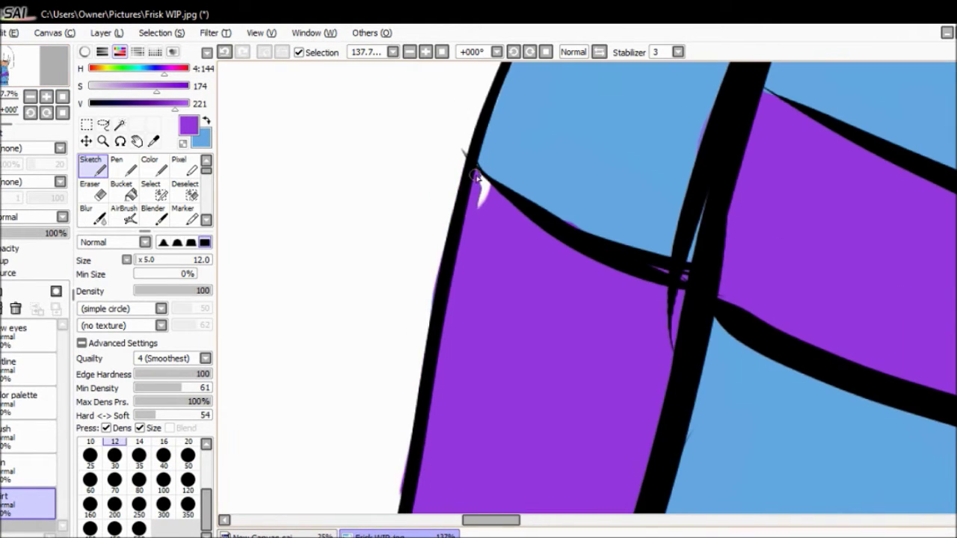
left_click_drag(177, 112, 466, 255)
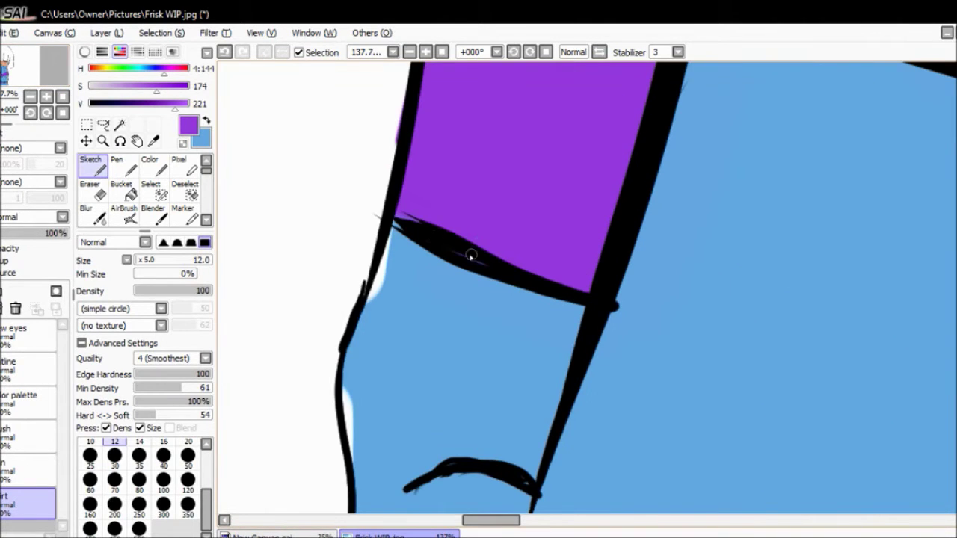
Fill the white gaps along the sweater's left outline in blue at size 12 and erase the blue spill outside it.
left_click(206, 123)
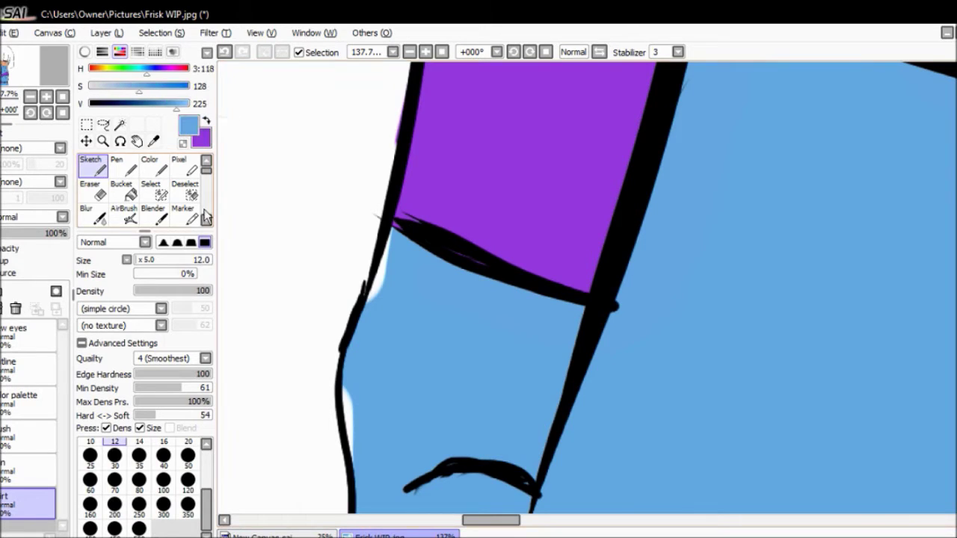
scroll(523, 284, "down", 5)
left_click_drag(350, 209, 329, 344)
left_click_drag(345, 239, 327, 299)
scroll(377, 219, "up", 5)
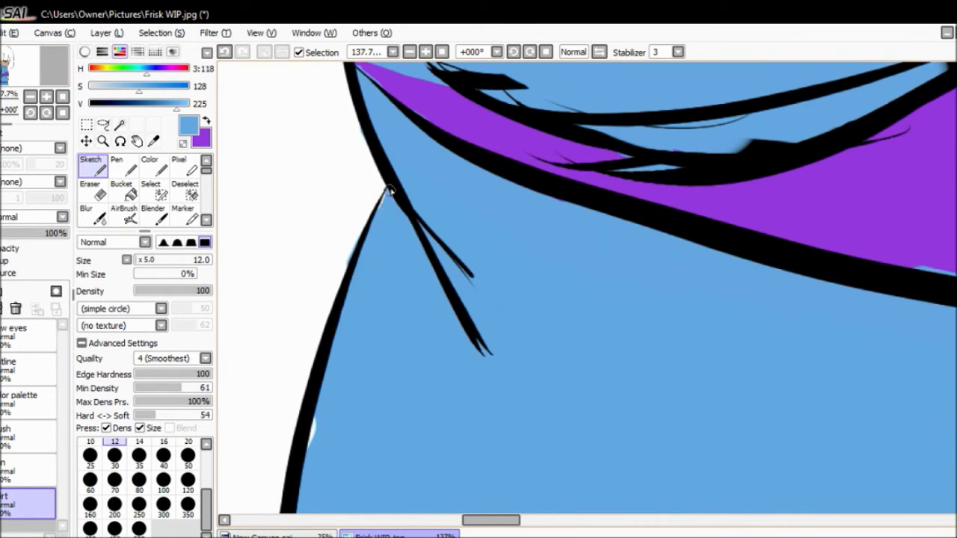
key("e")
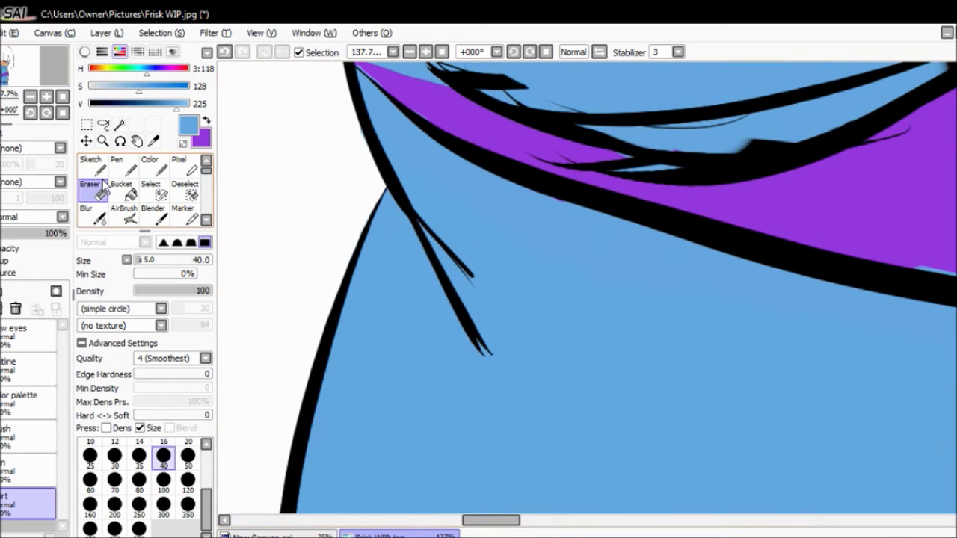
Fill the leftover blue specks inside the band below the hands in purple with the Pen tool at size 30.
key("x")
key("n")
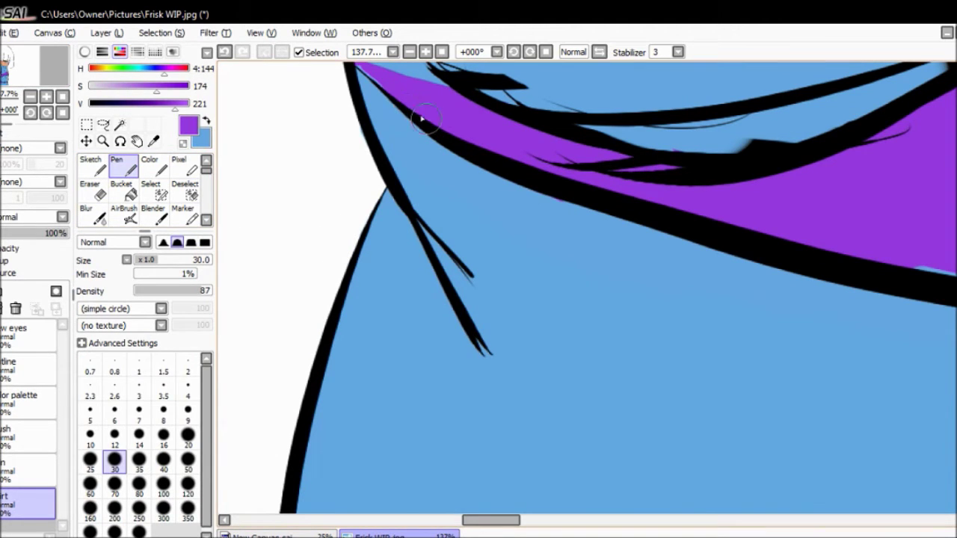
scroll(285, 196, "up", 4)
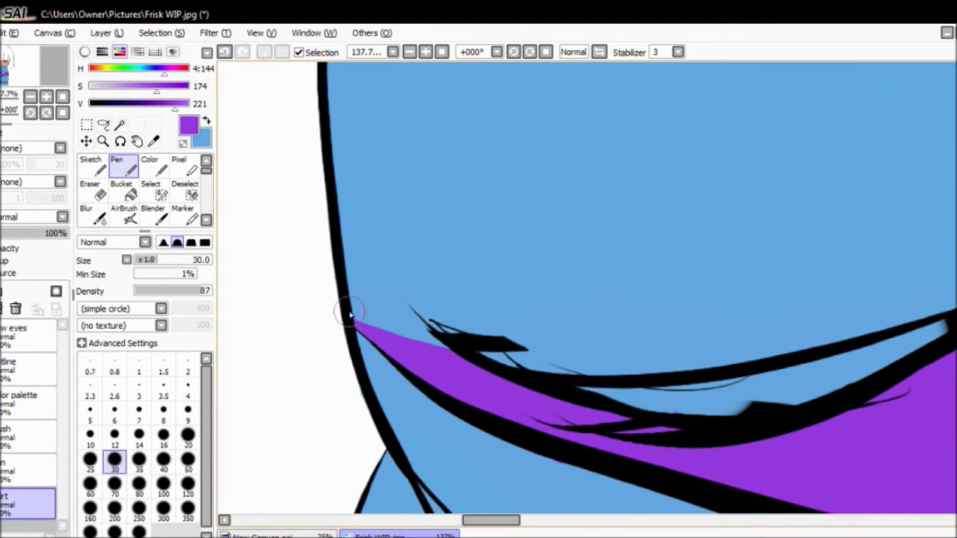
left_click(11, 90)
scroll(413, 270, "up", 2)
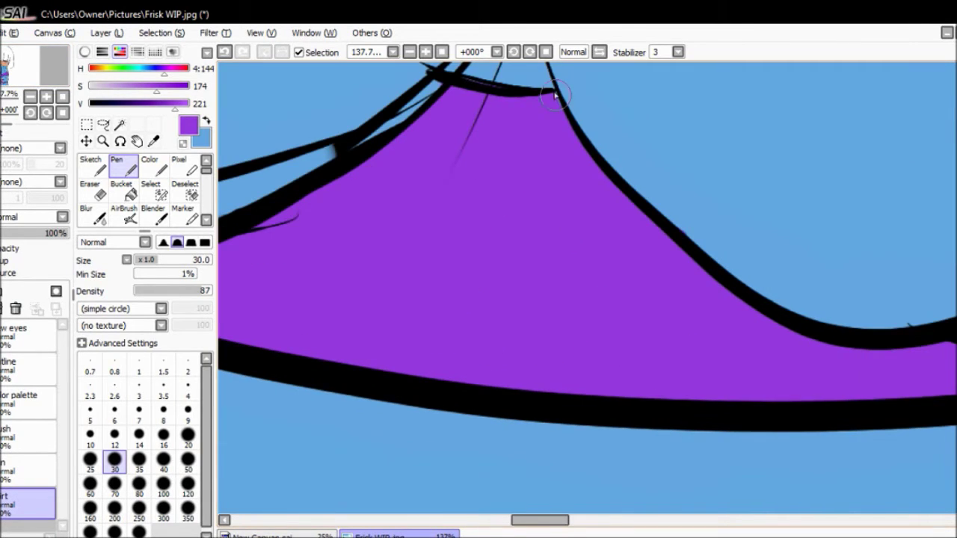
left_click(5, 82)
Cover the purple spill beneath the band's right end in blue with the Sketch tool at size 12.
key("x")
left_click(91, 166)
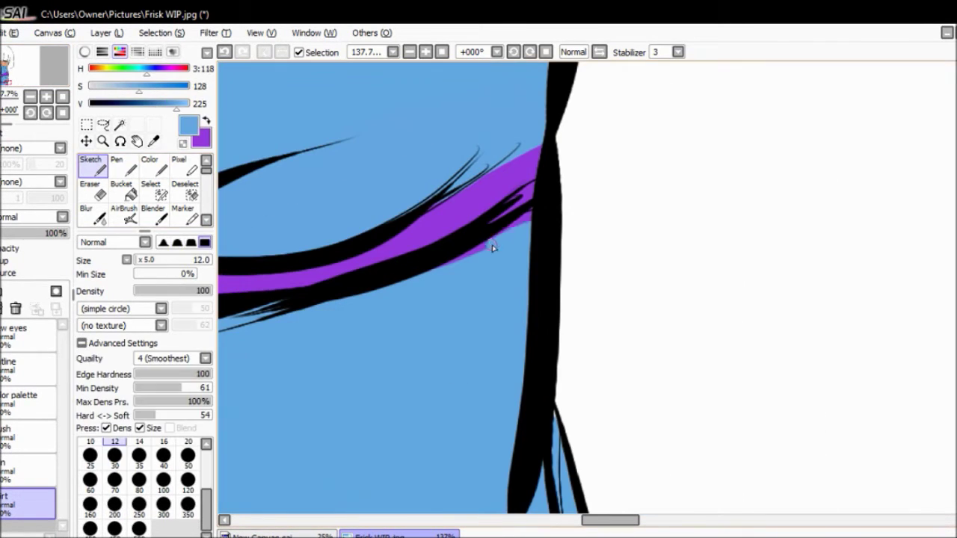
key("c")
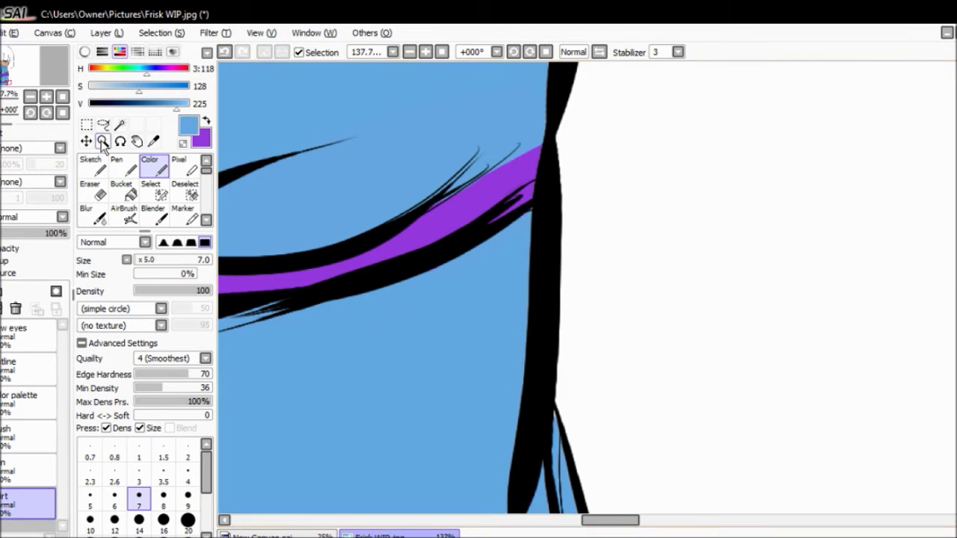
Erase the stray blue mark outside the right outline at size 40 and fill the gap beneath the right sleeve stripe in blue.
left_click(9, 82)
left_click(30, 71)
left_click_drag(4, 84, 6, 91)
key("x")
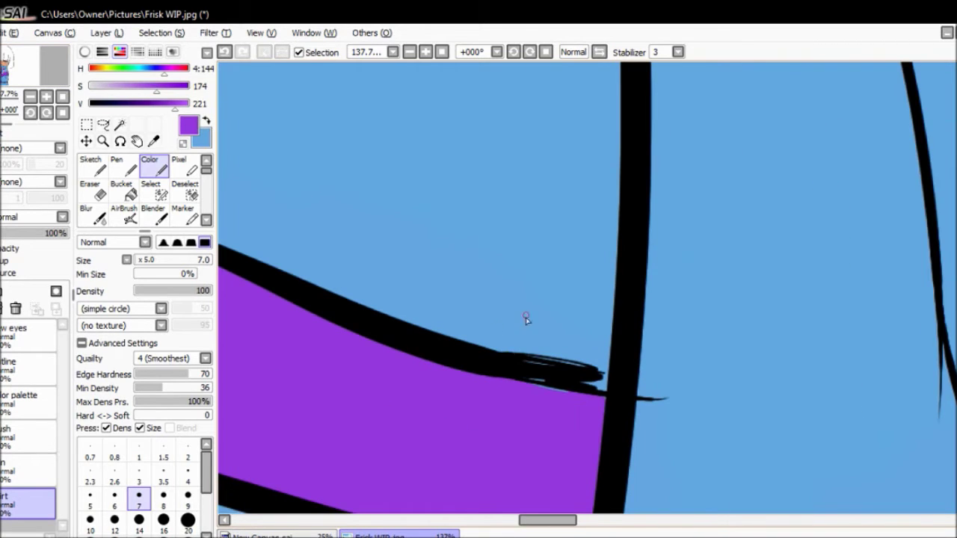
key("x")
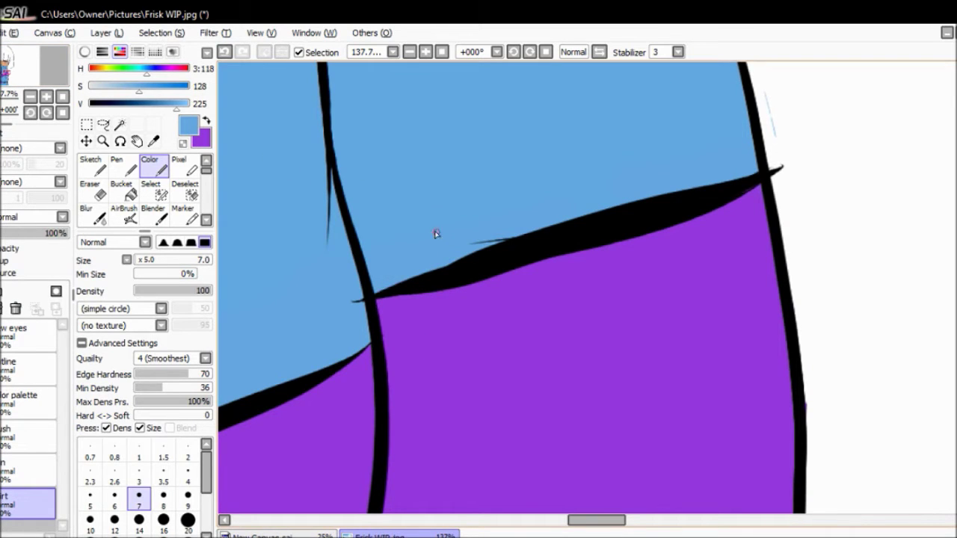
key("e")
mouse_move(758, 117)
left_mouse_down()
mouse_move(765, 137)
mouse_move(773, 120)
left_mouse_up()
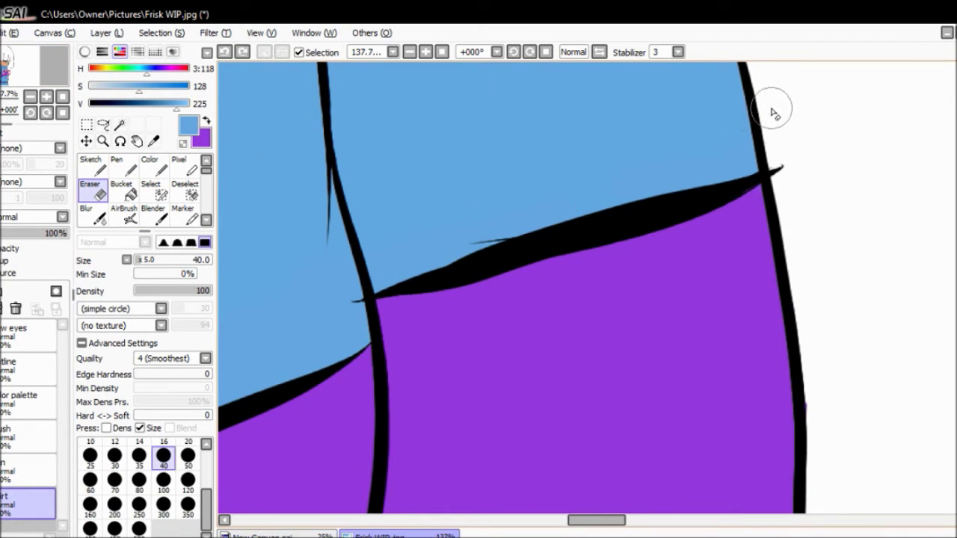
key("n")
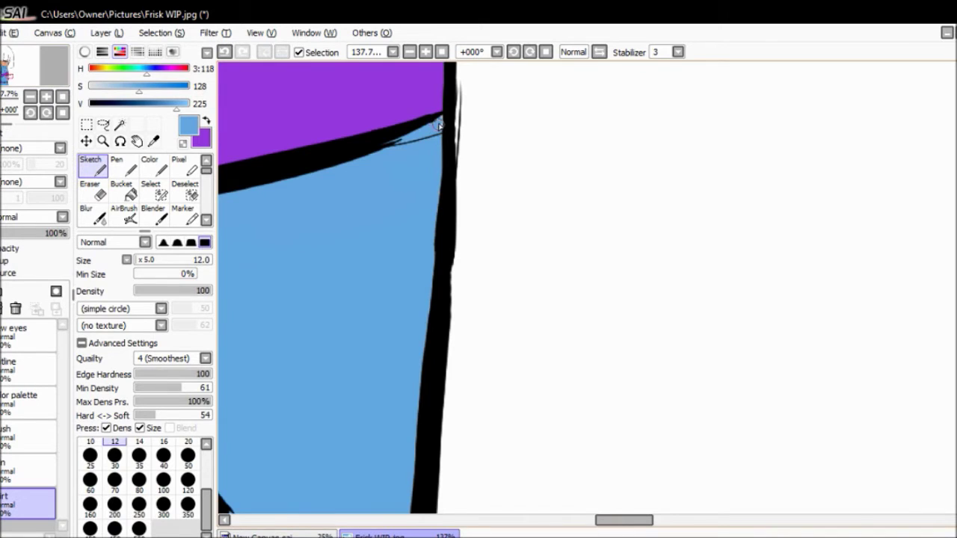
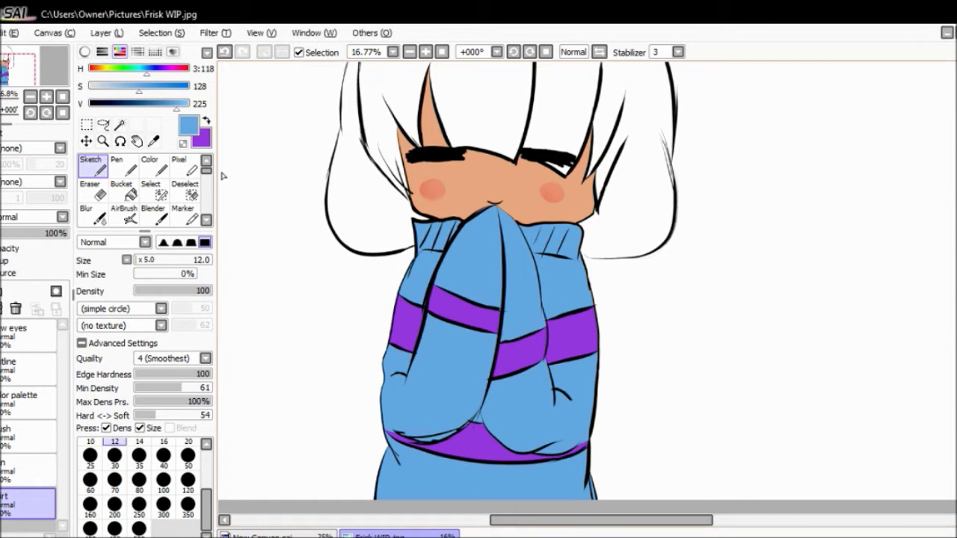
Reset the canvas rotation to 0 degrees and add a new hair layer directly above the skin layer.
scroll(587, 287, "up", 3)
scroll(288, 160, "up", 5)
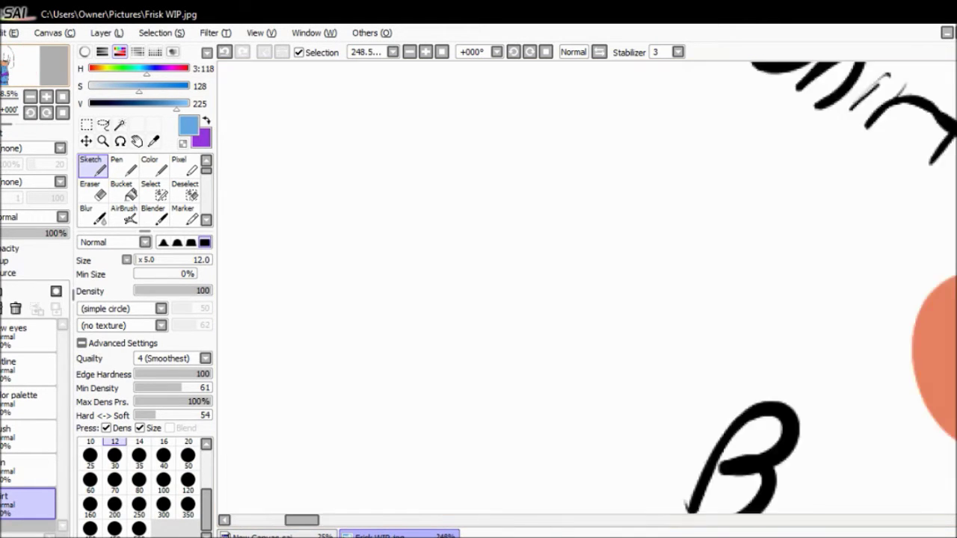
scroll(587, 288, "down", 5)
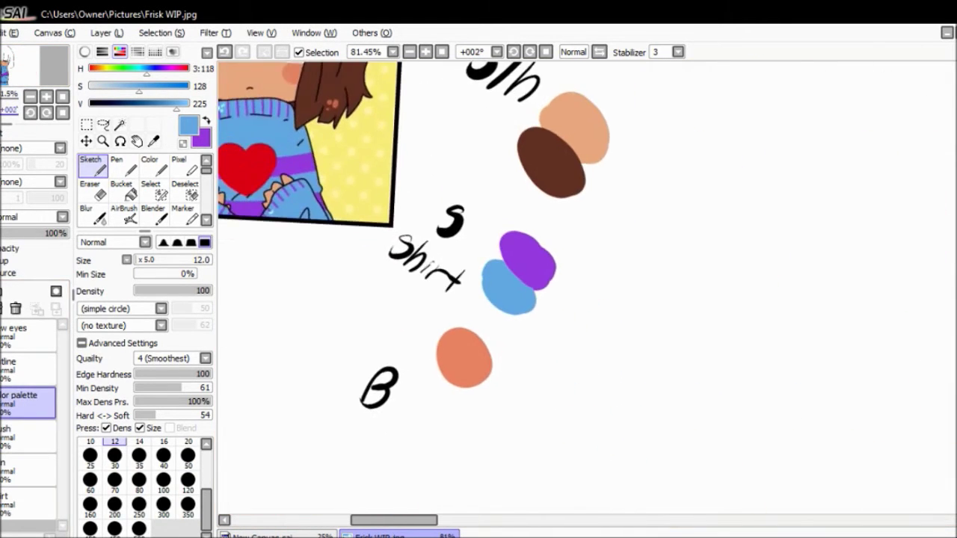
key("Home")
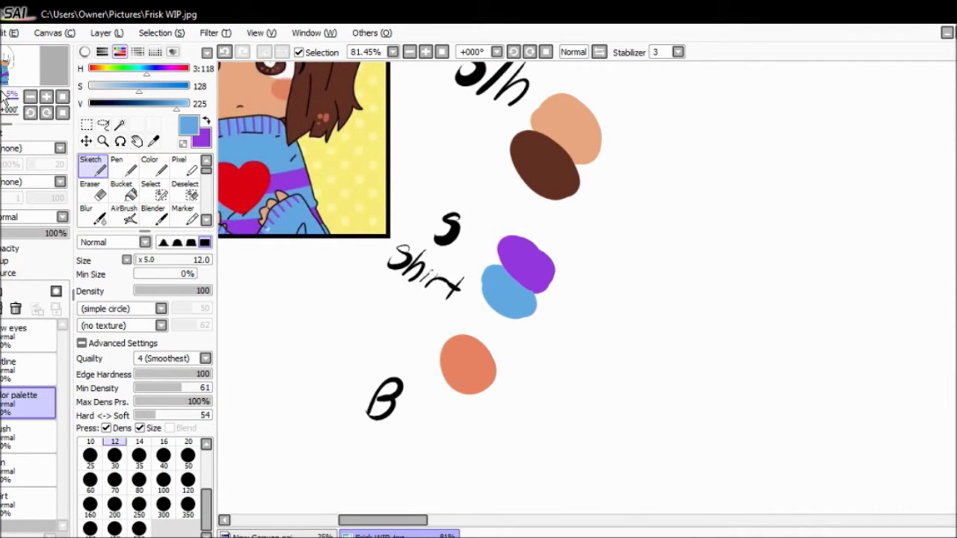
left_click(83, 344)
left_click(30, 469)
key("ctrl+shift+n")
left_click_drag(57, 456, 33, 449)
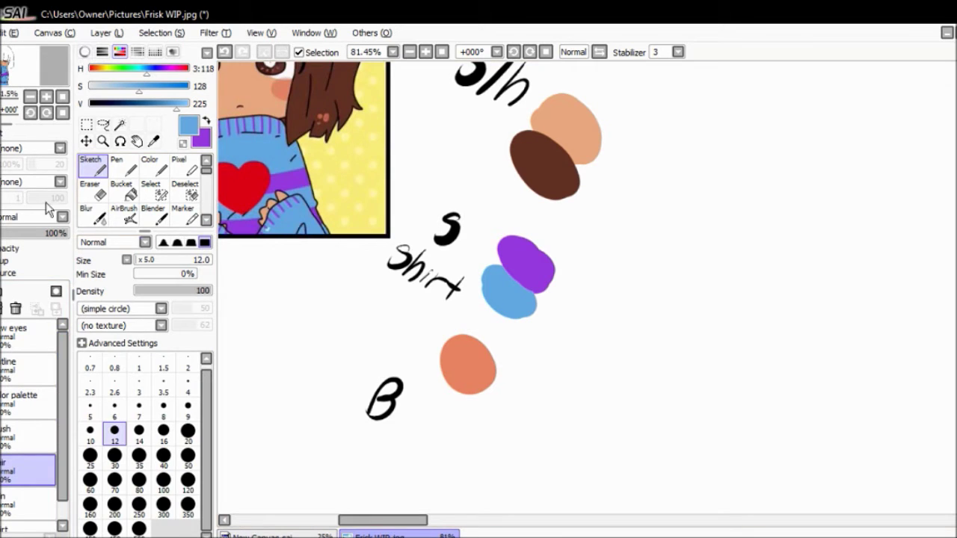
Sample the dark brown hair colour from the reference palette.
key("minus")
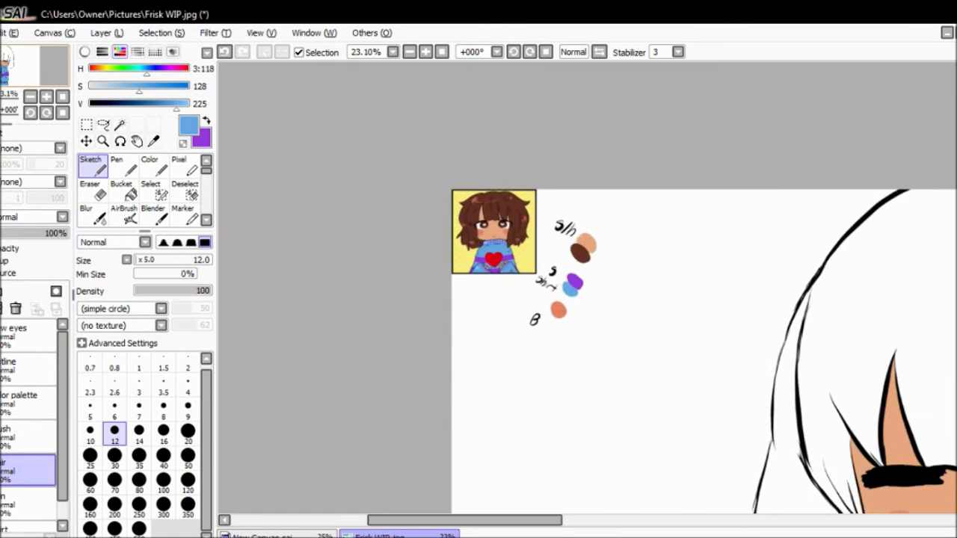
key("plus")
key("minus")
right_click(305, 153)
key("plus")
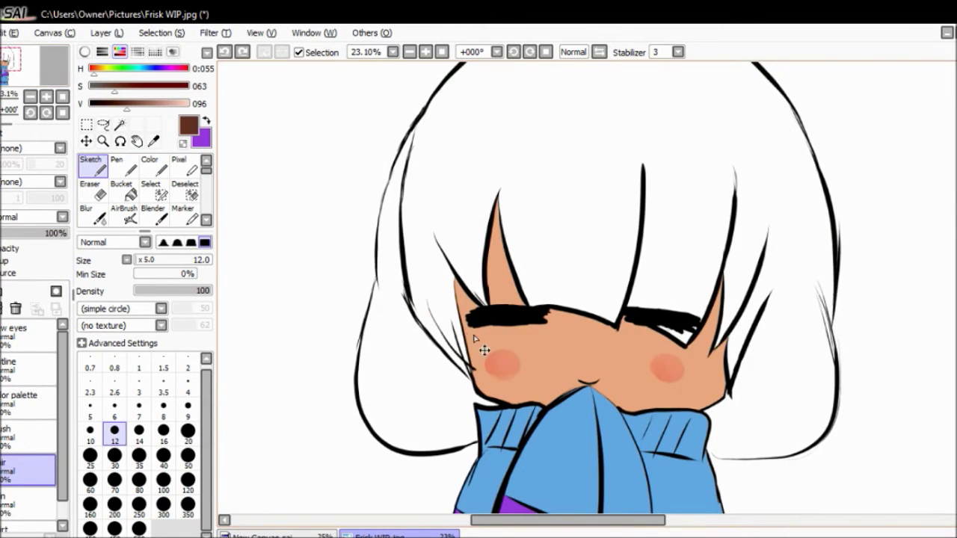
Enlarge the Sketch brush and move the hair layer beneath the shirt layer.
key("bracketright")
key("bracketright")
key("bracketright")
key("bracketright")
key("bracketright")
key("bracketright")
key("bracketright")
mouse_move(34, 471)
left_mouse_down()
mouse_move(45, 522)
mouse_move(33, 531)
left_mouse_up()
Paint the whole hair area dark brown with the Sketch tool at size 300.
key("bracketright")
key("bracketright")
key("bracketright")
key("bracketright")
key("bracketright")
key("bracketright")
key("bracketright")
key("bracketright")
key("bracketright")
key("bracketright")
mouse_move(440, 306)
left_mouse_down()
mouse_move(445, 378)
mouse_move(462, 421)
left_mouse_up()
mouse_move(386, 414)
left_mouse_down()
mouse_move(389, 326)
mouse_move(430, 410)
mouse_move(438, 258)
mouse_move(475, 197)
mouse_move(590, 305)
mouse_move(667, 323)
mouse_move(699, 234)
mouse_move(726, 368)
mouse_move(699, 423)
mouse_move(762, 447)
mouse_move(815, 422)
mouse_move(820, 386)
mouse_move(737, 411)
mouse_move(801, 326)
mouse_move(813, 260)
mouse_move(733, 120)
mouse_move(610, 190)
mouse_move(468, 185)
mouse_move(404, 270)
left_mouse_up()
scroll(575, 195, "up", 2)
left_click(510, 153)
mouse_move(510, 153)
left_mouse_down()
mouse_move(638, 181)
mouse_move(767, 241)
mouse_move(750, 192)
mouse_move(534, 158)
left_mouse_up()
mouse_move(445, 161)
left_mouse_down()
mouse_move(420, 233)
mouse_move(400, 236)
mouse_move(475, 215)
mouse_move(512, 192)
mouse_move(427, 213)
mouse_move(395, 278)
mouse_move(387, 411)
left_mouse_up()
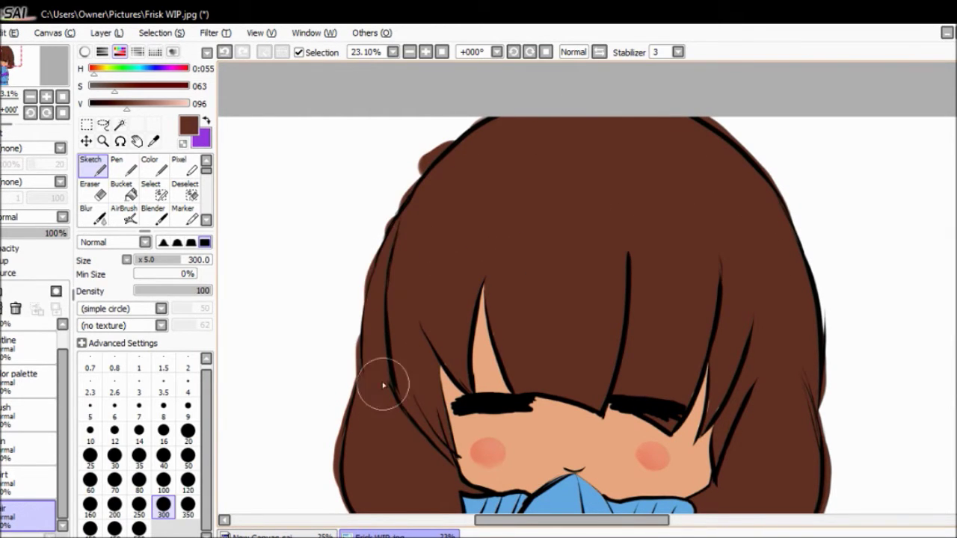
Erase the skin colour spilling past the fringe outlines on the skin layer with the size 40 eraser.
left_click(29, 449)
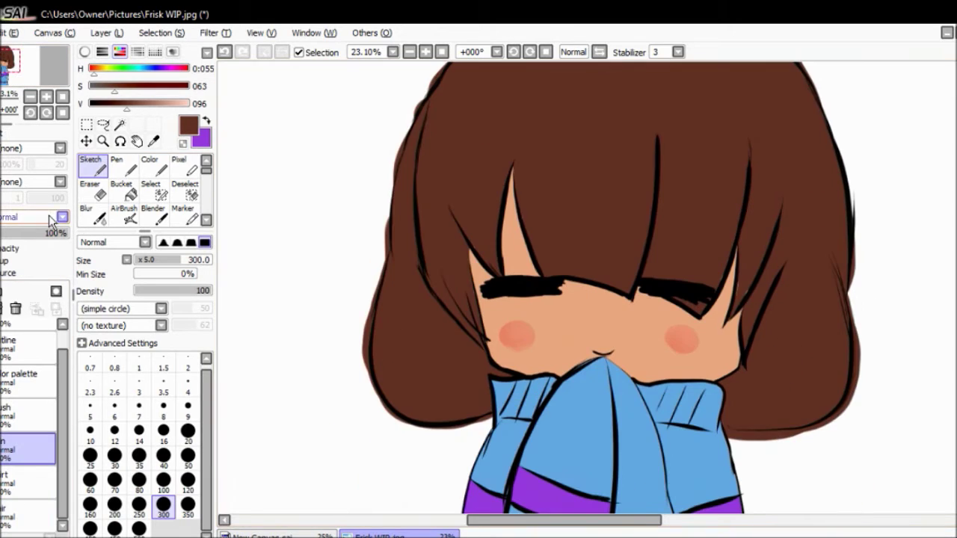
scroll(479, 299, "up", 4)
scroll(478, 299, "down", 2)
key("e")
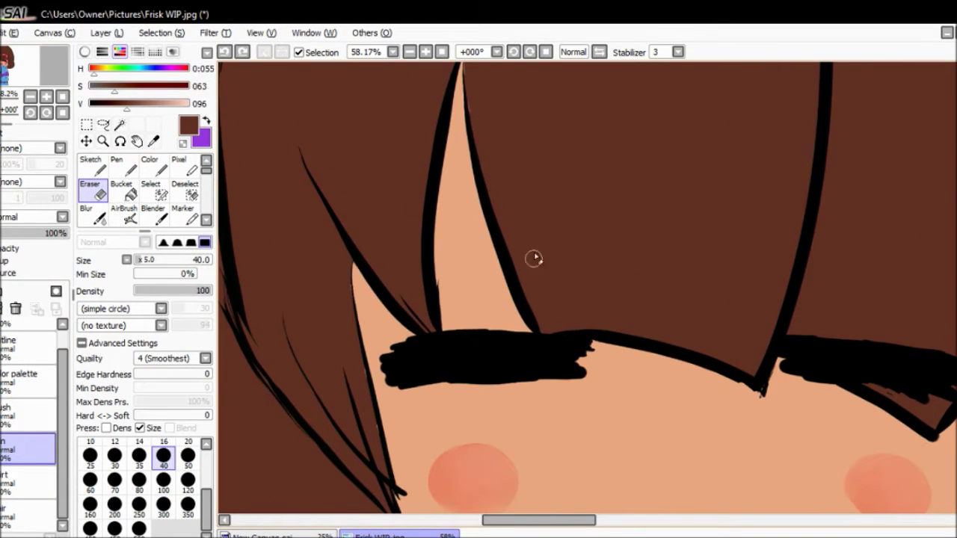
scroll(478, 288, "up", 5)
left_click_drag(436, 101, 563, 344)
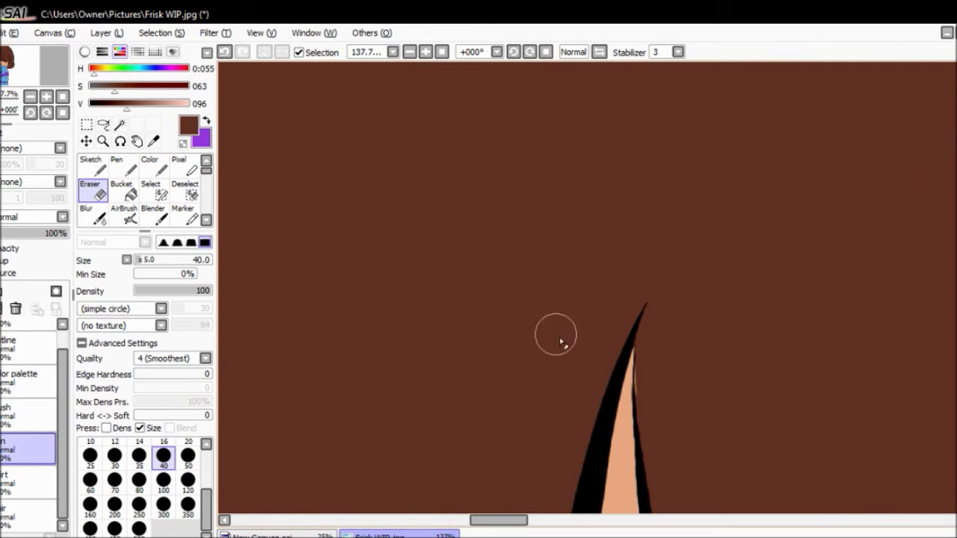
Try erasing the skin colour at the tip beside the hair strand, and undo it.
scroll(488, 234, "down", 4)
scroll(488, 234, "up", 4)
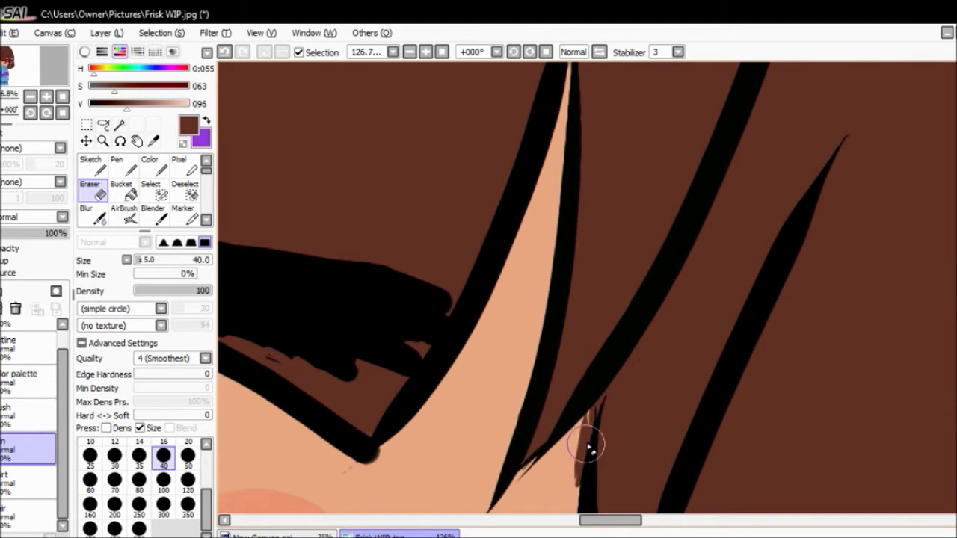
key("ctrl+z")
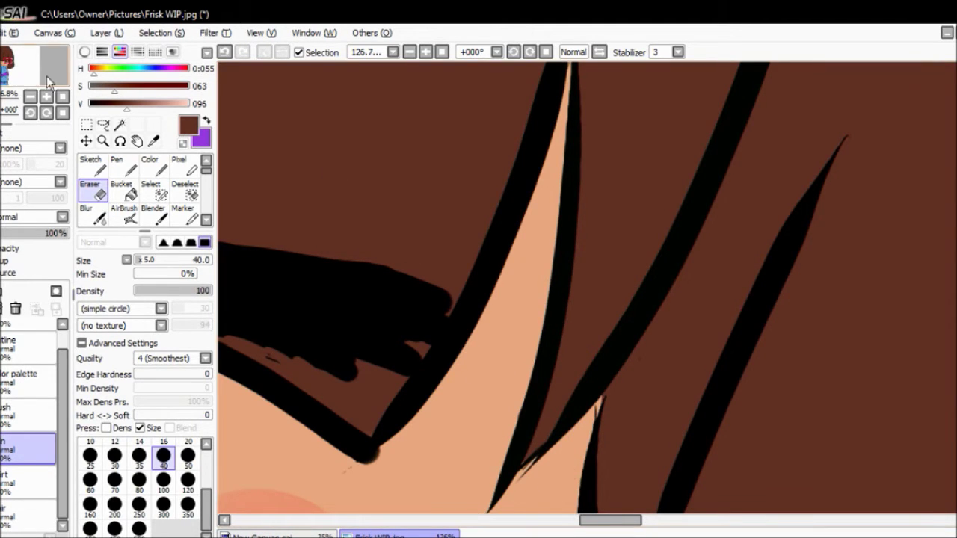
Erase stray skin and shirt colour spilling past the outlines around the collar and hair, working on each matching layer.
scroll(506, 299, "down", 3)
left_click_drag(506, 396, 299, 209)
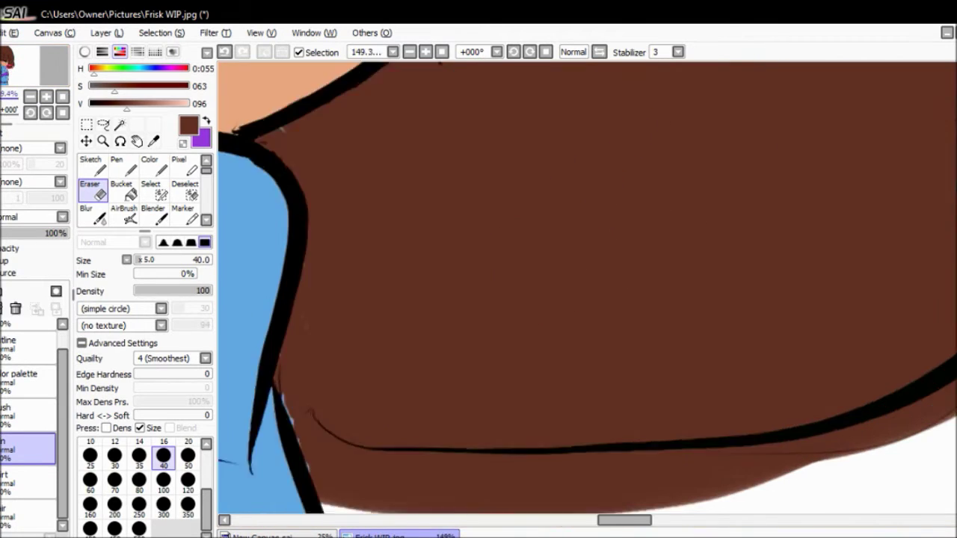
left_click(24, 475)
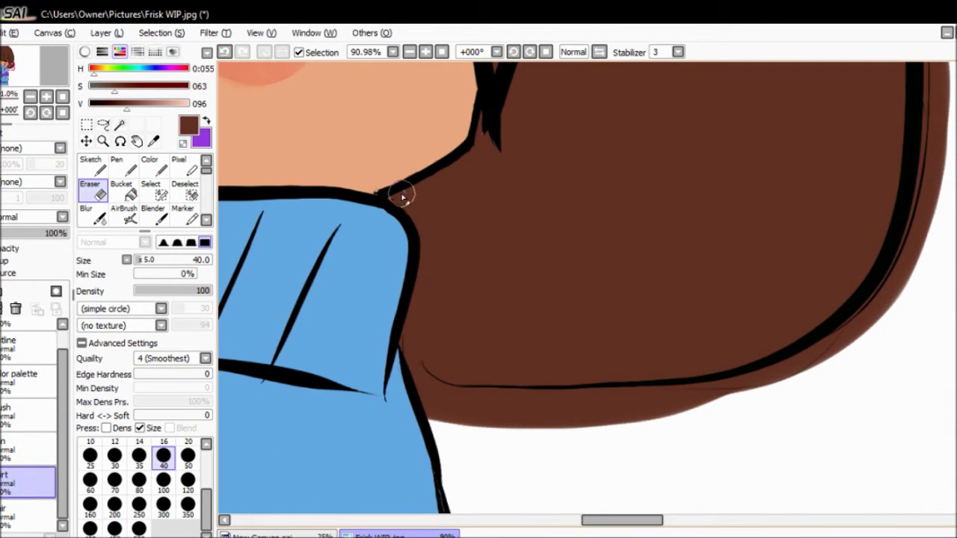
left_click_drag(23, 86, 17, 82)
left_click(23, 448)
left_click(22, 512)
mouse_move(15, 83)
left_mouse_down()
mouse_move(23, 75)
mouse_move(24, 83)
mouse_move(8, 75)
left_mouse_up()
left_click(22, 448)
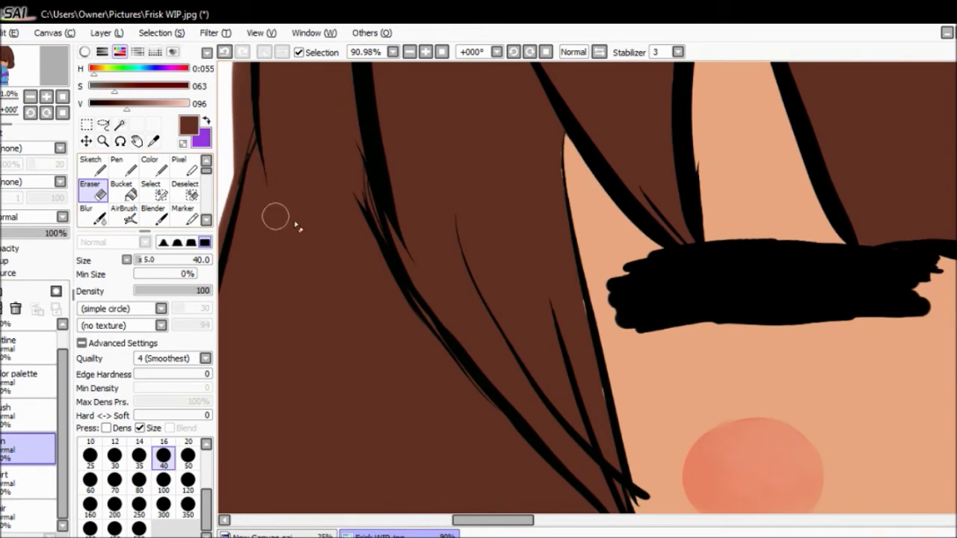
left_click_drag(17, 69, 8, 68)
On the hair layer, erase the brown spilling past the outline along the head's upper-left edge.
left_click(22, 512)
mouse_move(561, 291)
left_mouse_down()
mouse_move(492, 322)
mouse_move(410, 405)
mouse_move(464, 379)
left_mouse_up()
key("e")
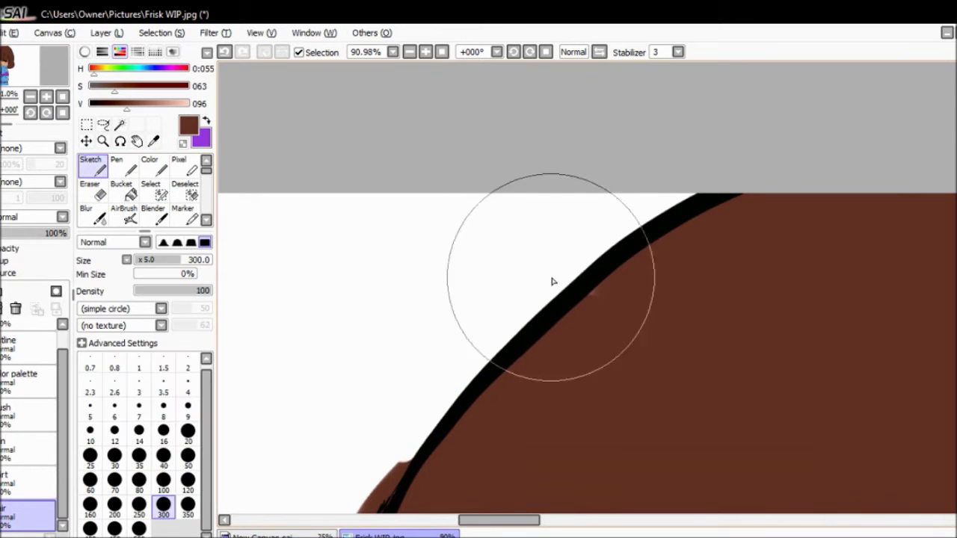
key("e")
scroll(587, 293, "down", 3)
mouse_move(569, 187)
left_mouse_down()
mouse_move(504, 261)
mouse_move(471, 333)
left_mouse_up()
scroll(417, 111, "down", 3)
mouse_move(417, 112)
left_mouse_down()
mouse_move(475, 117)
mouse_move(438, 240)
left_mouse_up()
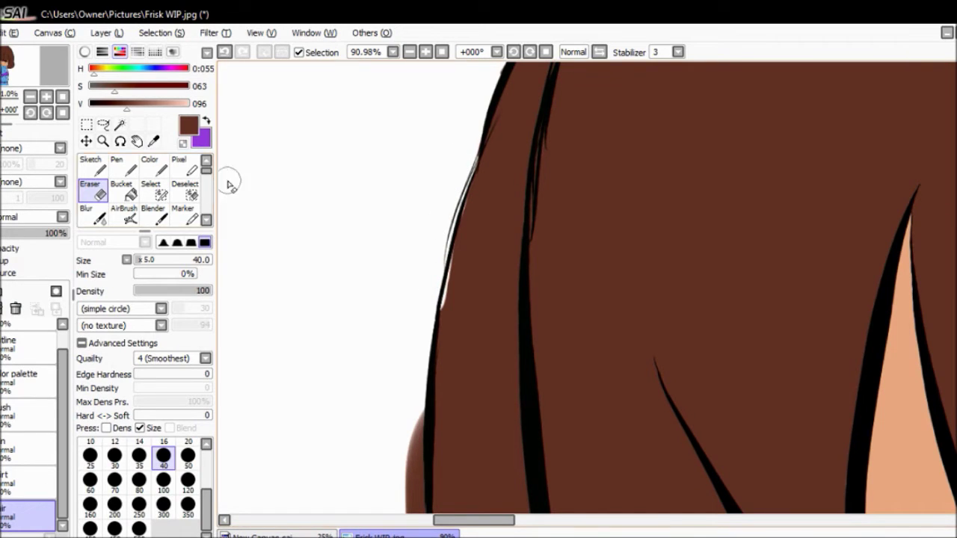
Patch the white gaps inside the hair's left outline with brown, using the Sketch brush at size 16.
left_click(91, 168)
left_click(163, 430)
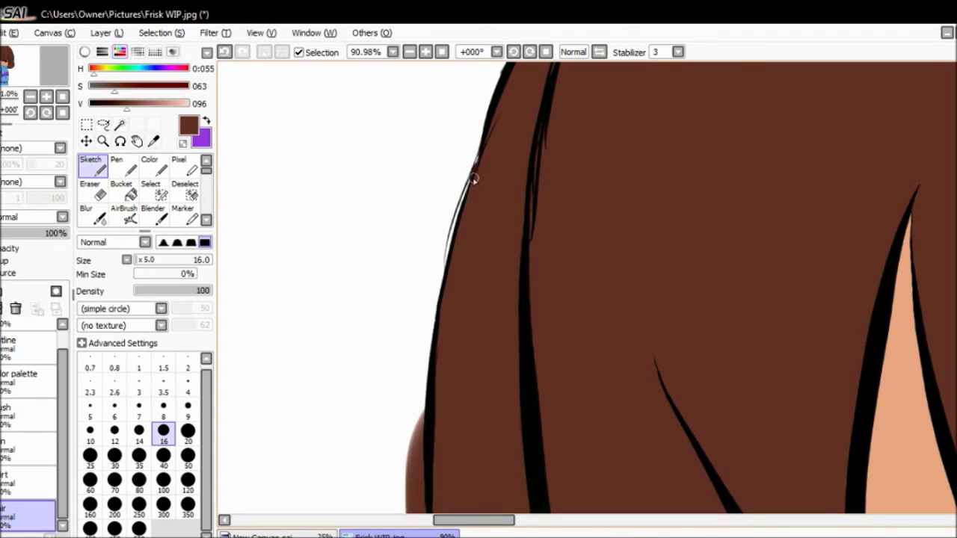
key("ctrl+z")
scroll(448, 203, "down", 5)
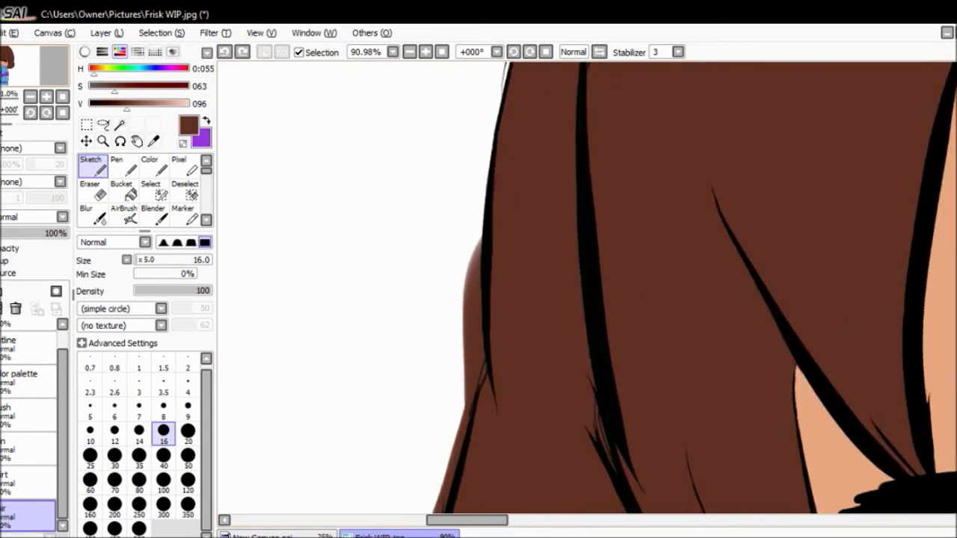
Erase the brown spilling past the outline down the hair's left side and around its lower-left curve.
left_click(91, 190)
mouse_move(469, 114)
left_mouse_down()
mouse_move(464, 272)
mouse_move(430, 389)
left_mouse_up()
left_click(5, 66)
mouse_move(488, 81)
left_mouse_down()
mouse_move(446, 252)
mouse_move(432, 292)
left_mouse_up()
mouse_move(396, 224)
left_mouse_down()
mouse_move(416, 318)
mouse_move(482, 431)
mouse_move(600, 486)
mouse_move(710, 492)
mouse_move(876, 456)
left_mouse_up()
Trim the excess brown below the hair's lower-right outline and fill the over-erased gap with the Sketch brush.
left_click(6, 71)
mouse_move(419, 318)
left_mouse_down()
mouse_move(588, 376)
mouse_move(474, 342)
mouse_move(526, 350)
mouse_move(732, 325)
mouse_move(545, 363)
mouse_move(867, 277)
mouse_move(923, 203)
mouse_move(938, 137)
left_mouse_up()
key("ctrl+z")
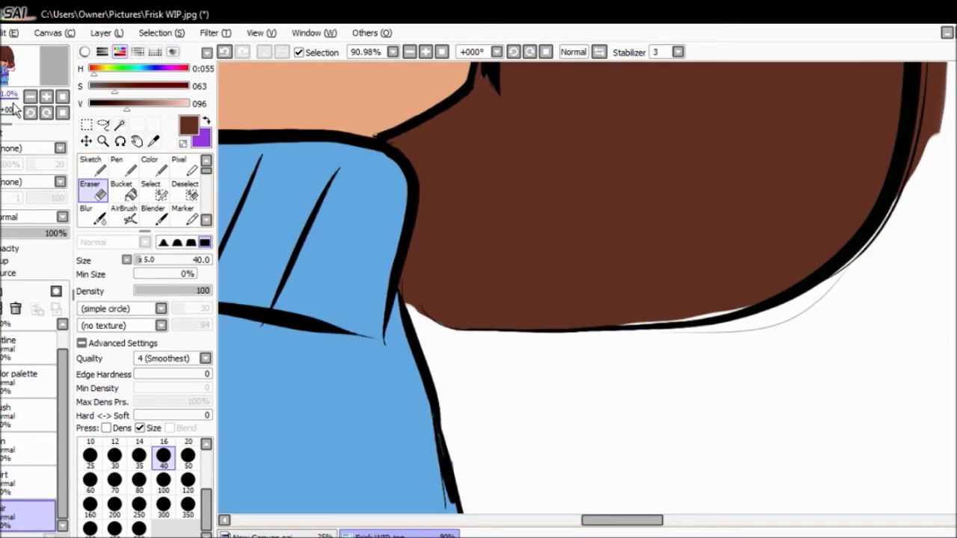
key("n")
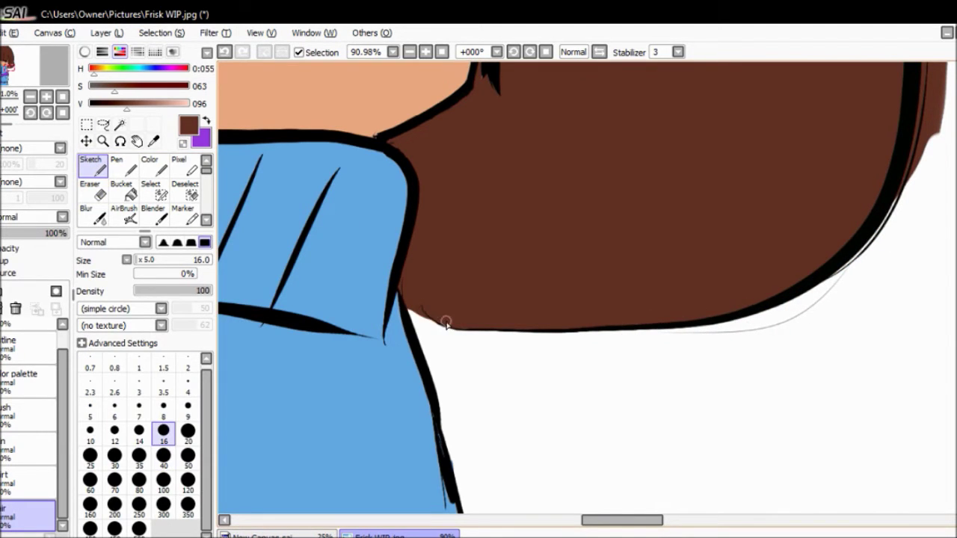
Erase the brown spilling past the outline along the hair's right side up to the crown.
left_click(91, 189)
left_click_drag(11, 74, 15, 74)
mouse_move(513, 423)
left_mouse_down()
mouse_move(525, 280)
mouse_move(452, 326)
mouse_move(465, 433)
left_mouse_up()
mouse_move(455, 276)
left_mouse_down()
mouse_move(451, 79)
mouse_move(337, 224)
mouse_move(519, 410)
left_mouse_up()
left_click_drag(510, 464, 528, 346)
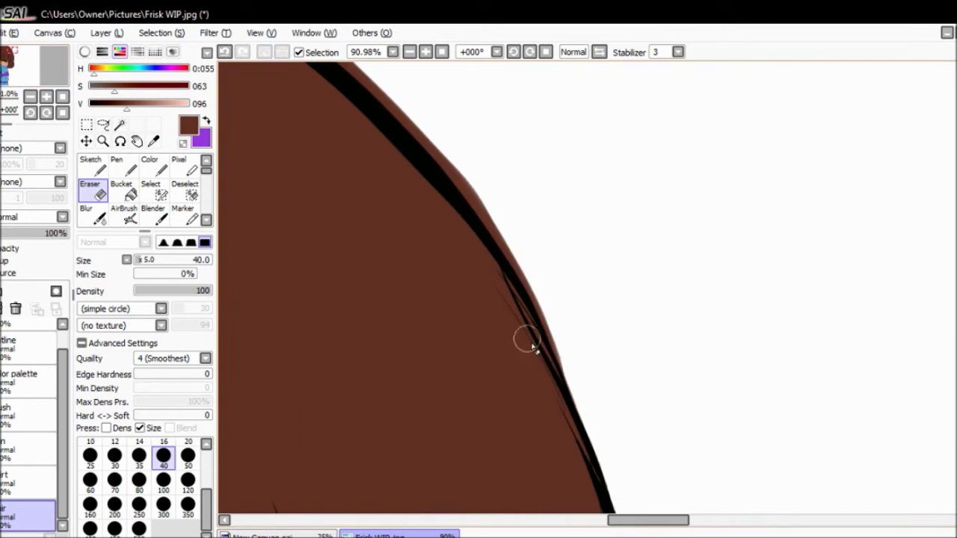
mouse_move(501, 224)
left_mouse_down()
mouse_move(444, 145)
mouse_move(363, 71)
mouse_move(472, 239)
mouse_move(302, 123)
left_mouse_up()
left_click_drag(25, 80, 7, 75)
scroll(6, 77, "down", 4)
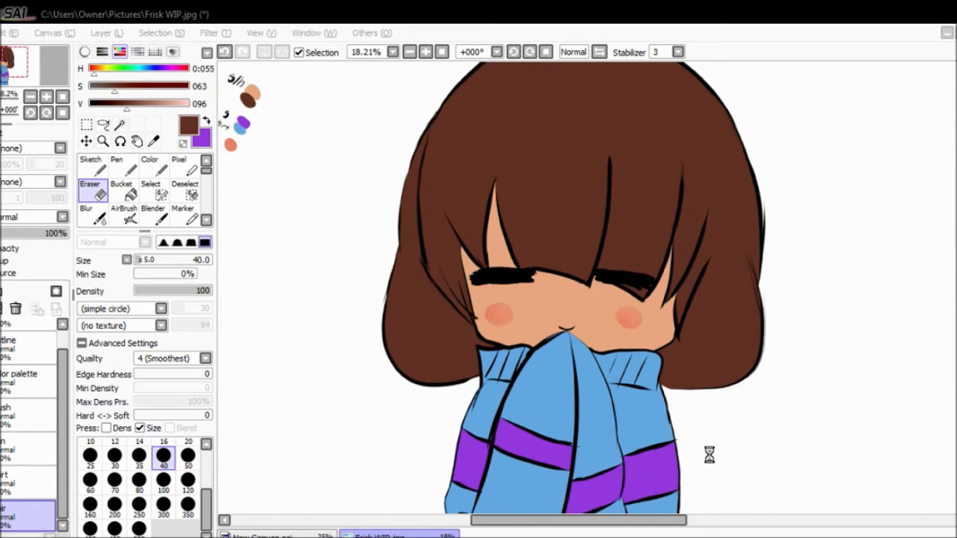
Create a new layer named Shade and mix a darker skin tone with V 192 from the face colour.
scroll(575, 244, "up", 3)
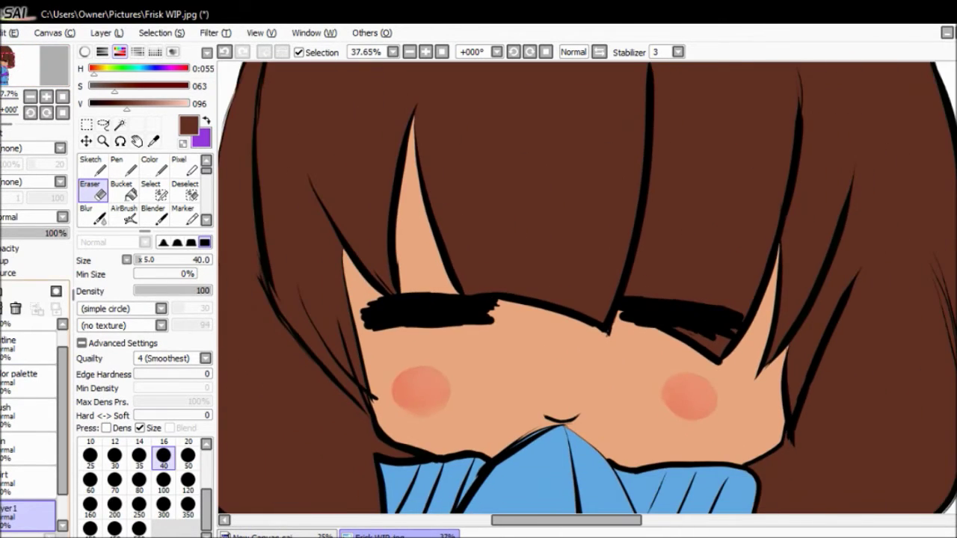
left_click(6, 292)
key("Return")
left_click(506, 341, "alt")
left_click(163, 105)
Try selecting the face's skin area with the Magic Wand and the selection brush.
left_click(120, 124)
left_click(488, 352)
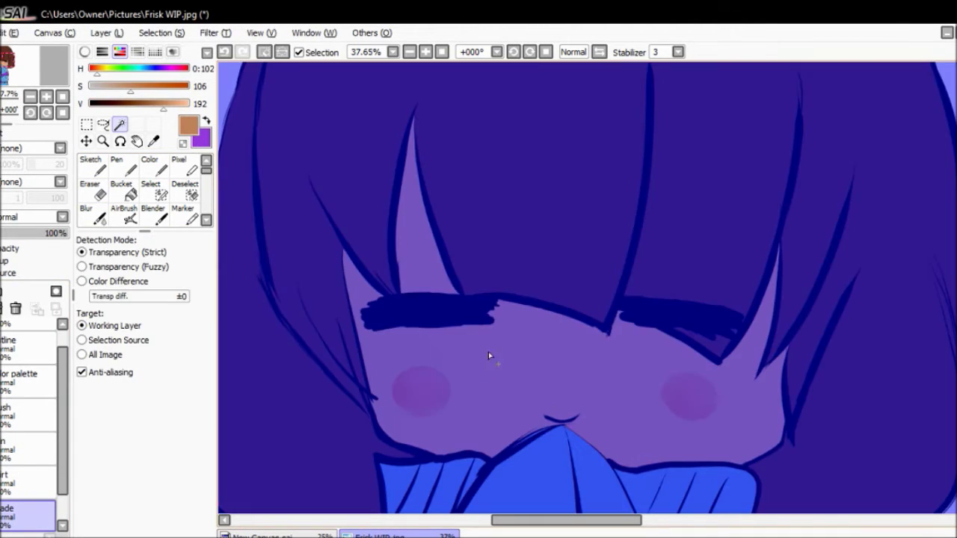
key("ctrl+d")
left_click(150, 188)
mouse_move(415, 141)
left_mouse_down()
mouse_move(411, 213)
mouse_move(457, 312)
mouse_move(591, 351)
left_mouse_up()
left_click(102, 174)
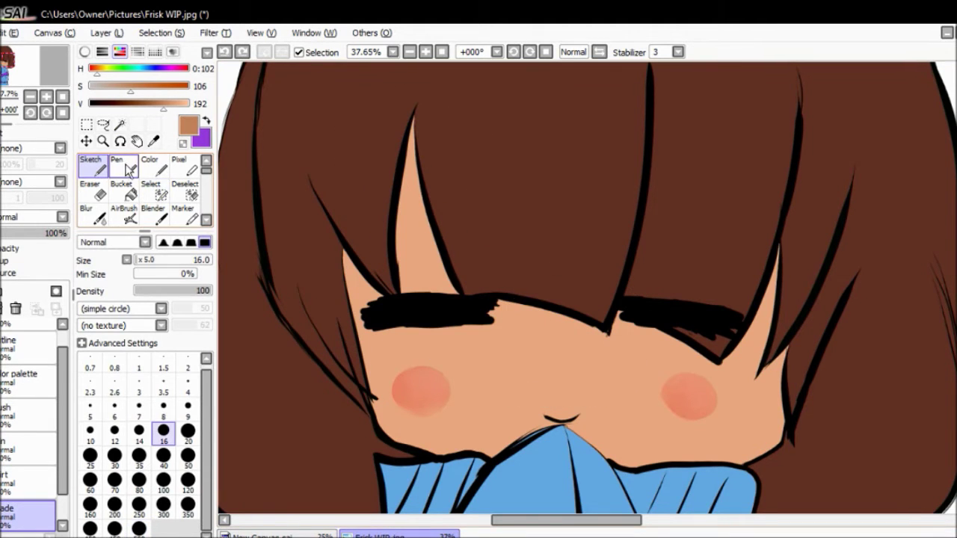
Try the Magic Wand again on the skin strip between the fringe strands.
left_click(103, 124)
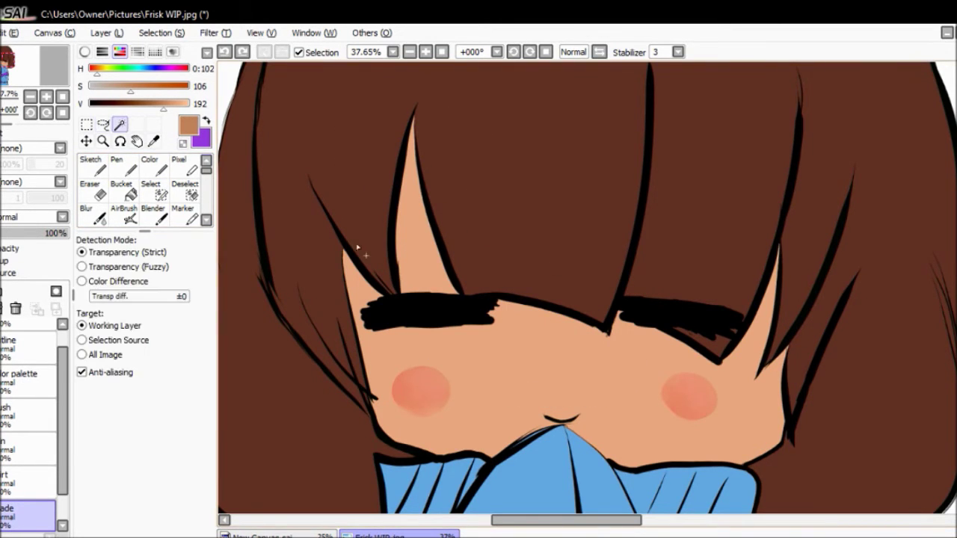
left_click(403, 273)
left_click(119, 124)
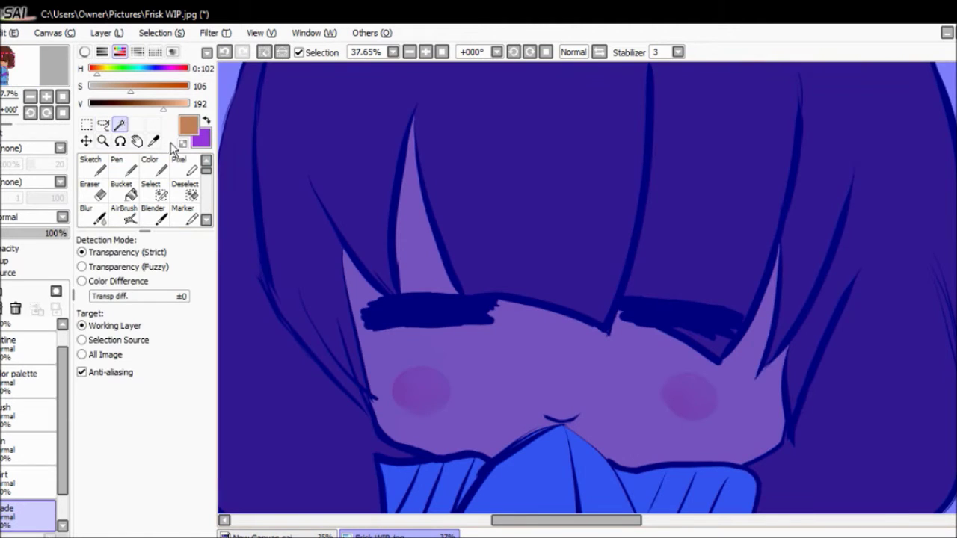
left_click(103, 124)
scroll(366, 282, "down", 4)
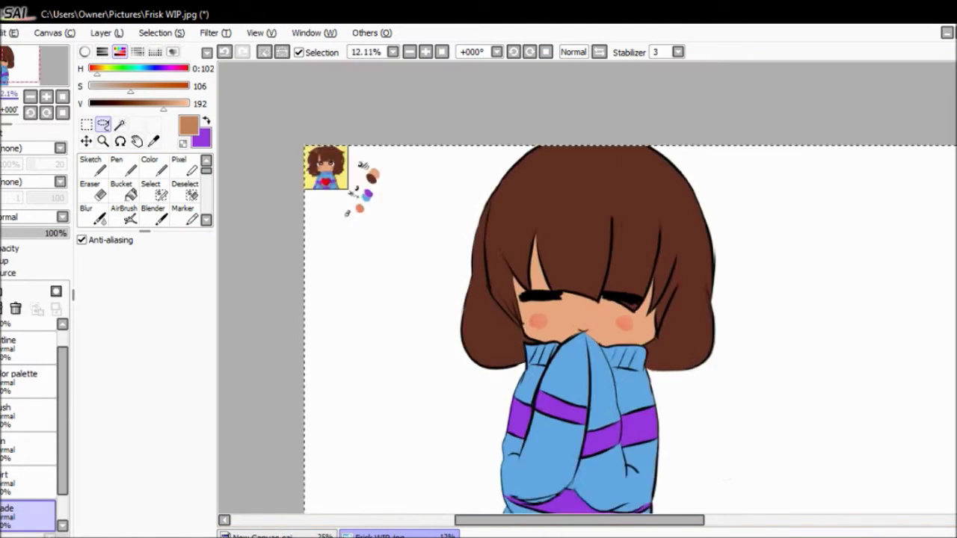
scroll(366, 282, "up", 1)
Select with the Magic Wand beside the character and remove the area there with the Deselect brush at size 500.
left_click(120, 124)
left_click(420, 339)
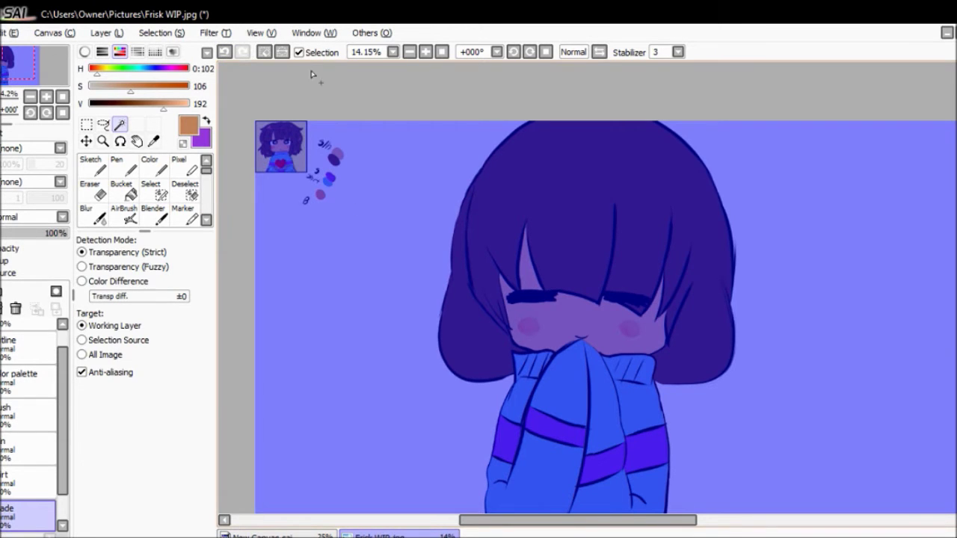
left_click(185, 189)
mouse_move(322, 224)
left_mouse_down()
mouse_move(310, 316)
mouse_move(341, 263)
left_mouse_up()
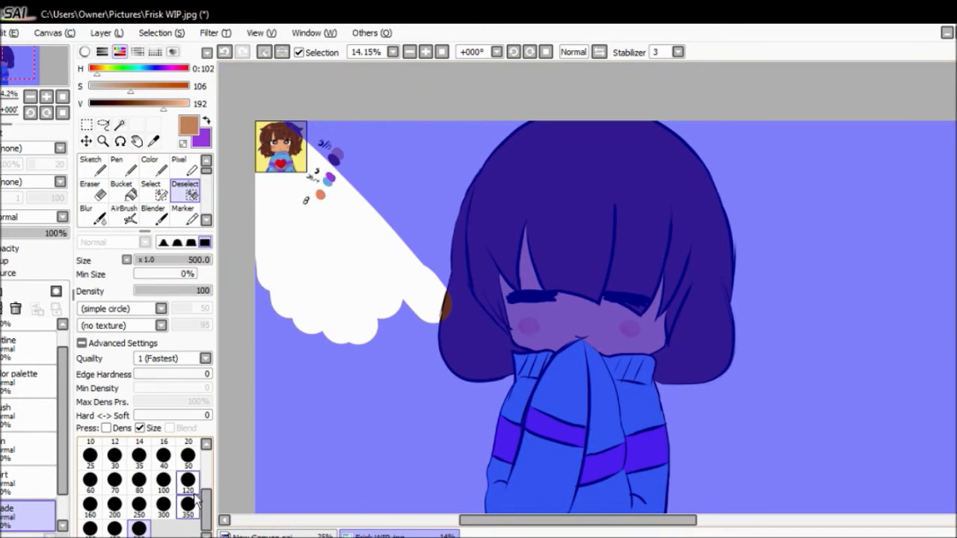
left_click_drag(374, 299, 277, 513)
Reselect the blank area with the Magic Wand in Transparency (Strict) mode and sample the background white.
left_click(120, 124)
left_click(103, 124)
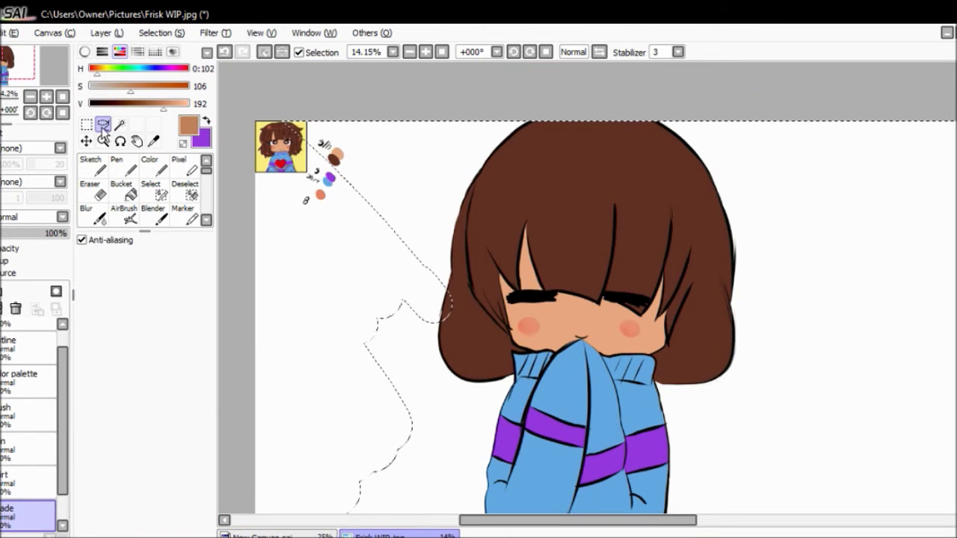
left_click(119, 124)
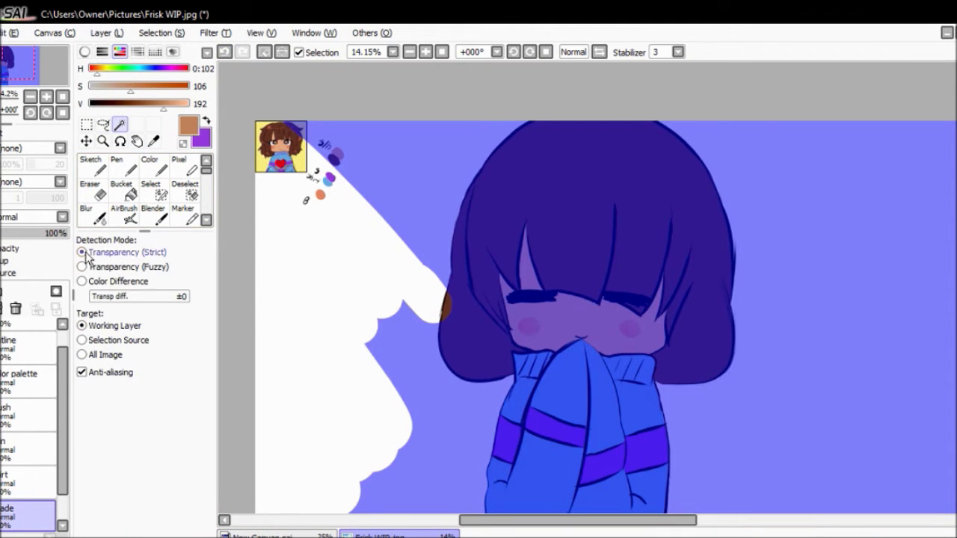
left_click(336, 200)
left_click(401, 348, "alt")
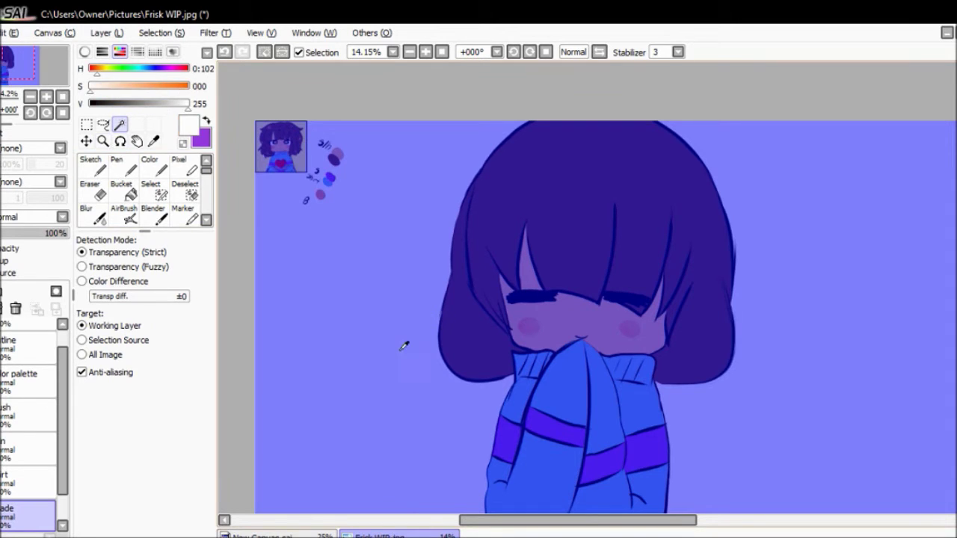
Brush away the selection over the character and the surrounding canvas with the Deselect brush at size 500.
left_click(122, 172)
left_click(91, 191)
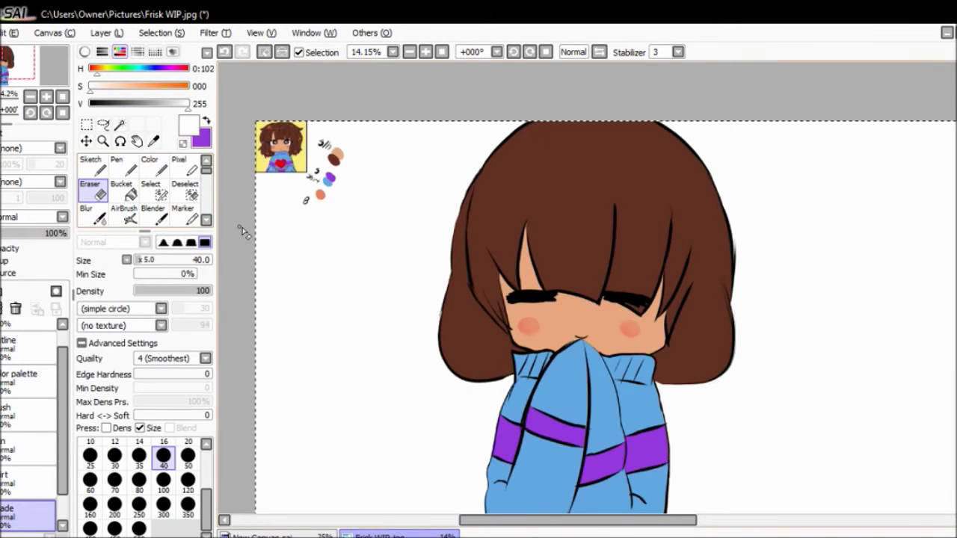
left_click(185, 191)
mouse_move(291, 217)
left_mouse_down()
mouse_move(467, 243)
mouse_move(555, 118)
left_mouse_up()
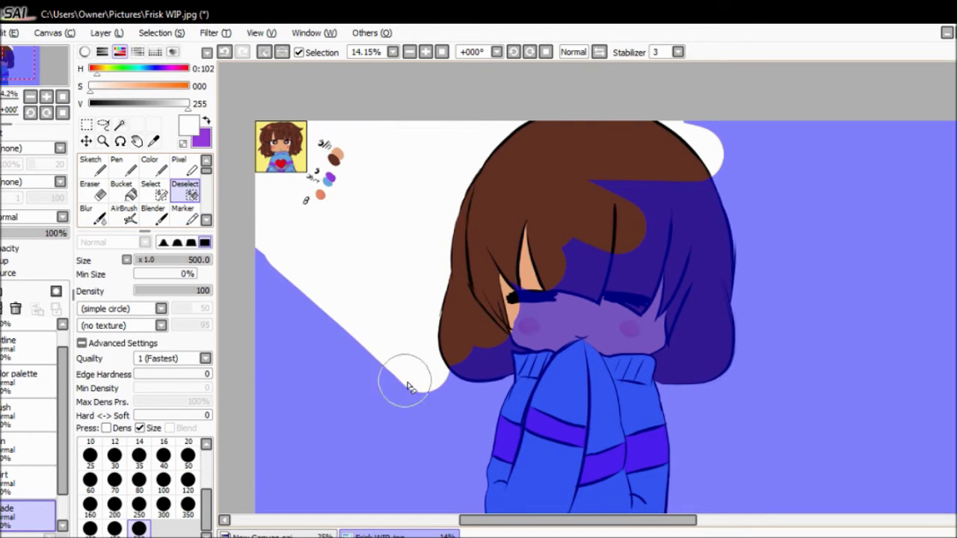
mouse_move(406, 380)
left_mouse_down()
mouse_move(284, 465)
mouse_move(720, 509)
mouse_move(444, 380)
mouse_move(770, 418)
mouse_move(729, 152)
mouse_move(780, 231)
mouse_move(678, 367)
left_mouse_up()
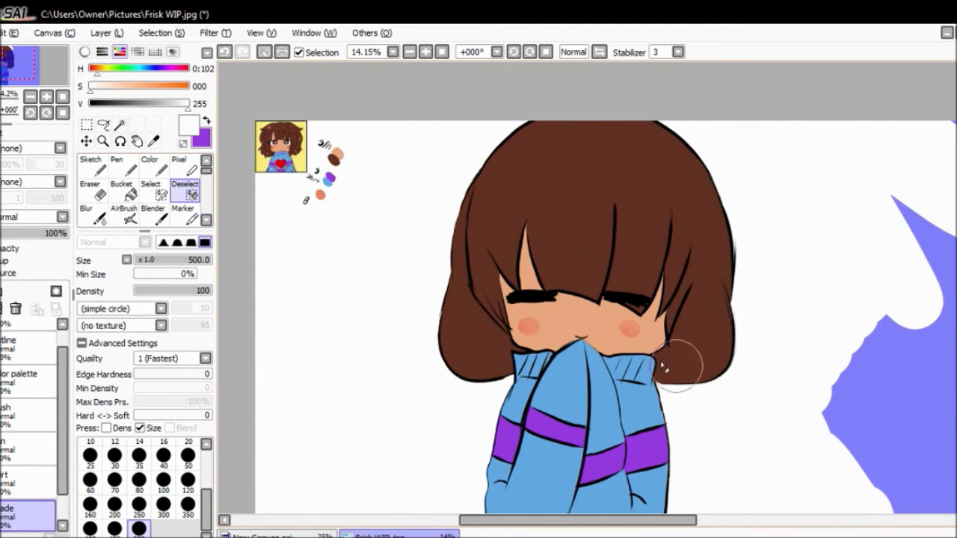
scroll(677, 367, "down", 3)
mouse_move(352, 389)
left_mouse_down()
mouse_move(682, 426)
mouse_move(883, 389)
left_mouse_up()
scroll(510, 423, "right", 5)
mouse_move(510, 423)
left_mouse_down()
mouse_move(683, 400)
mouse_move(513, 149)
mouse_move(695, 315)
left_mouse_up()
Check the canvas for leftover selected areas and clear them with the Deselect brush.
scroll(696, 314, "up", 1)
scroll(651, 249, "left", 5)
scroll(651, 249, "up", 2)
left_click(103, 167)
left_click(103, 124)
left_click(120, 125)
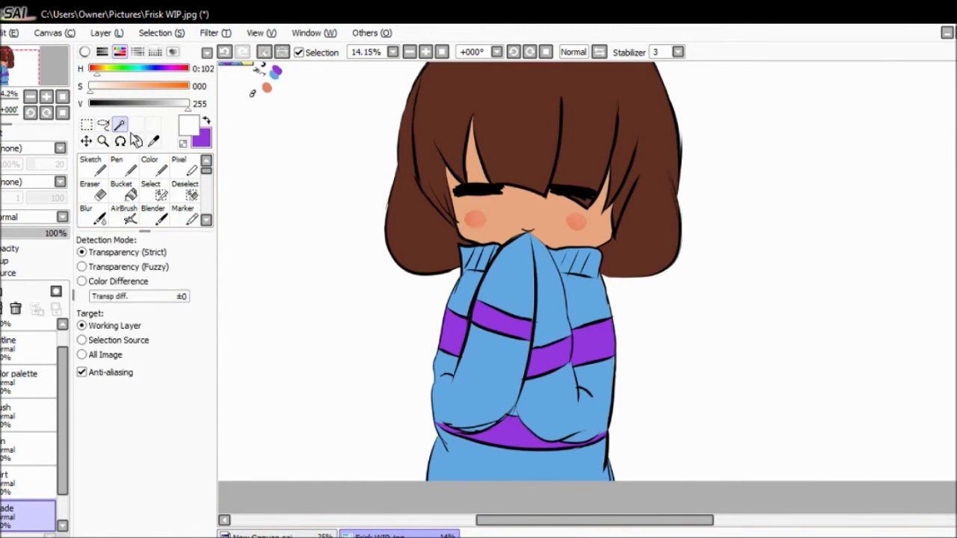
left_click(185, 191)
left_click(91, 166)
scroll(357, 194, "down", 3)
scroll(357, 194, "up", 3)
scroll(358, 194, "right", 1)
Mix a darker skin tone with V 194 from the palette swatch, choose the AirBrush, and move the Shade layer directly above Skin.
left_click(255, 100, "alt")
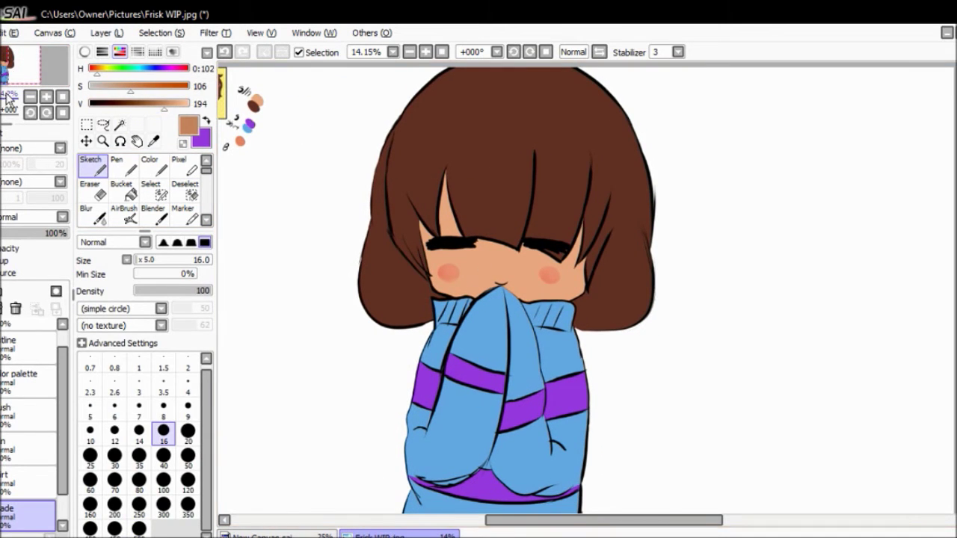
scroll(256, 100, "up", 5)
left_click(124, 215)
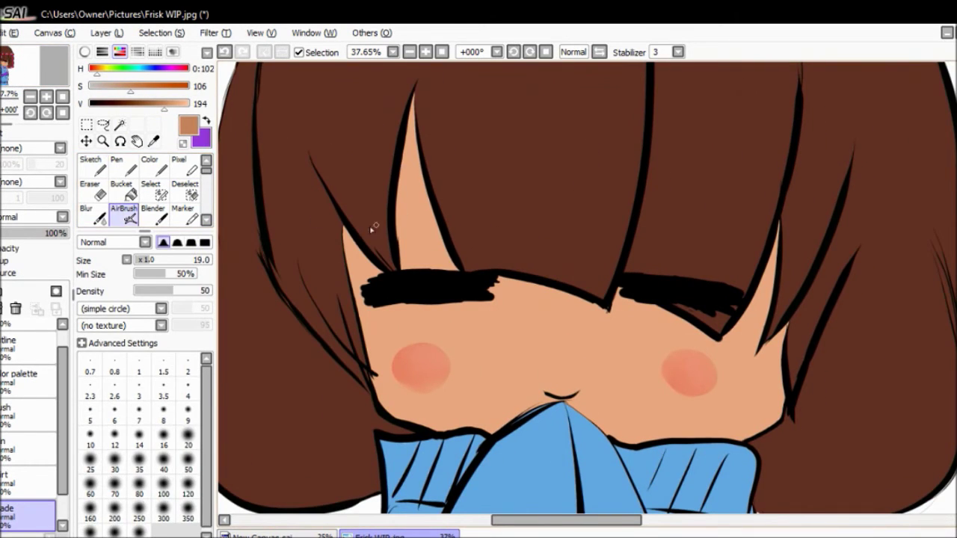
left_click_drag(28, 516, 36, 449)
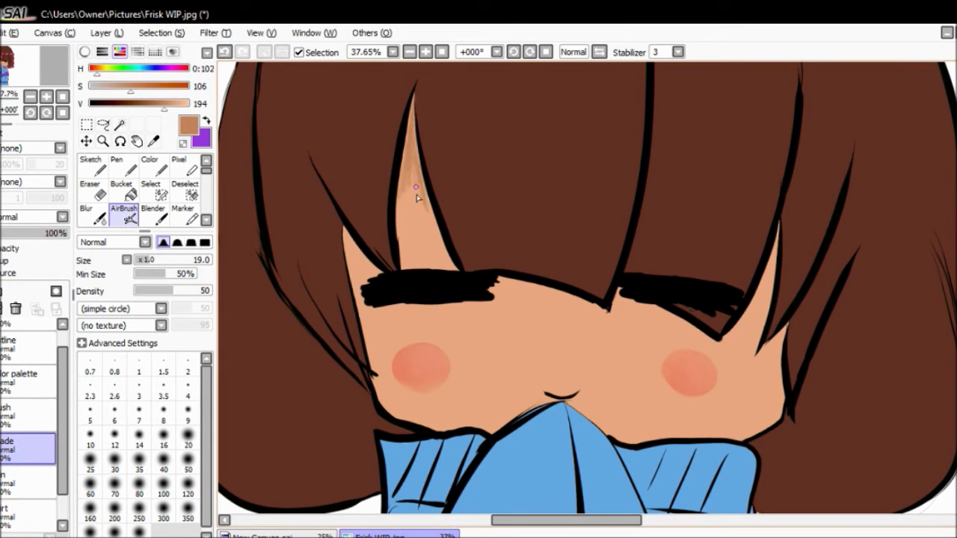
Try airbrushing a shadow at size 50 on the skin strip in the fringe and smoothing it with the Blender.
key("ctrl+z")
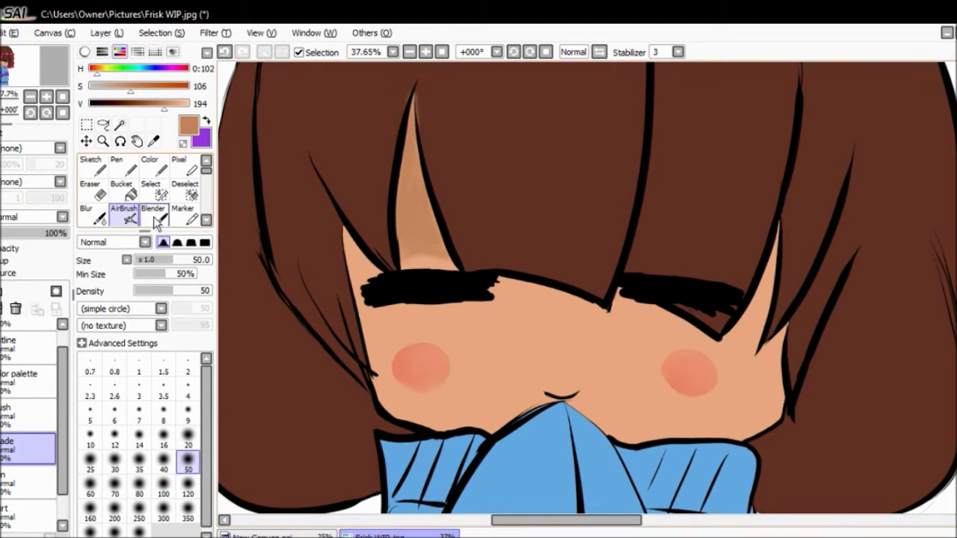
left_click(157, 217)
mouse_move(415, 128)
left_mouse_down()
mouse_move(471, 187)
mouse_move(438, 187)
left_mouse_up()
key("ctrl+z")
key("ctrl+z")
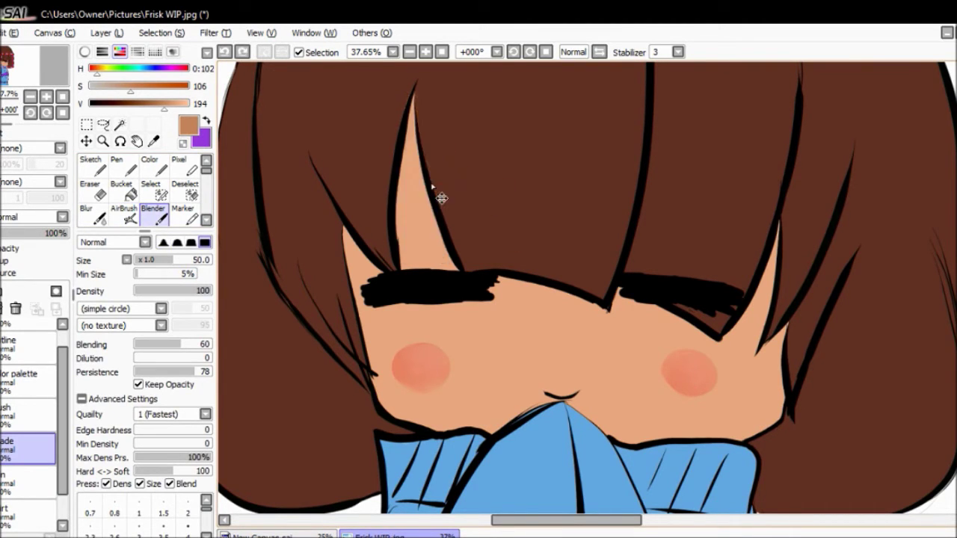
Try a lighter brown with V 134 on the fringe using the Blender, and undo the strokes.
left_click(465, 213, "alt")
mouse_move(455, 188)
left_mouse_down()
mouse_move(515, 222)
mouse_move(485, 246)
mouse_move(438, 145)
mouse_move(572, 154)
mouse_move(521, 192)
left_mouse_up()
key("ctrl+z")
key("ctrl+z")
key("ctrl+z")
Sample the hair brown, lighten it to V 146, and paint a highlight band on the upper left of the hair.
left_click(6, 58)
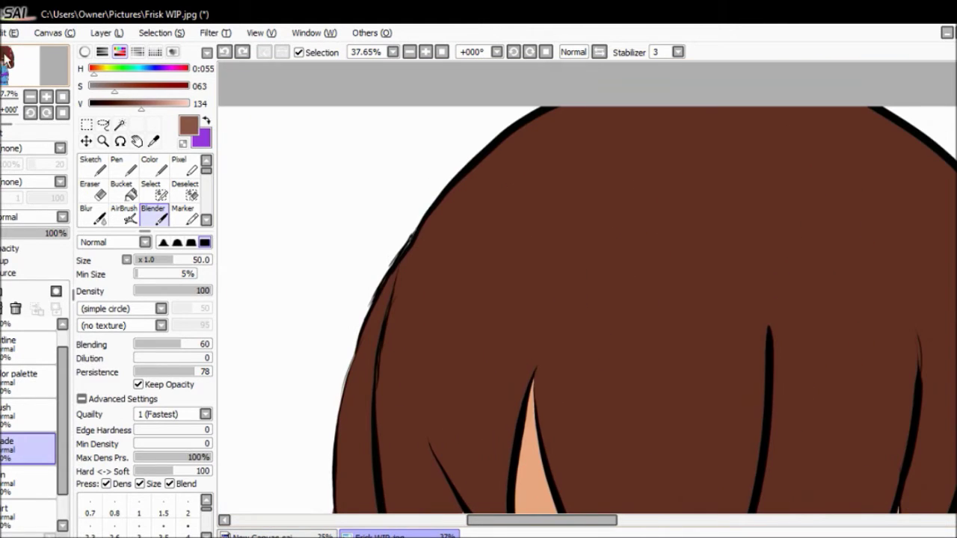
left_click(543, 233, "alt")
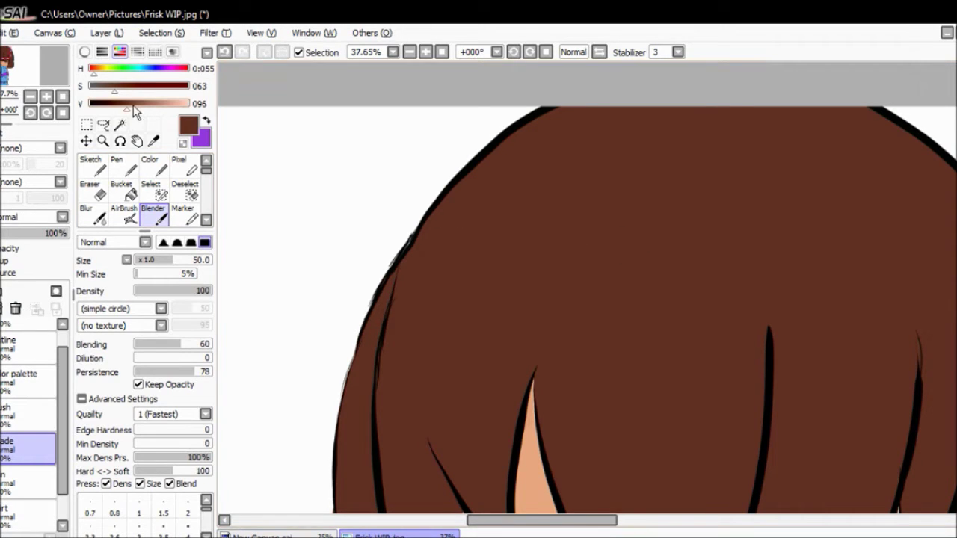
left_click_drag(131, 111, 146, 105)
mouse_move(449, 196)
left_mouse_down()
mouse_move(483, 244)
mouse_move(623, 220)
mouse_move(540, 216)
mouse_move(412, 239)
left_mouse_up()
left_click(91, 192)
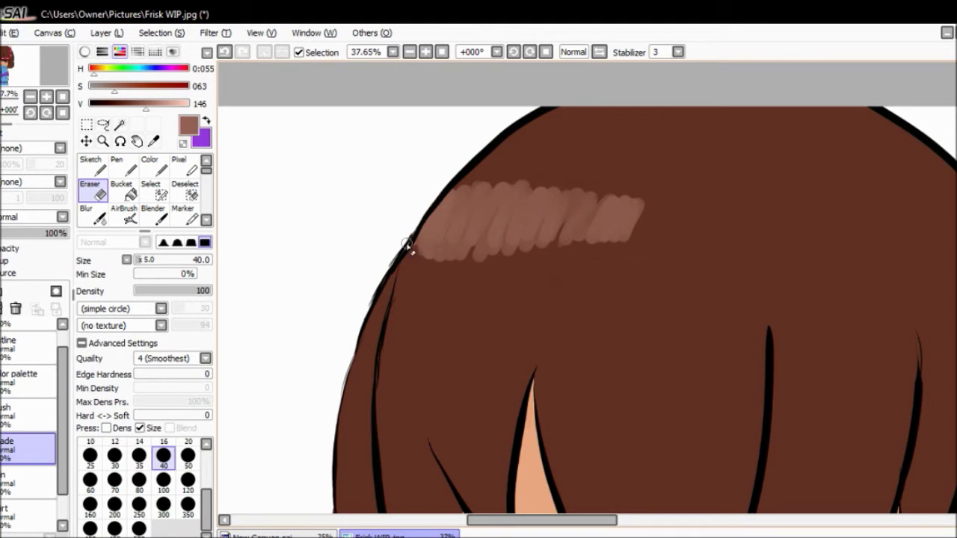
scroll(695, 485, "down", 3)
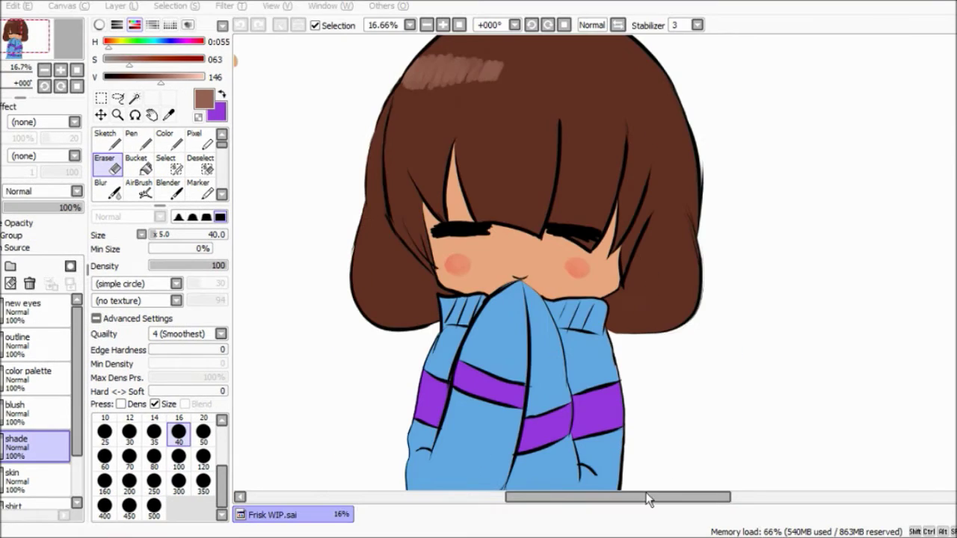
Choose the Marker and mix a darker skin shadow tone with V 208 from the face's skin colour.
scroll(419, 259, "up", 5)
scroll(484, 440, "down", 3)
scroll(479, 374, "up", 1)
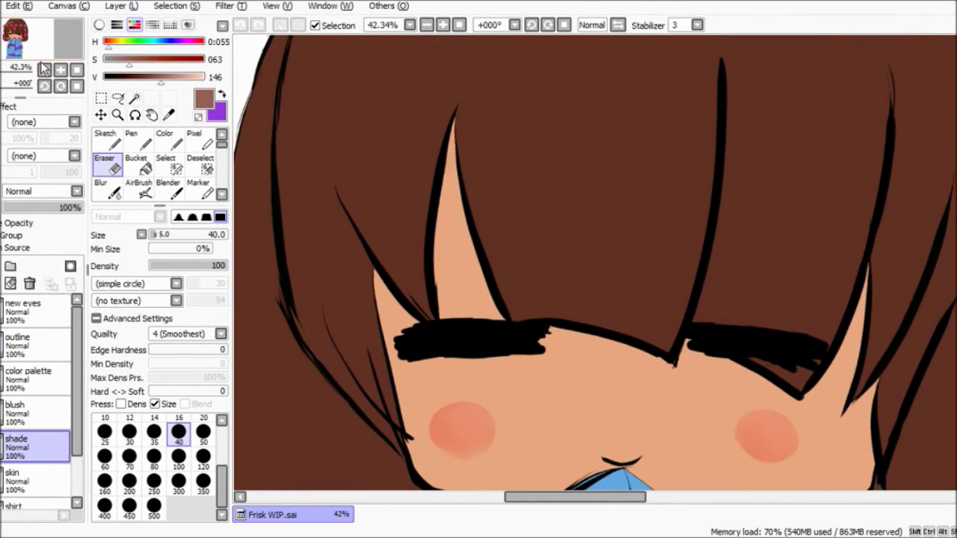
left_click(198, 187)
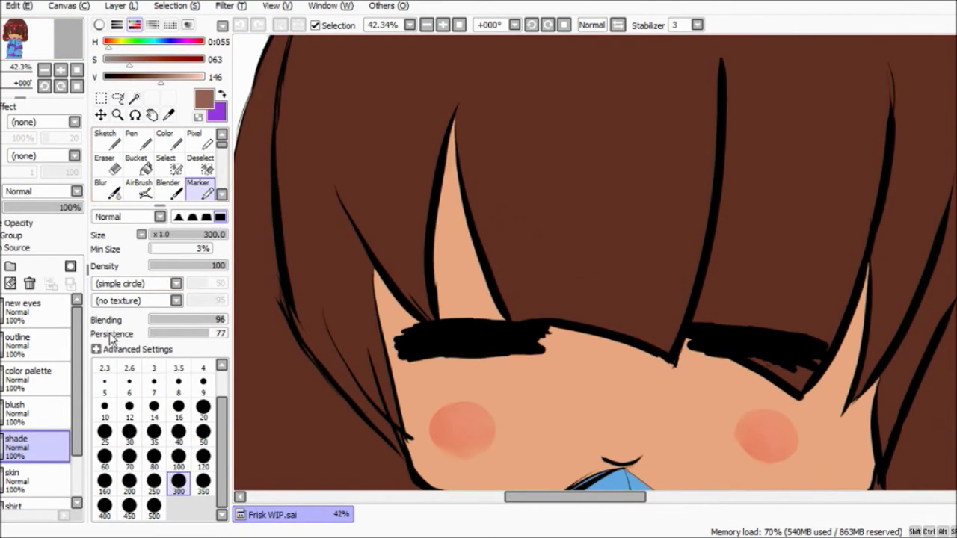
left_click(499, 292, "alt")
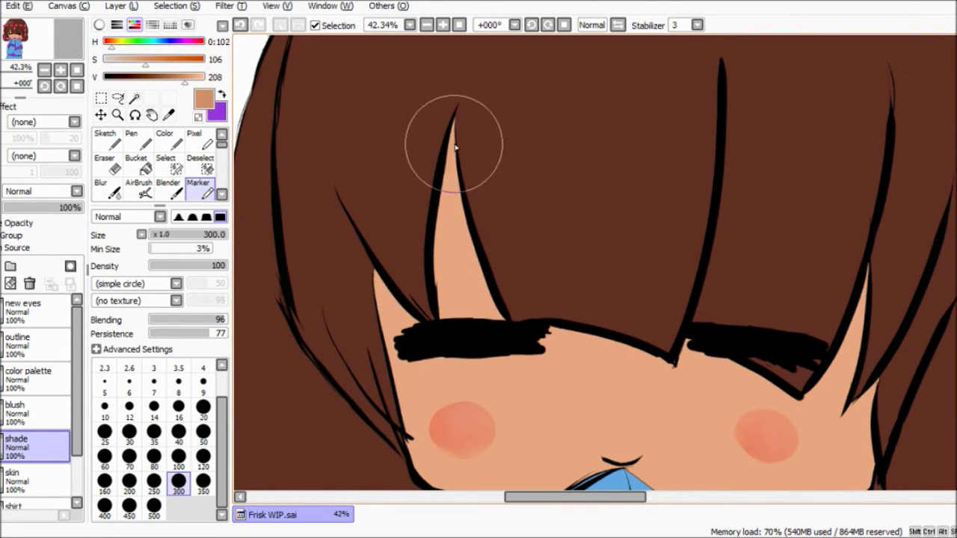
Try Marker strokes at size 300 on the skin strip in the fringe and undo them.
left_click_drag(455, 148, 453, 150)
key("ctrl+z")
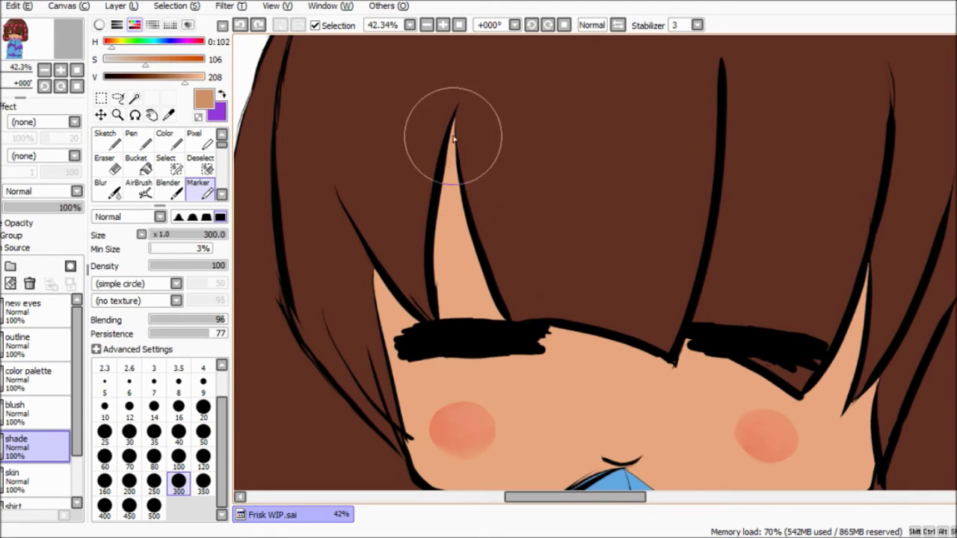
left_click(438, 237)
key("ctrl+z")
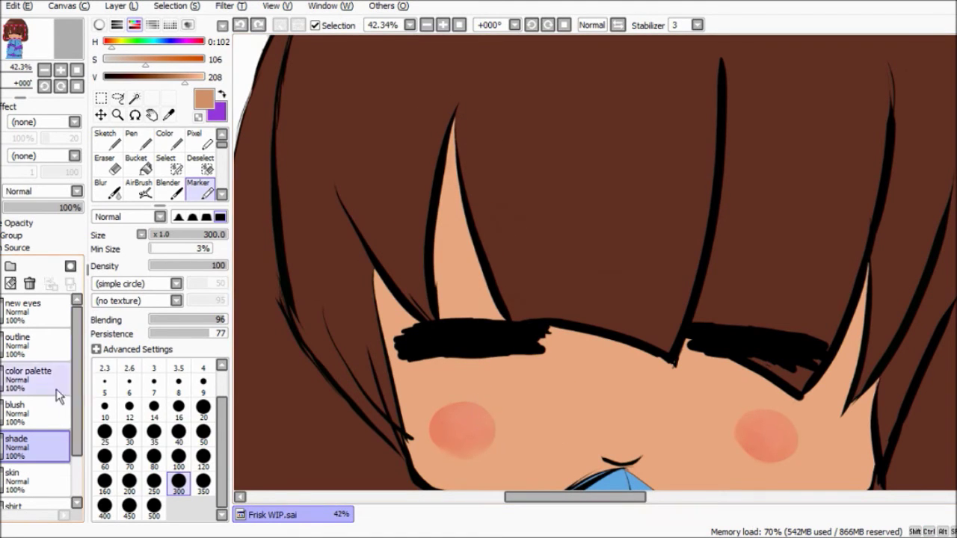
Try a Marker stroke with the shade layer moved below skin, undo the stroke, and move the layer back above skin.
scroll(59, 404, "down", 1)
left_click_drag(62, 436, 45, 456)
scroll(595, 261, "down", 5)
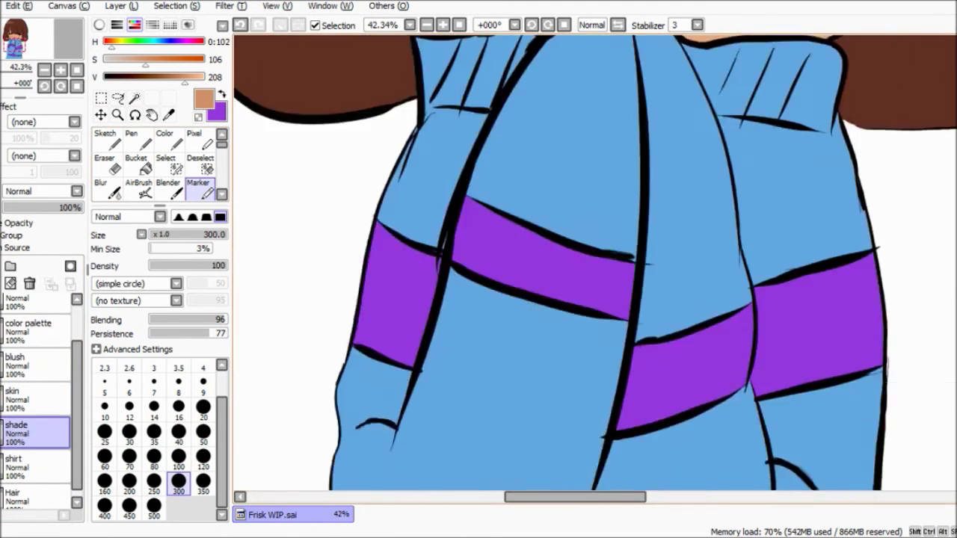
scroll(406, 90, "up", 5)
mouse_move(454, 129)
left_mouse_down()
mouse_move(462, 284)
mouse_move(567, 333)
left_mouse_up()
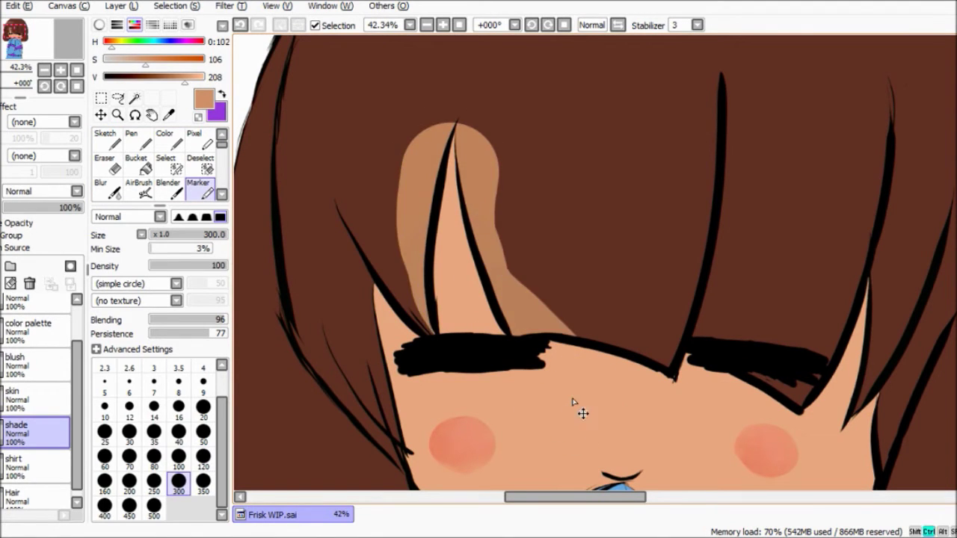
key("ctrl+z")
left_click_drag(37, 432, 41, 391)
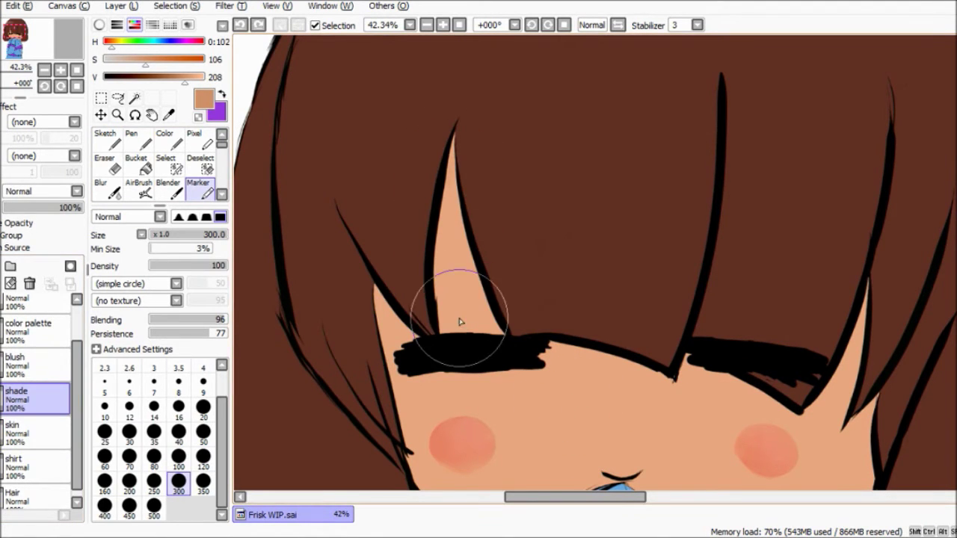
Try the Marker at size 69 along the fringe's skin strip and undo the stroke.
scroll(483, 234, "up", 3)
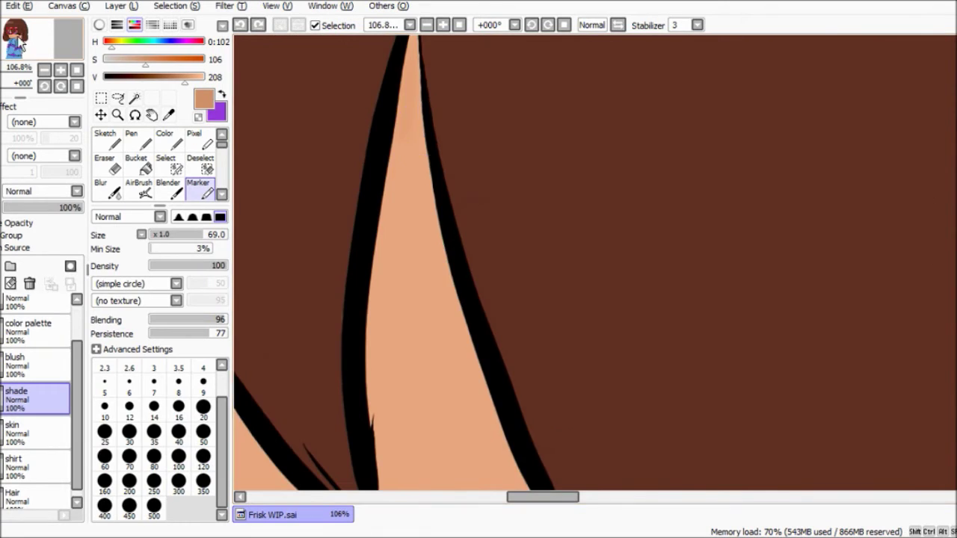
mouse_move(487, 222)
left_mouse_down()
mouse_move(484, 374)
mouse_move(477, 367)
mouse_move(504, 310)
mouse_move(646, 357)
mouse_move(501, 421)
mouse_move(450, 425)
left_mouse_up()
key("ctrl+z")
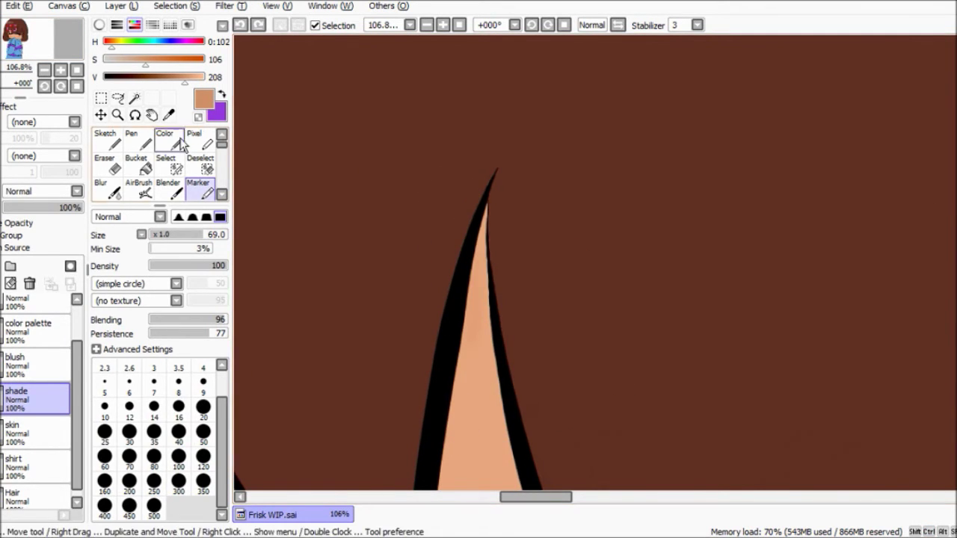
Switch to the Color brush and shade the skin strip showing through the fringe.
left_click(106, 163)
left_click(166, 140)
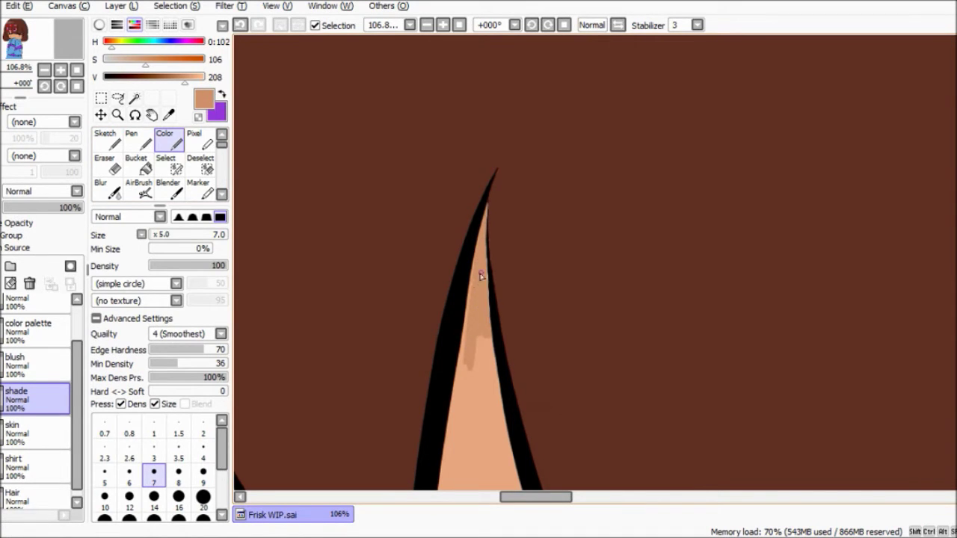
mouse_move(459, 382)
left_mouse_down()
mouse_move(613, 256)
mouse_move(545, 273)
left_mouse_up()
left_click(550, 367)
mouse_move(550, 378)
left_mouse_down()
mouse_move(463, 235)
mouse_move(576, 395)
mouse_move(498, 217)
left_mouse_up()
Shade the skin under the fringe edge between the eyes with the Color brush and erase the spill around it.
mouse_move(356, 300)
left_mouse_down()
mouse_move(581, 203)
mouse_move(560, 175)
mouse_move(621, 299)
mouse_move(555, 231)
mouse_move(564, 230)
left_mouse_up()
key("e")
key("b")
left_click_drag(555, 206, 756, 146)
left_click_drag(439, 261, 756, 340)
key("e")
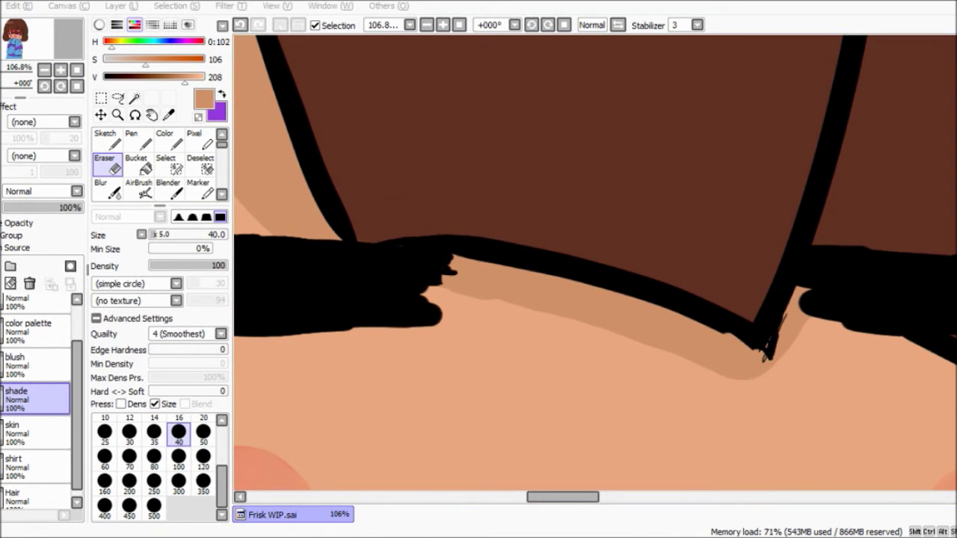
left_click_drag(835, 331, 428, 197)
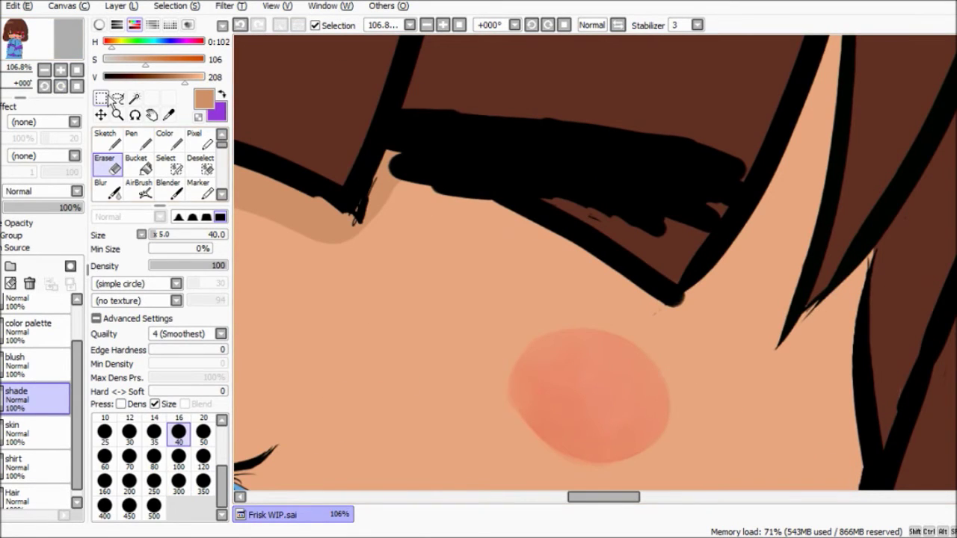
Shade the skin under the right eye along the fringe outline with the Color brush at size 65, undoing the stray stroke.
left_click(165, 141)
key("ctrl+z")
left_click(17, 41)
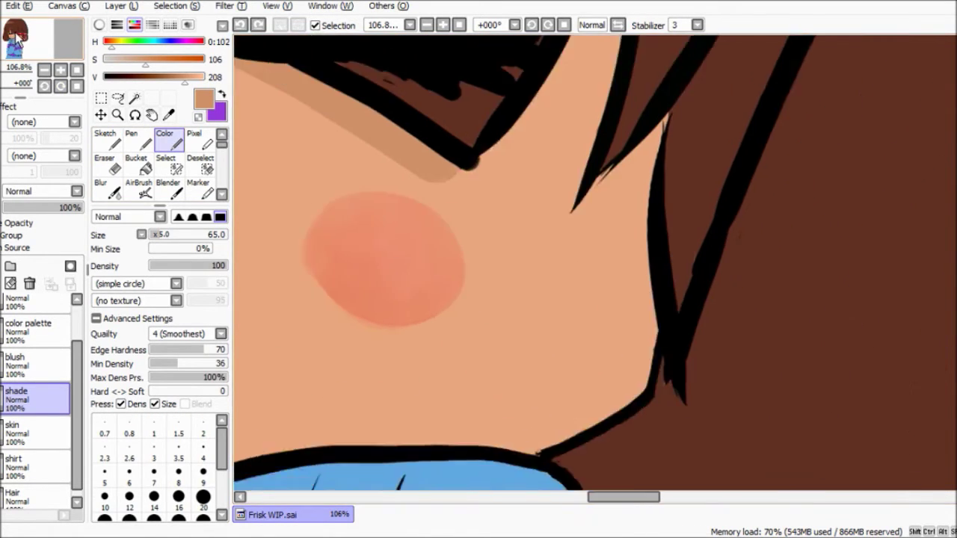
left_click(18, 41)
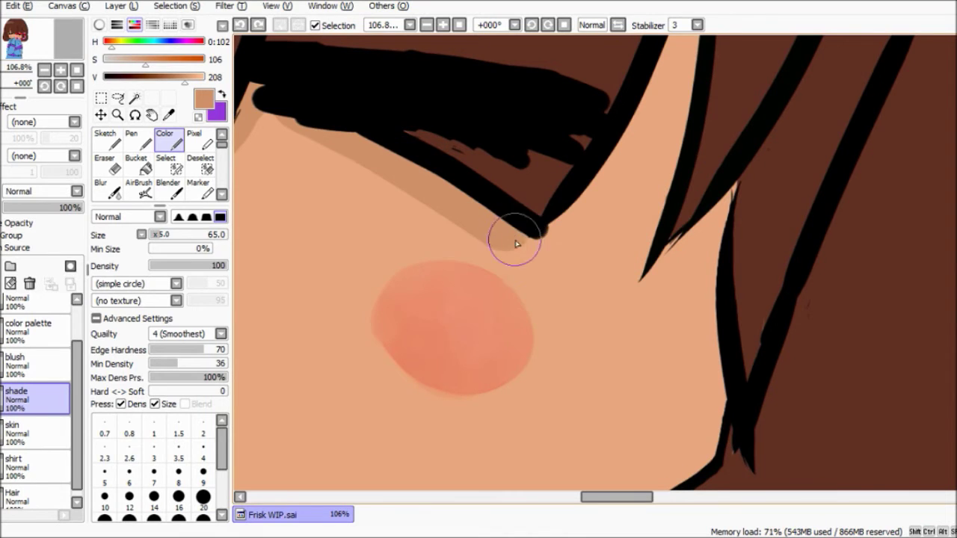
left_click_drag(513, 242, 534, 252)
key("ctrl+z")
left_click(32, 35)
Extend the shadow over the skin between the right-hand hair strands and along the cheek, and erase the excess.
mouse_move(635, 192)
left_mouse_down()
mouse_move(603, 363)
mouse_move(574, 424)
mouse_move(367, 284)
mouse_move(316, 323)
mouse_move(336, 331)
mouse_move(436, 273)
mouse_move(474, 318)
mouse_move(495, 441)
left_mouse_up()
scroll(598, 299, "down", 5)
scroll(660, 398, "up", 6)
key("e")
mouse_move(660, 398)
left_mouse_down()
mouse_move(601, 328)
mouse_move(673, 393)
mouse_move(718, 480)
mouse_move(675, 324)
mouse_move(416, 241)
left_mouse_up()
mouse_move(761, 218)
left_mouse_down()
mouse_move(778, 156)
mouse_move(731, 161)
left_mouse_up()
Undo the last shadow stroke and repaint the shadow's edge beside the right cheek outline as a smooth slope.
key("b")
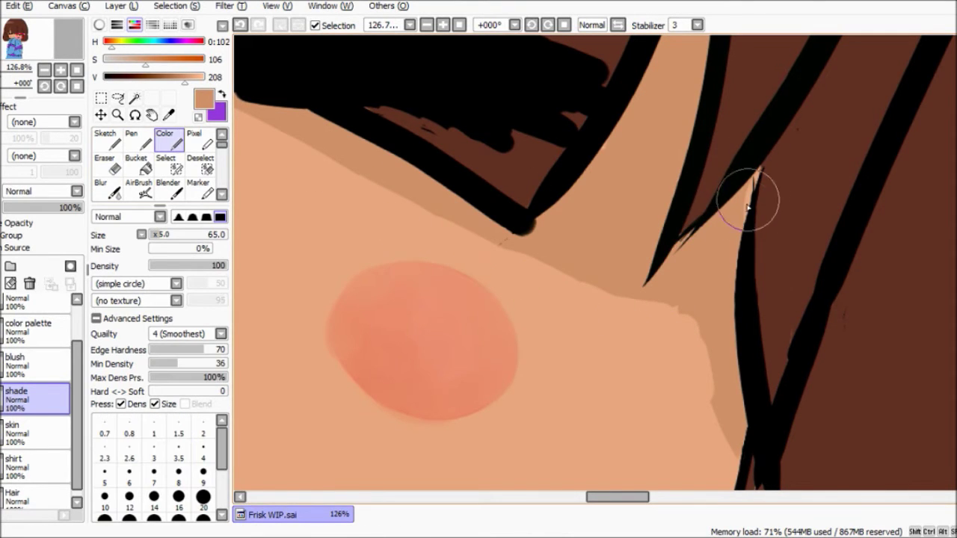
key("ctrl+z")
mouse_move(675, 366)
left_mouse_down()
mouse_move(650, 299)
mouse_move(717, 396)
mouse_move(676, 313)
mouse_move(711, 360)
mouse_move(691, 315)
mouse_move(665, 307)
left_mouse_up()
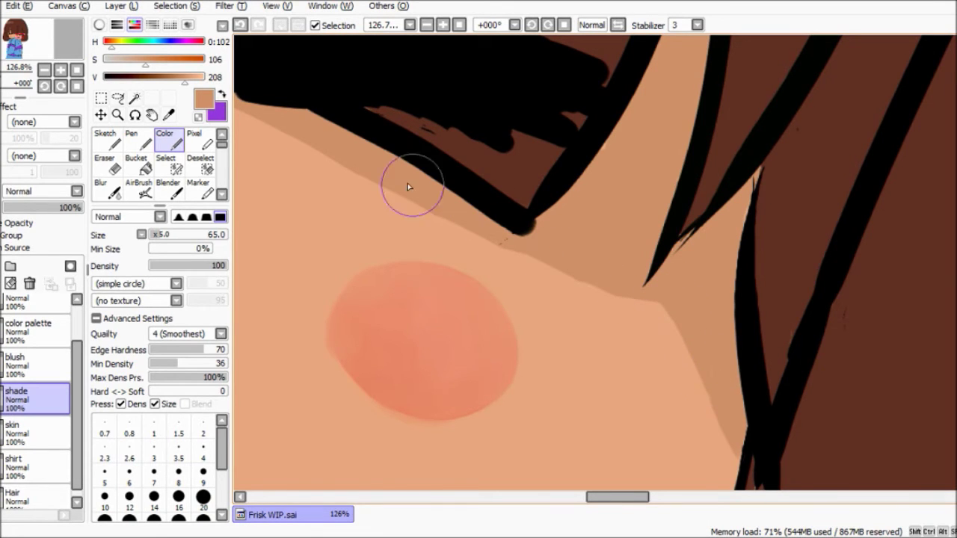
scroll(481, 207, "down", 5)
scroll(664, 302, "left", 5)
Try a small nose shadow above the mouth with the Color brush and erase it.
mouse_move(652, 284)
left_mouse_down()
mouse_move(643, 250)
mouse_move(641, 272)
mouse_move(649, 271)
mouse_move(642, 259)
left_mouse_up()
scroll(641, 259, "down", 3)
scroll(632, 261, "up", 3)
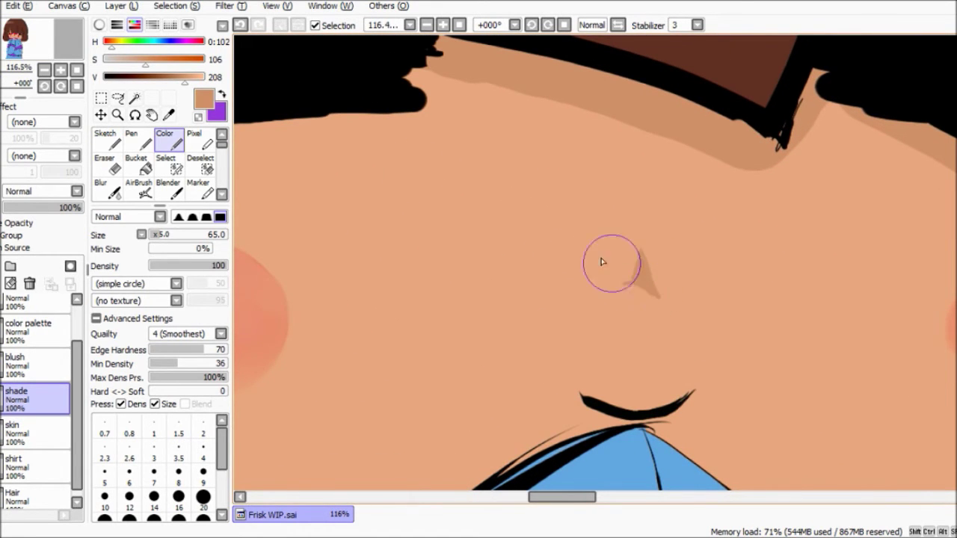
scroll(603, 261, "down", 5)
scroll(603, 262, "up", 3)
key("e")
left_click_drag(603, 264, 620, 275)
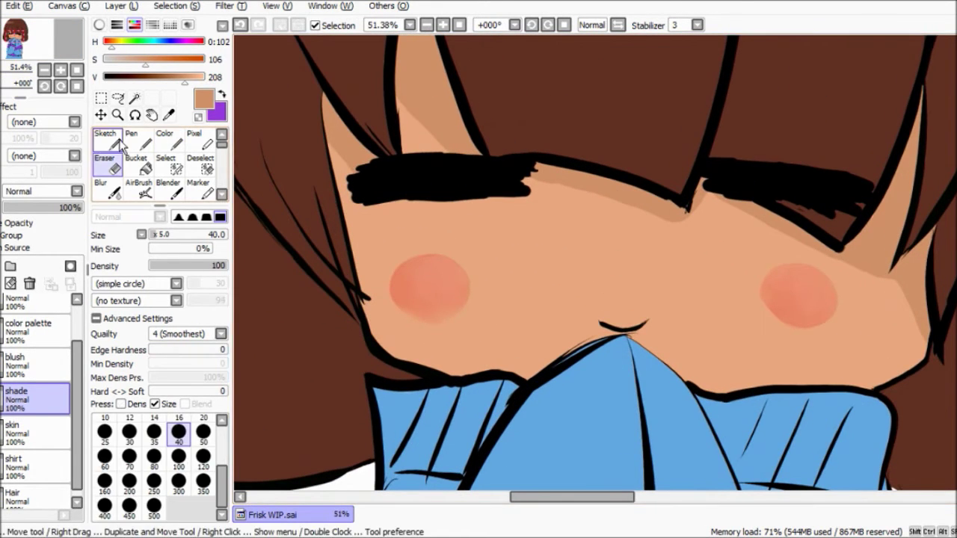
Shade the lower left cheek along the jaw outline with the Color brush.
key("b")
left_click(16, 46)
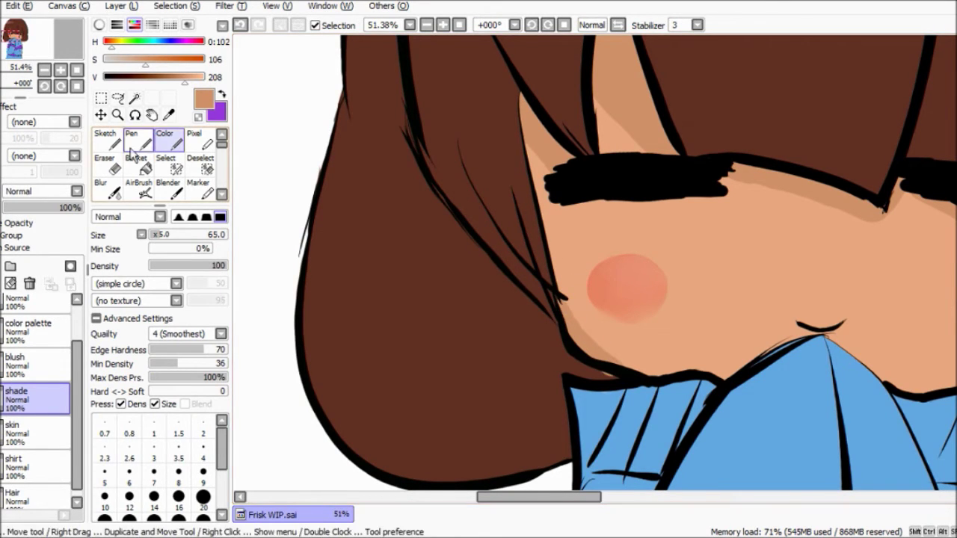
key("e")
key("b")
Shade the skin above the right side of the sweater collar, erase the spill, and fill the shadow in at size 35.
left_click(23, 51)
left_click(23, 51)
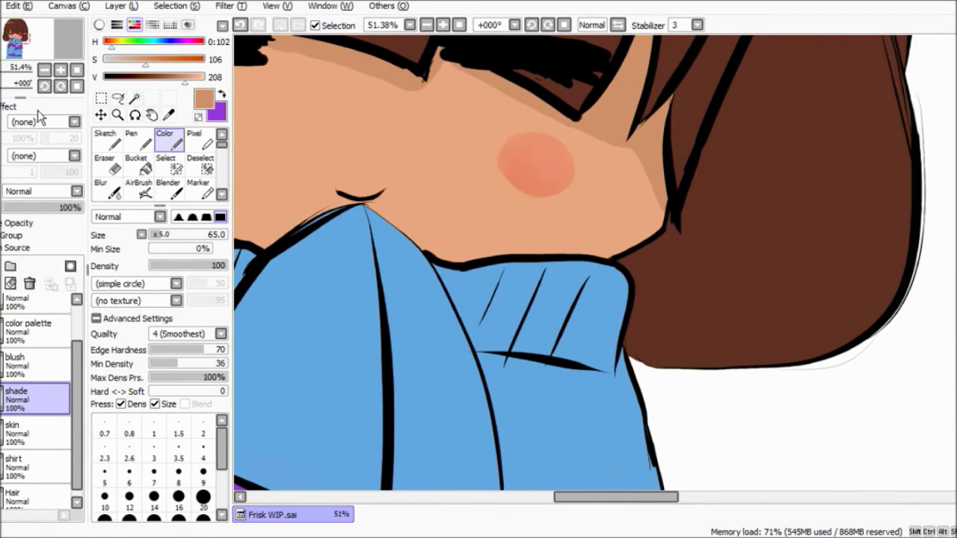
scroll(478, 262, "up", 4)
mouse_move(358, 204)
left_mouse_down()
mouse_move(380, 216)
mouse_move(714, 242)
left_mouse_up()
key("ctrl+z")
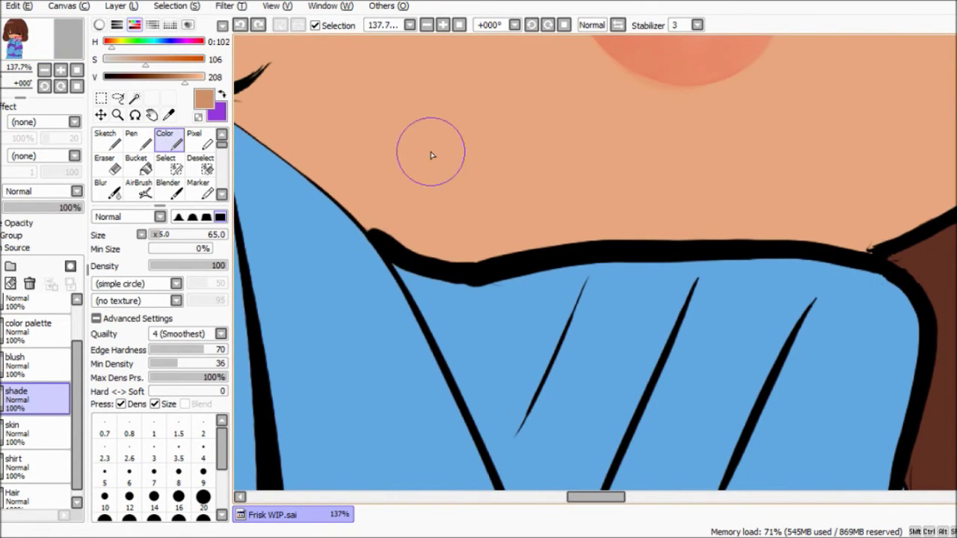
mouse_move(364, 214)
left_mouse_down()
mouse_move(470, 244)
mouse_move(669, 215)
mouse_move(847, 253)
mouse_move(792, 224)
mouse_move(866, 235)
left_mouse_up()
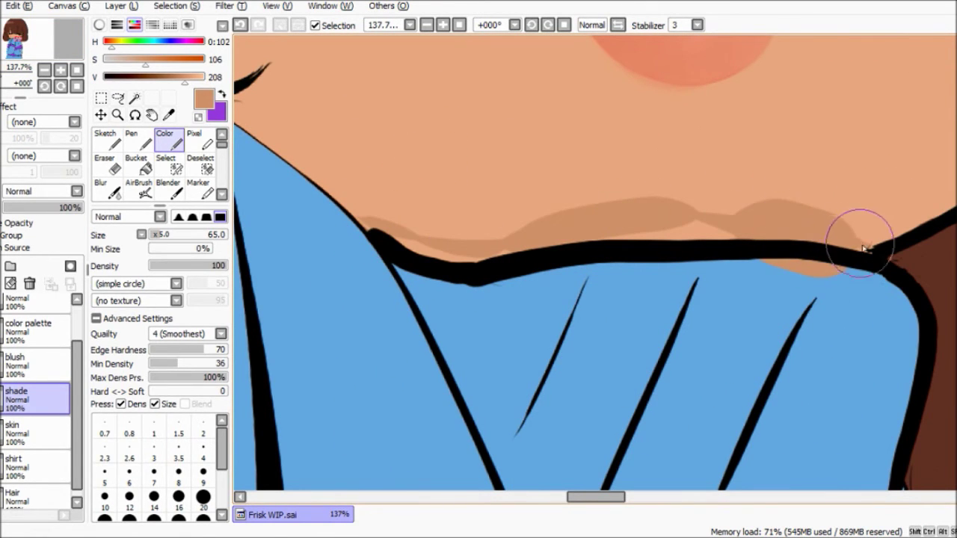
key("e")
key("e")
mouse_move(797, 218)
left_mouse_down()
mouse_move(559, 232)
mouse_move(493, 251)
mouse_move(399, 240)
mouse_move(372, 227)
left_mouse_up()
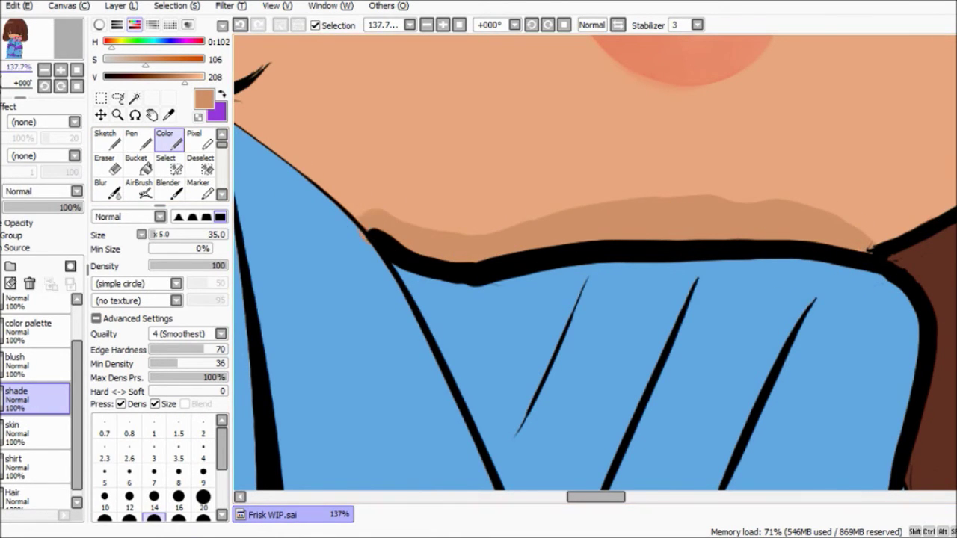
Reshape the collar shadow into a smooth curve toward the jaw corner and erase its rough edges.
scroll(267, 172, "down", 2)
scroll(268, 172, "up", 1)
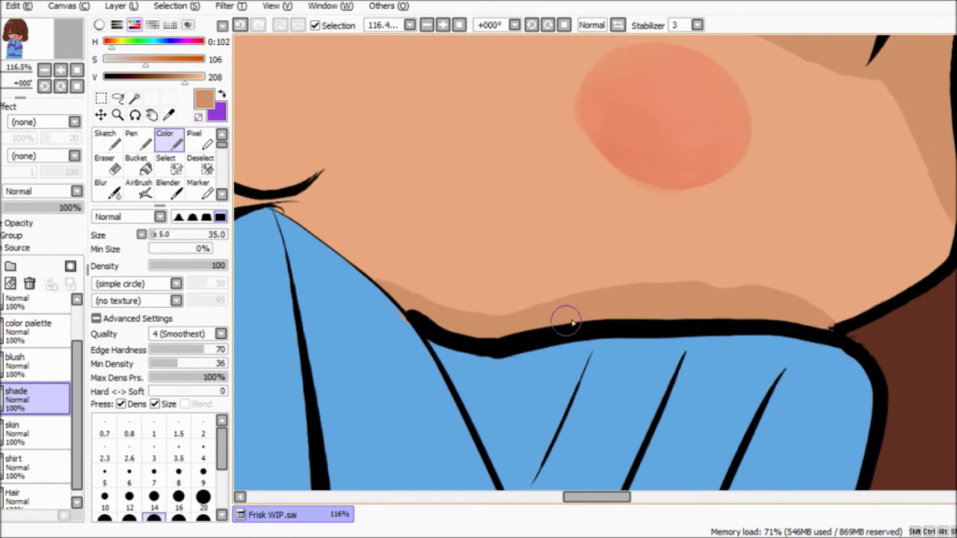
key("ctrl+z")
left_click_drag(725, 284, 785, 279)
key("e")
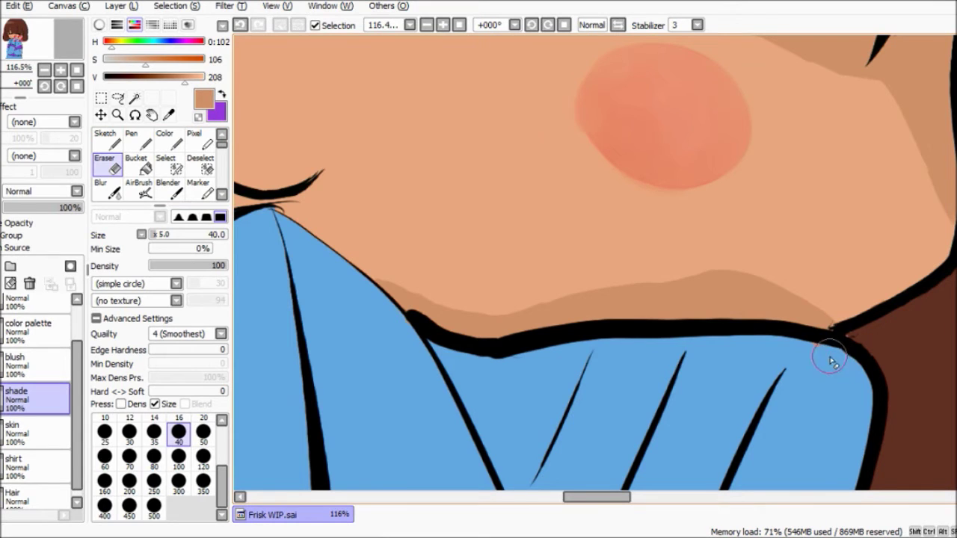
left_click_drag(954, 246, 277, 124)
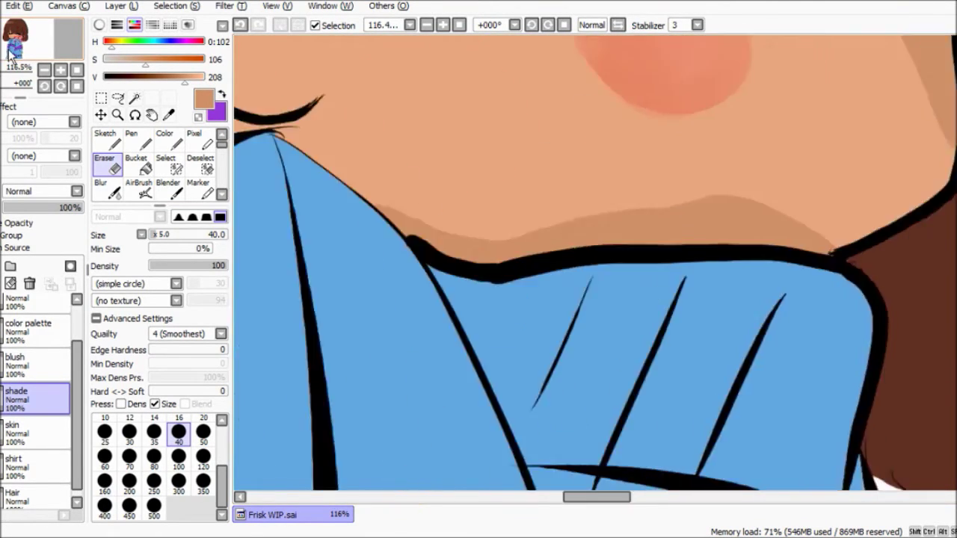
left_click_drag(609, 278, 673, 312)
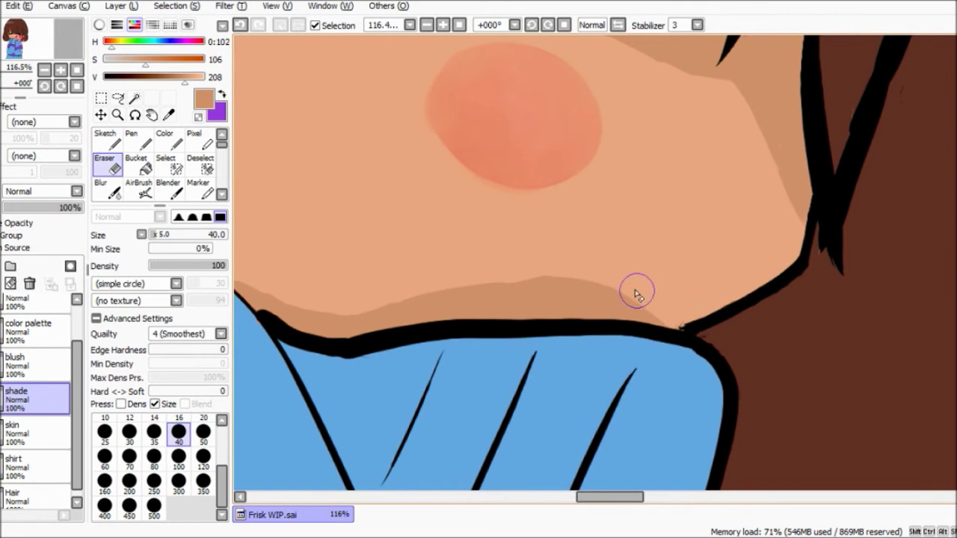
scroll(635, 293, "down", 5)
scroll(636, 294, "up", 3)
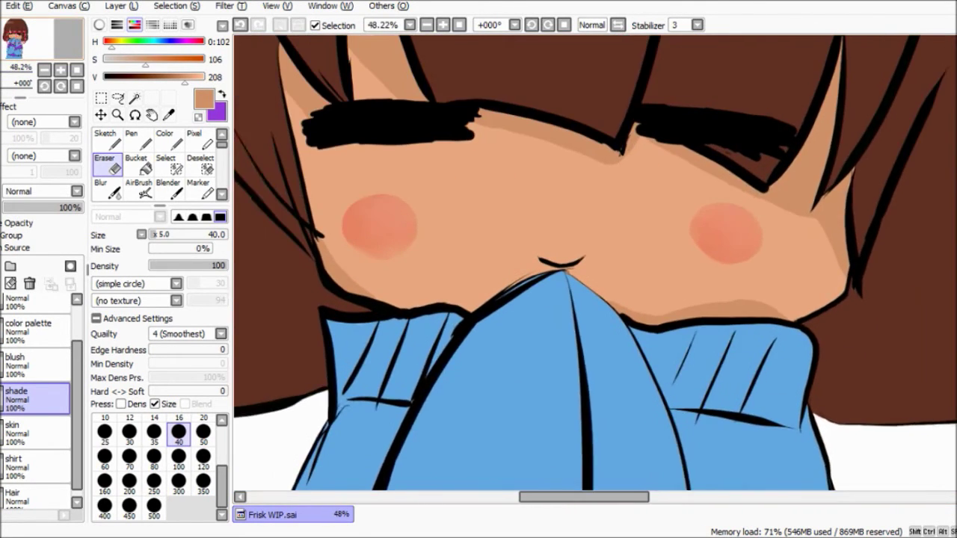
scroll(647, 320, "up", 3)
key("b")
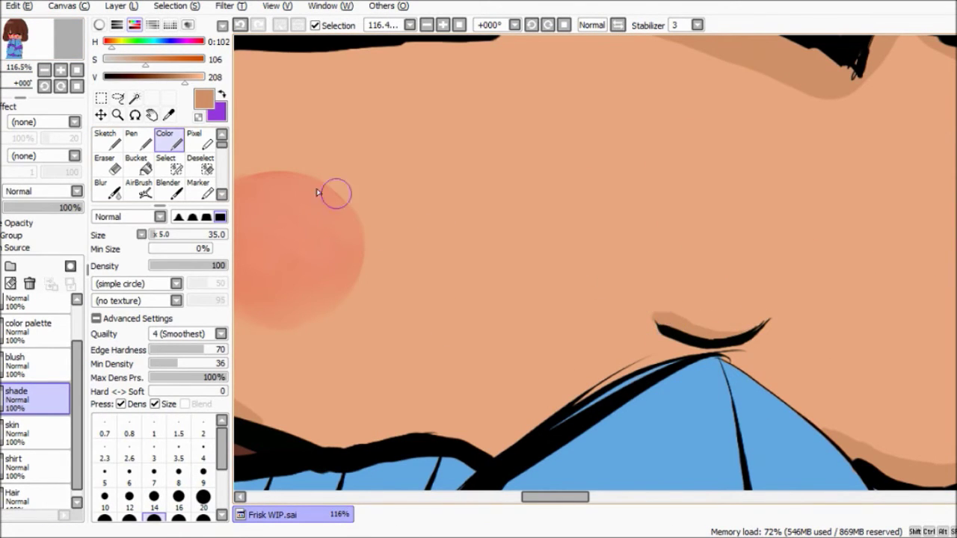
key("e")
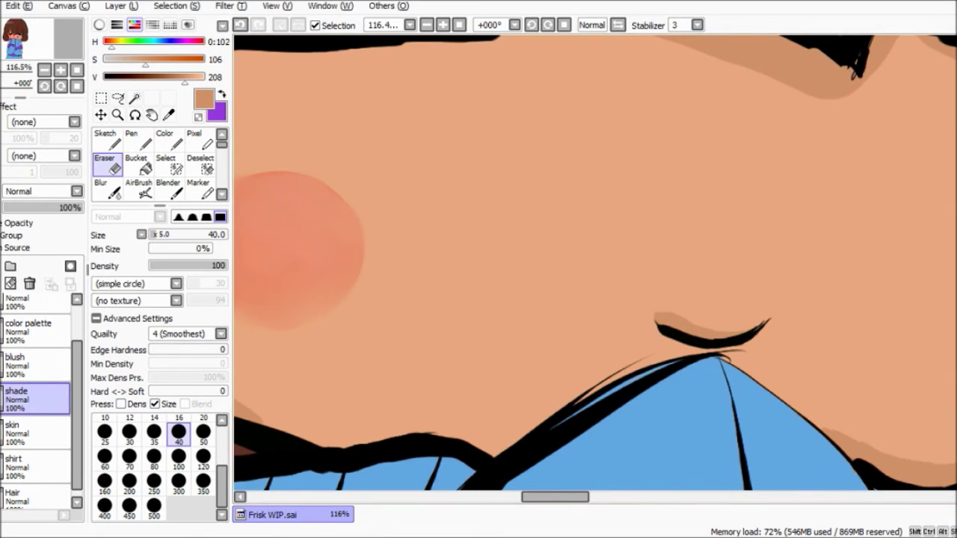
scroll(564, 261, "down", 4)
scroll(564, 261, "up", 2)
scroll(557, 196, "up", 3)
key("b")
key("e")
key("b")
scroll(15, 45, "down", 3)
left_click_drag(15, 45, 11, 62)
scroll(11, 62, "up", 7)
left_click(108, 188)
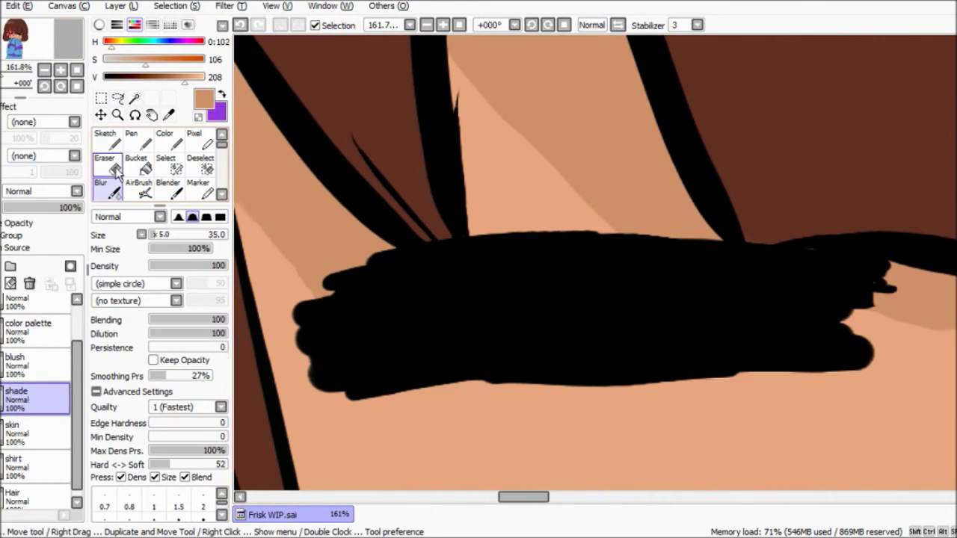
left_click(135, 98)
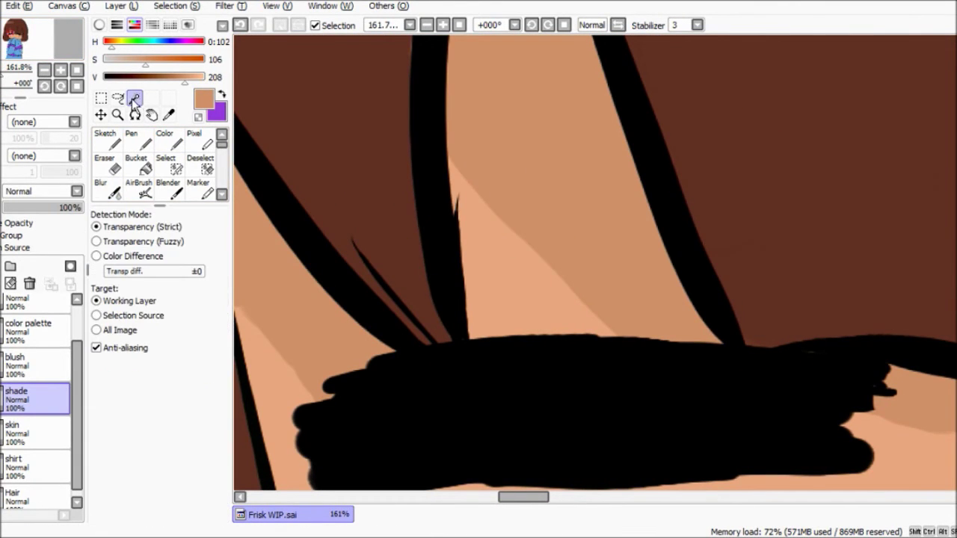
left_click(470, 175)
Soften the skin shadow edges in the gaps on the left side of the fringe with the Blur brush at size 35.
left_click(109, 188)
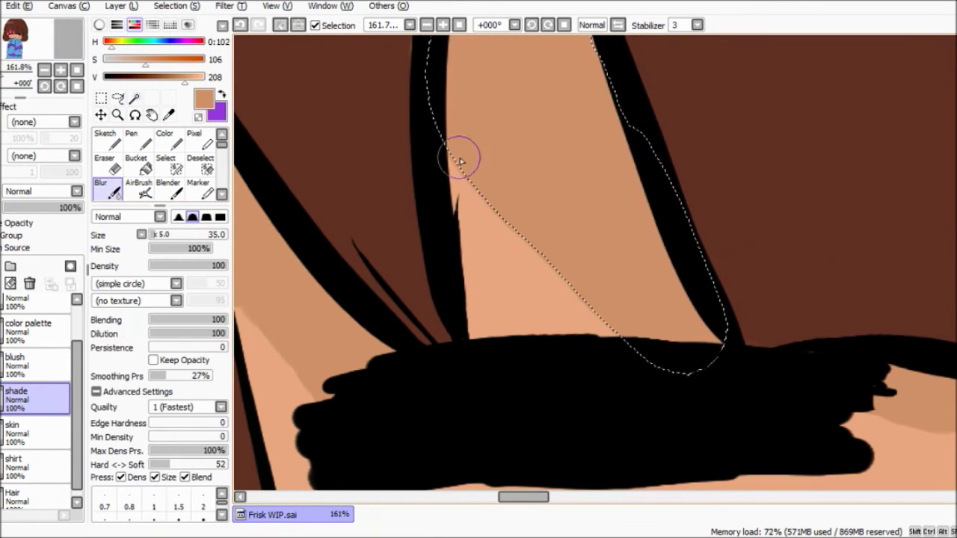
key("ctrl+d")
left_click_drag(451, 161, 598, 306)
mouse_move(474, 154)
left_mouse_down()
mouse_move(516, 291)
mouse_move(595, 265)
left_mouse_up()
left_click_drag(45, 43, 40, 46)
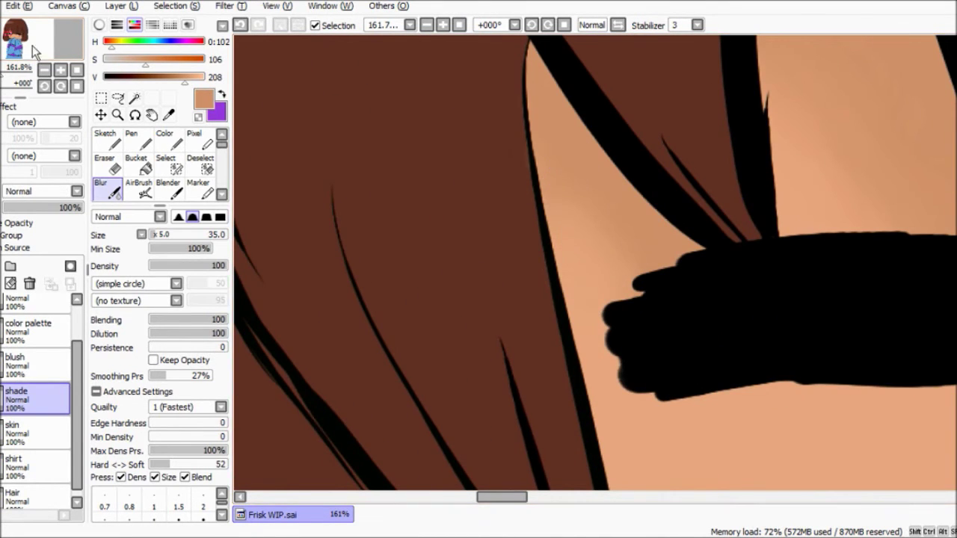
Blur the skin shadows beneath the fringe, along the right cheek, above the sweater collar and around the mouth.
scroll(56, 56, "down", 5)
left_click_drag(495, 288, 679, 314)
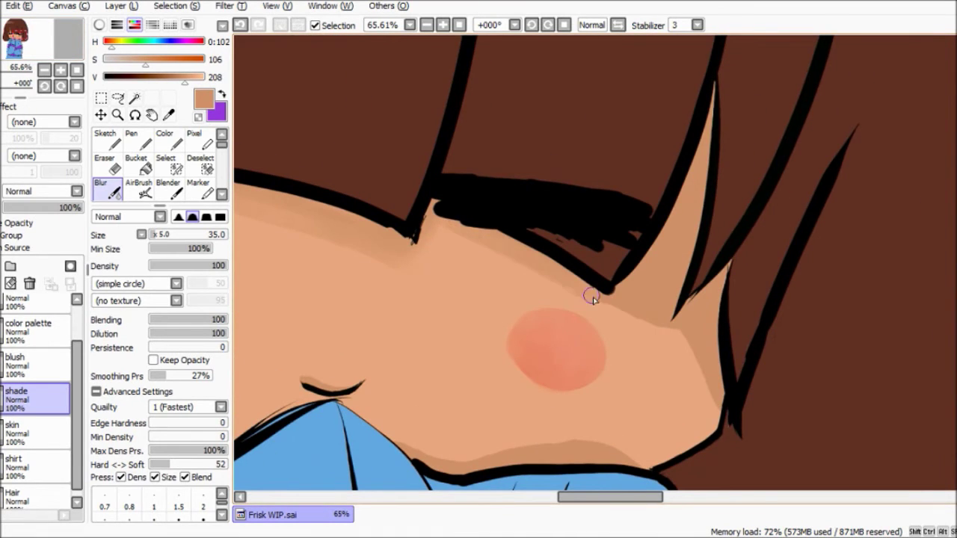
mouse_move(587, 295)
left_mouse_down()
mouse_move(663, 316)
mouse_move(637, 324)
left_mouse_up()
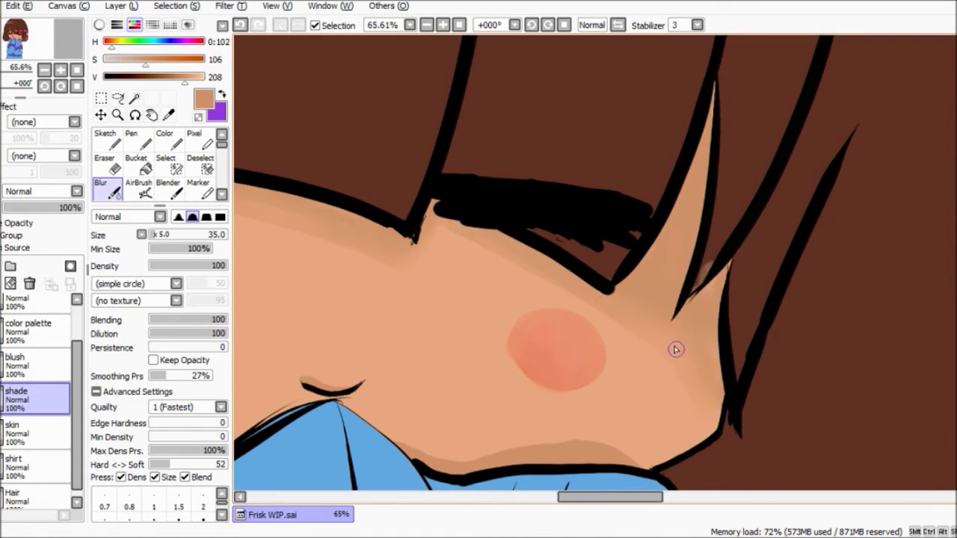
left_click_drag(636, 282, 735, 175)
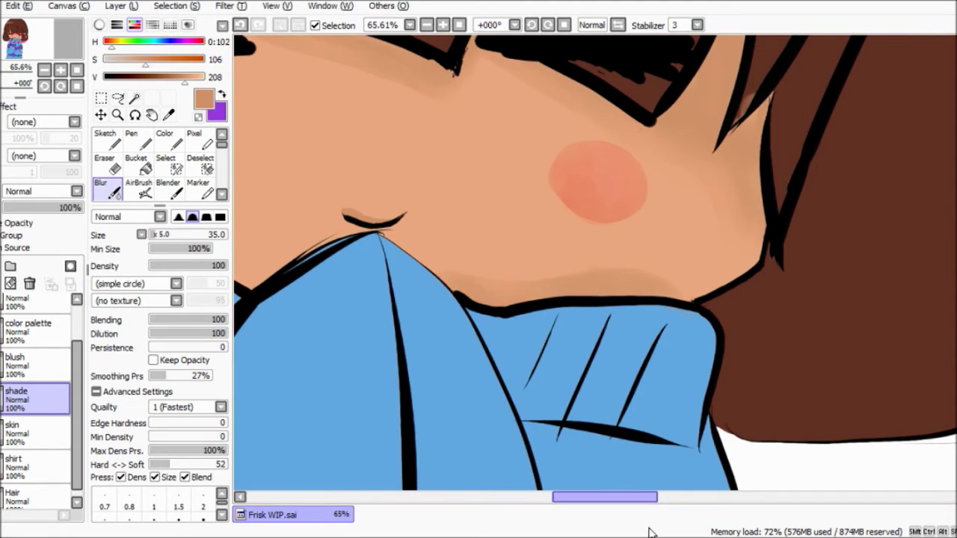
left_click(6, 43)
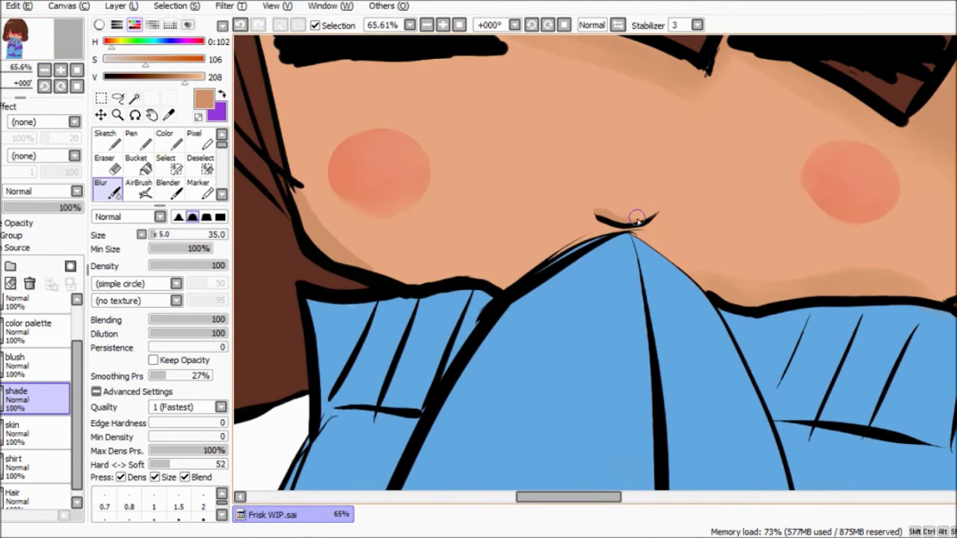
Blend the streaky light highlight on the upper left of the hair with the Blur brush.
left_click(9, 41)
left_click(4, 36)
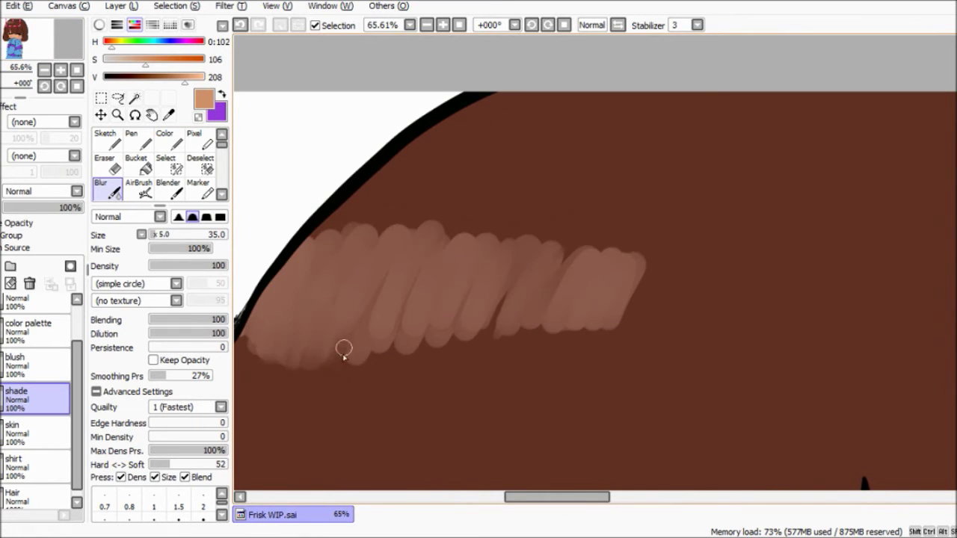
mouse_move(448, 294)
left_mouse_down()
mouse_move(530, 326)
mouse_move(637, 282)
left_mouse_up()
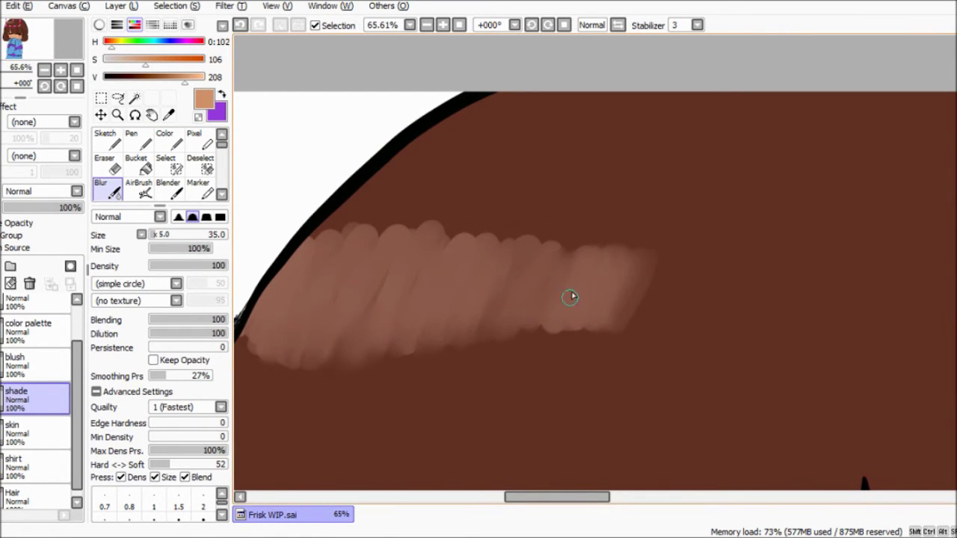
Set a dark brown with saturation 63 and value 66, and shade the lower edge of the middle fringe with the Color brush.
mouse_move(22, 67)
left_mouse_down()
mouse_move(3, 67)
mouse_move(21, 72)
left_mouse_up()
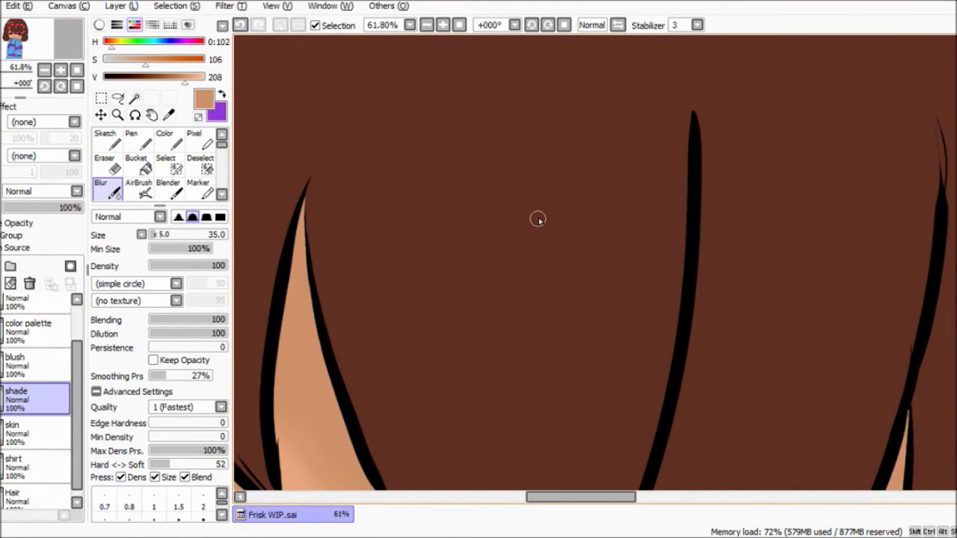
left_click(449, 196, "alt")
left_click_drag(146, 80, 129, 77)
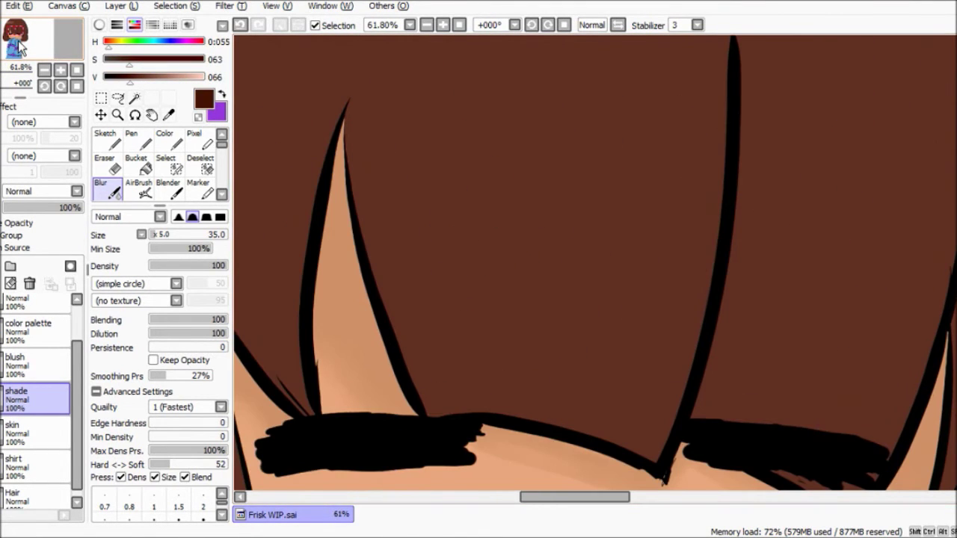
key("c")
mouse_move(570, 425)
left_mouse_down()
mouse_move(657, 422)
mouse_move(634, 442)
left_mouse_up()
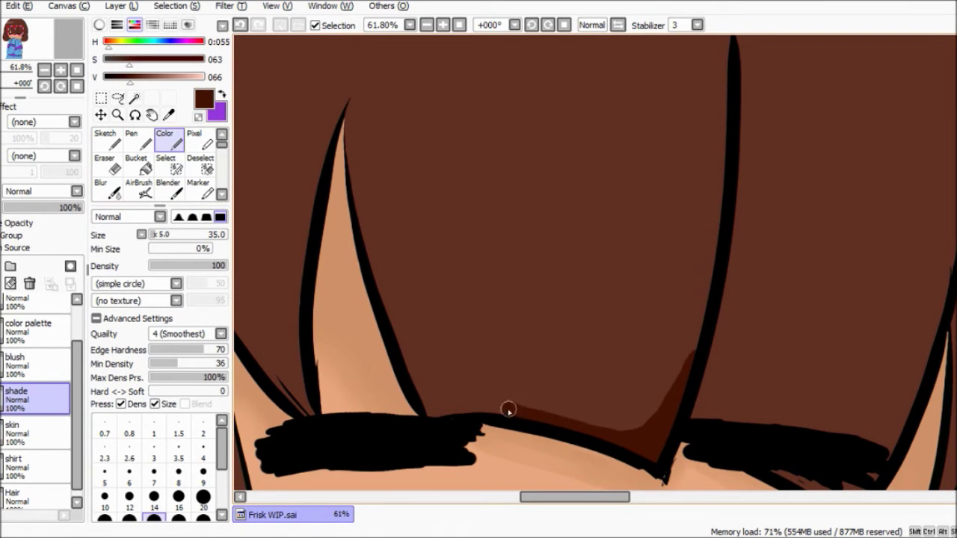
left_click_drag(521, 413, 431, 412)
Handwrite "Just practicing" with a small face beside the character's head in the dark brown.
scroll(541, 246, "up", 3)
scroll(661, 195, "down", 5)
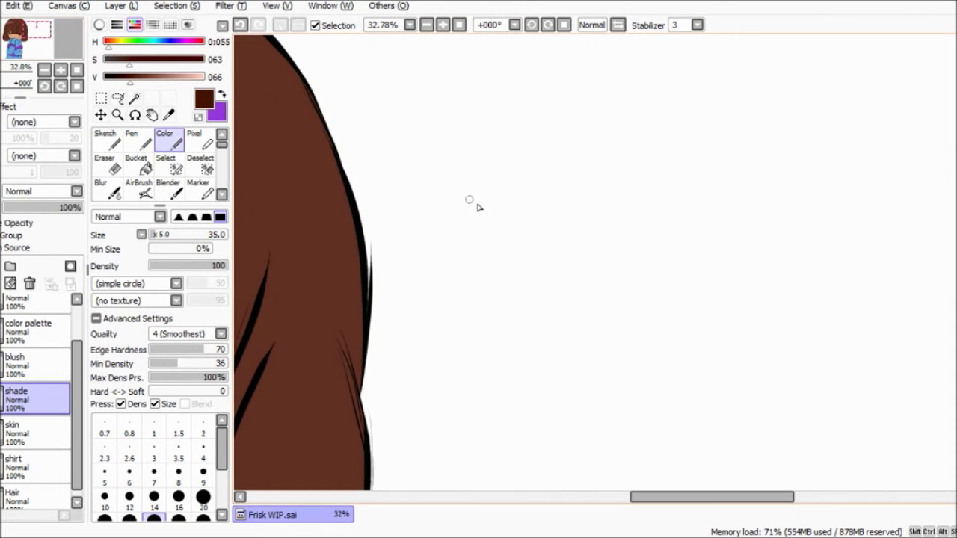
mouse_move(485, 199)
left_mouse_down()
mouse_move(634, 297)
mouse_move(570, 339)
mouse_move(657, 395)
mouse_move(637, 430)
left_mouse_up()
left_click_drag(516, 378, 830, 377)
Paint thin vertical dark brown strands across the fringe and down the right side of the hair.
scroll(524, 299, "up", 4)
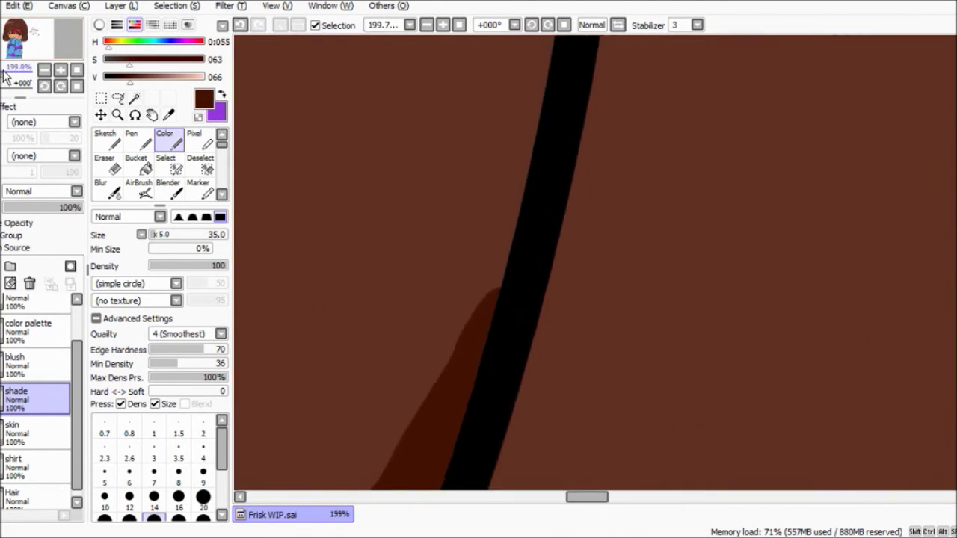
scroll(474, 193, "down", 5)
left_click_drag(574, 306, 574, 209)
left_click_drag(626, 287, 626, 201)
left_click_drag(733, 276, 731, 157)
left_click_drag(768, 261, 768, 164)
left_click_drag(890, 388, 890, 276)
left_click_drag(854, 329, 854, 201)
left_click_drag(485, 295, 485, 198)
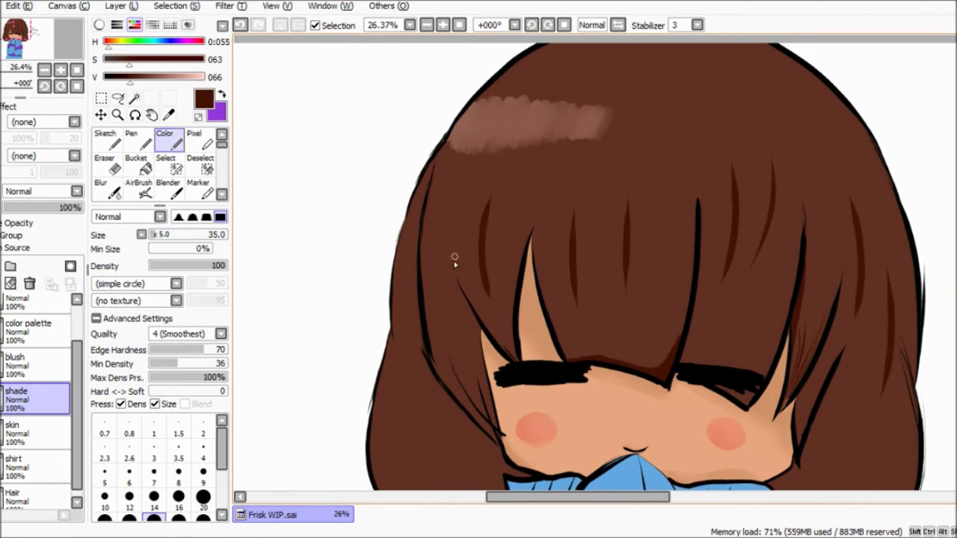
Soften the dark strands across the fringe and on the right side of the hair with the Blur brush.
left_click(107, 189)
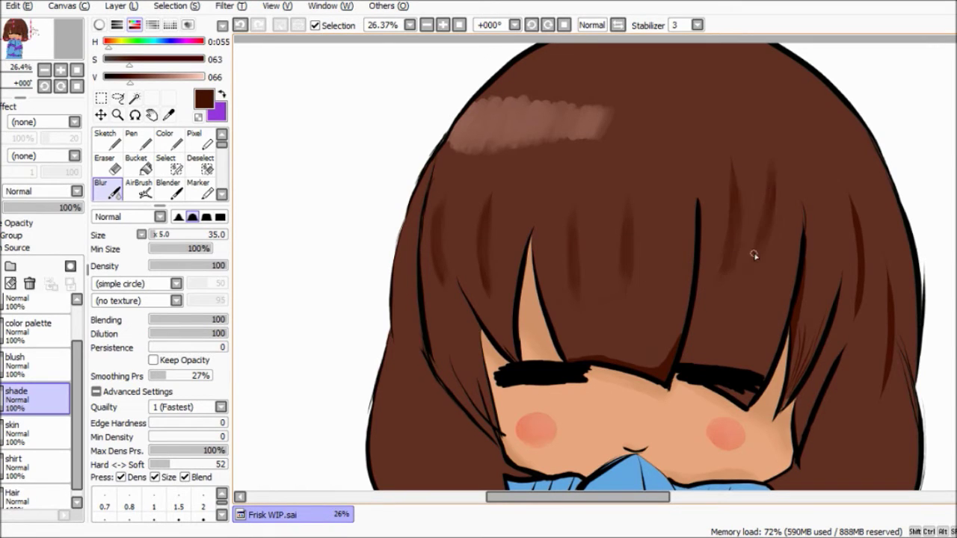
scroll(363, 157, "right", 3)
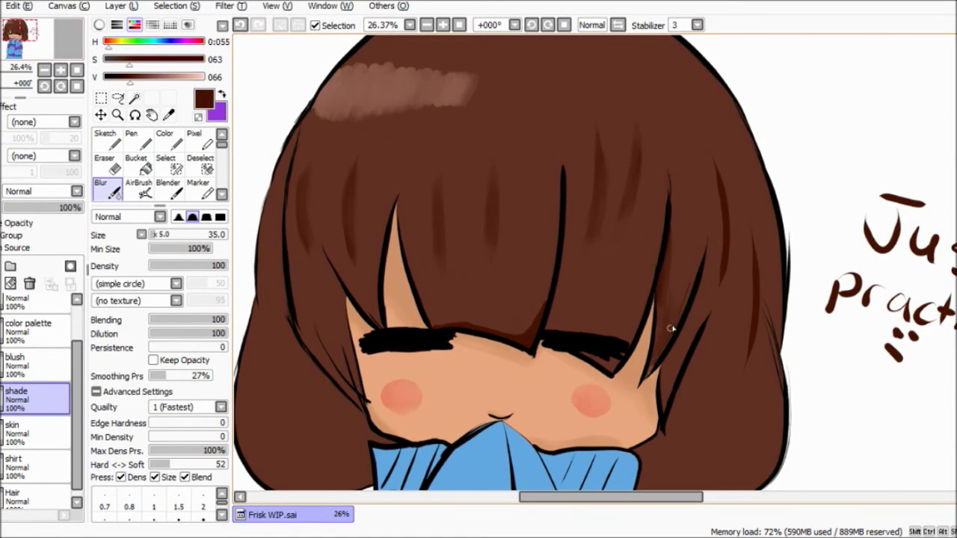
scroll(614, 234, "right", 3)
scroll(615, 234, "up", 3)
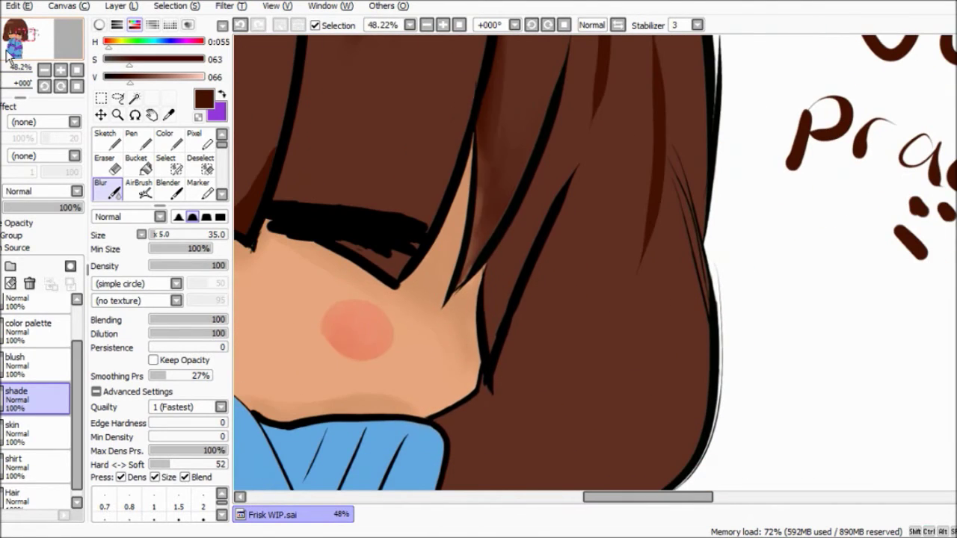
scroll(615, 234, "up", 3)
left_click_drag(615, 234, 608, 107)
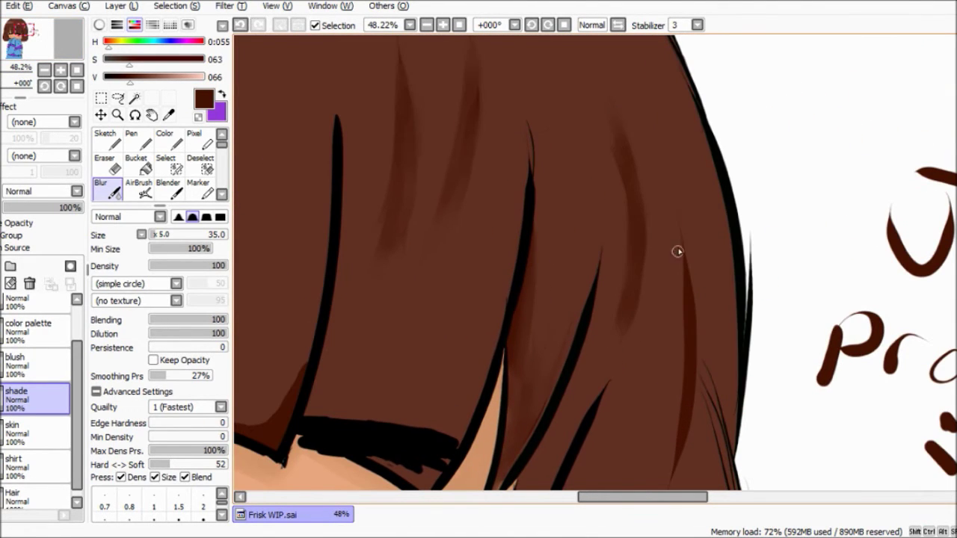
mouse_move(677, 251)
left_mouse_down()
mouse_move(687, 310)
mouse_move(684, 342)
left_mouse_up()
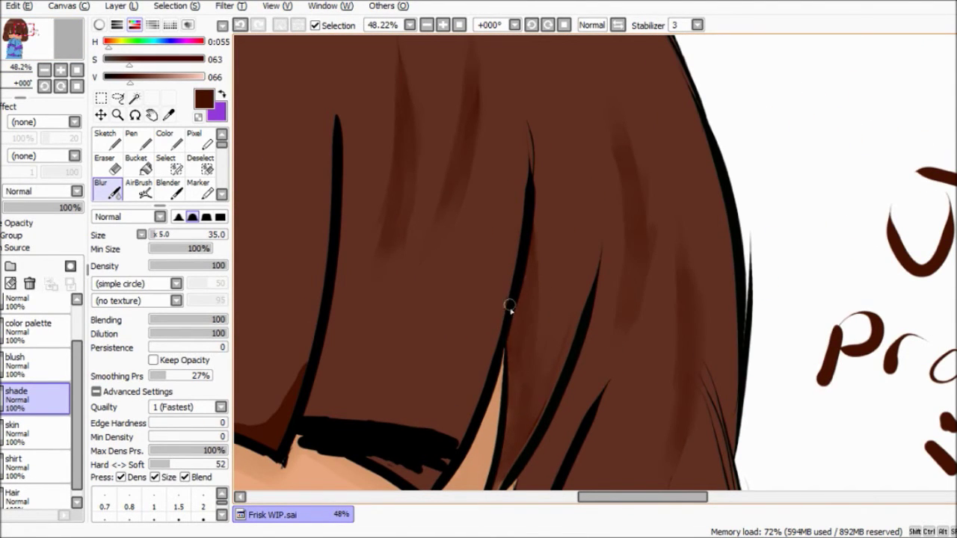
Try blending the dark shadow along the lower edge of the middle fringe with the Blur brush.
left_click(56, 48)
left_click_drag(659, 340, 545, 340)
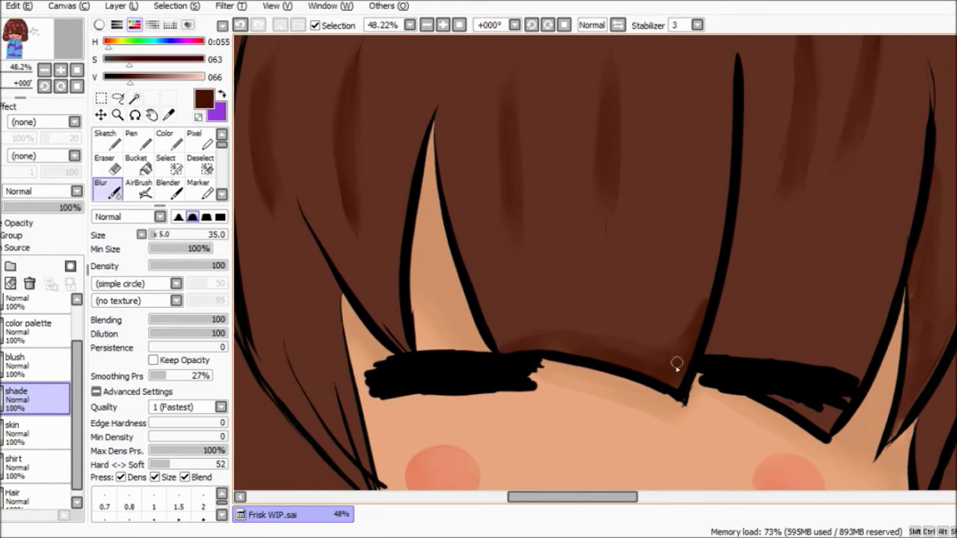
mouse_move(23, 68)
left_mouse_down()
mouse_move(3, 81)
mouse_move(22, 69)
left_mouse_up()
Erase the dark shadow along the lower edge of the middle fringe with the Eraser at size 40.
left_click(106, 163)
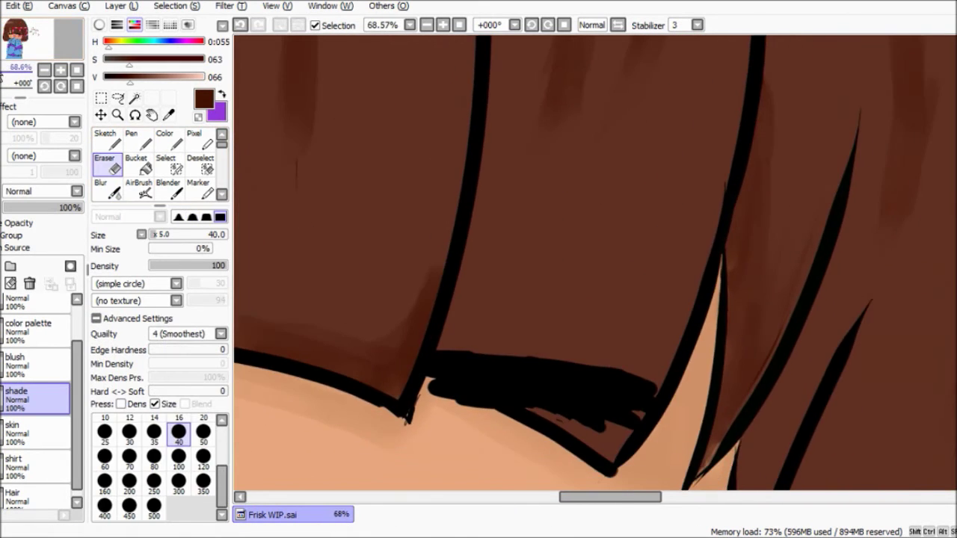
left_click(45, 45)
mouse_move(479, 247)
left_mouse_down()
mouse_move(549, 267)
mouse_move(680, 248)
mouse_move(683, 198)
mouse_move(639, 282)
mouse_move(633, 274)
left_mouse_up()
Erase the dark brown shading between the hair locks on the right side of the fringe.
left_click(78, 50)
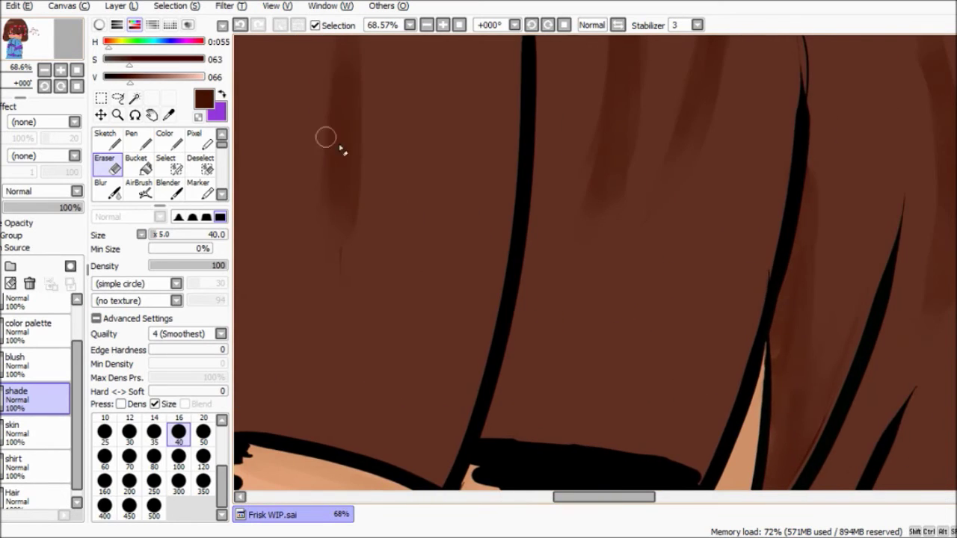
scroll(449, 172, "up", 3)
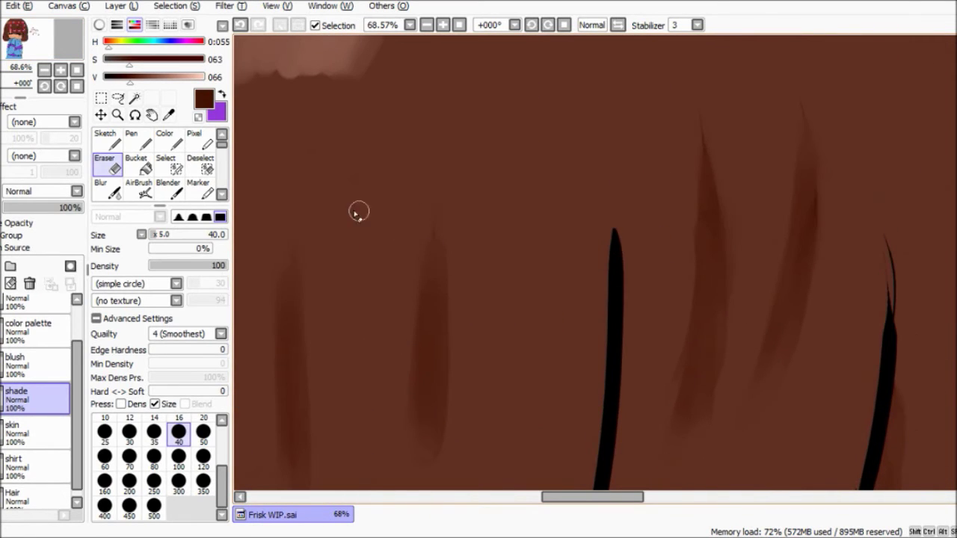
left_click(63, 56)
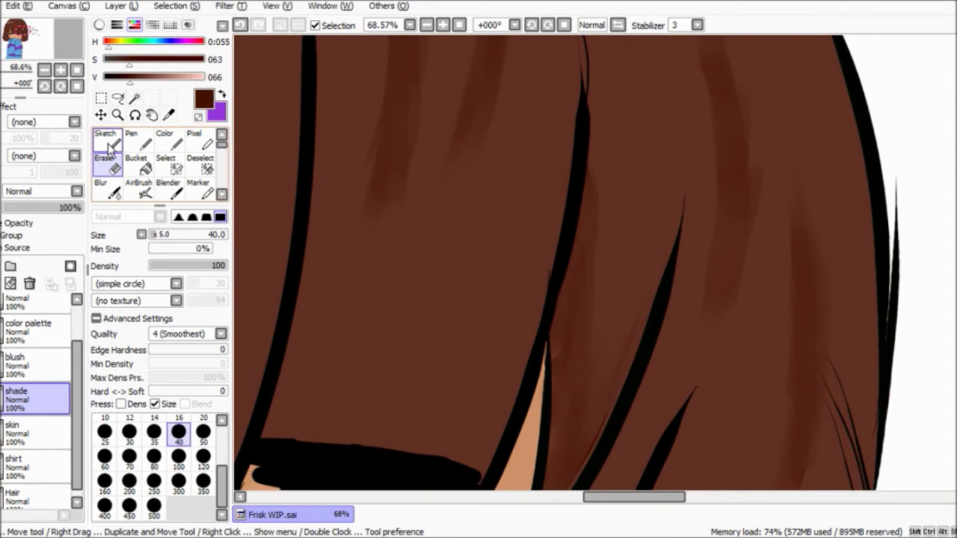
mouse_move(583, 248)
left_mouse_down()
mouse_move(592, 374)
mouse_move(681, 204)
left_mouse_up()
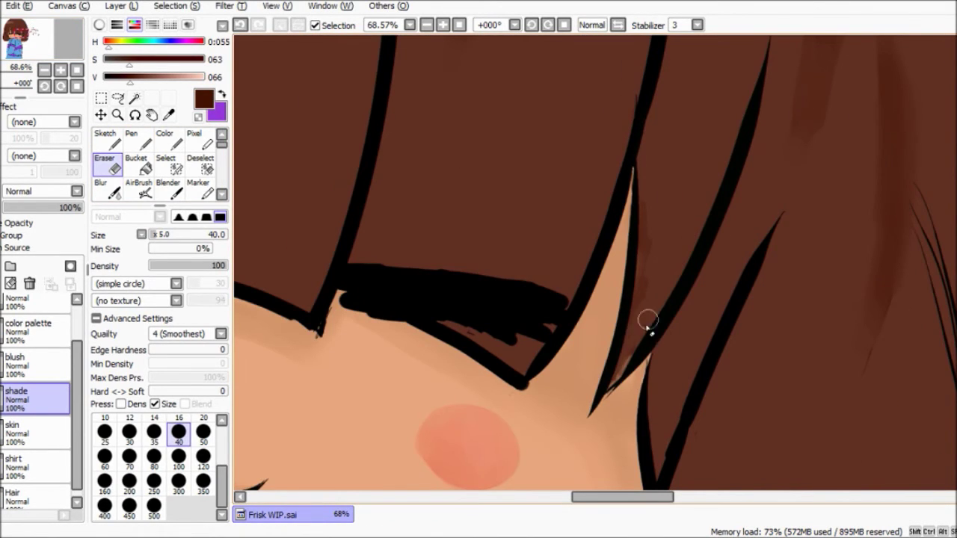
left_click_drag(353, 296, 540, 357)
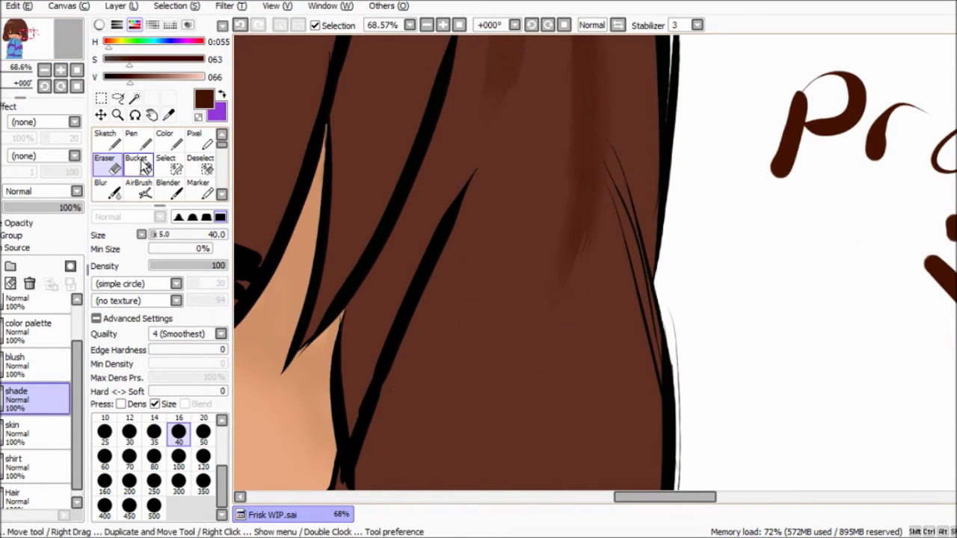
left_click(108, 190)
scroll(75, 52, "down", 5)
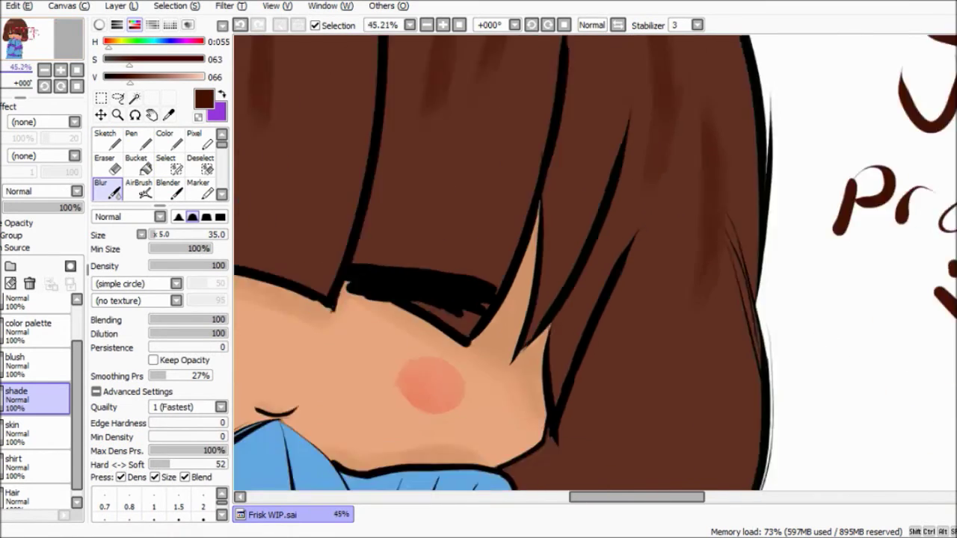
scroll(463, 270, "down", 1)
key("e")
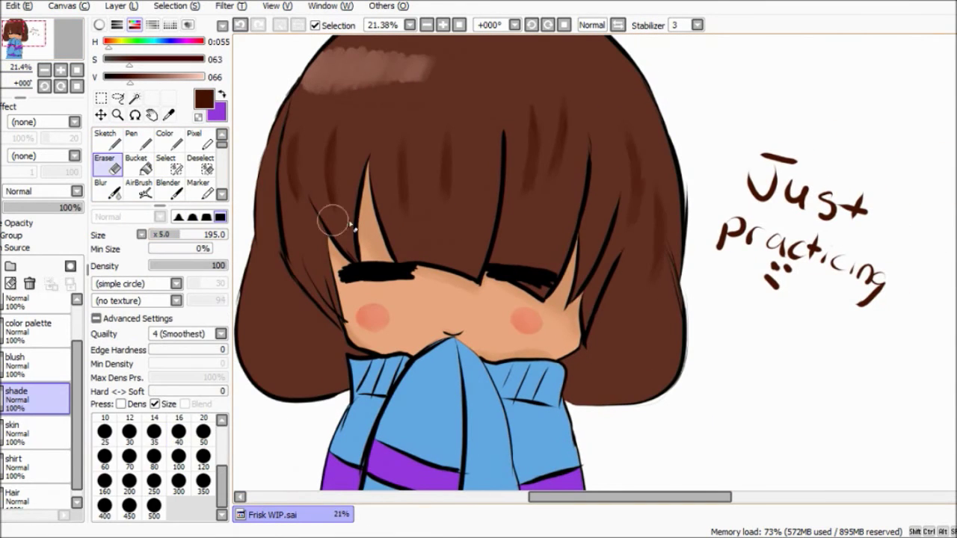
key("n")
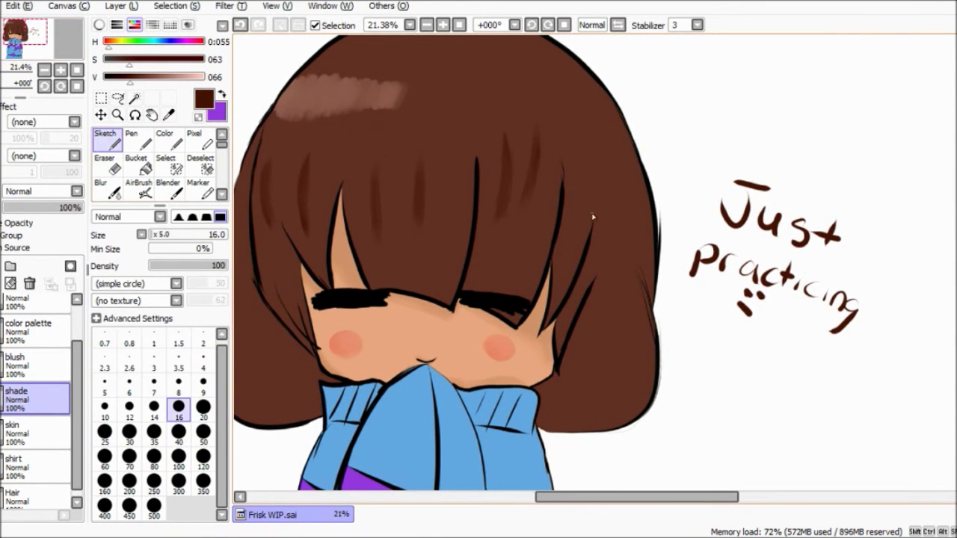
key("b")
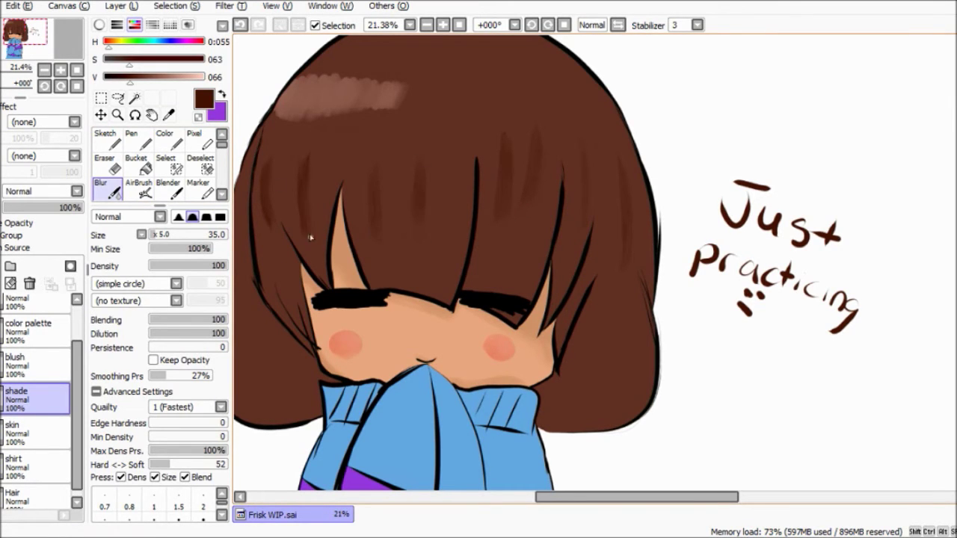
Darken the brown to value 54 and paint dark strands on the outer and lower parts of the hair.
left_click_drag(129, 78, 124, 77)
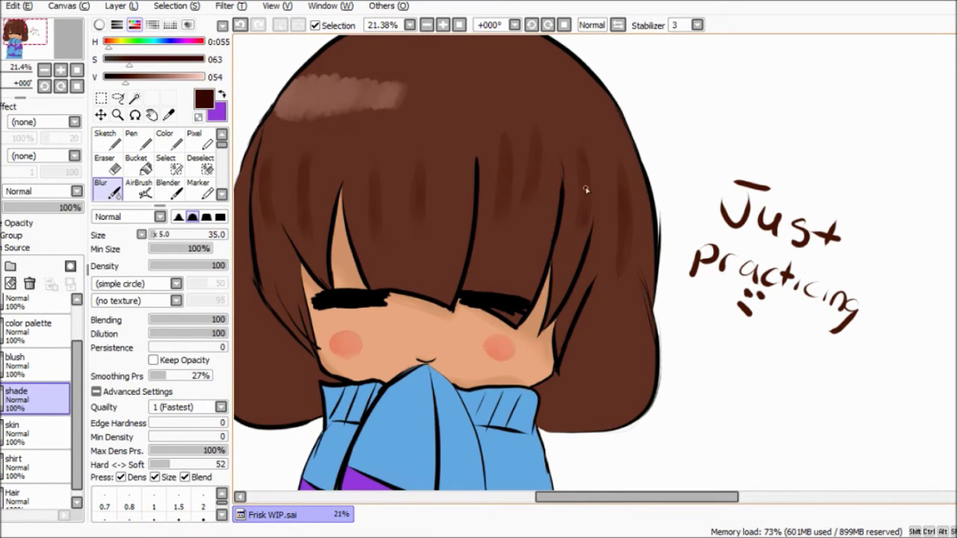
scroll(599, 243, "down", 2)
scroll(523, 251, "left", 5)
key("n")
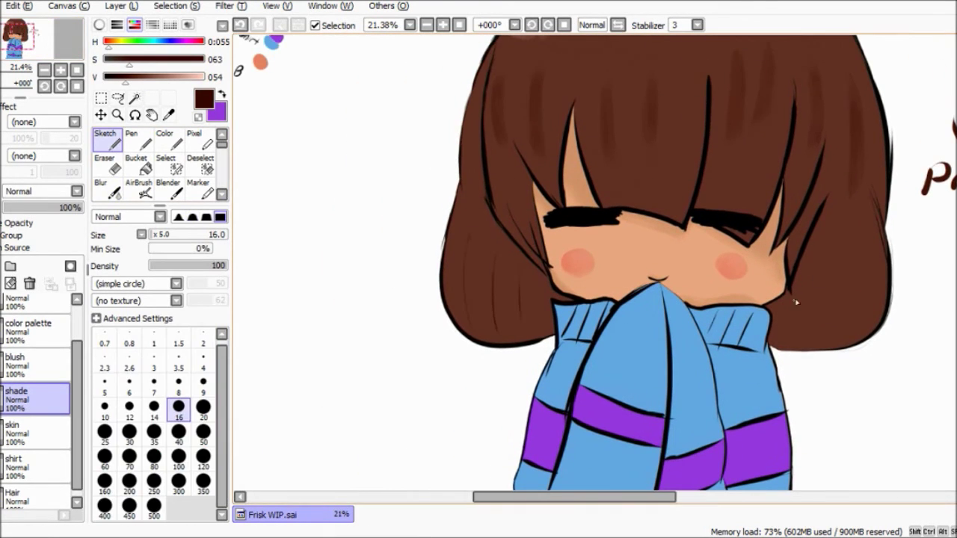
Soften the dark strands on the lower hair on both sides of the face with the Blur brush at size 35.
key("b")
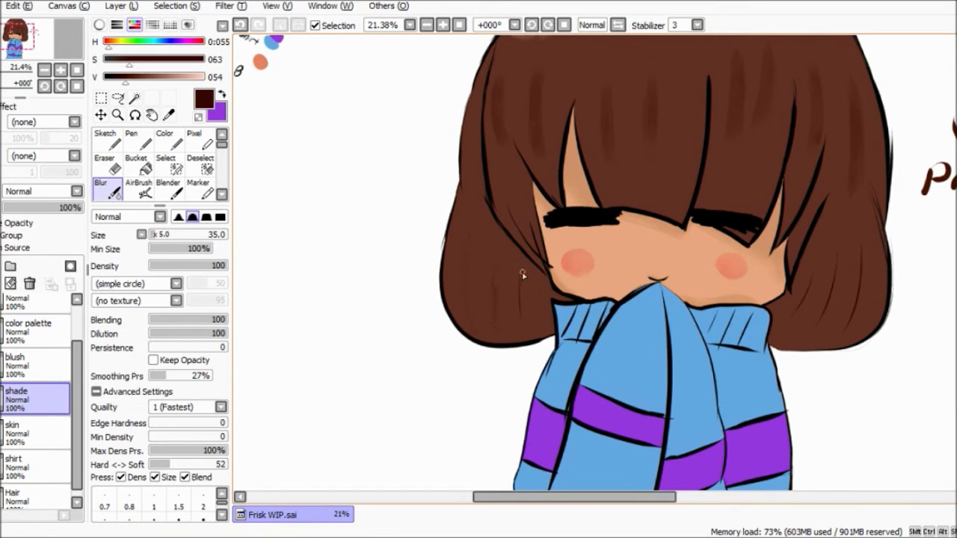
scroll(522, 327, "down", 1)
scroll(614, 234, "right", 3)
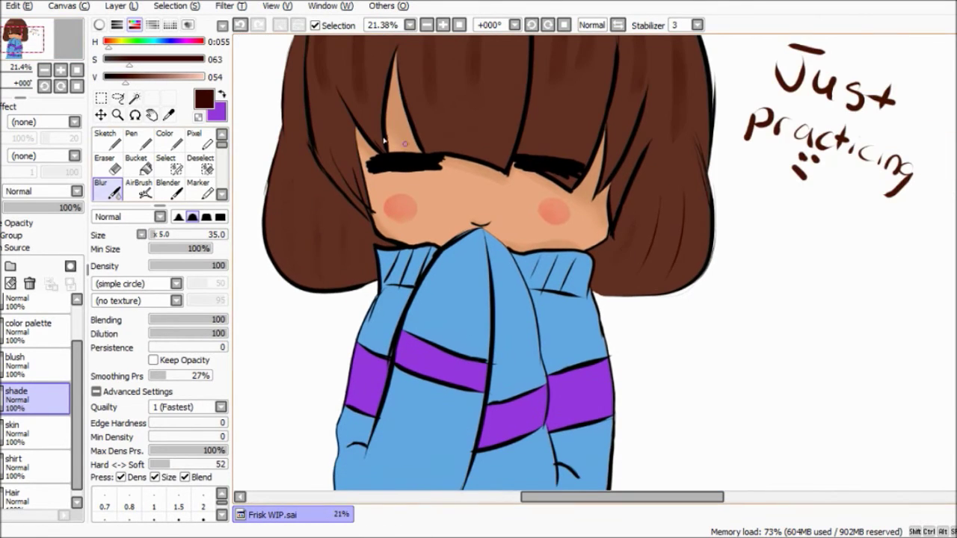
scroll(590, 260, "up", 4)
scroll(591, 259, "left", 3)
left_click_drag(529, 211, 476, 449)
mouse_move(618, 183)
left_mouse_down()
mouse_move(620, 250)
mouse_move(587, 471)
left_mouse_up()
scroll(618, 336, "down", 3)
scroll(617, 336, "left", 3)
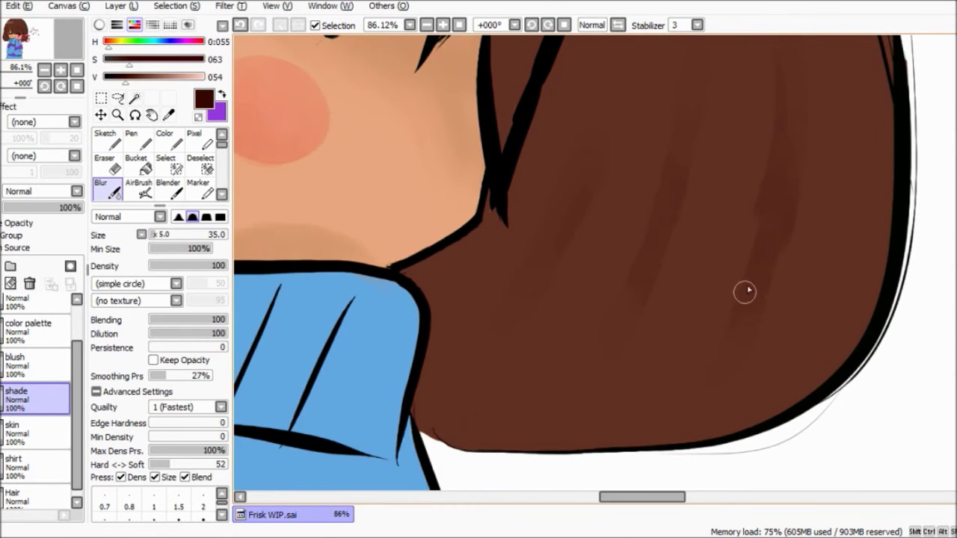
scroll(461, 311, "down", 4)
scroll(461, 311, "up", 1)
scroll(461, 310, "down", 4)
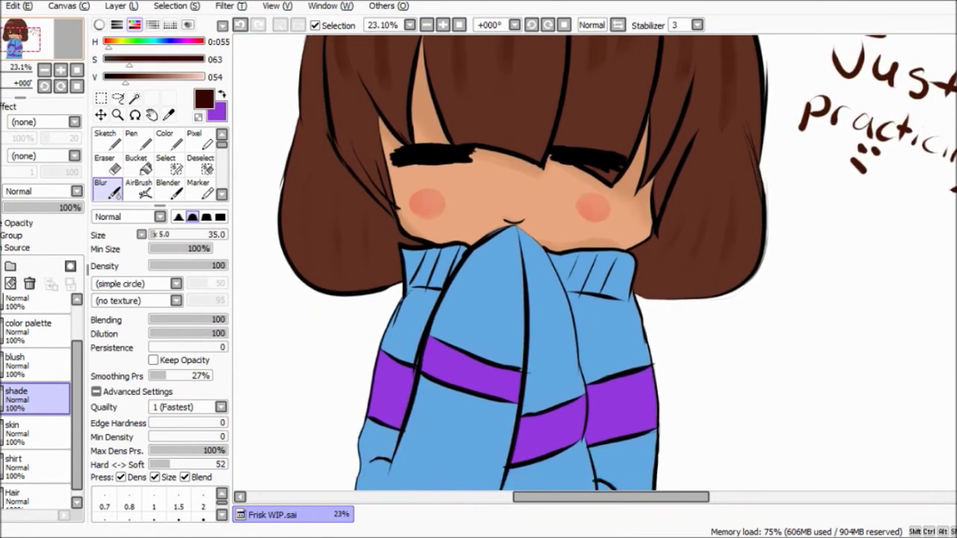
Sample the sweater's blue, darken it to value 202 and switch to the Color brush.
scroll(488, 280, "down", 1)
scroll(487, 281, "left", 1)
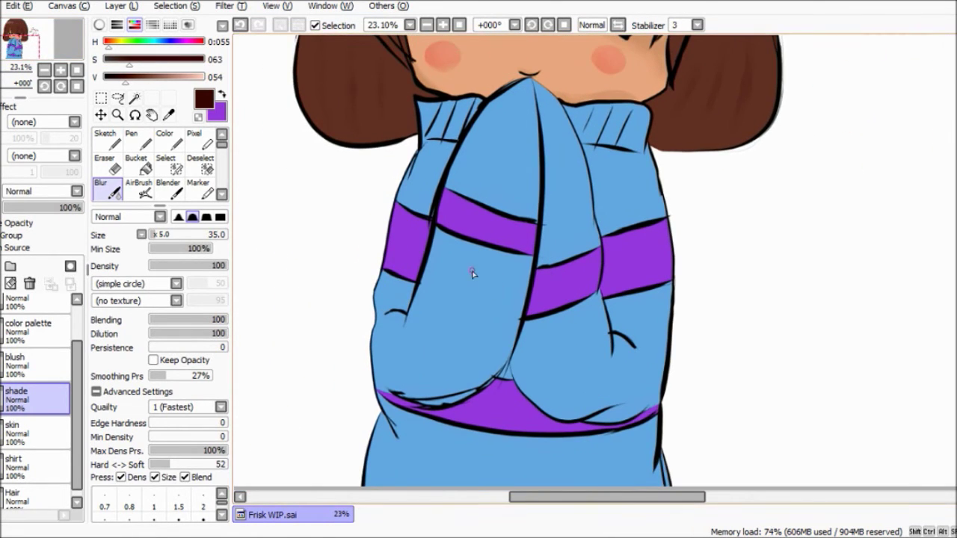
left_click(476, 166, "alt")
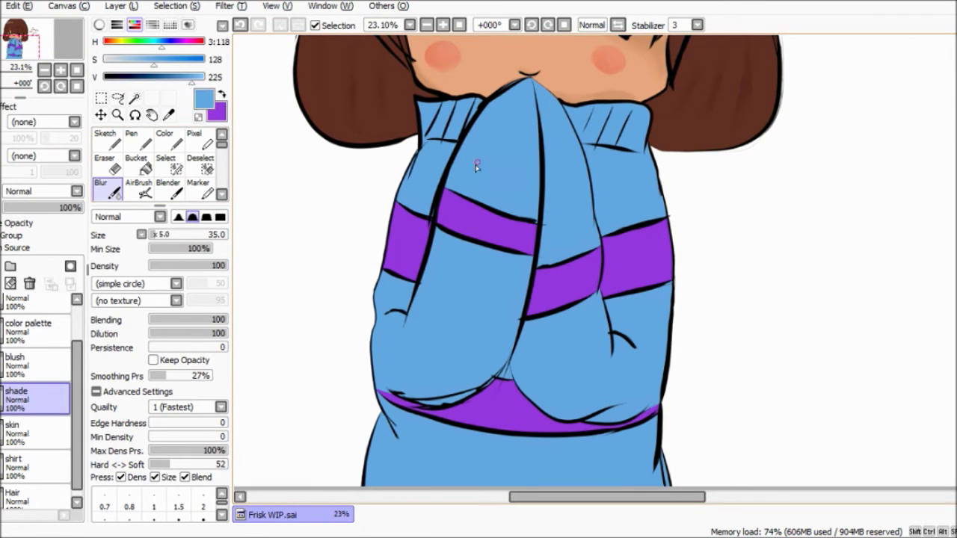
left_click(182, 77)
scroll(595, 270, "up", 2)
left_click(170, 142)
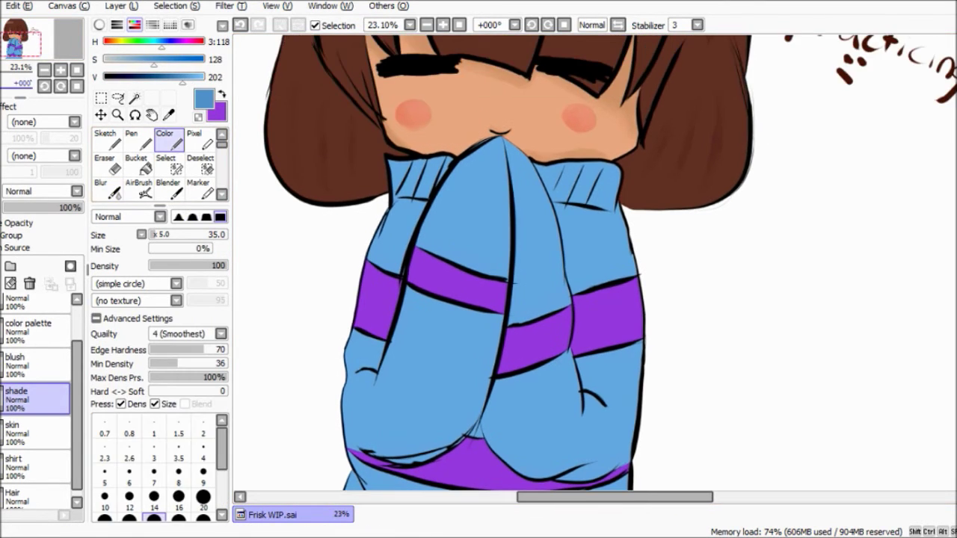
Shade the right side of the collar along its edges and the right shoulder's outer edge in darker blue at size 35.
scroll(595, 269, "up", 3)
left_click(18, 50)
mouse_move(465, 127)
left_mouse_down()
mouse_move(519, 135)
mouse_move(616, 222)
left_mouse_up()
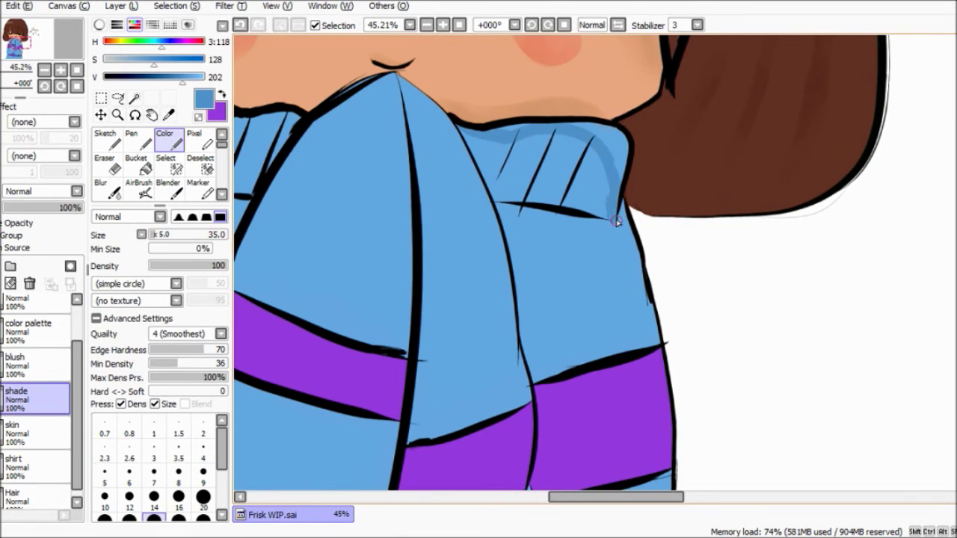
mouse_move(619, 177)
left_mouse_down()
mouse_move(623, 149)
mouse_move(580, 130)
left_mouse_up()
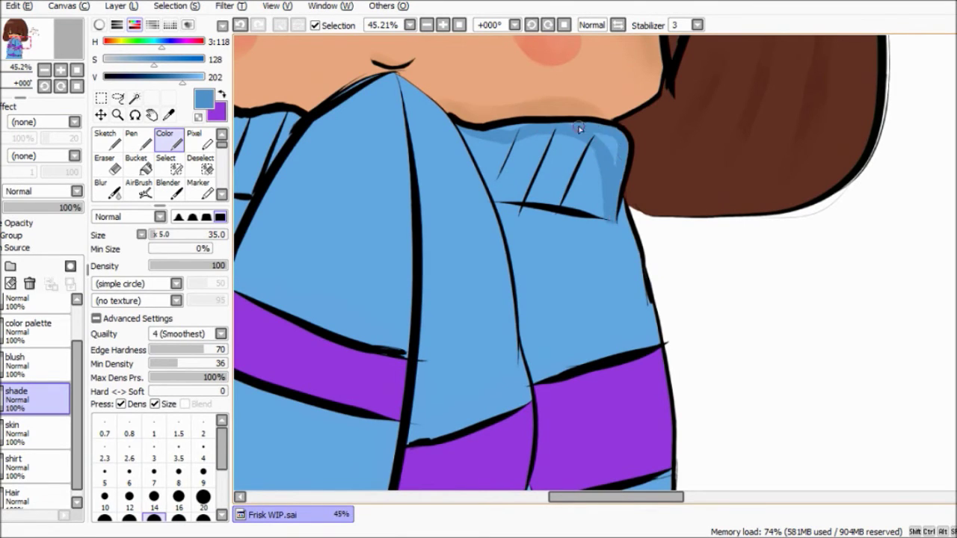
mouse_move(536, 208)
left_mouse_down()
mouse_move(609, 220)
mouse_move(620, 205)
mouse_move(661, 344)
left_mouse_up()
Try cleaning up the blue shading along the right shoulder's outline with the Eraser at size 195.
scroll(23, 51, "up", 5)
left_click(22, 53)
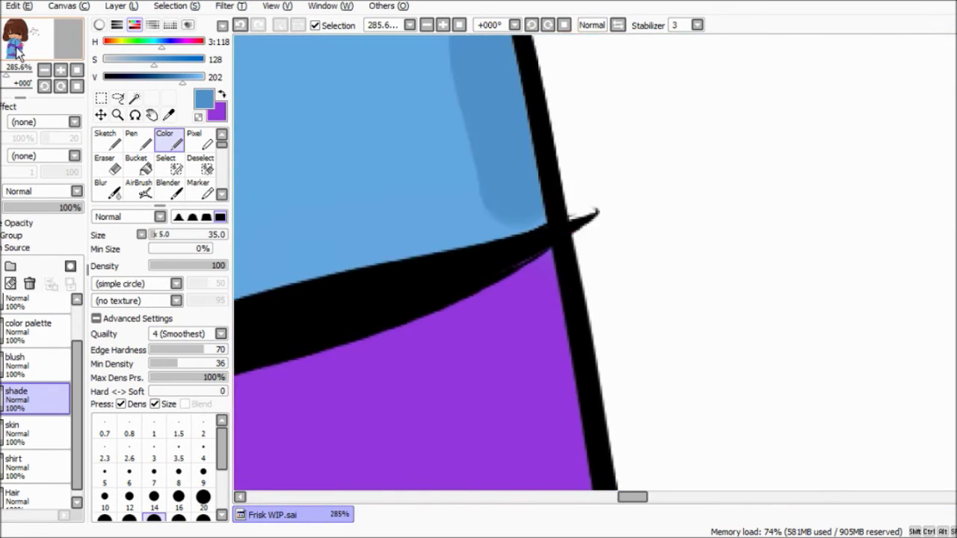
left_click(23, 46)
key("e")
key("ctrl+z")
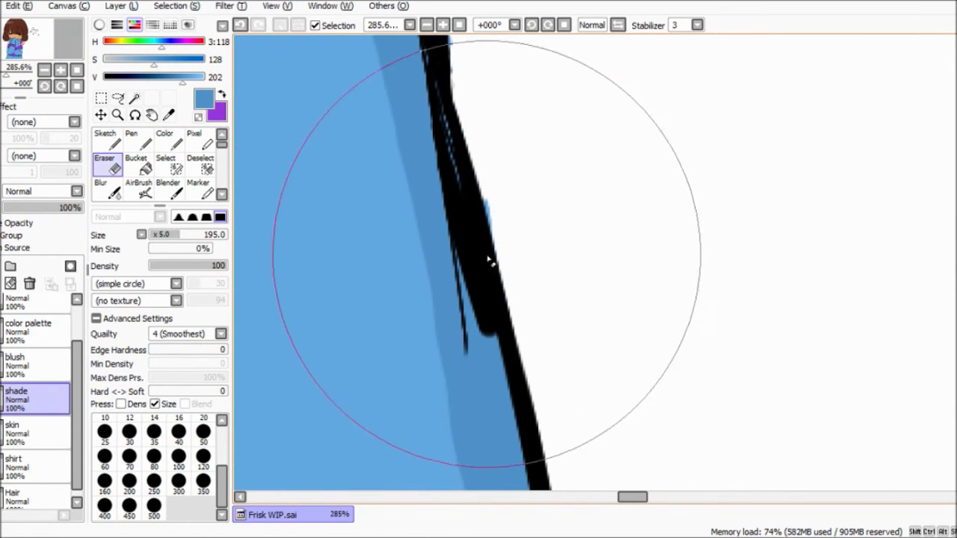
left_click(15, 45)
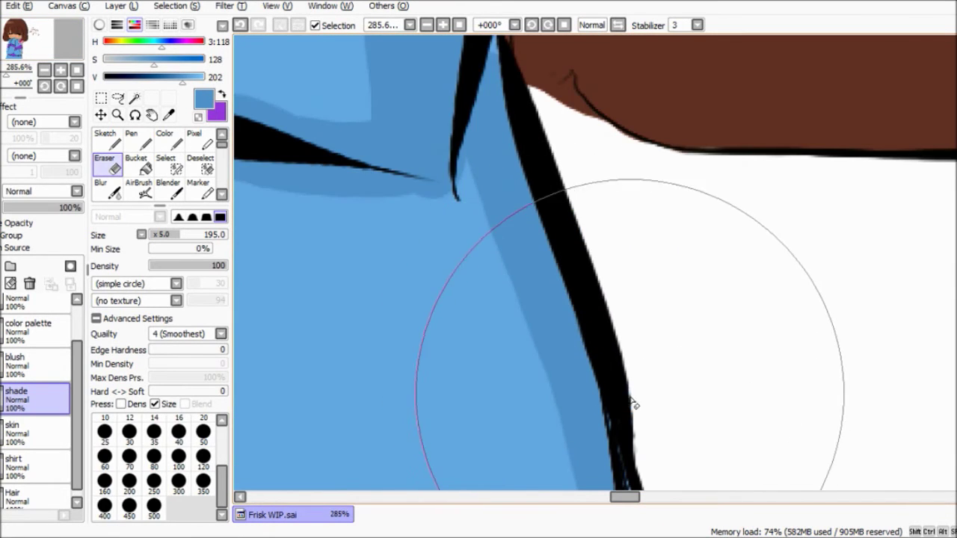
left_click_drag(19, 66, 25, 68)
Shade the left collar along its top edge and ribs, and the rib lines of the right collar, with the Color brush.
key("c")
left_click(17, 47)
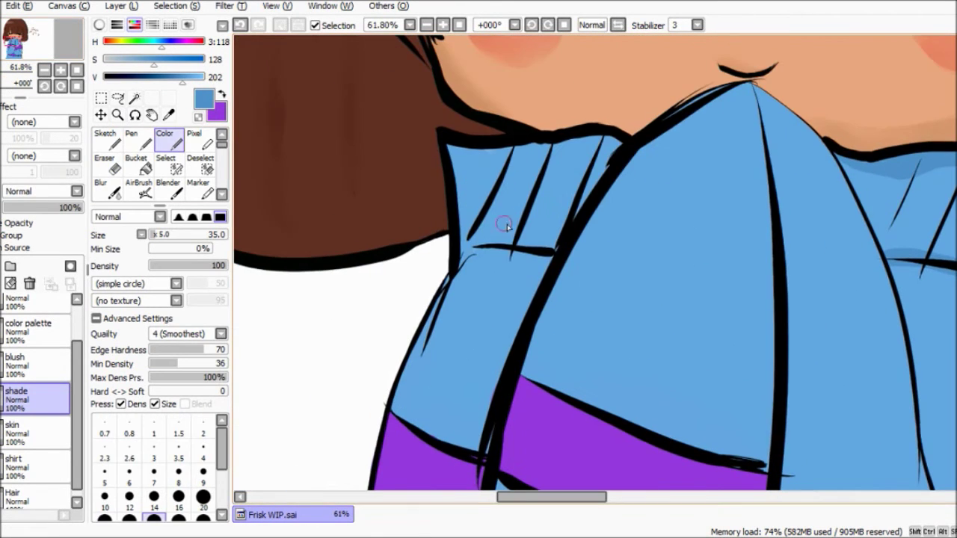
left_click_drag(458, 165, 606, 141)
left_click_drag(545, 164, 497, 236)
left_click(18, 45)
left_click_drag(582, 124, 673, 142)
left_click_drag(740, 131, 706, 217)
Shade along the central line between the raised sleeves, up to the tip below the mouth.
mouse_move(472, 45)
left_mouse_down()
mouse_move(506, 289)
mouse_move(499, 406)
left_mouse_up()
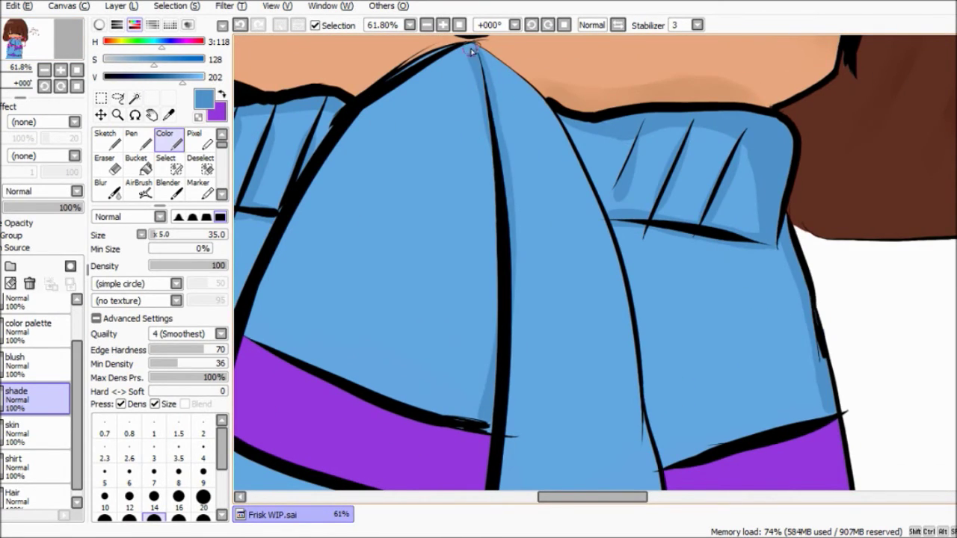
left_click(28, 49)
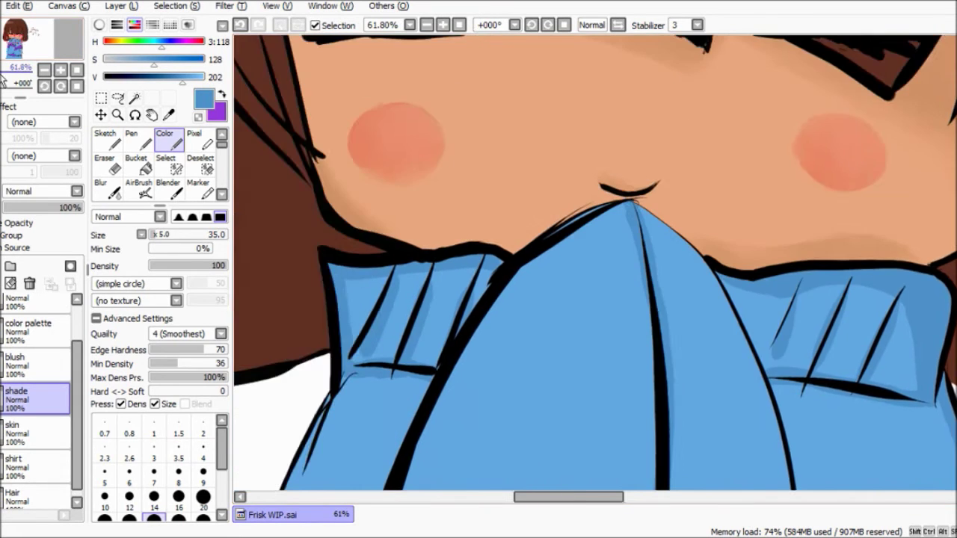
scroll(641, 145, "up", 3)
left_click_drag(614, 116, 624, 124)
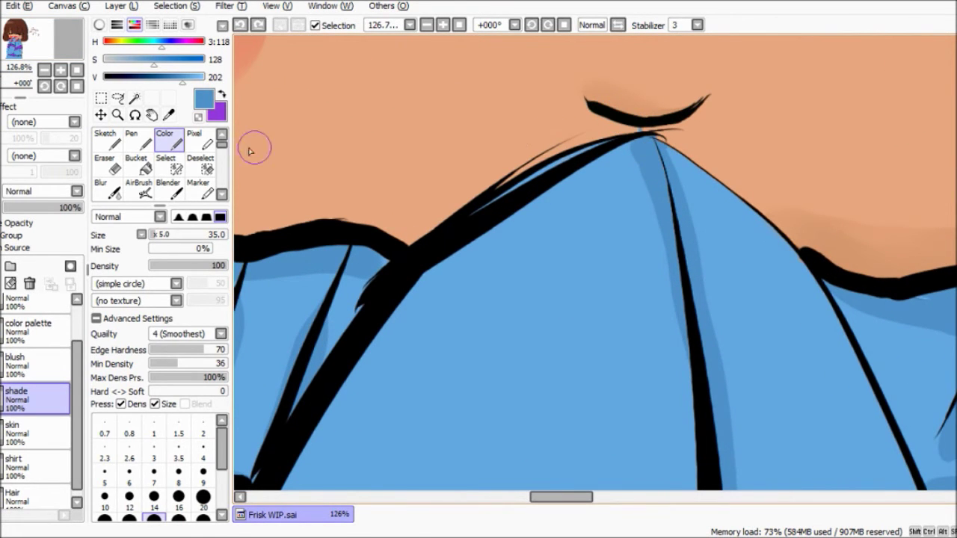
Shade the blue area below the left sleeve's purple stripe and along the nearby fold line.
left_click(16, 46)
scroll(16, 46, "down", 5)
left_click_drag(17, 46, 18, 51)
left_click_drag(484, 156, 478, 225)
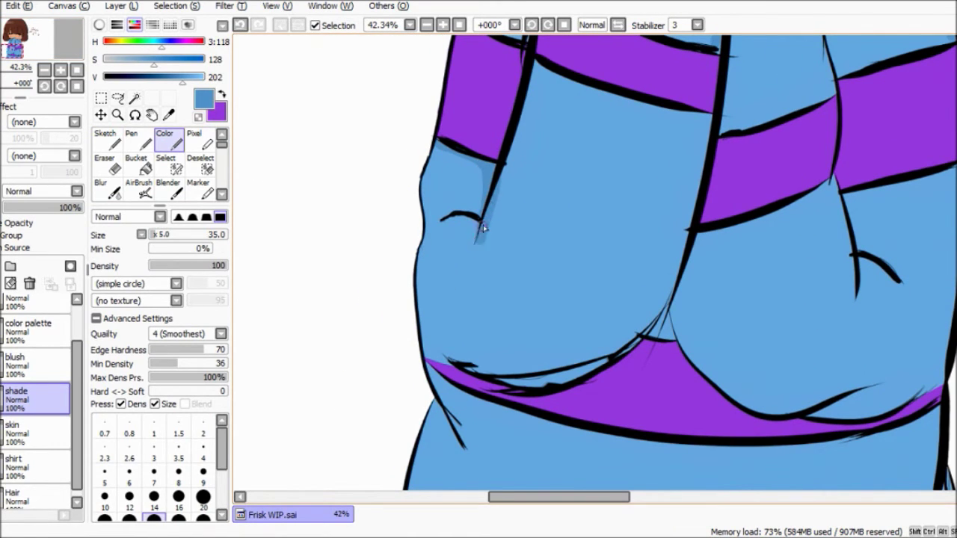
key("ctrl+z")
Reduce the Color brush to size 20 and shade below the right sleeve's purple stripe and along its fold lines.
left_click_drag(834, 180, 797, 196)
key("ctrl+z")
left_click(14, 54)
scroll(6, 75, "up", 4)
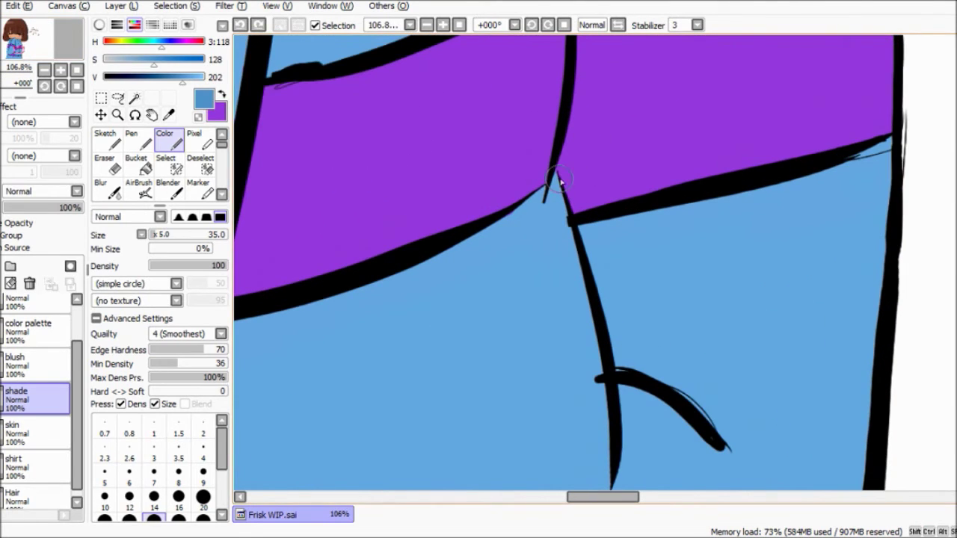
key("bracketleft")
key("bracketleft")
key("bracketleft")
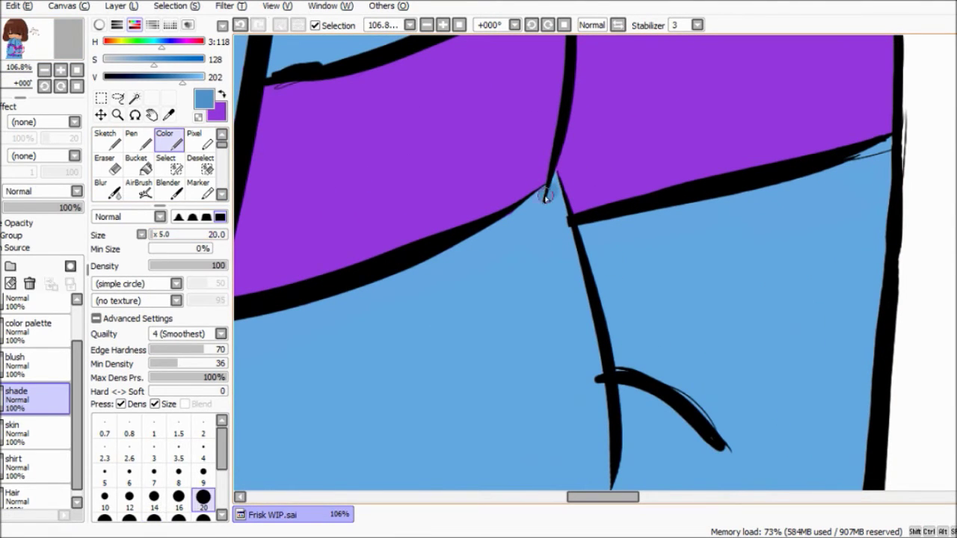
left_click_drag(546, 196, 427, 263)
mouse_move(560, 196)
left_mouse_down()
mouse_move(588, 320)
mouse_move(596, 486)
mouse_move(541, 329)
mouse_move(524, 378)
left_mouse_up()
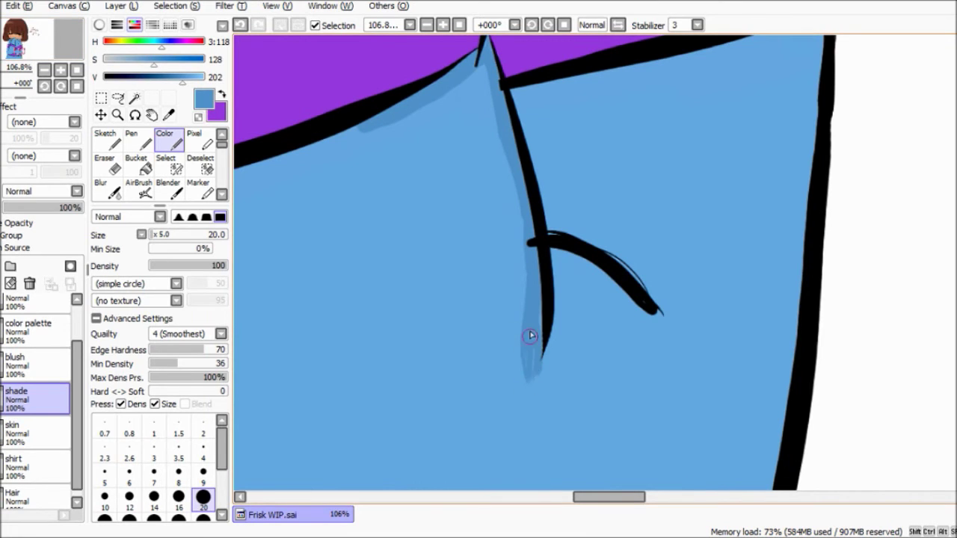
mouse_move(551, 249)
left_mouse_down()
mouse_move(652, 327)
mouse_move(538, 314)
mouse_move(429, 329)
mouse_move(389, 247)
mouse_move(412, 292)
mouse_move(397, 233)
left_mouse_up()
Shade the central line where the sleeves meet and the creases at the lower edge of the right sleeve.
scroll(587, 488, "down", 6)
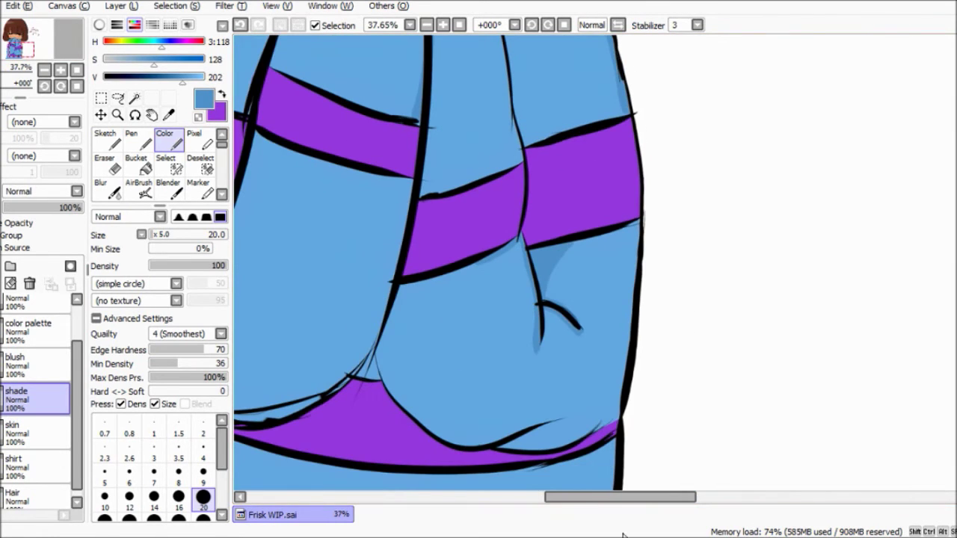
key("space")
left_click_drag(16, 66, 59, 51)
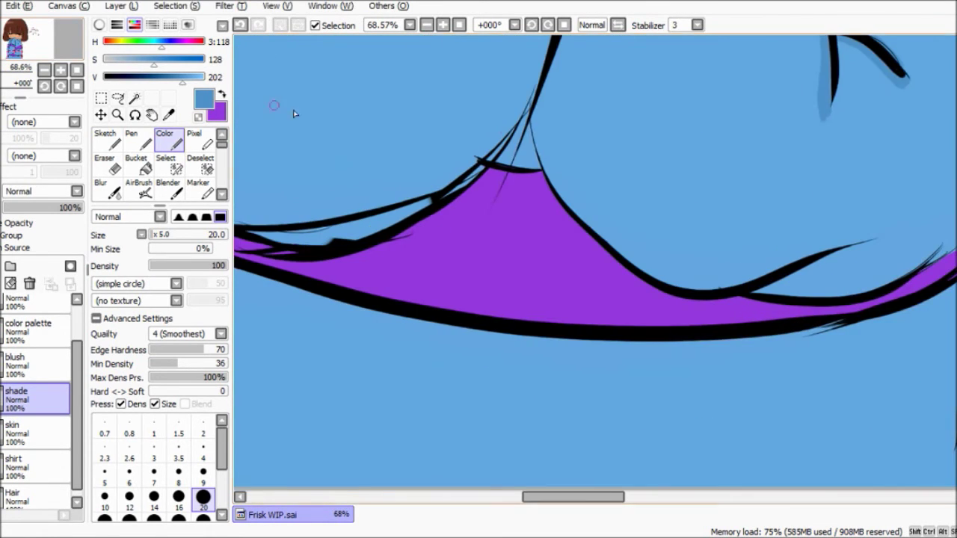
mouse_move(528, 126)
left_mouse_down()
mouse_move(509, 172)
mouse_move(478, 201)
mouse_move(428, 221)
mouse_move(453, 305)
left_mouse_up()
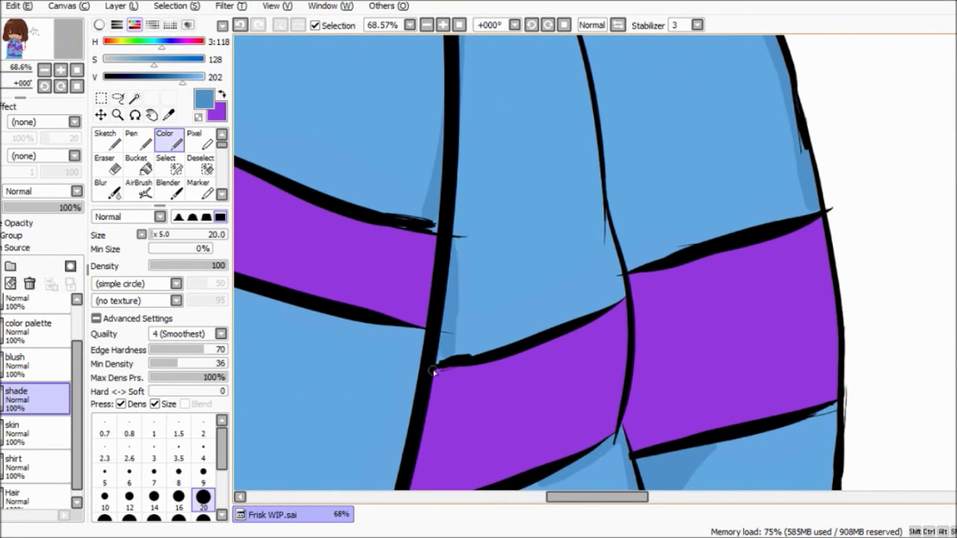
left_click(13, 36)
mouse_move(587, 288)
left_mouse_down()
mouse_move(687, 292)
mouse_move(759, 245)
left_mouse_up()
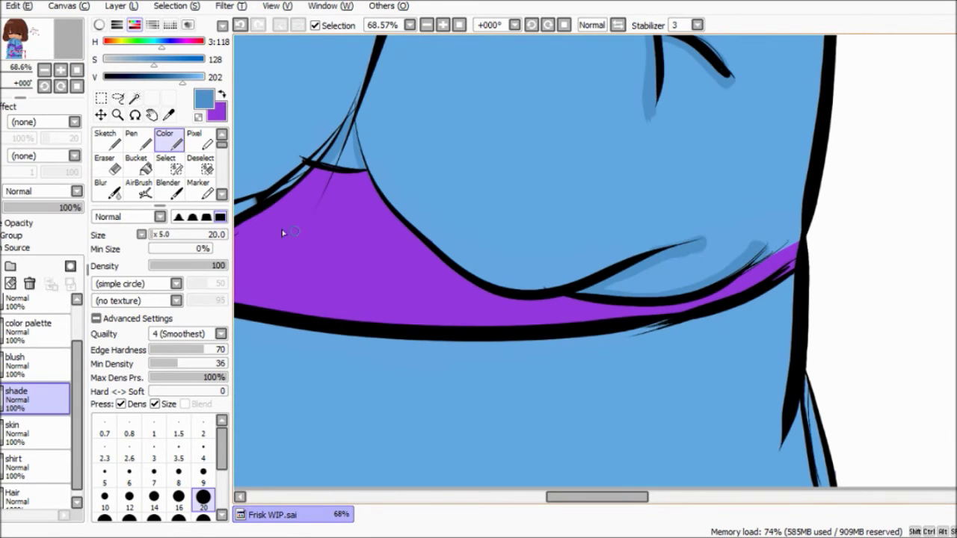
Shade the left edge of the sweater's bottom section and the creases just below the purple band.
left_click(13, 35)
mouse_move(419, 187)
left_mouse_down()
mouse_move(479, 236)
mouse_move(385, 310)
mouse_move(366, 396)
left_mouse_up()
left_click_drag(391, 292, 374, 396)
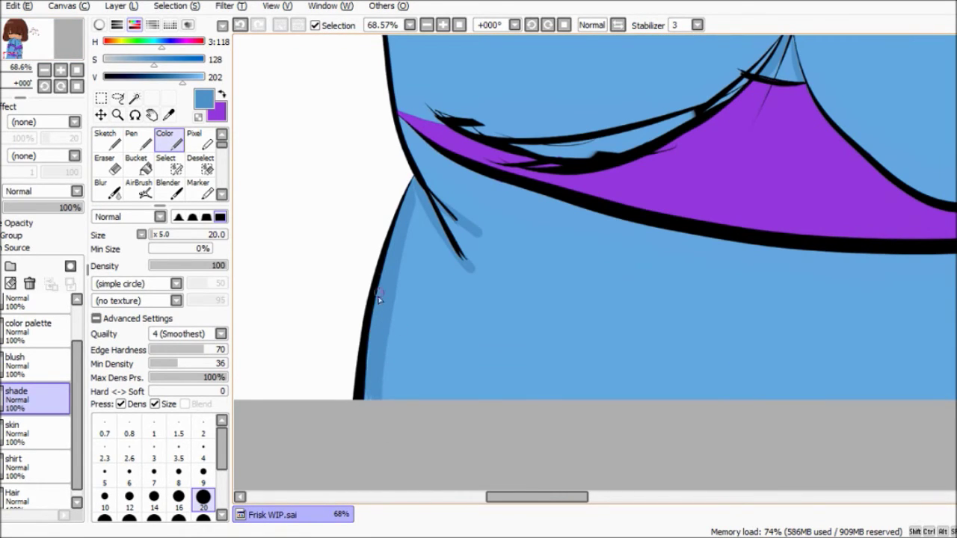
Shade under the right end of the purple band and down the right edge of the sweater's bottom section.
left_click(22, 59)
mouse_move(490, 248)
left_mouse_down()
mouse_move(470, 329)
mouse_move(515, 258)
left_mouse_up()
mouse_move(471, 145)
left_mouse_down()
mouse_move(421, 188)
mouse_move(389, 188)
mouse_move(478, 247)
mouse_move(466, 332)
left_mouse_up()
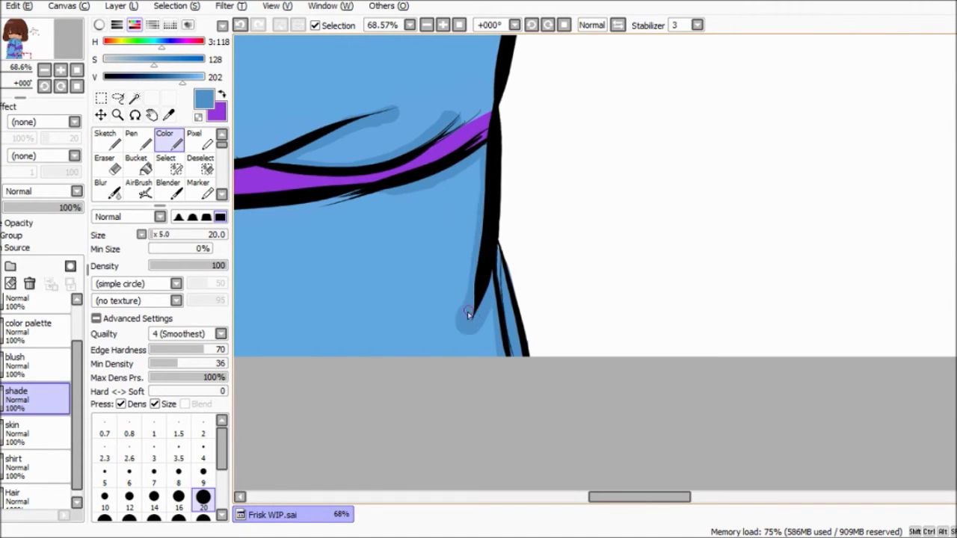
left_click_drag(485, 240, 466, 314)
Soften the darker blue shading on both sides of the collar and the right shoulder with the Blur brush at size 35.
left_click_drag(23, 54, 15, 30)
scroll(15, 25, "down", 5)
scroll(15, 30, "up", 4)
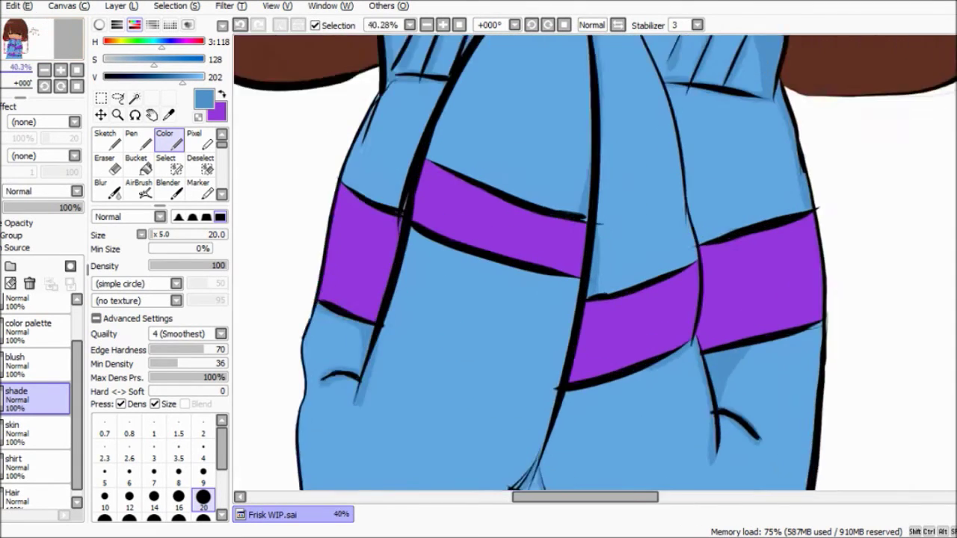
key("b")
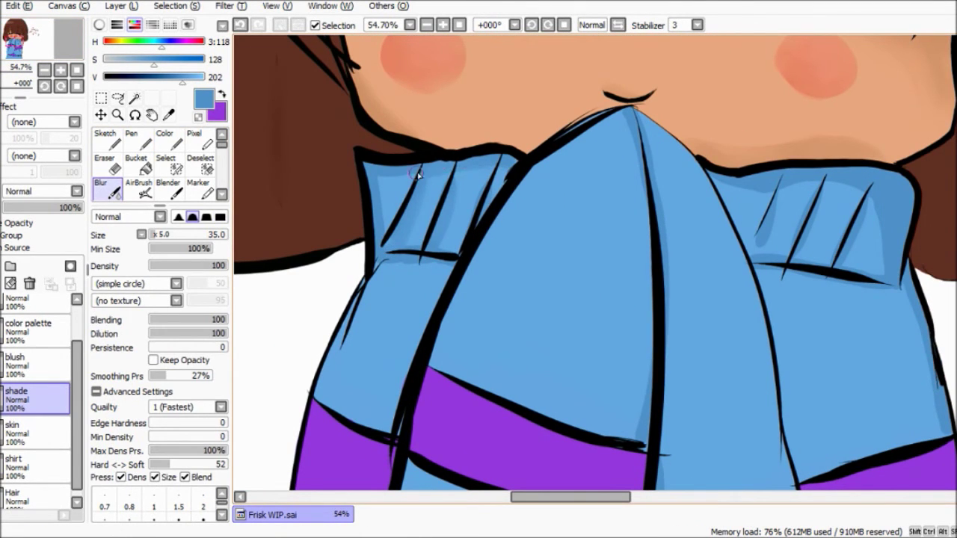
left_click_drag(382, 232, 375, 196)
left_click_drag(448, 265, 71, 232)
mouse_move(413, 223)
left_mouse_down()
mouse_move(505, 241)
mouse_move(557, 394)
left_mouse_up()
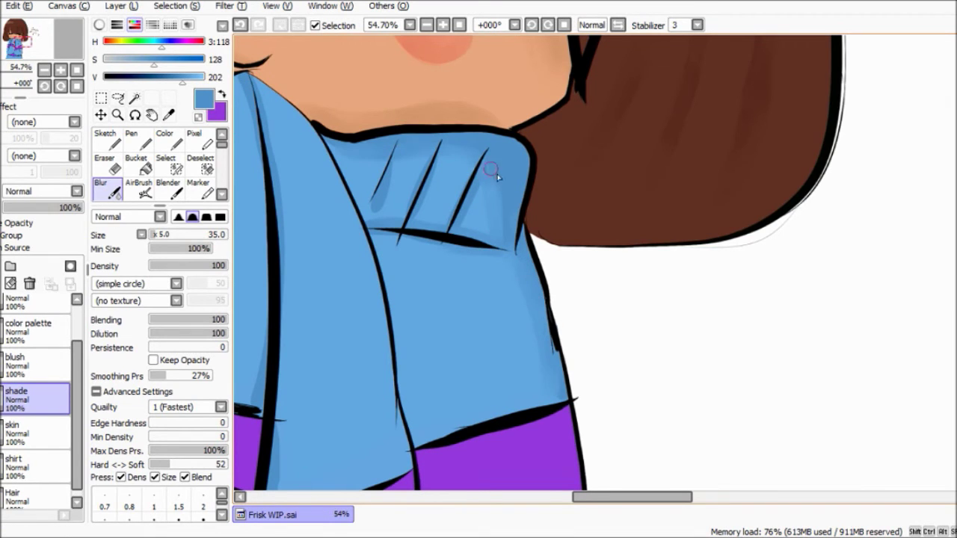
Blend the shading around the right sleeve's folds, its lower creases and the sweater's right edge with the Blur brush.
scroll(409, 166, "down", 8)
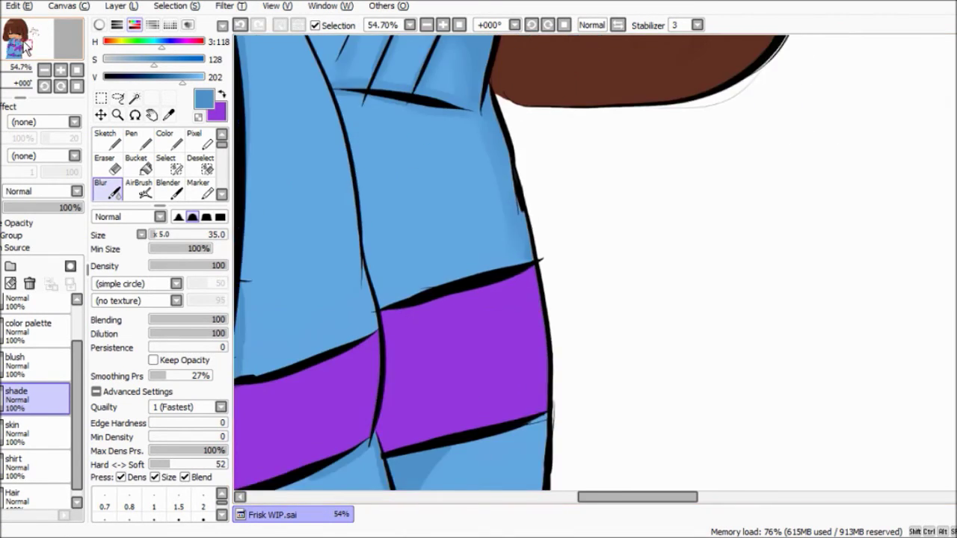
left_click_drag(499, 298, 505, 359)
left_click(22, 51)
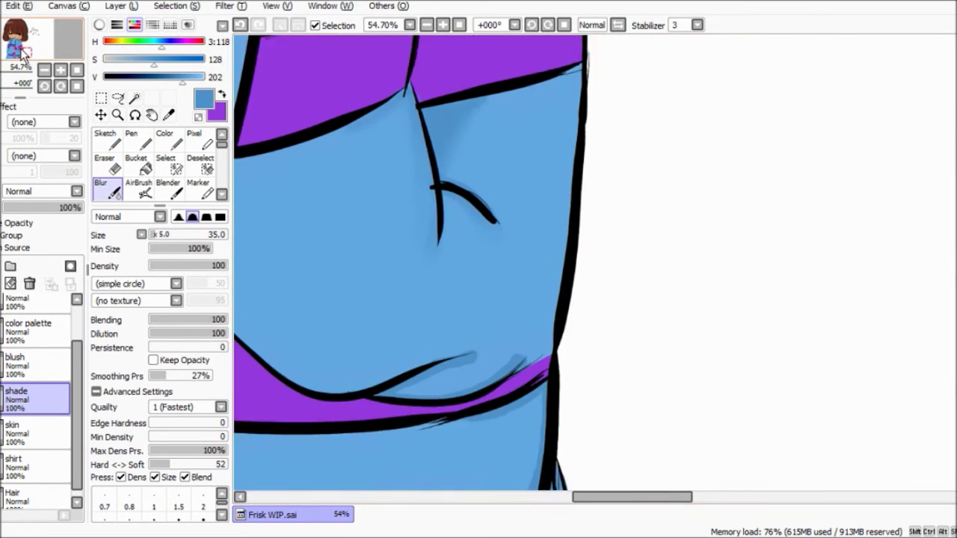
left_click_drag(475, 358, 478, 382)
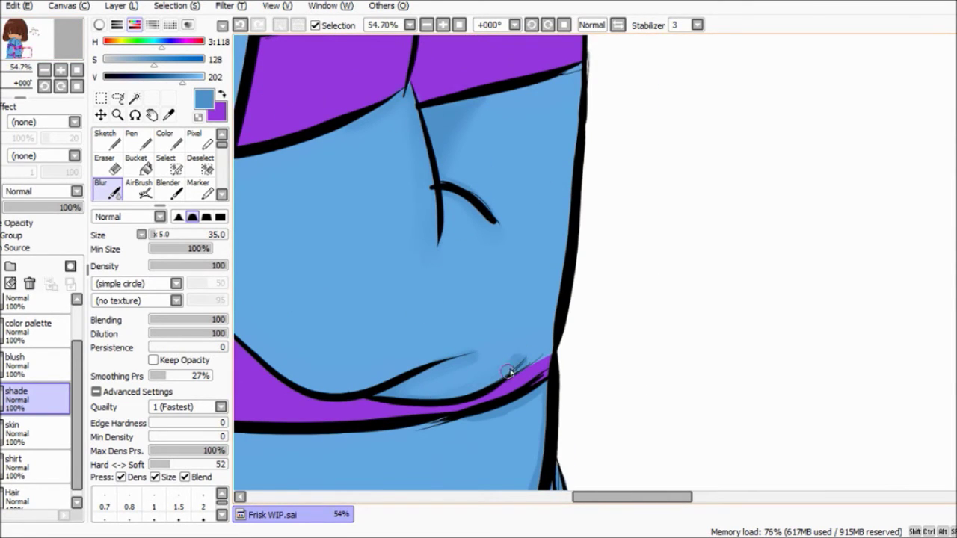
left_click(20, 53)
key("ctrl+z")
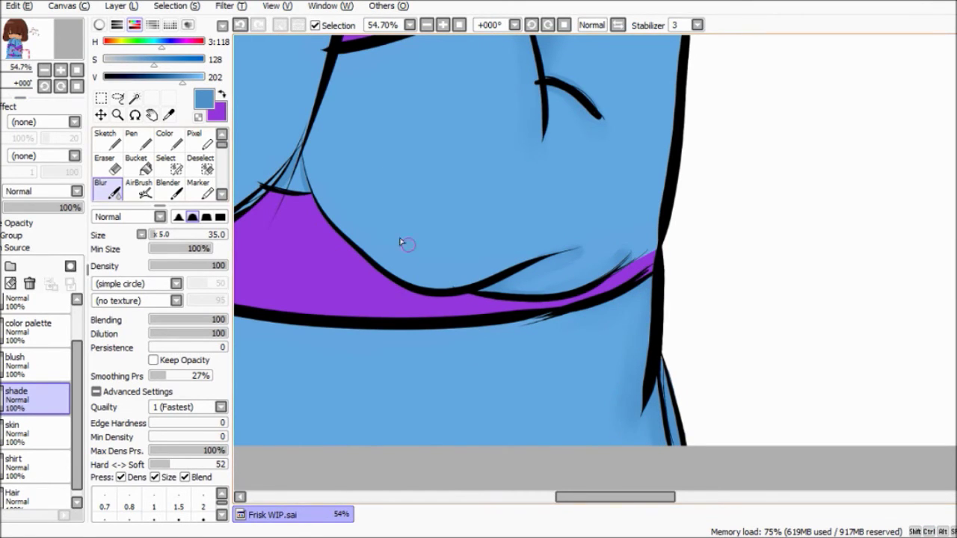
Blend the shading around the left sleeve's folds, the creases below the purple band and the central sleeve line with the Blur brush.
left_click_drag(298, 177, 483, 179)
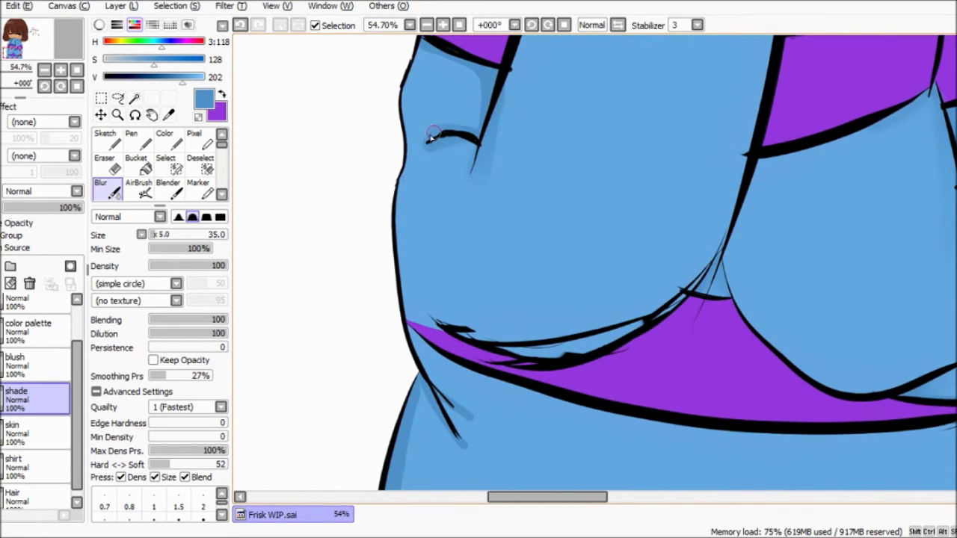
scroll(405, 350, "down", 3)
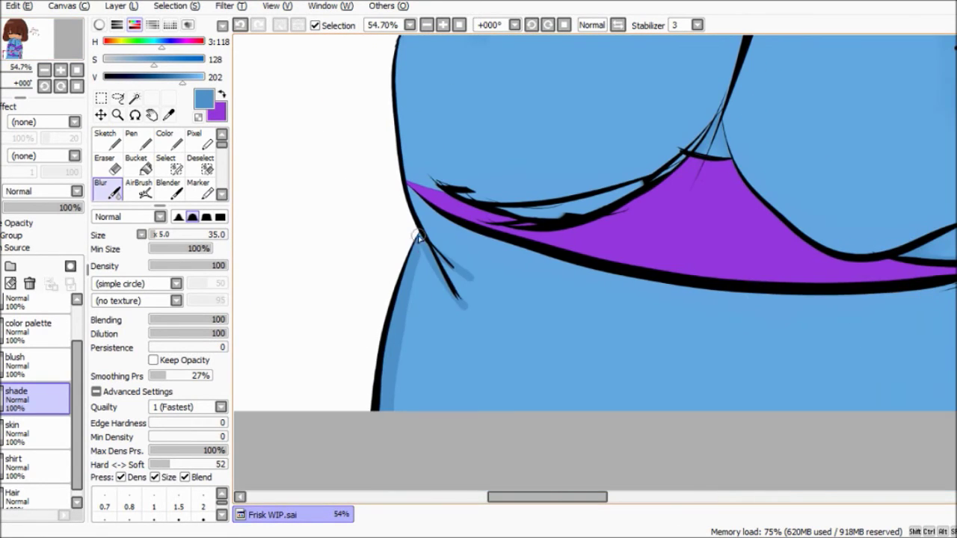
left_click(165, 142)
left_click(108, 189)
left_click(62, 51)
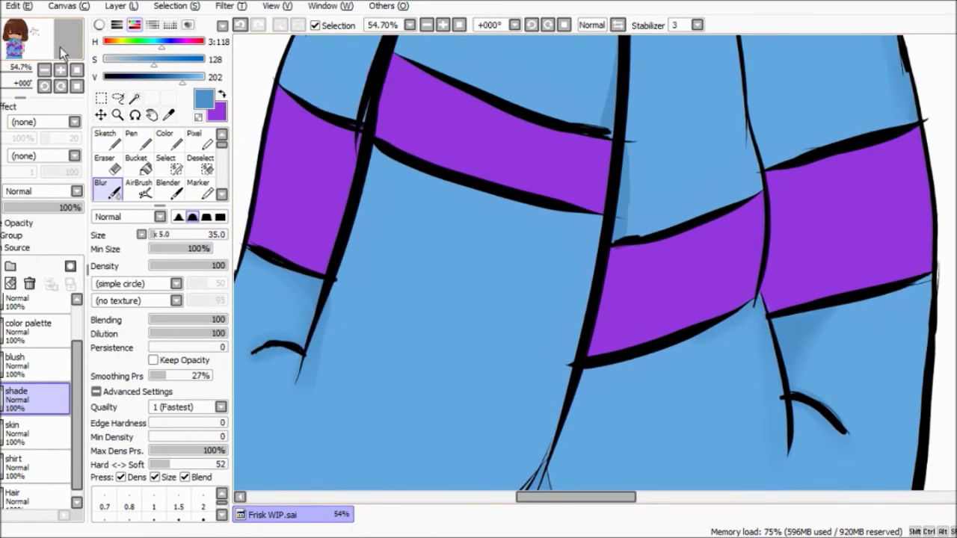
left_click_drag(602, 132, 575, 280)
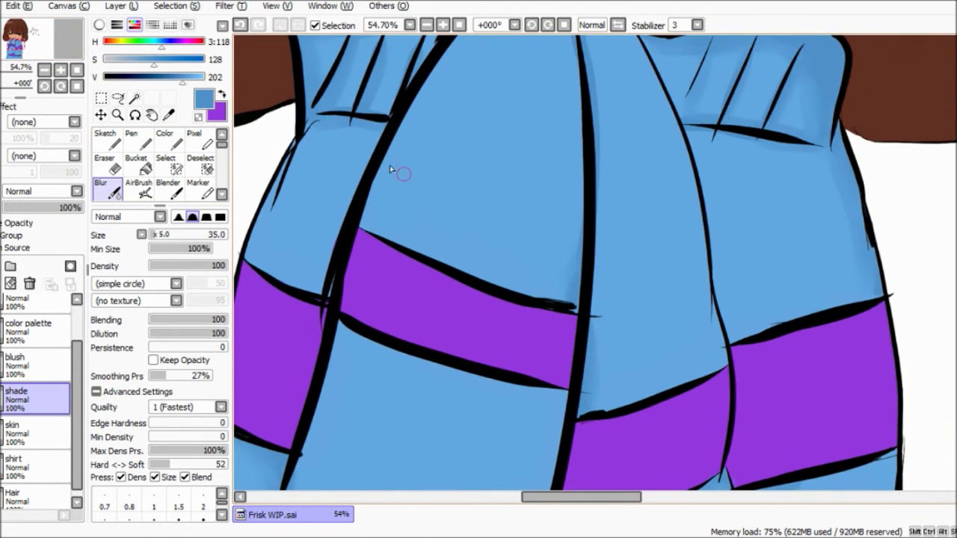
Check the blended shading across the collar, face, hair and whole sweater.
scroll(389, 170, "up", 6)
scroll(494, 266, "down", 3)
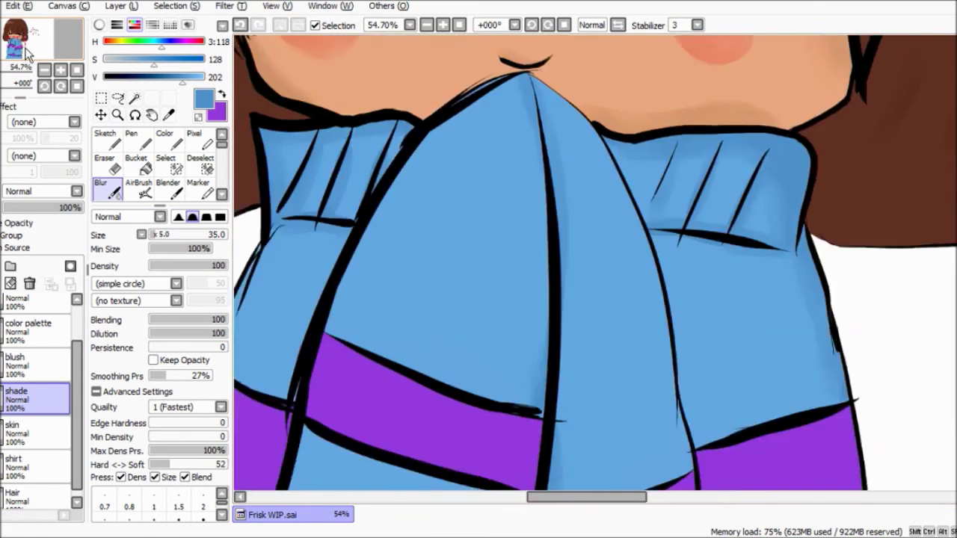
scroll(404, 234, "left", 4)
left_click_drag(28, 59, 20, 35)
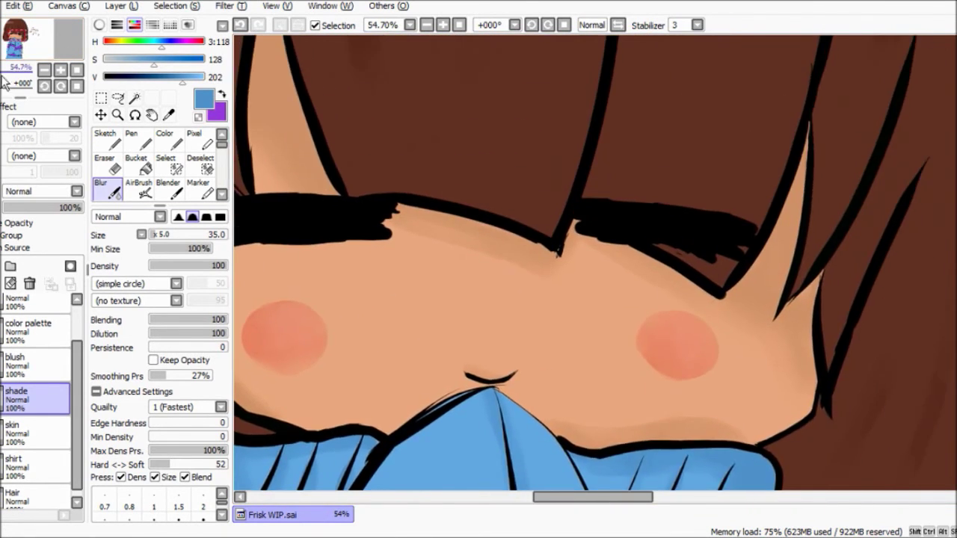
scroll(20, 35, "down", 3)
left_click(17, 46)
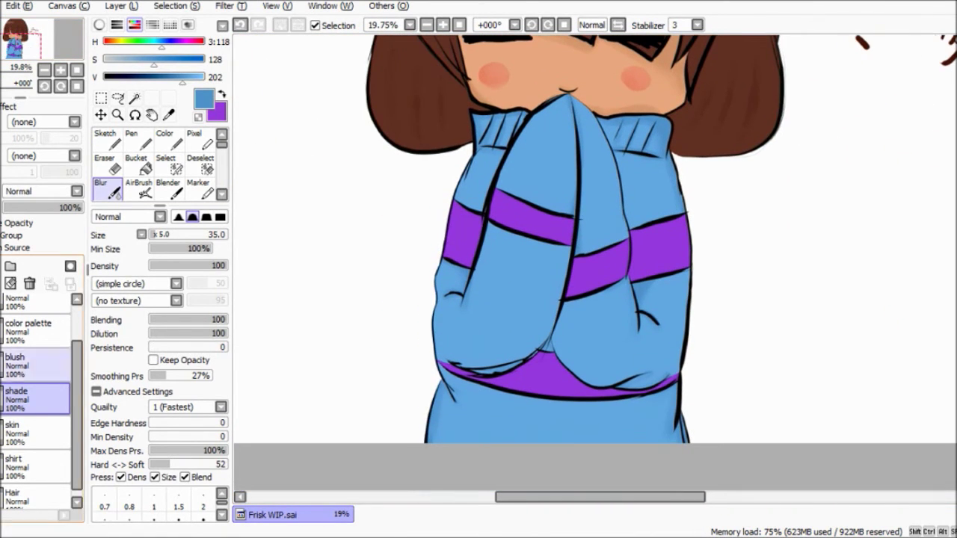
left_click(29, 40)
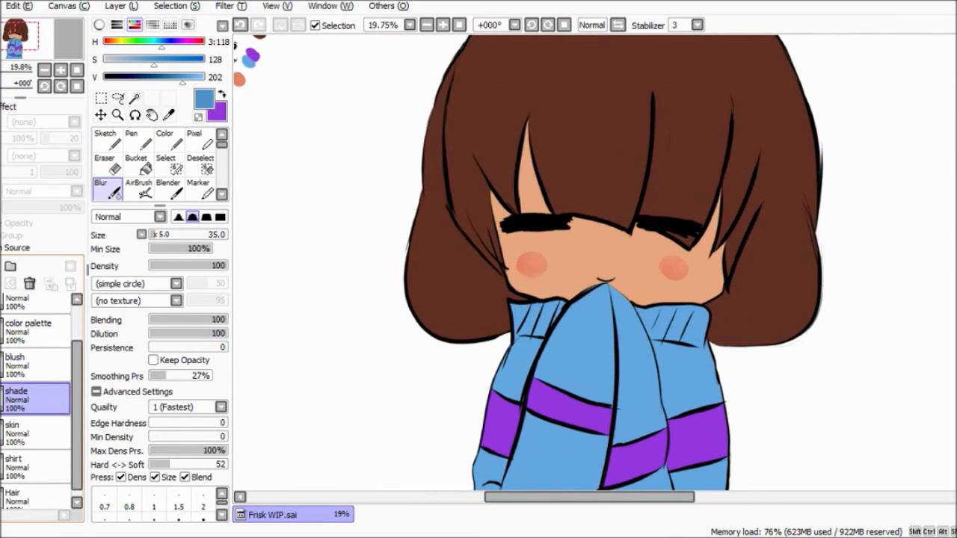
left_click(41, 34)
Make the stripe purple the active color and darken it to a value of 194 for shading.
key("e")
mouse_move(709, 167)
left_mouse_down()
mouse_move(591, 220)
mouse_move(624, 284)
left_mouse_up()
left_click(6, 47)
left_click_drag(6, 47, 13, 57)
key("x")
left_click(175, 81)
scroll(449, 247, "up", 2)
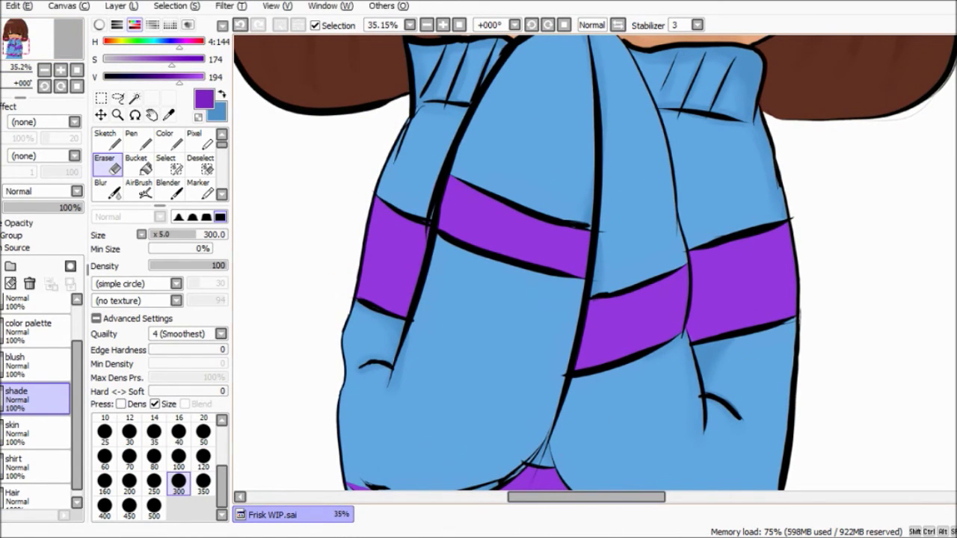
Shade the upper edge and right end of the left sleeve's inner purple stripe with the darker purple.
key("b")
scroll(432, 108, "up", 3)
mouse_move(433, 109)
left_mouse_down()
mouse_move(761, 262)
mouse_move(784, 253)
mouse_move(729, 222)
mouse_move(767, 240)
left_mouse_up()
key("e")
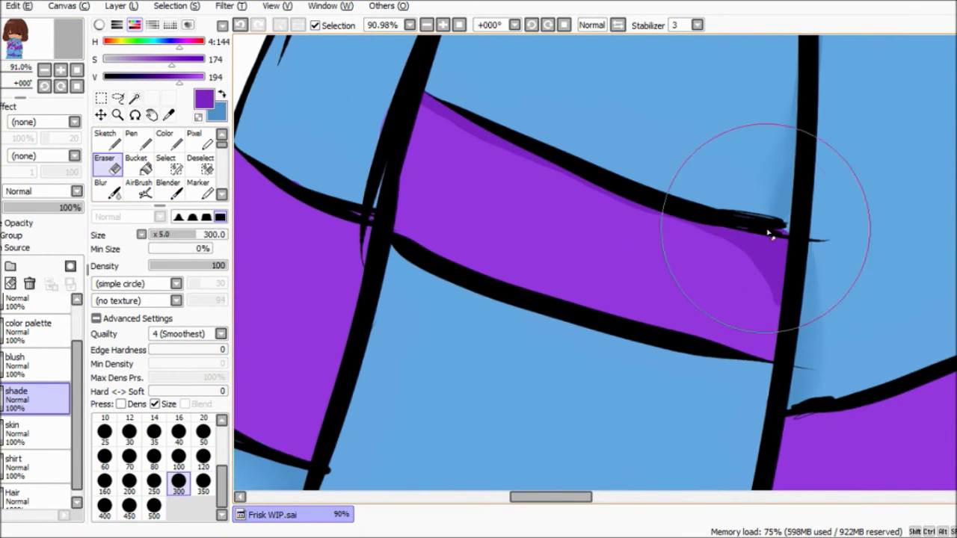
Paint darker purple along the upper and right edges of the right sleeve's inner stripe with the size 20 Color brush.
key("r")
left_click(164, 139)
scroll(479, 262, "down", 5)
left_click_drag(569, 91, 448, 165)
left_click_drag(568, 100, 534, 283)
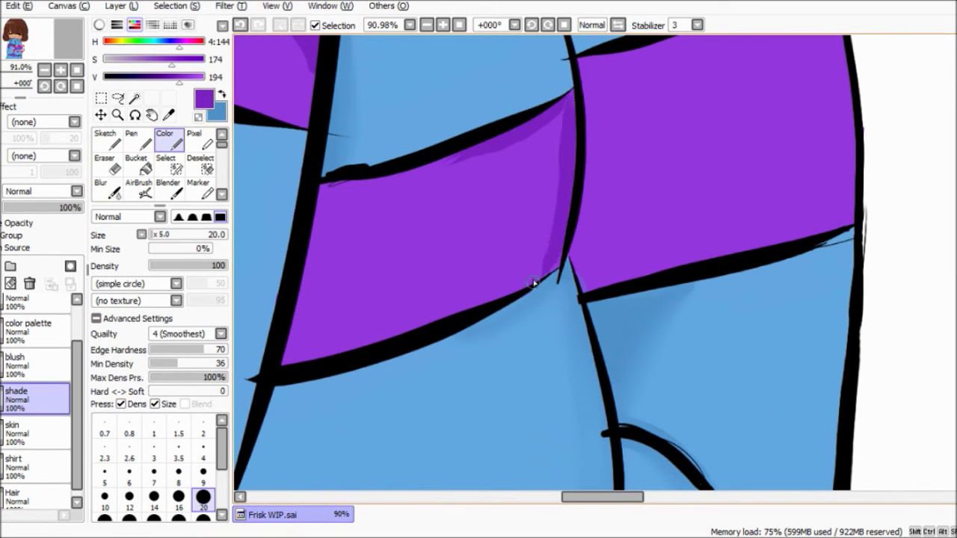
Resample the darker purple and rework the right inner stripe's corner shading, extending it along the upper edge.
left_click(577, 95, "alt")
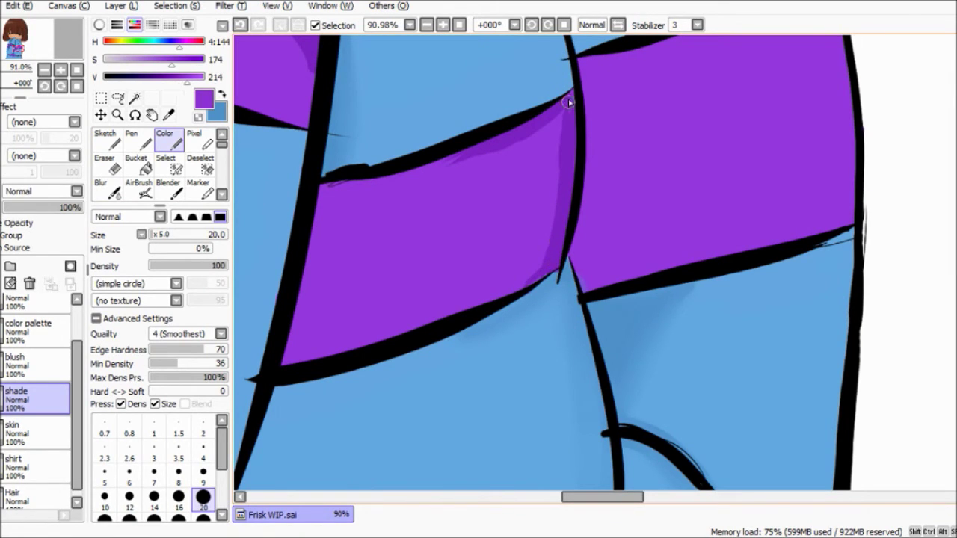
key("ctrl+z")
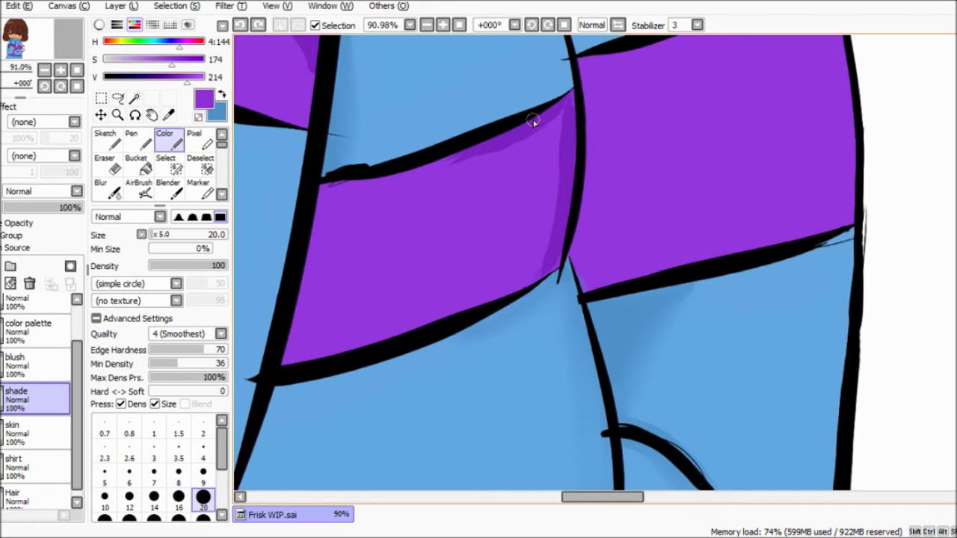
key("ctrl+y")
left_click(527, 135, "alt")
key("ctrl+z")
left_click_drag(523, 138, 567, 98)
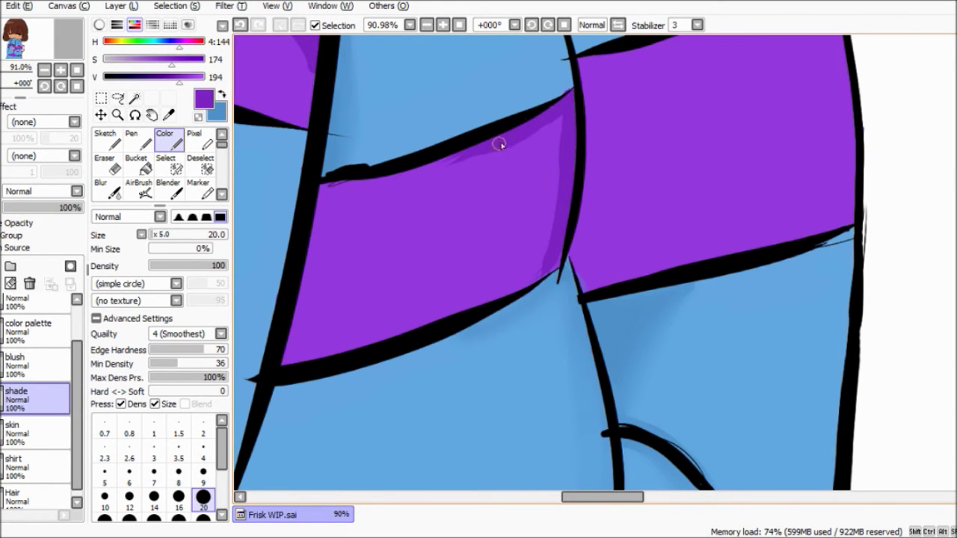
left_click_drag(458, 160, 385, 181)
Erase the purple shading spilling past the outlines at the right inner stripe's corners with the Eraser at size 15.
key("e")
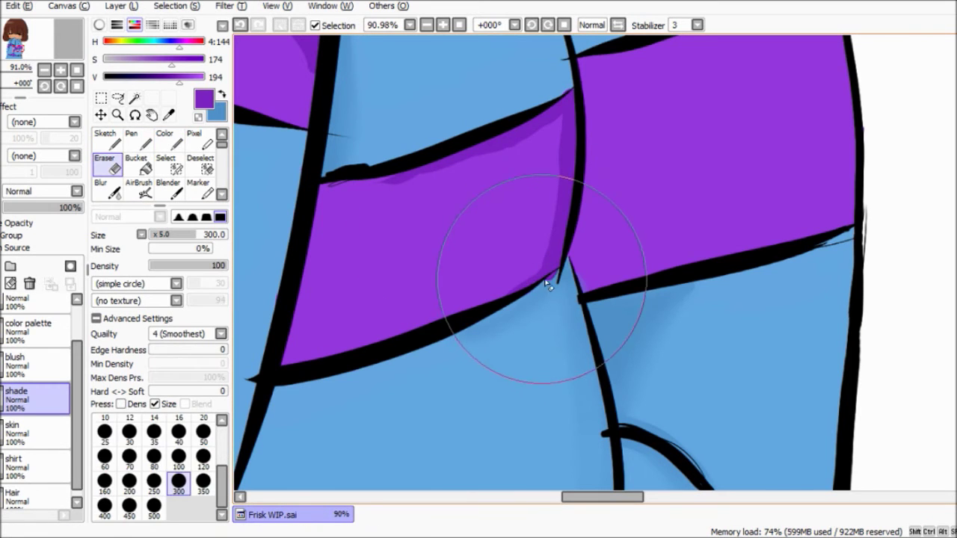
scroll(6, 96, "up", 5)
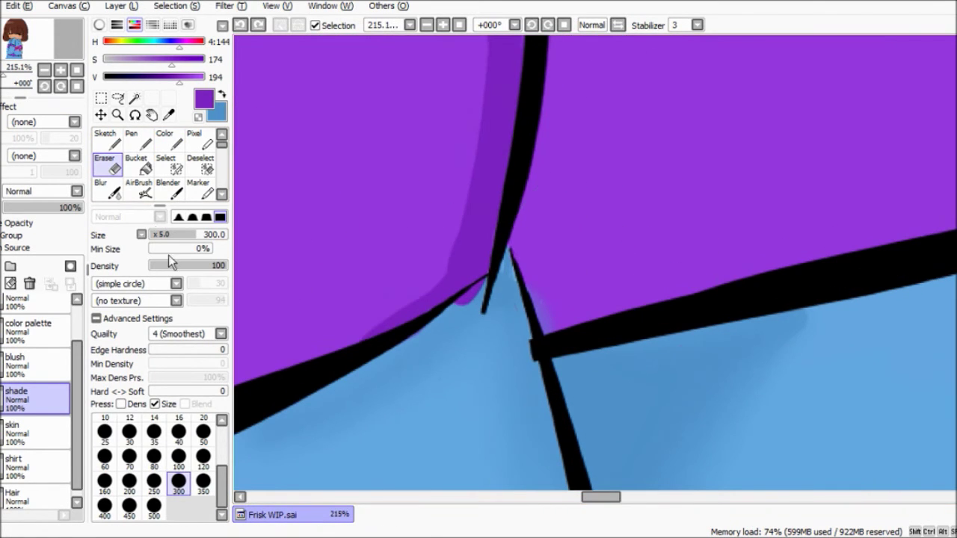
left_click_drag(171, 234, 153, 234)
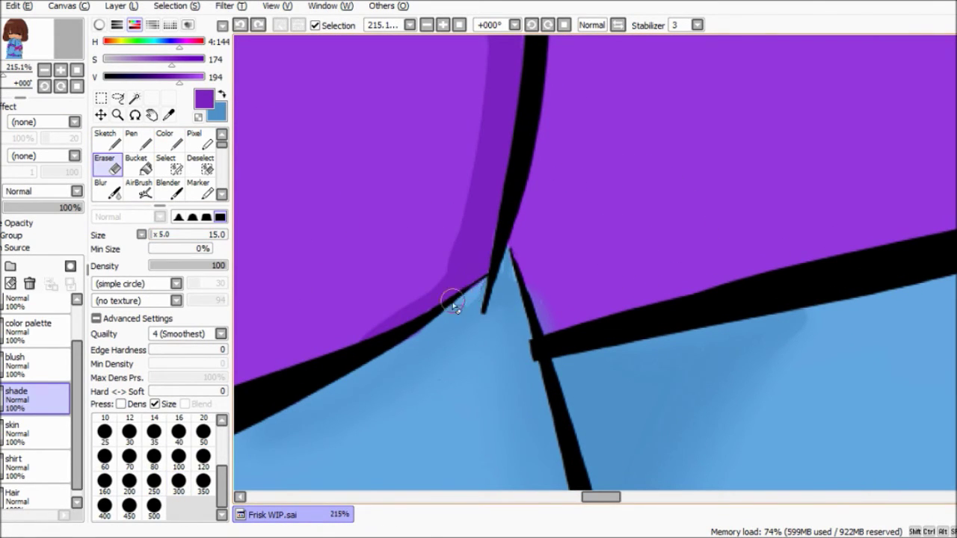
key("b")
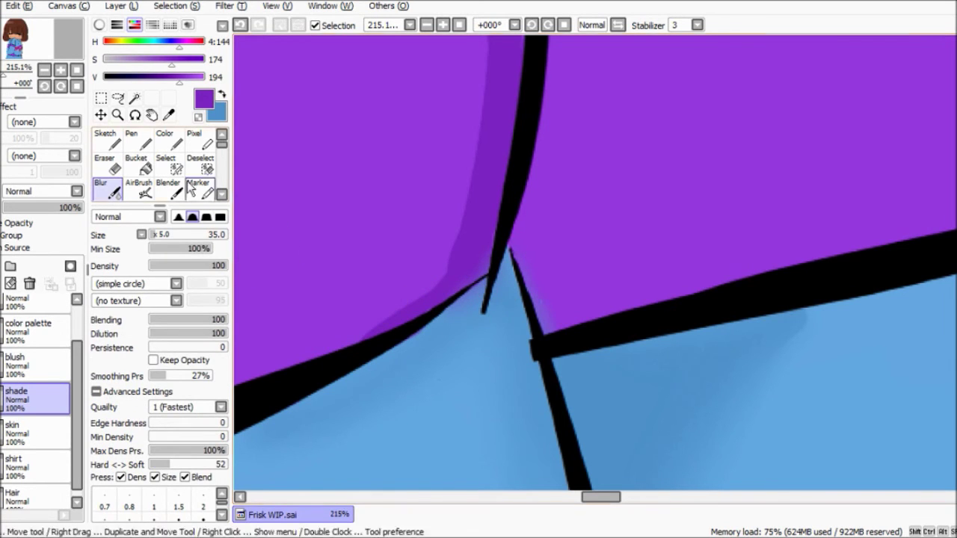
key("c")
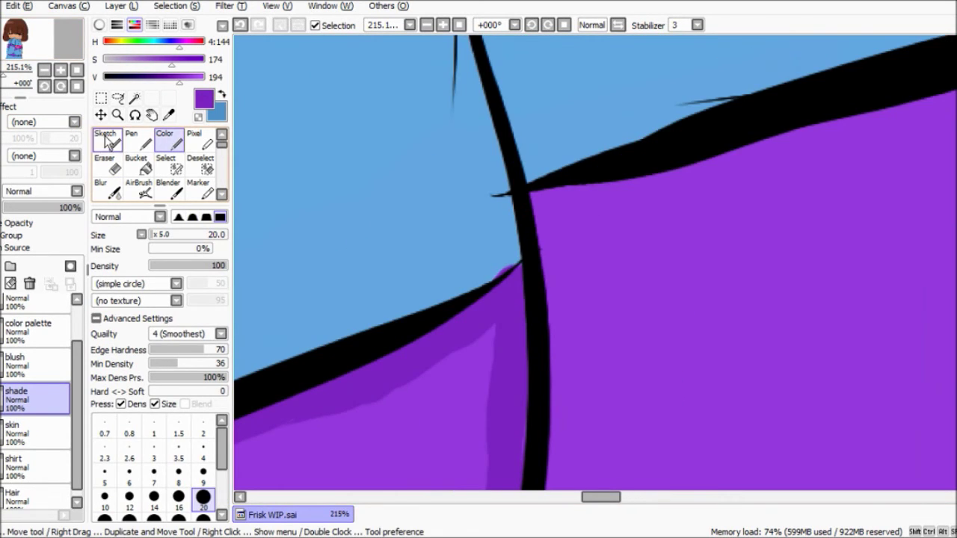
left_click(113, 166)
key("c")
scroll(494, 276, "down", 4)
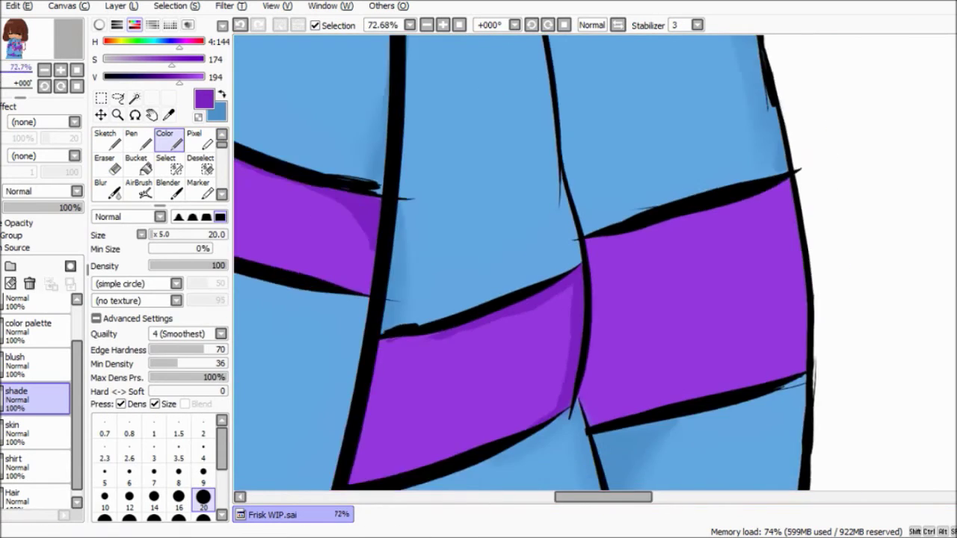
Shade the outer right stripe's edges and the upper edge of the bottom purple band with darker purple.
mouse_move(566, 143)
left_mouse_down()
mouse_move(578, 273)
mouse_move(707, 206)
left_mouse_up()
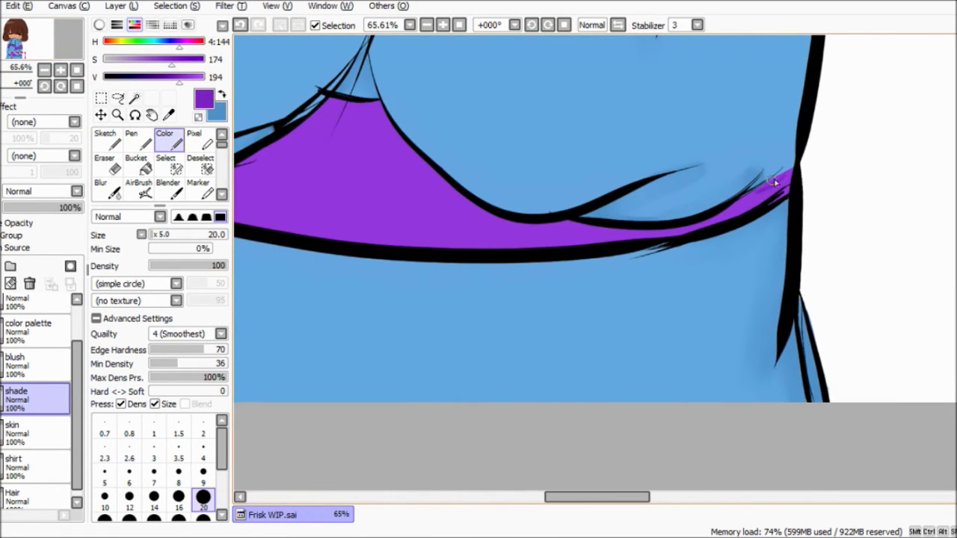
left_click_drag(781, 178, 789, 181)
left_click_drag(673, 229, 578, 221)
mouse_move(327, 95)
left_mouse_down()
mouse_move(366, 109)
mouse_move(401, 178)
mouse_move(453, 192)
mouse_move(565, 263)
left_mouse_up()
key("ctrl+z")
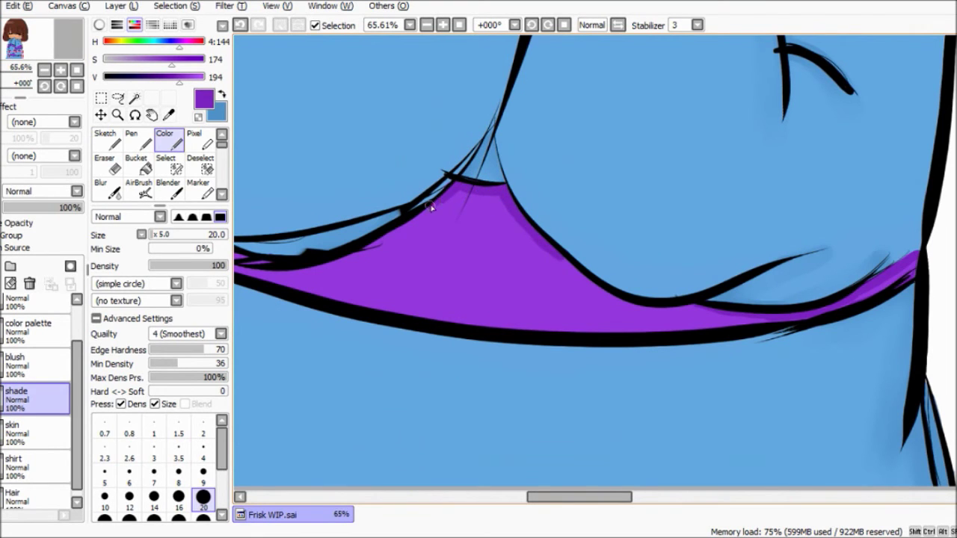
Shade the outer left stripe's upper edge and paint dark purple patches inside both left sleeve stripes.
left_click(22, 44)
left_click(19, 51)
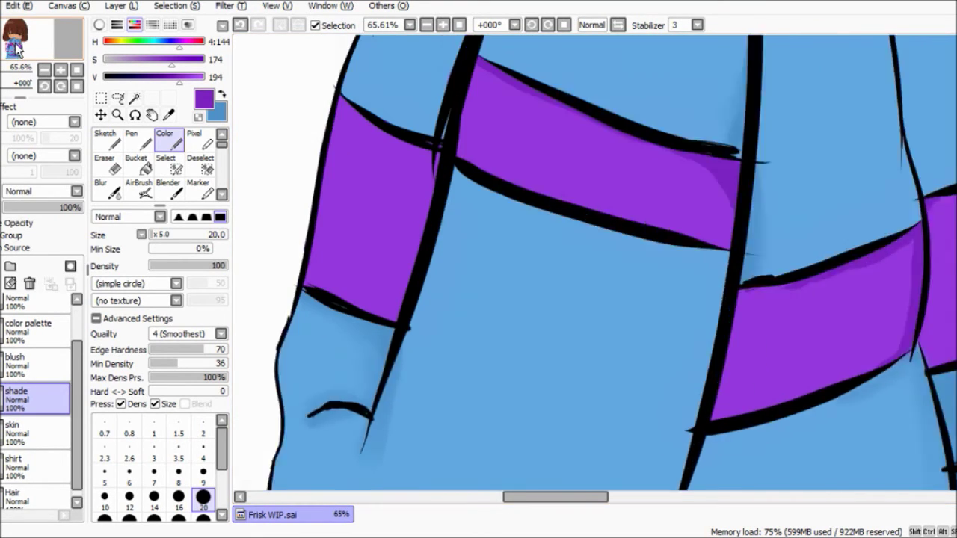
left_click(19, 51)
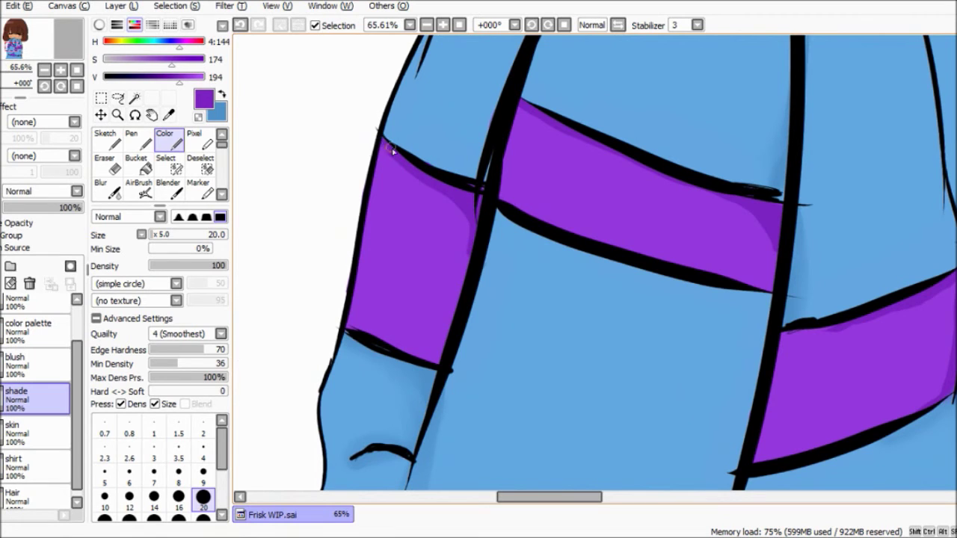
left_click_drag(382, 211, 400, 258)
mouse_move(579, 196)
left_mouse_down()
mouse_move(632, 225)
mouse_move(586, 190)
left_mouse_up()
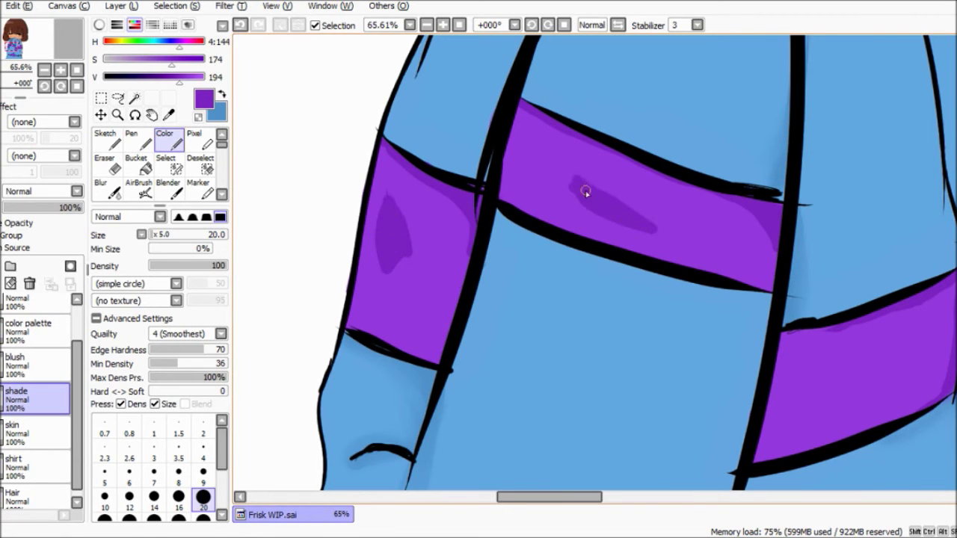
Paint dark purple patches inside the right sleeve's inner and outer stripes.
left_click(18, 51)
left_click(19, 50)
left_click_drag(353, 206, 438, 187)
mouse_move(531, 124)
left_mouse_down()
mouse_move(566, 160)
mouse_move(534, 108)
left_mouse_up()
Soften the dark patches inside the two left sleeve stripes with the Blur brush at size 35.
mouse_move(18, 66)
left_mouse_down()
mouse_move(4, 66)
mouse_move(23, 66)
left_mouse_up()
left_click(104, 187)
mouse_move(609, 271)
left_mouse_down()
mouse_move(575, 280)
mouse_move(576, 352)
left_mouse_up()
left_click(24, 52)
left_click_drag(658, 341, 589, 301)
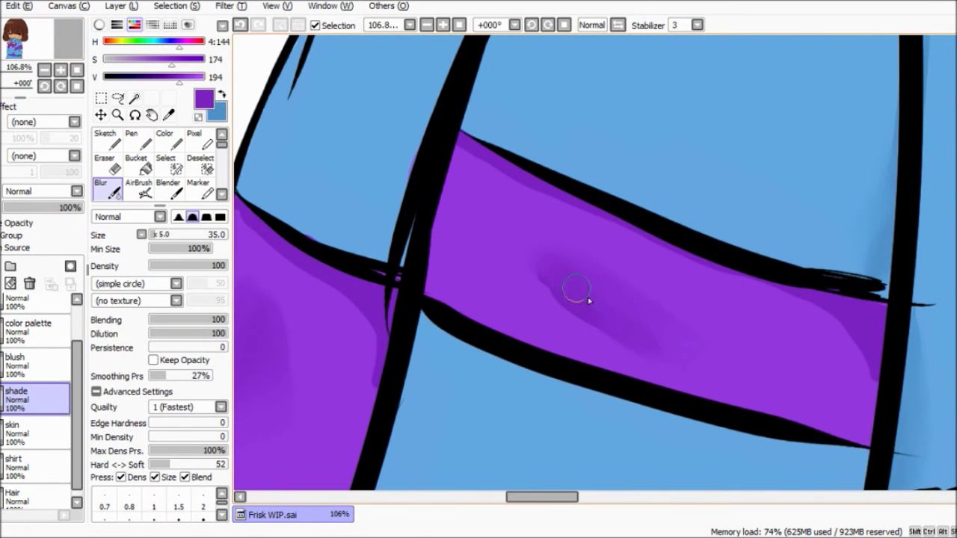
Blend the dark patches inside the right sleeve's inner and outer stripes into the surrounding purple.
left_click(22, 47)
left_click(19, 51)
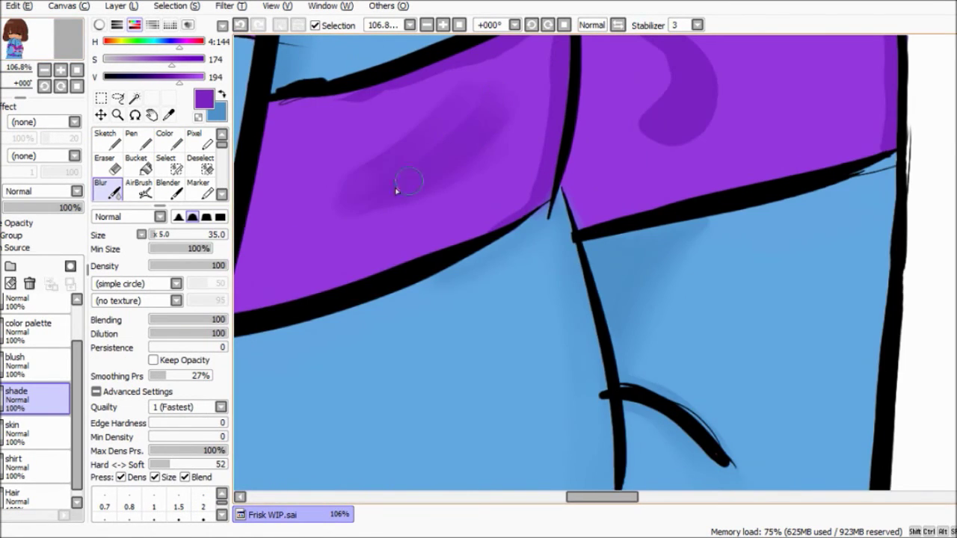
left_click(59, 42)
left_click_drag(508, 208, 538, 89)
scroll(538, 262, "down", 3)
scroll(239, 123, "up", 3)
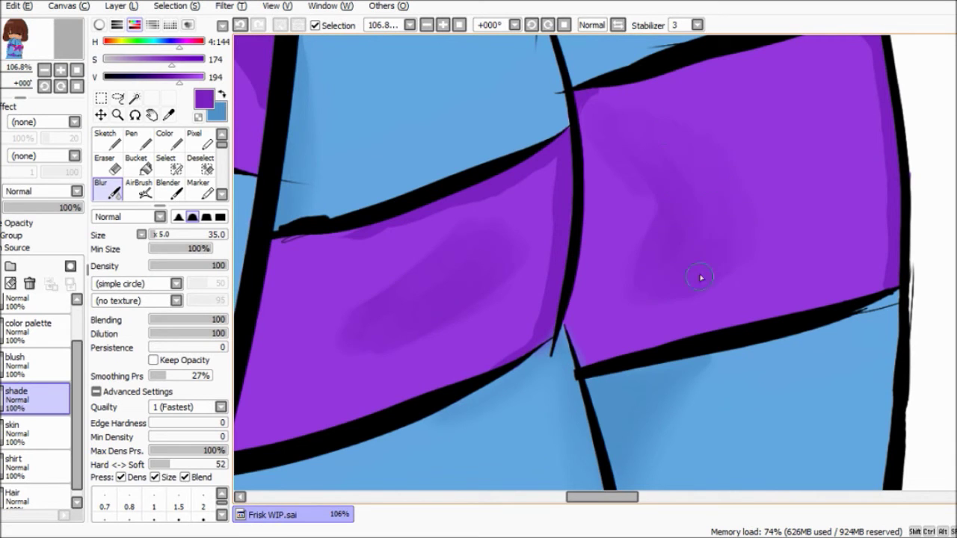
mouse_move(513, 252)
left_mouse_down()
mouse_move(622, 327)
mouse_move(612, 186)
mouse_move(613, 249)
mouse_move(612, 234)
left_mouse_up()
scroll(612, 185, "down", 3)
scroll(468, 203, "up", 4)
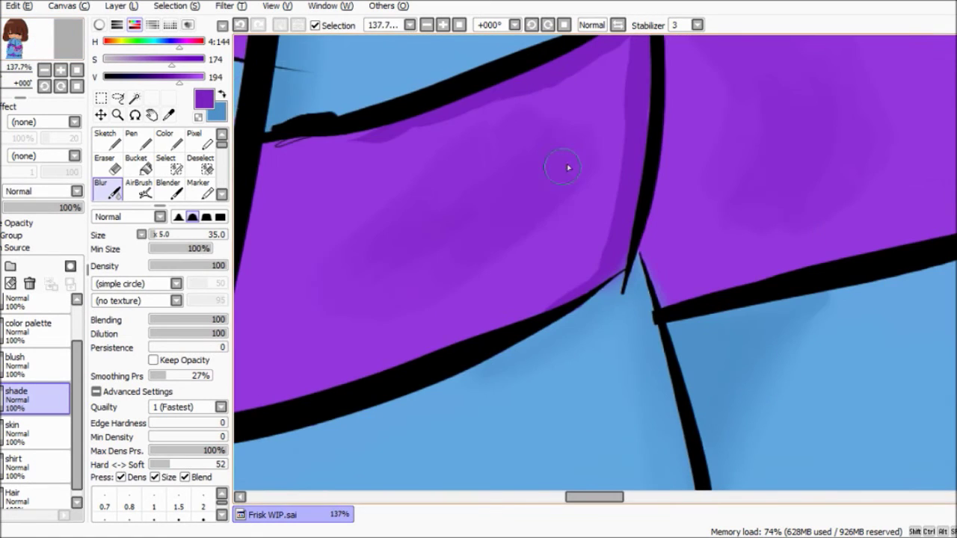
Paint a dark purple patch in the middle of the bottom band and soften it with the Blur brush.
scroll(598, 299, "down", 5)
scroll(599, 299, "up", 3)
left_click(165, 139)
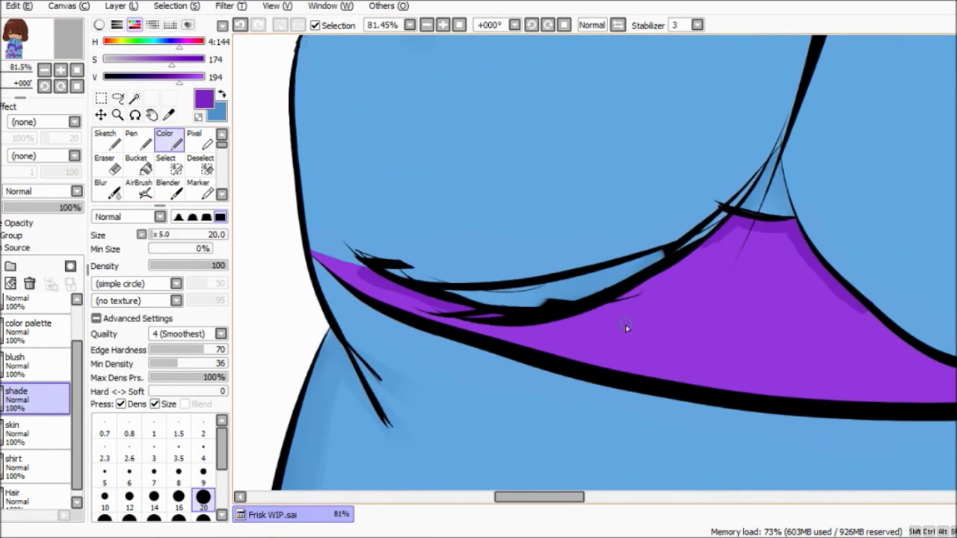
left_click_drag(632, 316, 647, 320)
key("b")
mouse_move(747, 329)
left_mouse_down()
mouse_move(638, 327)
mouse_move(816, 341)
left_mouse_up()
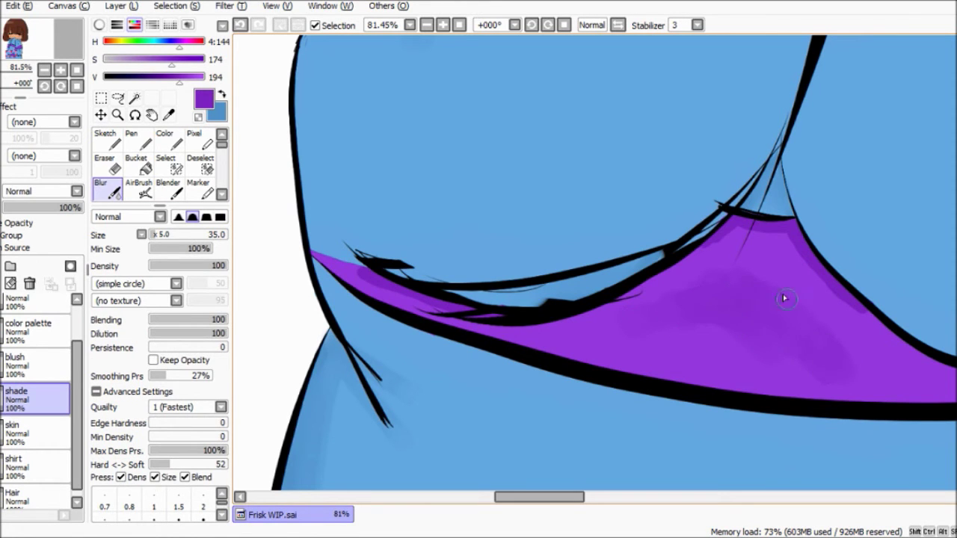
Blur the dark purple shading along the upper edges of the left and right sleeves' inner stripes.
scroll(523, 299, "down", 2)
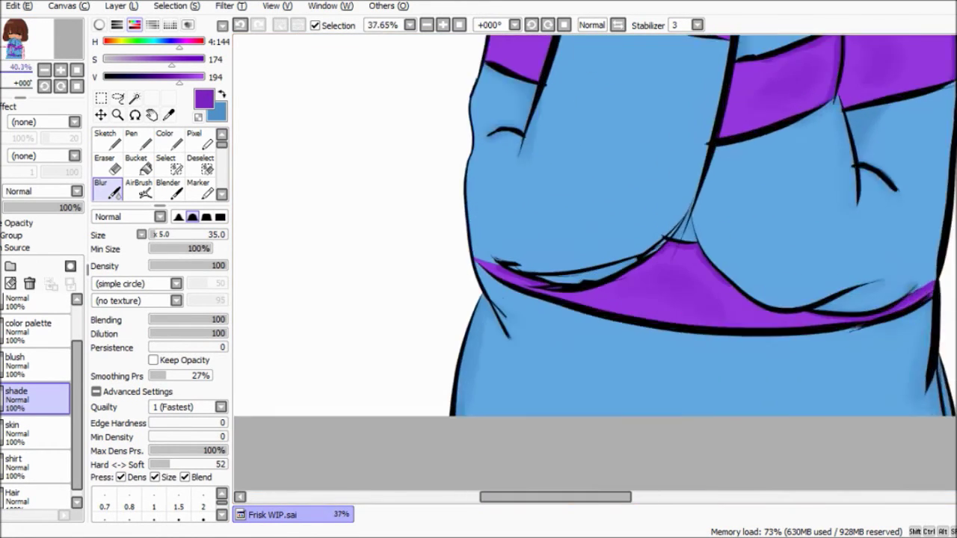
scroll(524, 299, "up", 3)
mouse_move(359, 75)
left_mouse_down()
mouse_move(358, 180)
mouse_move(333, 180)
mouse_move(577, 305)
left_mouse_up()
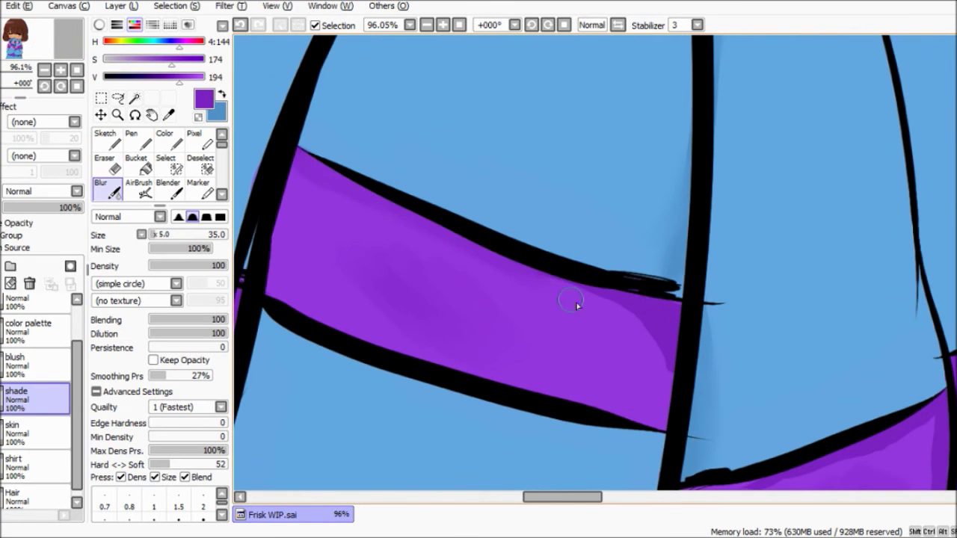
left_click(6, 53)
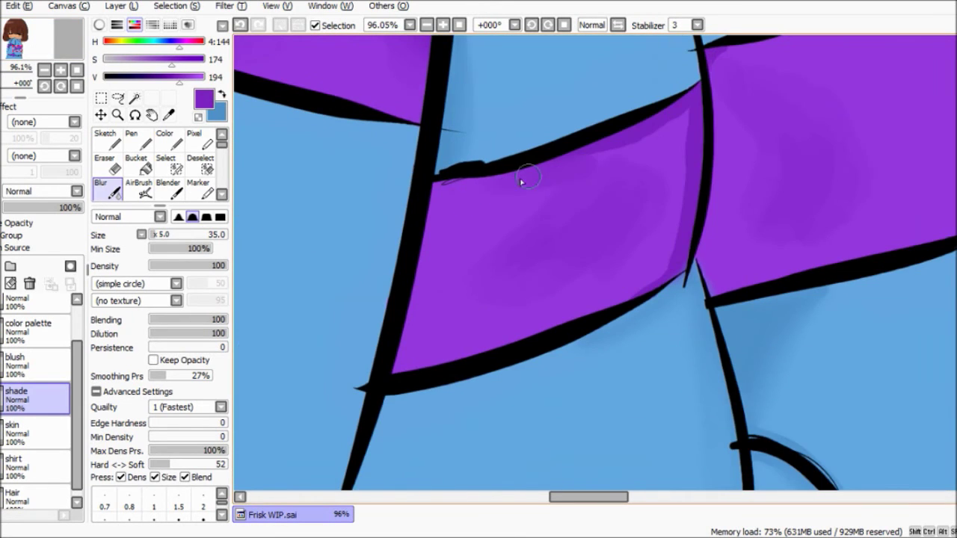
mouse_move(672, 112)
left_mouse_down()
mouse_move(671, 199)
mouse_move(460, 216)
left_mouse_up()
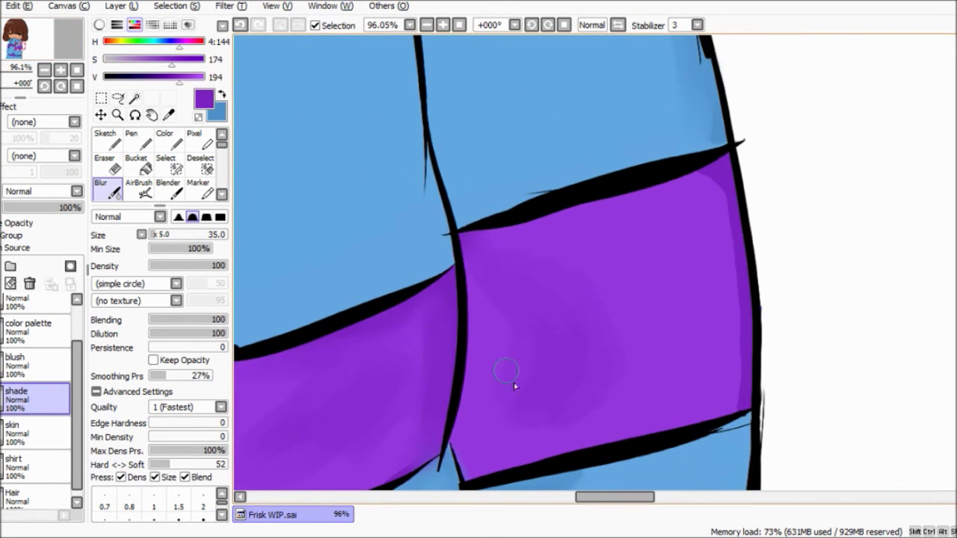
Blur the dark purple shading on the right sleeve's outer stripe and at the right end of the bottom band.
left_click_drag(730, 346, 723, 252)
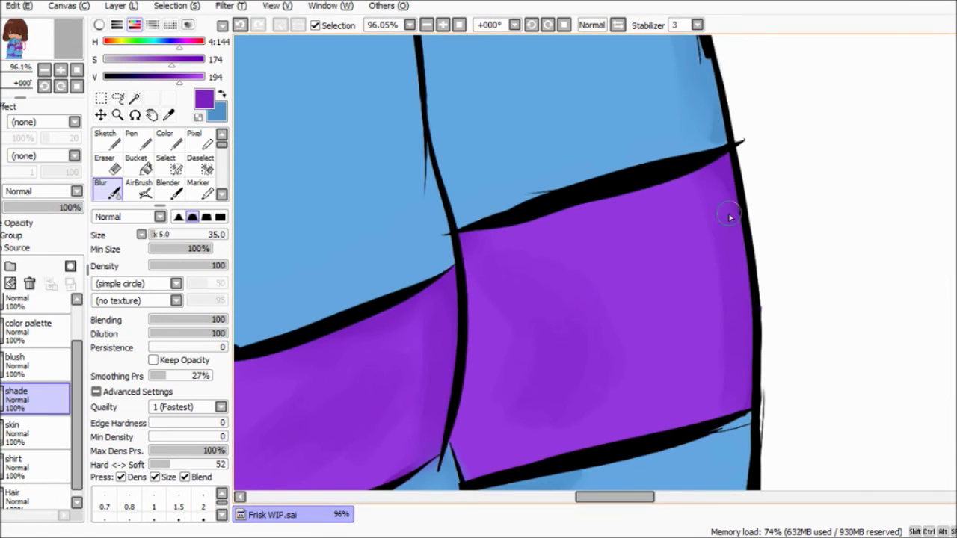
left_click_drag(16, 55, 15, 54)
left_click(32, 54)
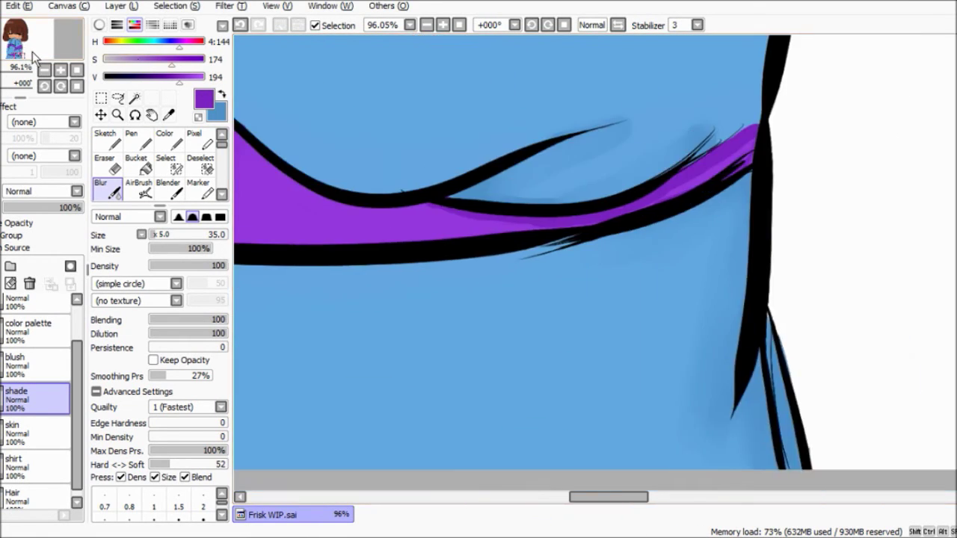
left_click_drag(688, 184, 426, 204)
Blur the dark purple shading along the upper edge of the left sleeve's outer stripe.
left_click(10, 47)
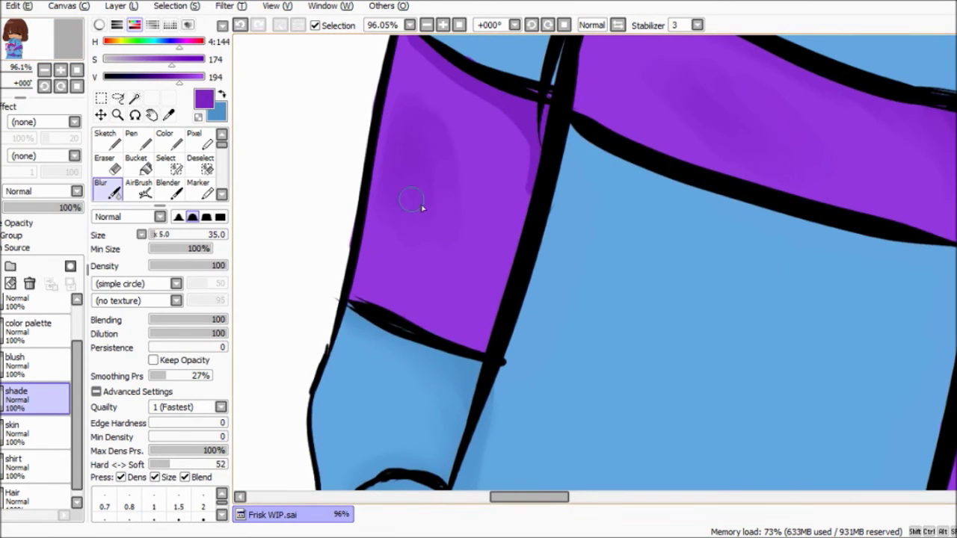
left_click(16, 46)
left_click_drag(491, 118, 533, 125)
Draw dark grey strokes (saturation 0, value 24) across the left closed eye on the new eyes layer, using the Sketch brush at size 16.
mouse_move(17, 67)
left_mouse_down()
mouse_move(11, 35)
mouse_move(22, 67)
left_mouse_up()
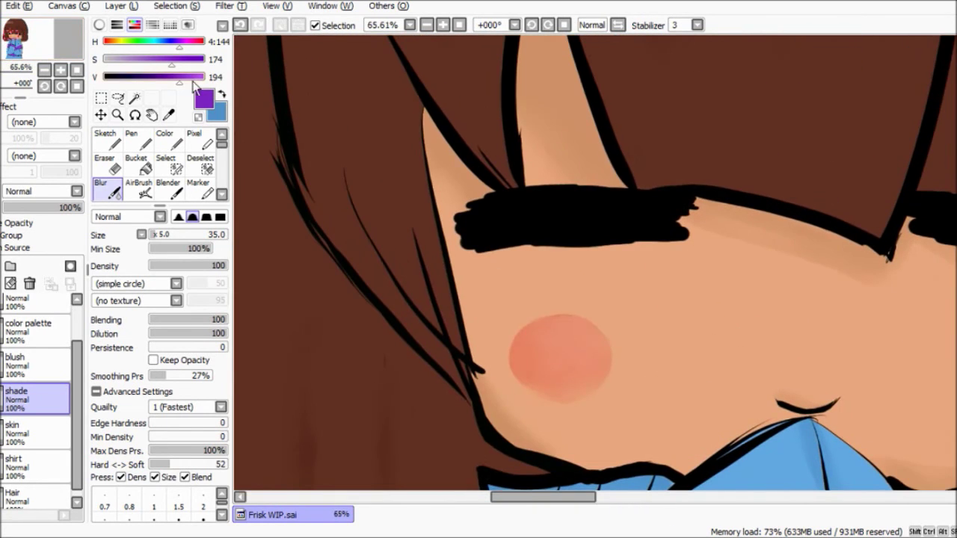
left_click(524, 198, "alt")
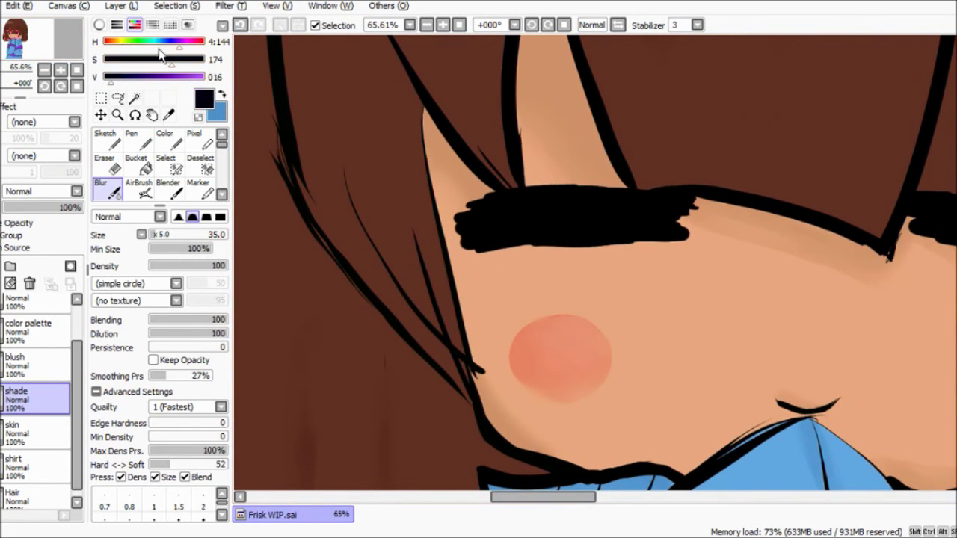
left_click(106, 138)
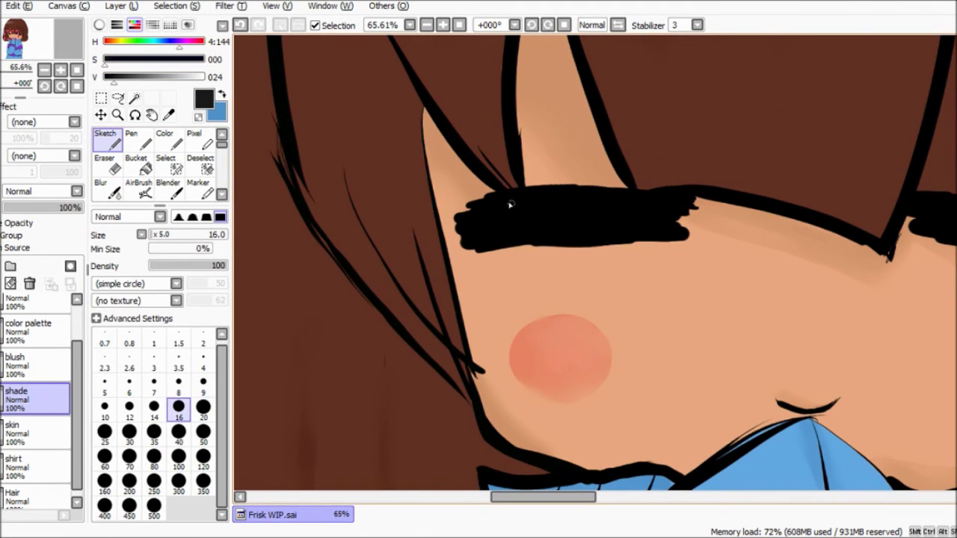
scroll(75, 404, "up", 3)
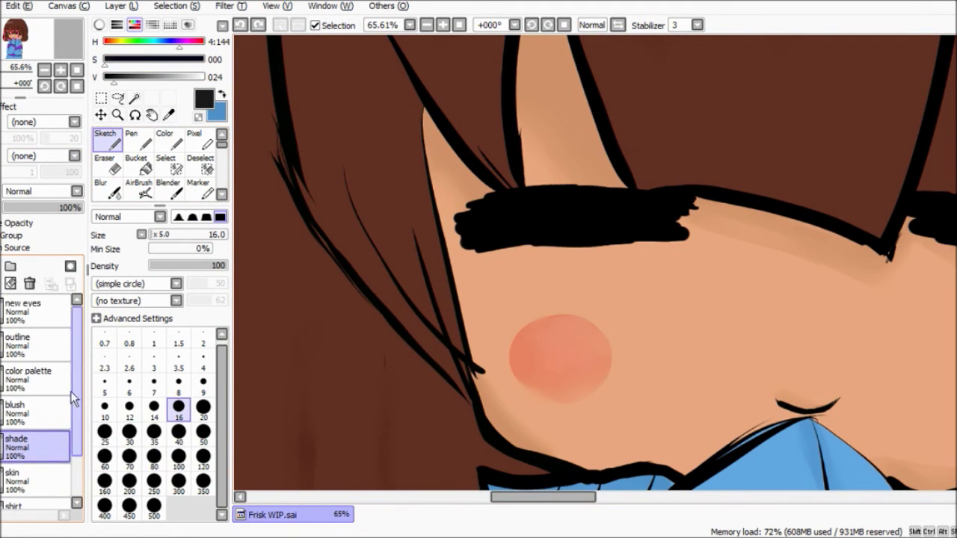
left_click(30, 308)
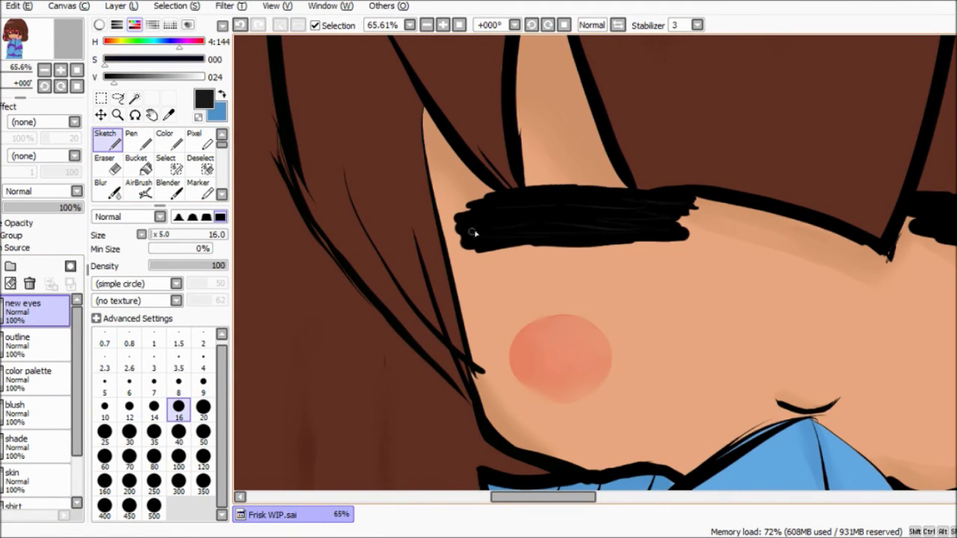
scroll(684, 287, "down", 3)
scroll(684, 286, "up", 5)
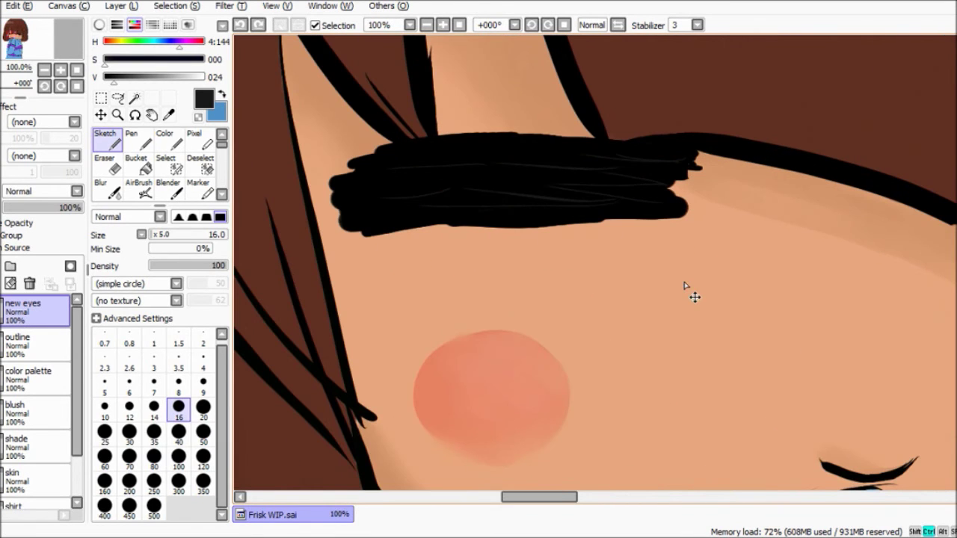
left_click(112, 194)
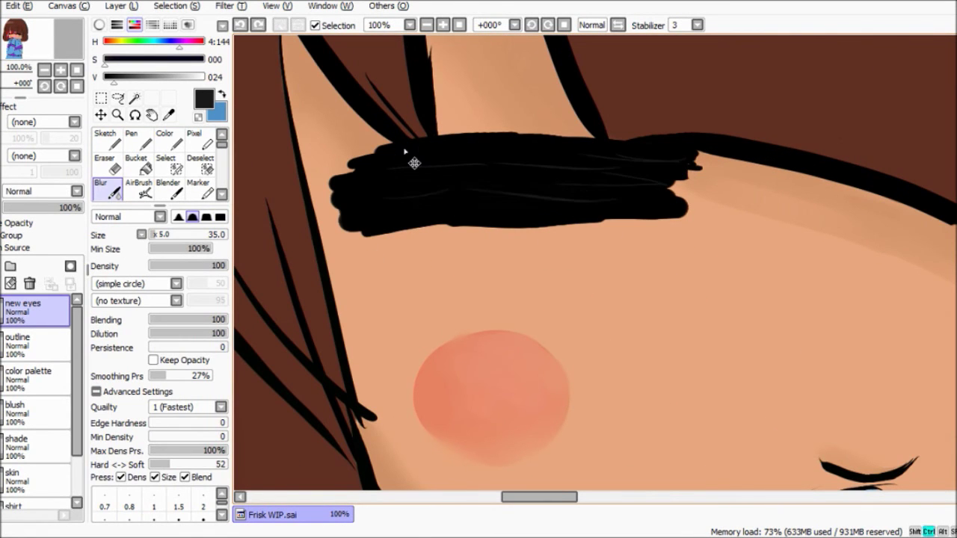
Create a new layer and place it at the very bottom of the layer stack, below Hair.
left_click_drag(26, 67, 6, 64)
left_click(10, 266)
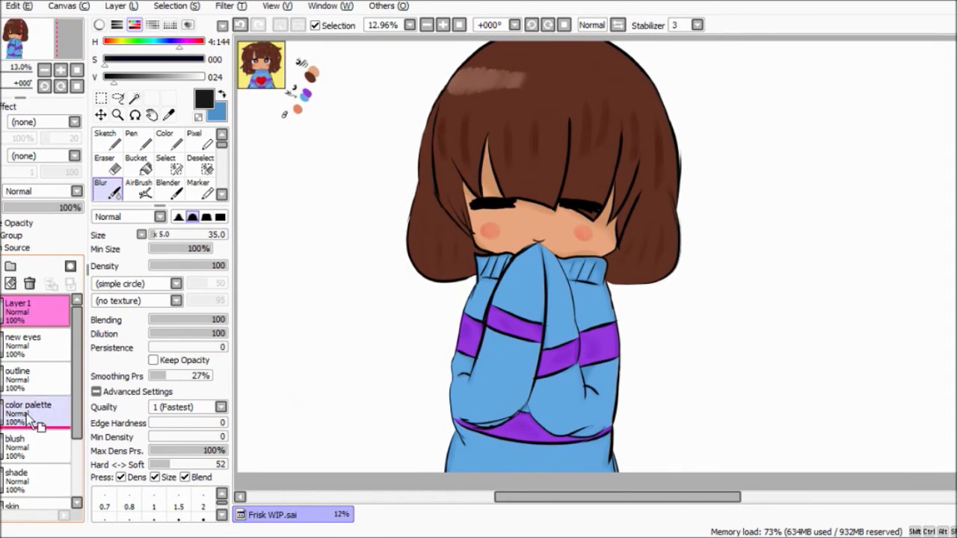
scroll(37, 419, "down", 3)
scroll(26, 523, "down", 1)
mouse_move(79, 403)
left_mouse_down()
mouse_move(79, 341)
mouse_move(78, 410)
left_mouse_up()
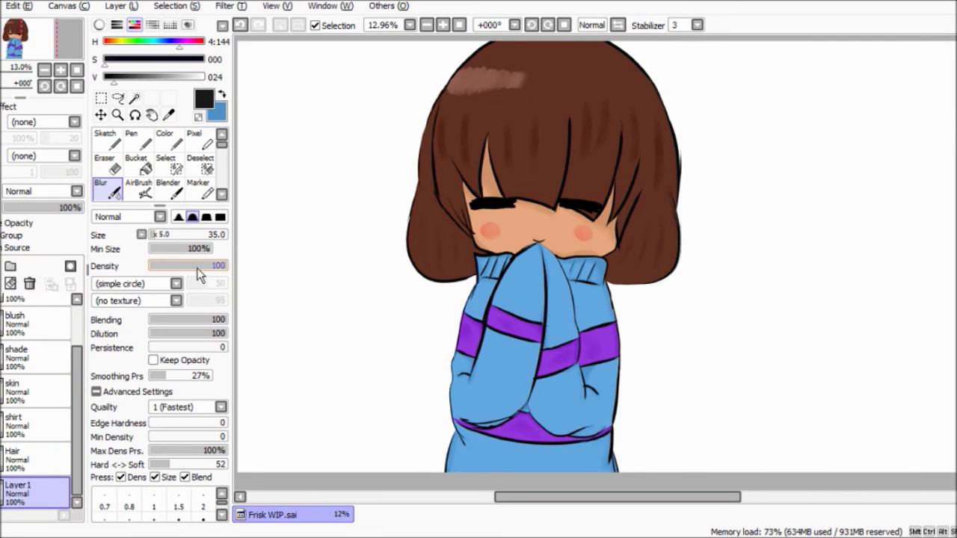
left_click(135, 98)
left_click(241, 222)
key("ctrl+z")
Paint green (saturation 146, value 190) behind the figure across the upper and right background with the Color brush at size 500.
left_click(114, 144)
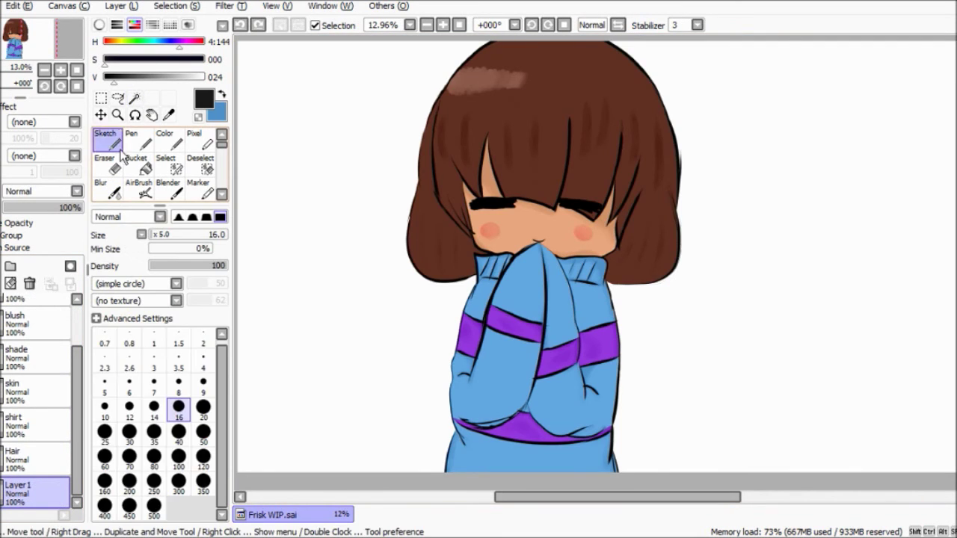
left_click(168, 142)
left_click_drag(140, 42, 135, 42)
left_click(160, 59)
left_click(117, 77)
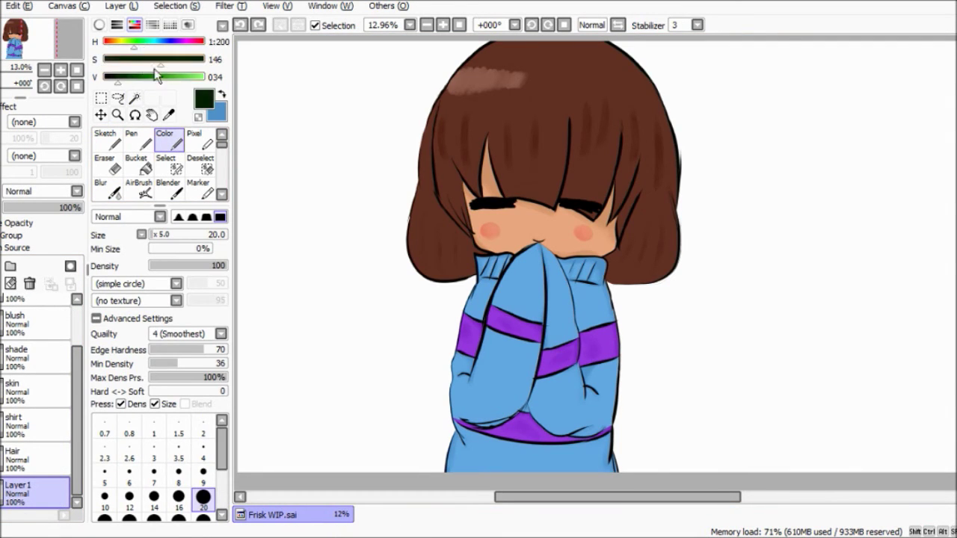
left_click_drag(157, 74, 178, 77)
left_click_drag(202, 229, 228, 234)
left_click_drag(368, 214, 386, 246)
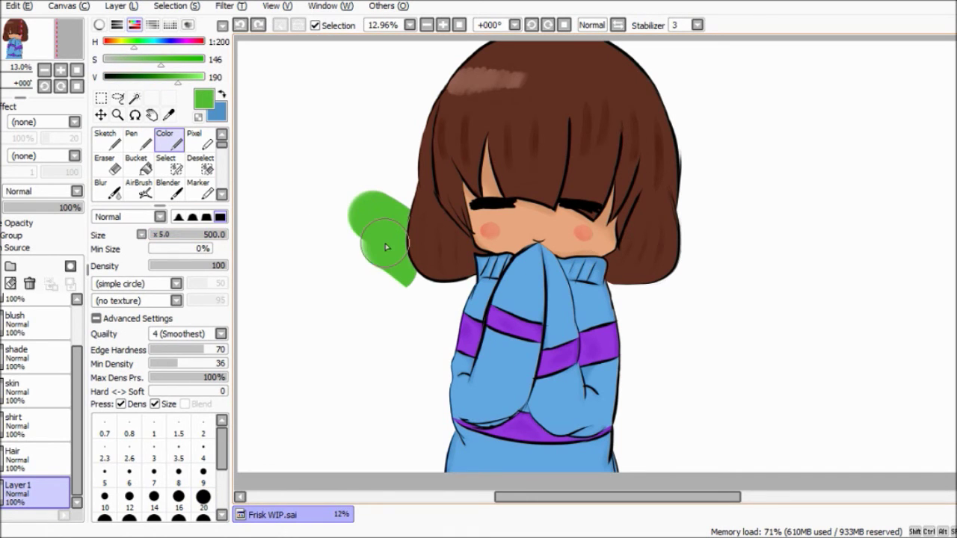
mouse_move(428, 327)
left_mouse_down()
mouse_move(321, 207)
mouse_move(386, 209)
mouse_move(399, 118)
mouse_move(523, 47)
mouse_move(632, 51)
mouse_move(834, 265)
mouse_move(871, 291)
left_mouse_up()
mouse_move(832, 342)
left_mouse_down()
mouse_move(919, 261)
mouse_move(852, 83)
mouse_move(897, 344)
mouse_move(736, 405)
left_mouse_up()
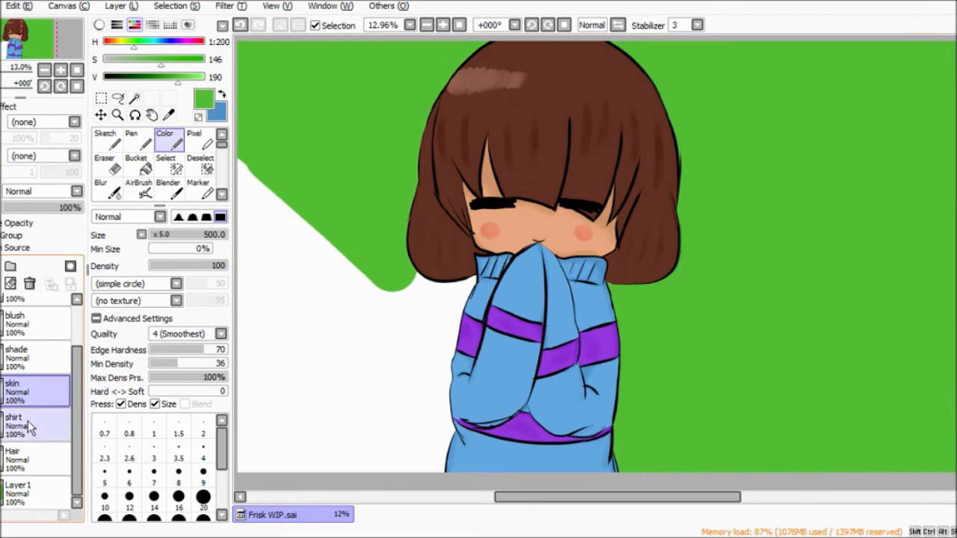
Select the unpainted white area left of the figure with the Magic Wand and paint it green on the shade layer.
left_click(30, 355)
mouse_move(288, 314)
left_mouse_down()
mouse_move(252, 263)
mouse_move(367, 295)
mouse_move(262, 402)
mouse_move(289, 453)
mouse_move(423, 465)
mouse_move(329, 388)
left_mouse_up()
mouse_move(4, 67)
left_mouse_down()
mouse_move(30, 67)
mouse_move(6, 66)
mouse_move(13, 41)
left_mouse_up()
left_click(135, 98)
left_click(389, 159)
left_click(107, 163)
left_click(166, 143)
mouse_move(524, 224)
left_mouse_down()
mouse_move(438, 278)
mouse_move(299, 203)
left_mouse_up()
scroll(412, 232, "down", 3)
scroll(412, 232, "down", 3)
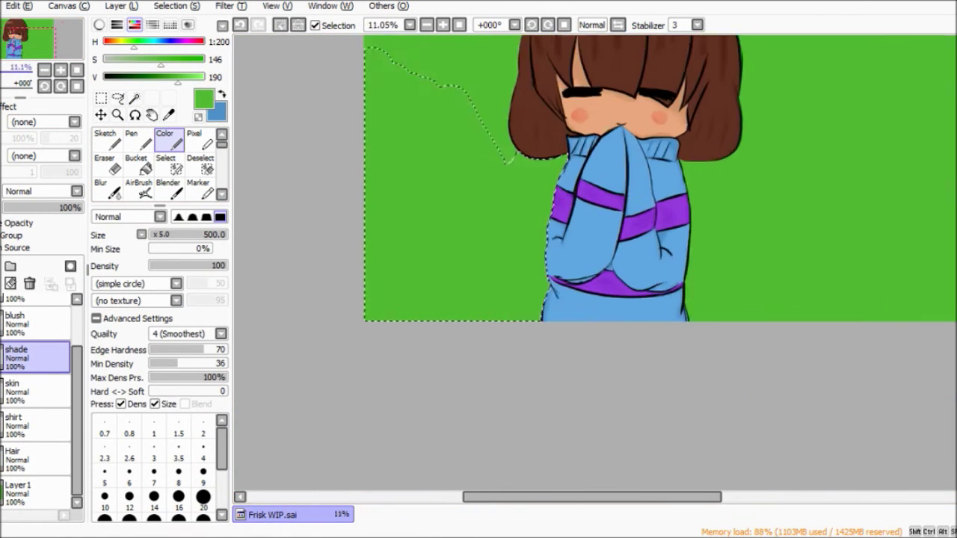
Switch to the bottom layer and clear the selection over the left background with the Deselect brush at size 500.
left_click(18, 490)
left_click(201, 163)
mouse_move(370, 174)
left_mouse_down()
mouse_move(434, 247)
mouse_move(508, 307)
mouse_move(459, 273)
mouse_move(355, 278)
left_mouse_up()
scroll(355, 278, "up", 2)
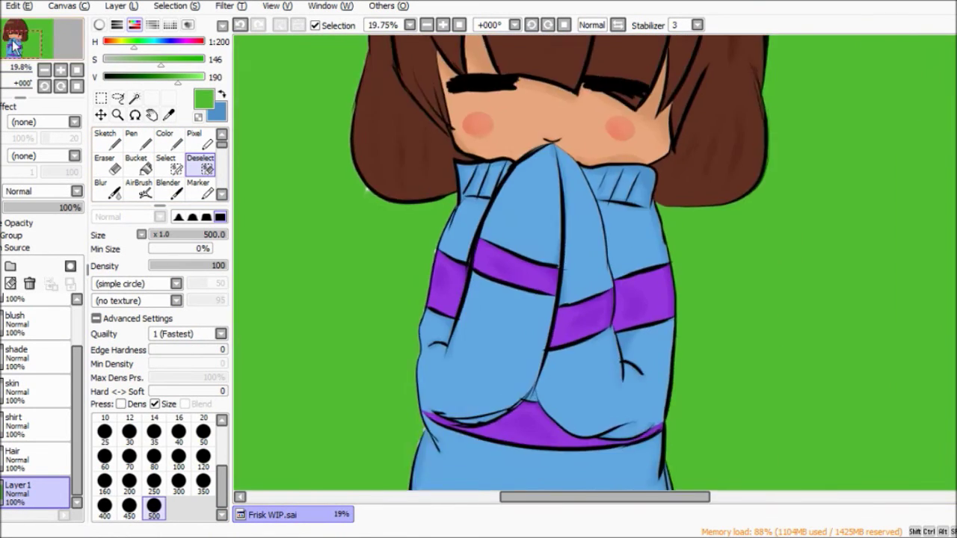
Cover the white gap beside the hair's lower-left edge with green at size 195 and clean the spill off the outline.
left_click(166, 143)
scroll(524, 269, "up", 4)
scroll(524, 269, "down", 1)
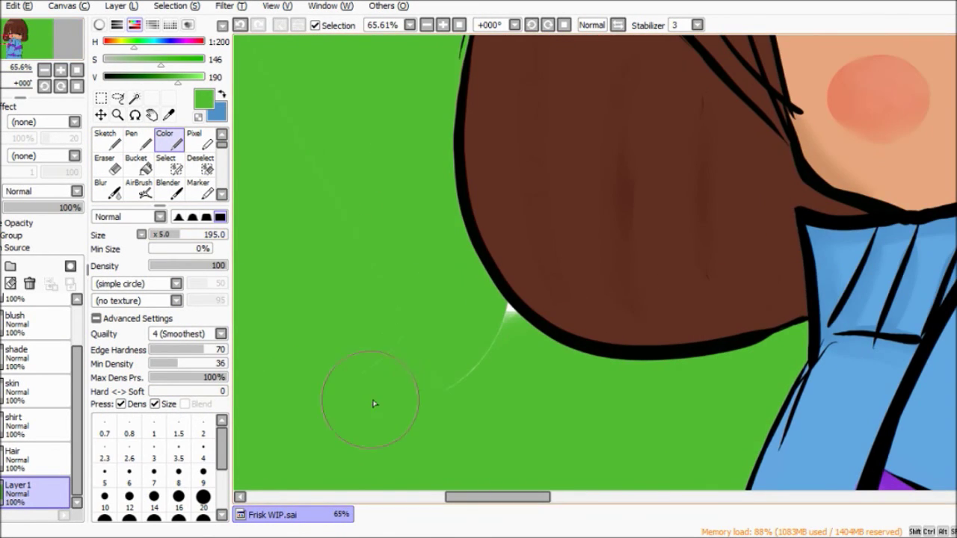
left_click(30, 356)
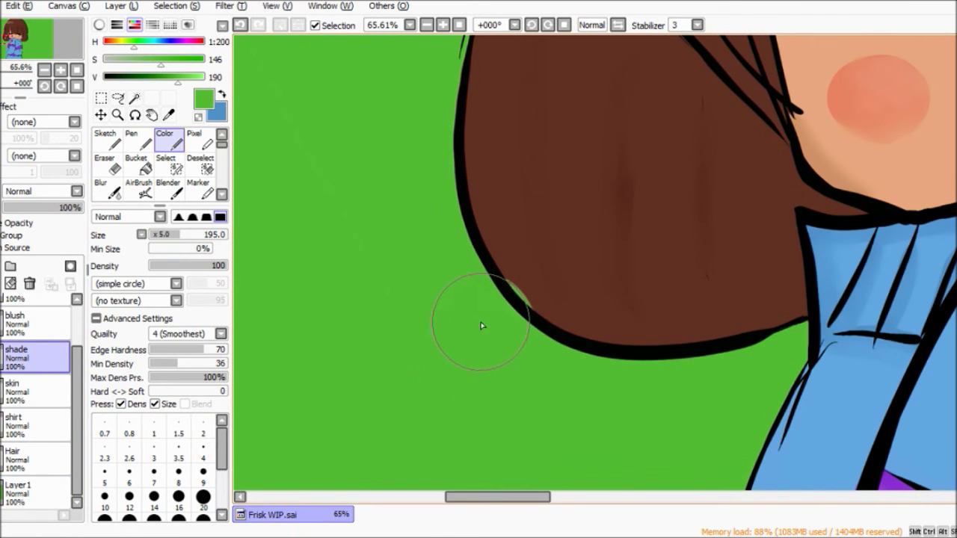
key("e")
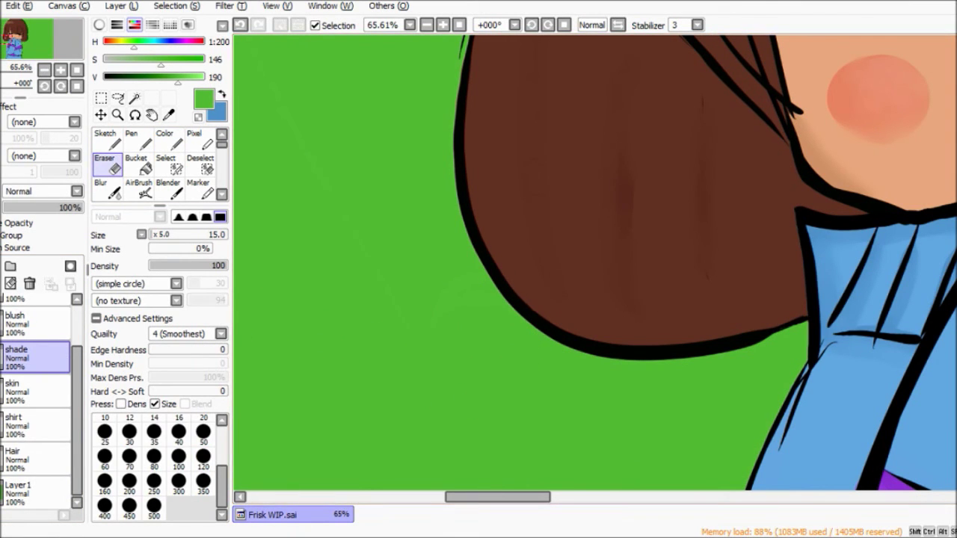
Remove the white sliver along the sweater's lower-left outline.
left_click(12, 51)
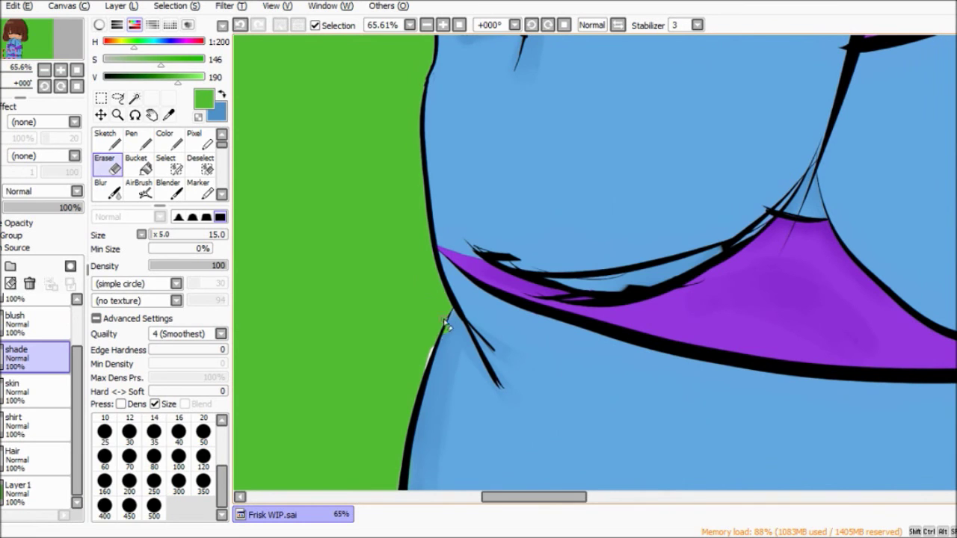
left_click(104, 187)
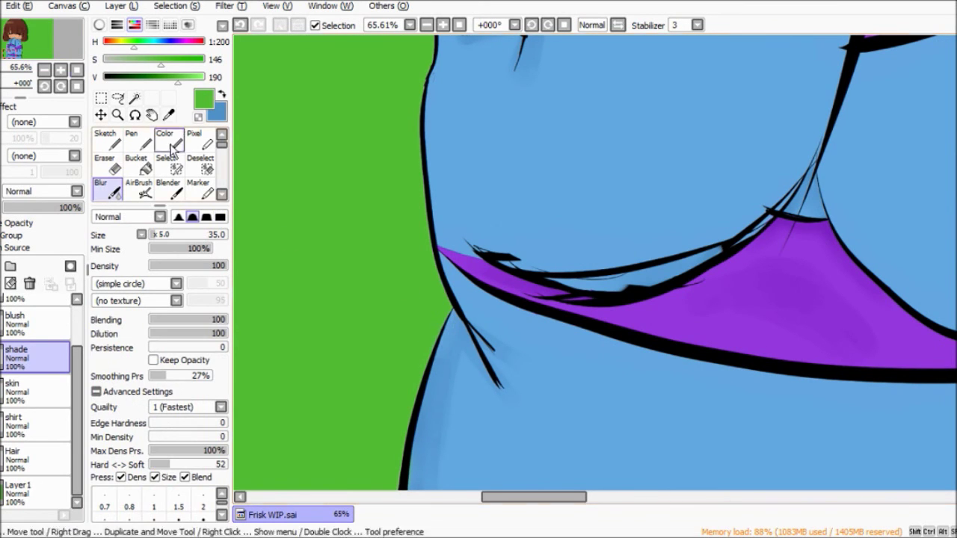
left_click(14, 55)
left_click(167, 140)
mouse_move(13, 57)
left_mouse_down()
mouse_move(12, 47)
mouse_move(56, 29)
mouse_move(6, 93)
mouse_move(15, 67)
left_mouse_up()
left_click(34, 41)
Pick a lighter green with value 234 for the bottom layer and try a diagonal stripe across the background.
left_click(23, 490)
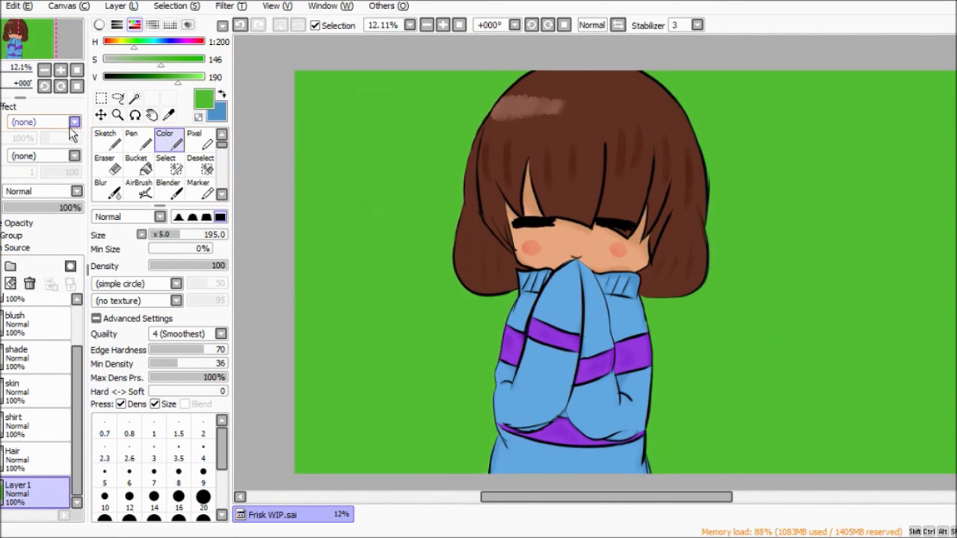
left_click(197, 78)
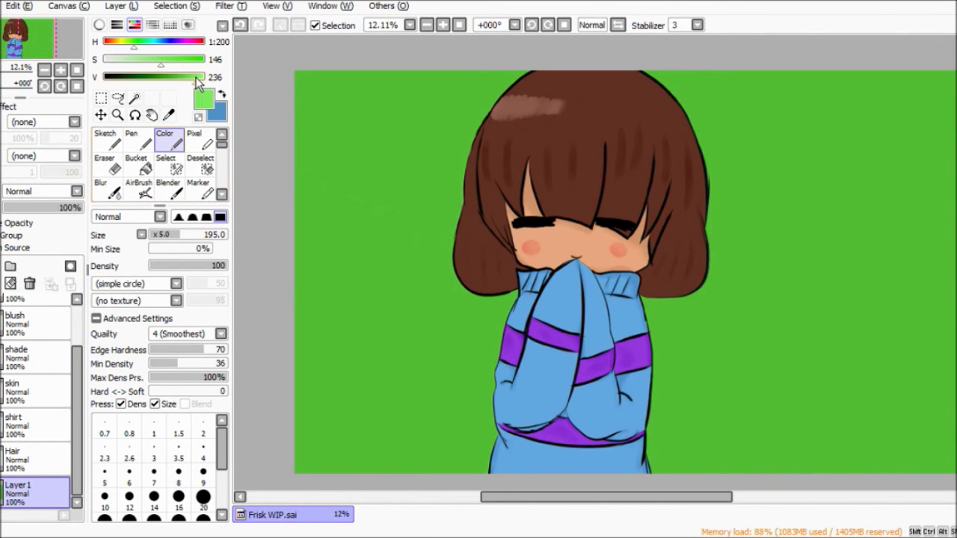
left_click_drag(295, 77, 441, 231)
key("ctrl+z")
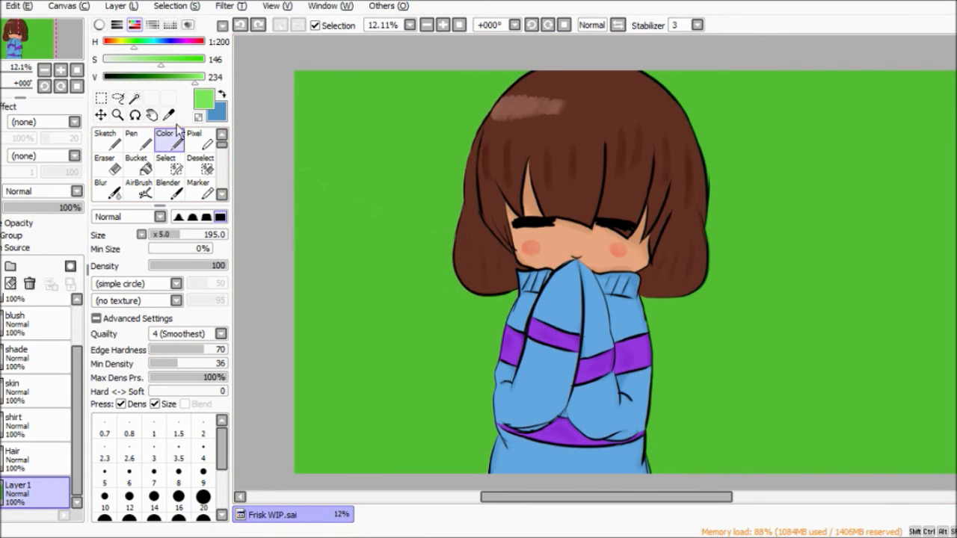
left_click(198, 185)
left_click(153, 506)
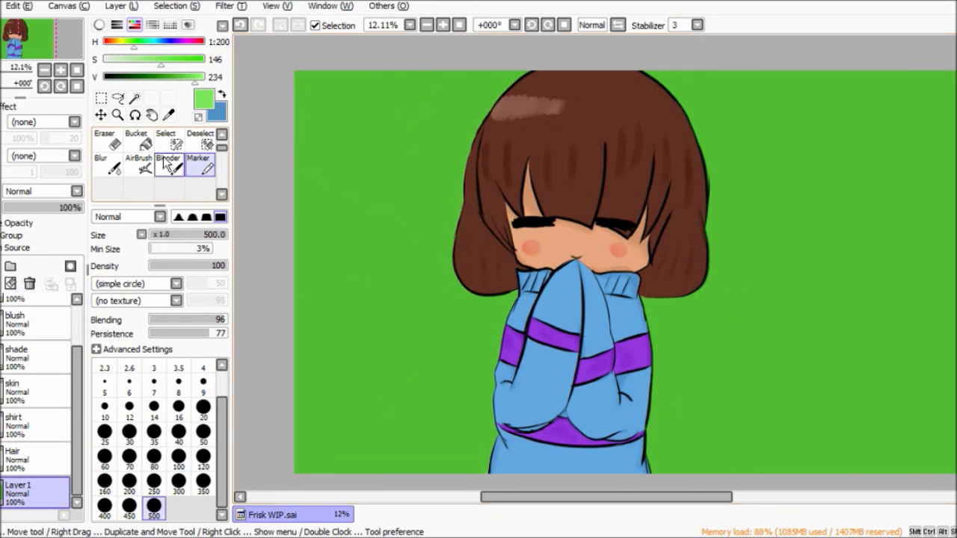
key("e")
key("b")
left_click(310, 87, "shift")
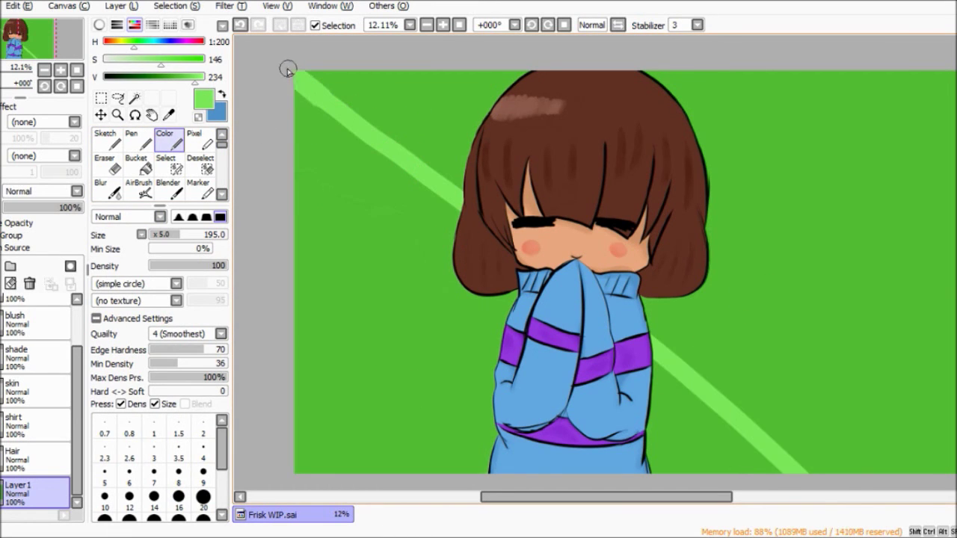
key("ctrl+z")
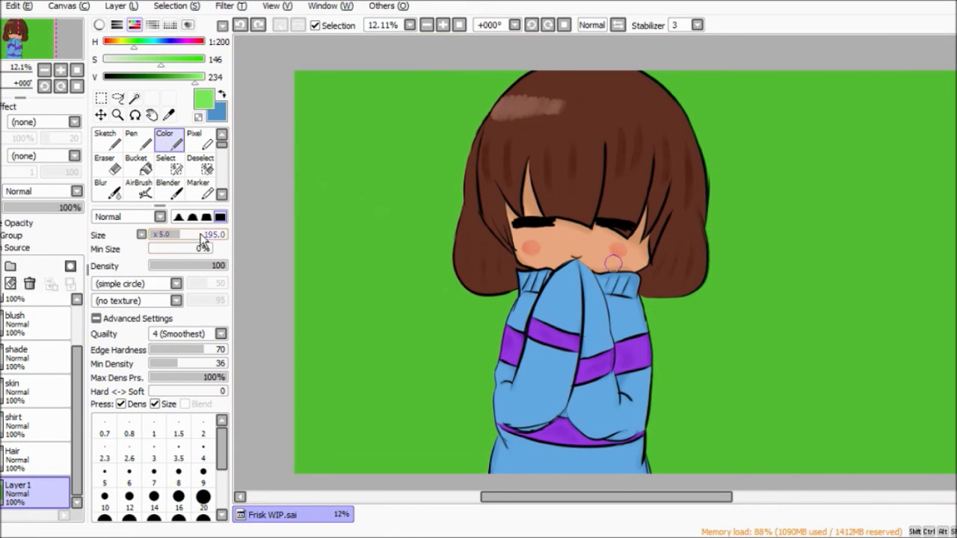
Paint broad light green diagonal stripes across the background on the bottom layer with the Color brush at size 390.
left_click(305, 92)
left_click(687, 469, "shift")
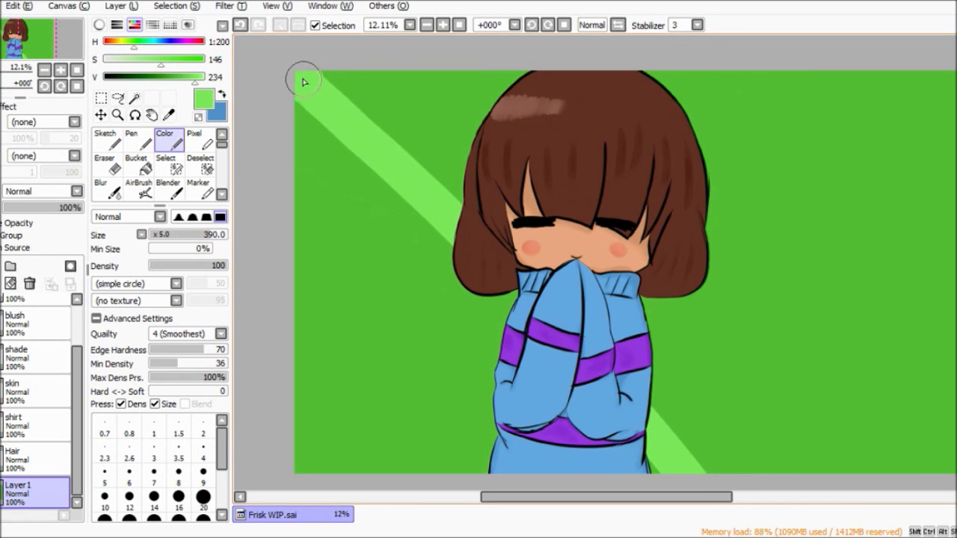
mouse_move(441, 76)
left_mouse_down()
mouse_move(561, 177)
mouse_move(853, 472)
left_mouse_up()
left_click_drag(649, 53, 954, 374)
mouse_move(830, 69)
left_mouse_down()
mouse_move(867, 160)
mouse_move(953, 239)
left_mouse_up()
Erase the green covering the left background on the shade layer with the Eraser at size 385.
left_click(36, 356)
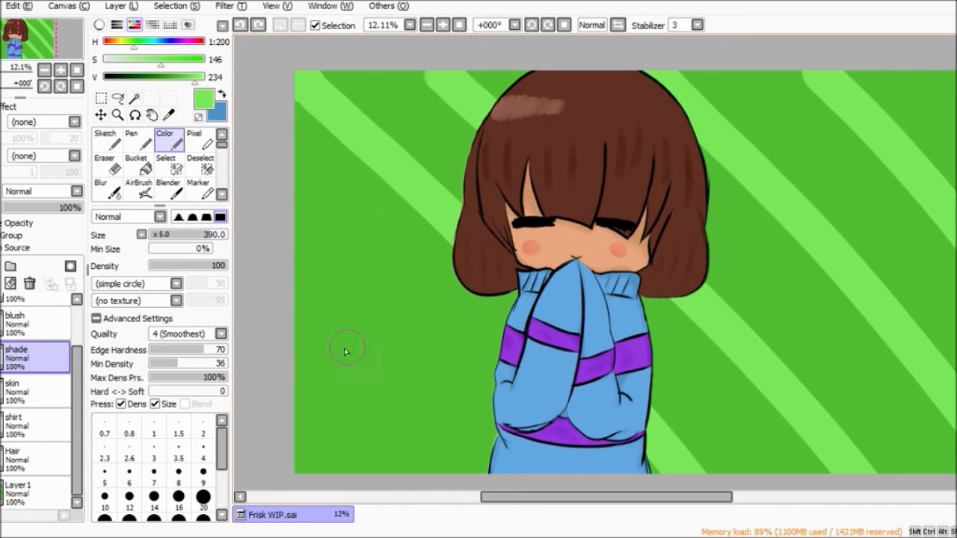
left_click(110, 188)
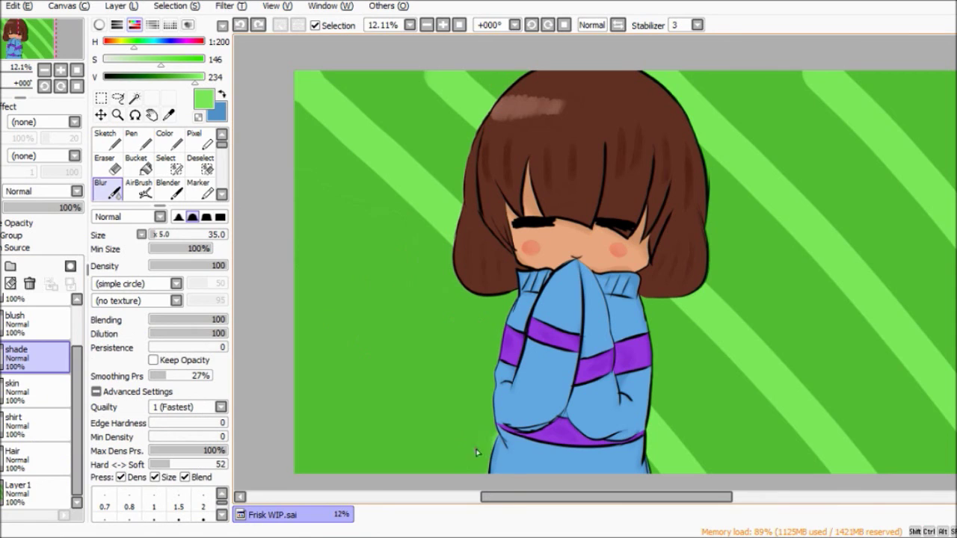
key("e")
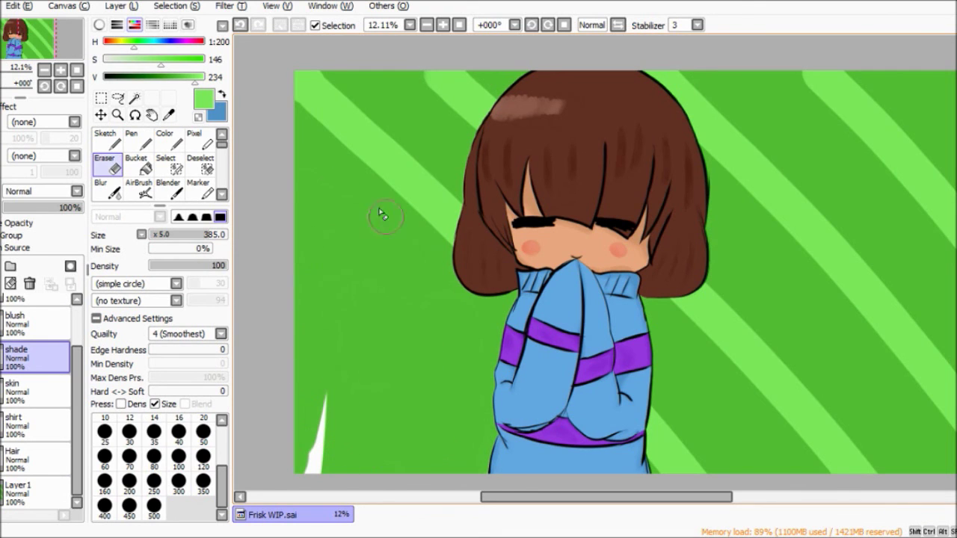
scroll(516, 291, "up", 4)
scroll(513, 117, "down", 3)
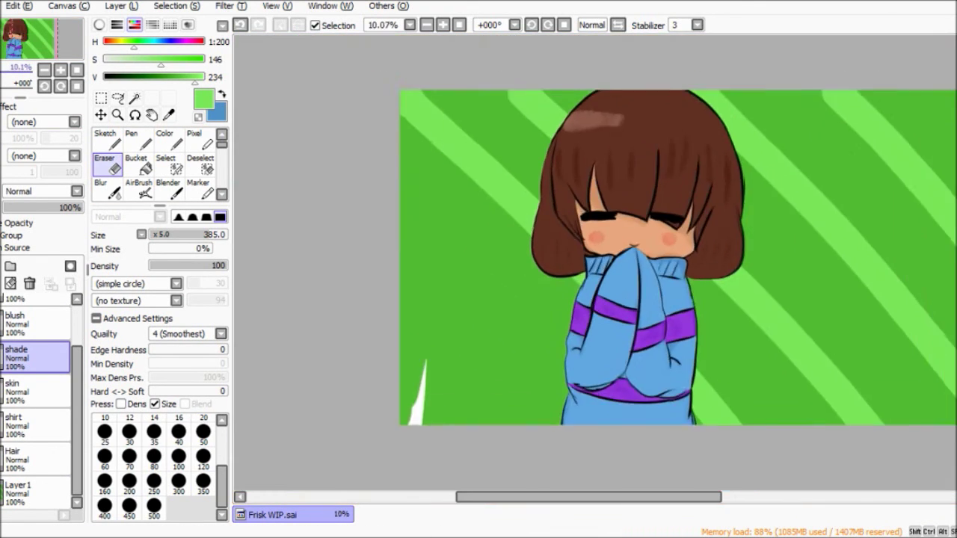
scroll(513, 117, "up", 1)
scroll(697, 413, "right", 4)
scroll(666, 393, "down", 3)
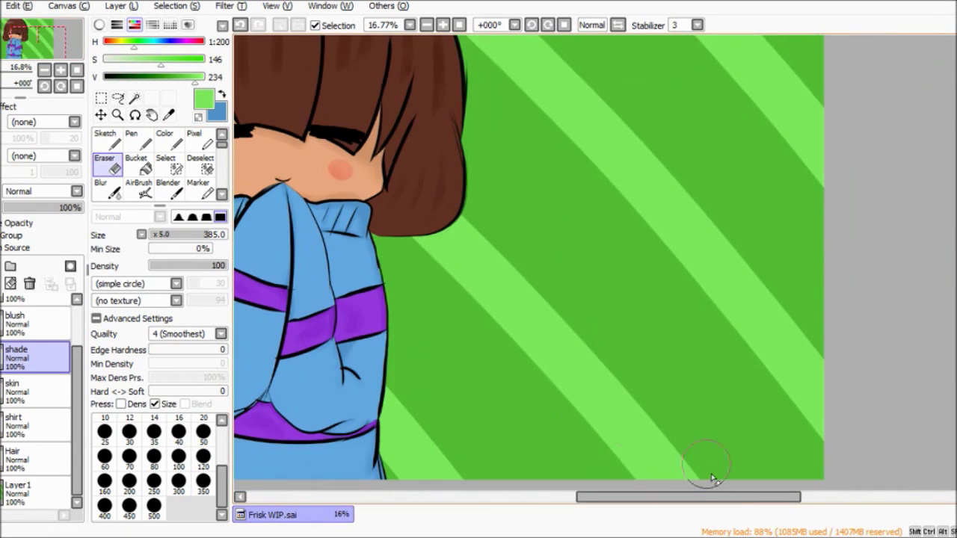
Fill the white gap in the lower-left background with the sampled dark green on the bottom layer, using the Color brush at size 390.
scroll(633, 372, "left", 5)
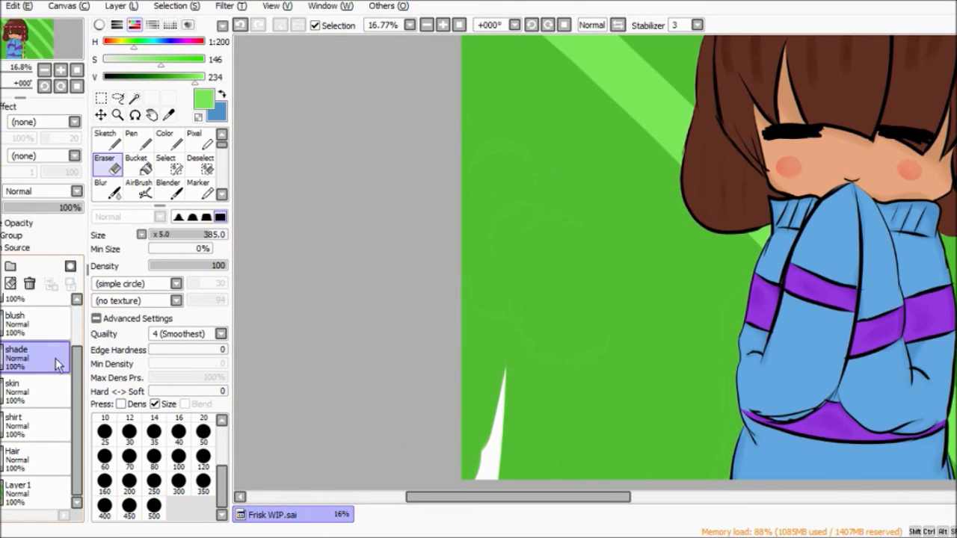
left_click(38, 486)
left_click(166, 142)
left_click_drag(516, 356, 487, 479)
key("ctrl+z")
left_click(462, 395, "alt")
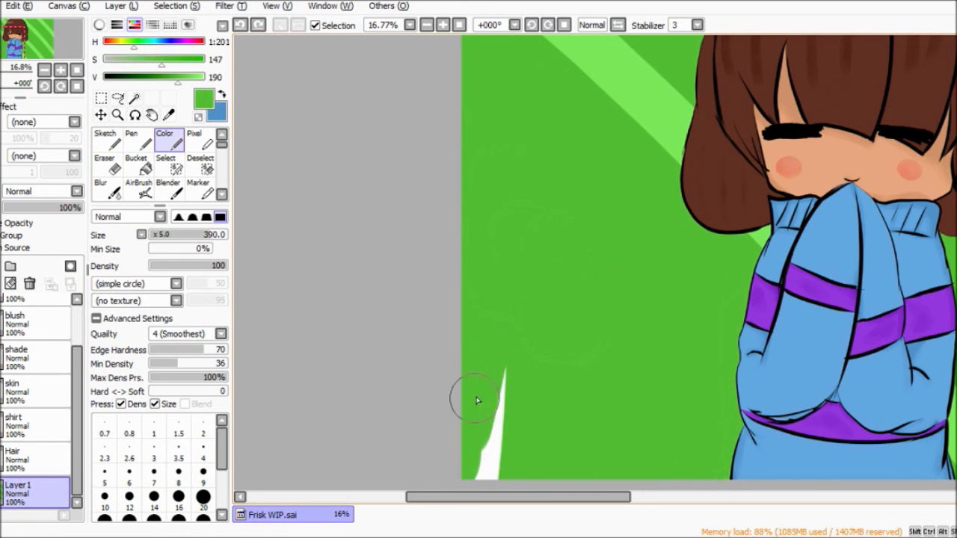
left_click_drag(492, 370, 485, 478)
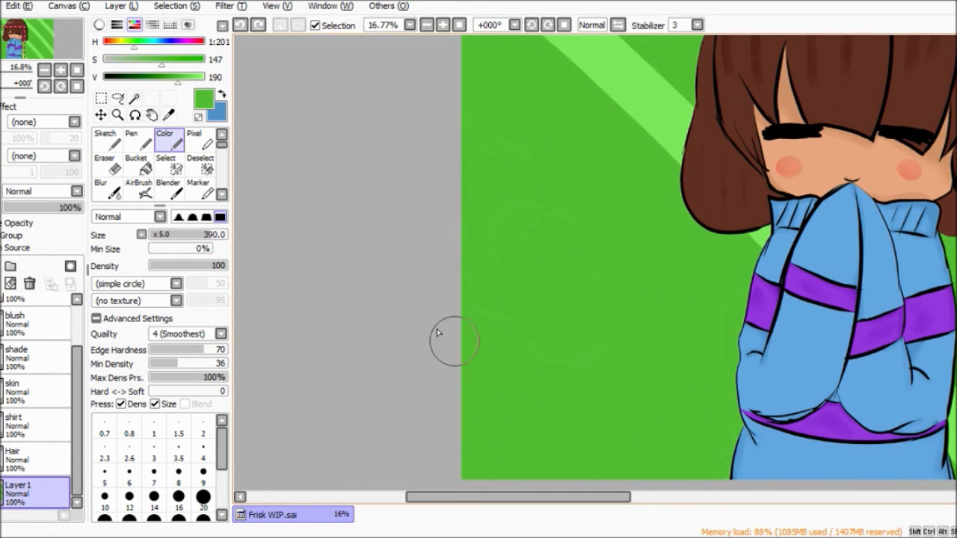
left_click(658, 135, "alt")
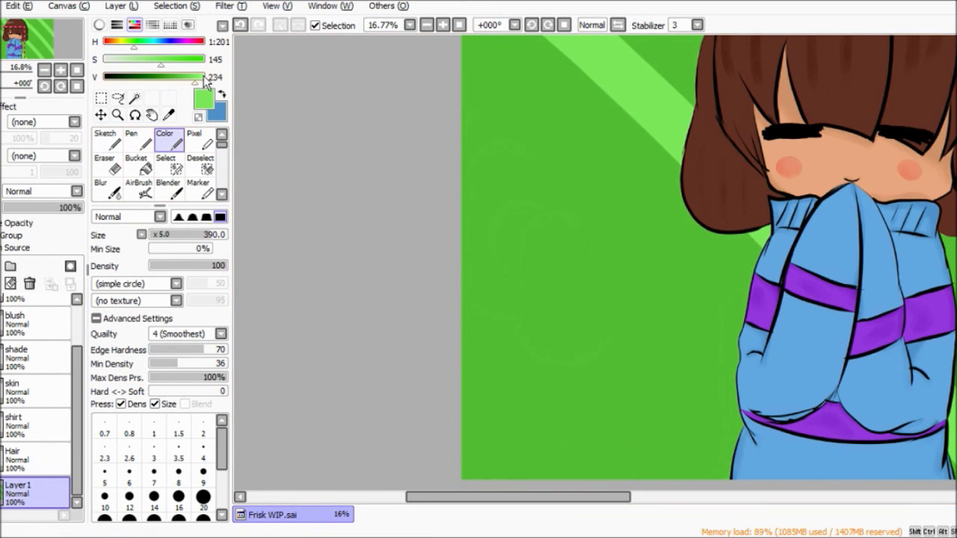
scroll(617, 370, "down", 1)
left_click_drag(480, 114, 673, 310)
key("ctrl+z")
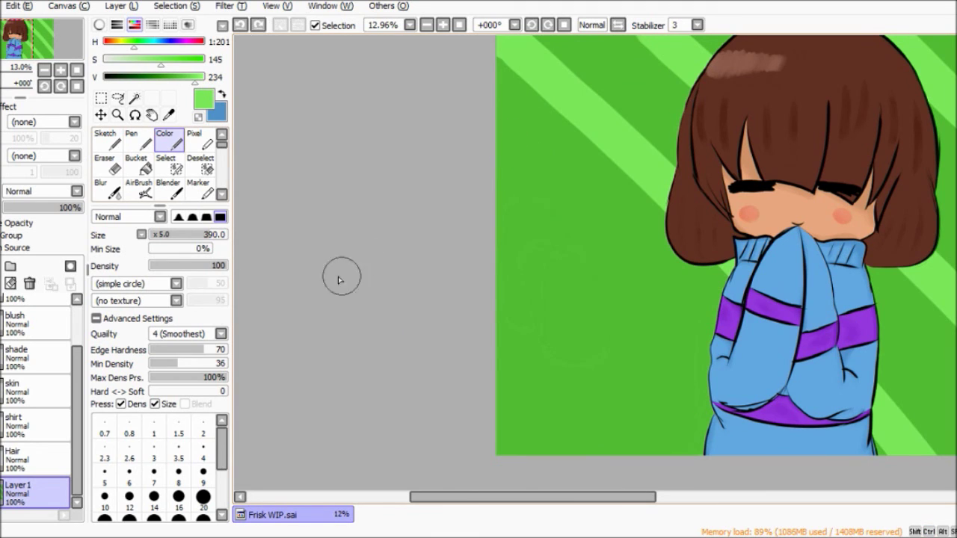
Erase the uneven green patches from the left background on the skin and shade layers with the Eraser at size 385.
key("e")
left_click(42, 359)
mouse_move(534, 160)
left_mouse_down()
mouse_move(551, 250)
mouse_move(487, 256)
mouse_move(614, 344)
mouse_move(574, 305)
left_mouse_up()
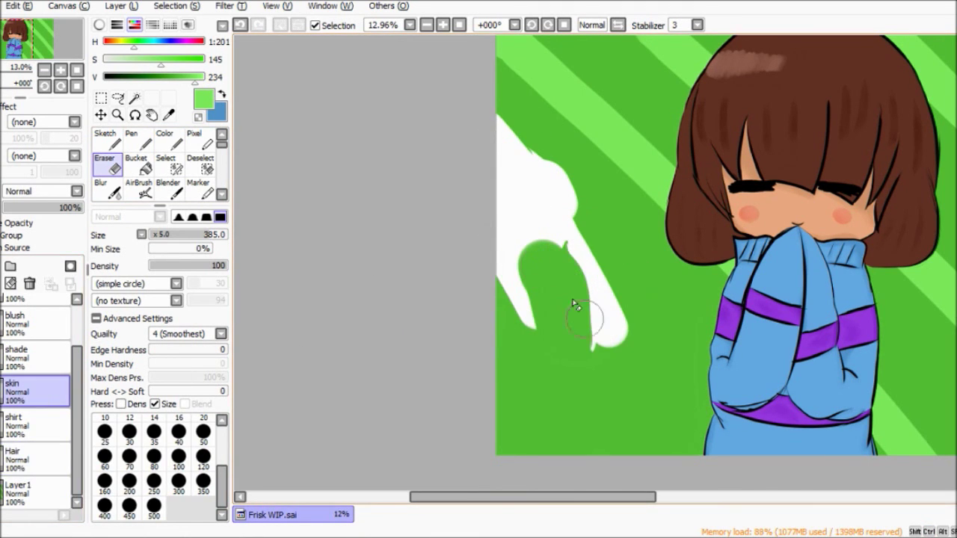
mouse_move(297, 336)
left_mouse_down()
mouse_move(566, 273)
mouse_move(607, 332)
left_mouse_up()
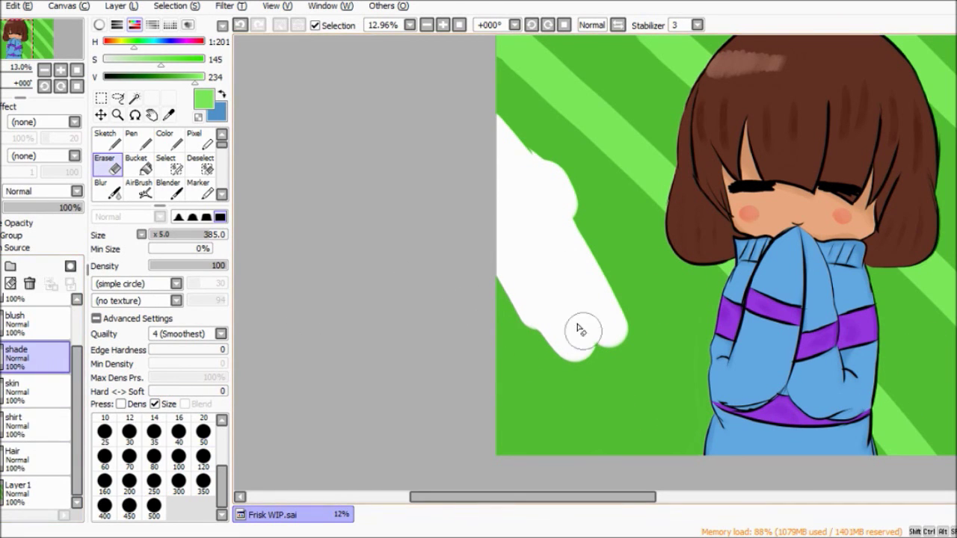
Repaint the erased left background dark green on the bottom layer and add light green diagonal stripes with the Color brush at size 390.
left_click(165, 139)
mouse_move(625, 359)
left_mouse_down()
mouse_move(573, 230)
mouse_move(588, 207)
mouse_move(551, 267)
mouse_move(495, 207)
mouse_move(533, 105)
left_mouse_up()
left_click(573, 230, "alt")
left_click(550, 97, "alt")
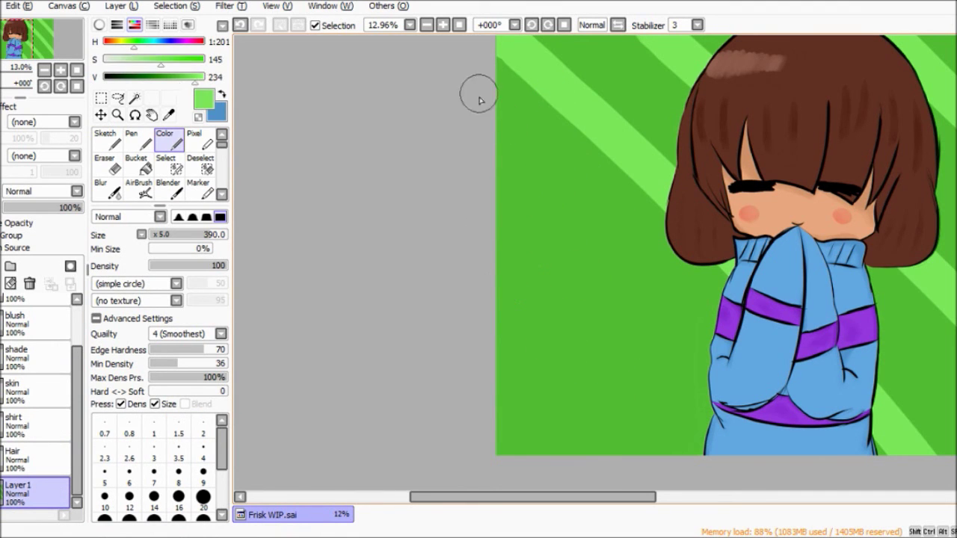
left_click_drag(487, 129, 711, 428)
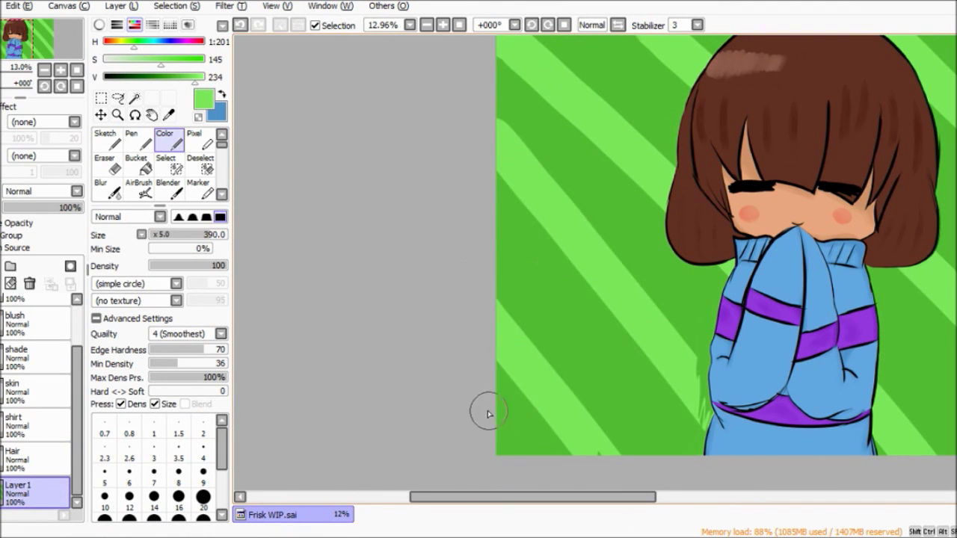
Erase the stray green beside the sweater's left outline on the shade layer so the stripes run cleanly up to it.
left_click_drag(18, 67, 27, 67)
left_click(30, 356)
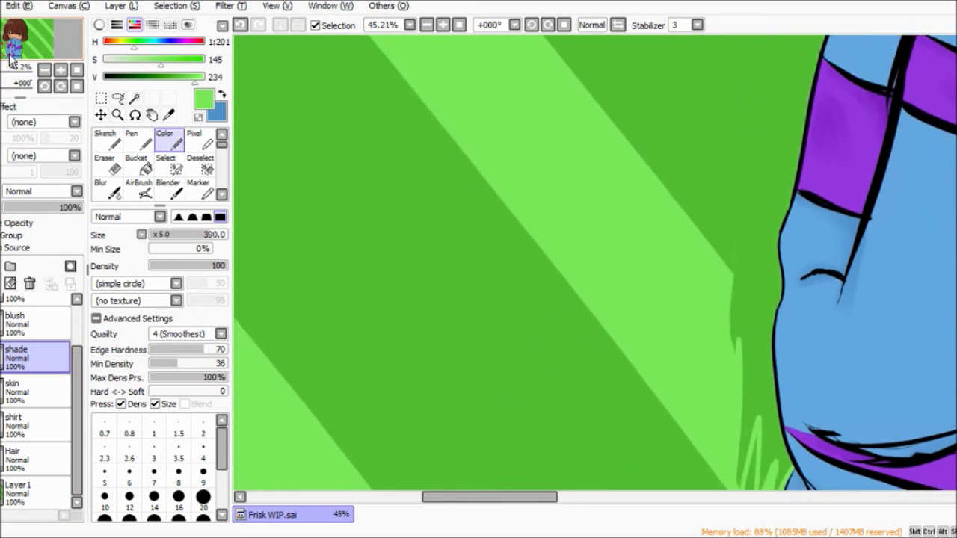
left_click(105, 165)
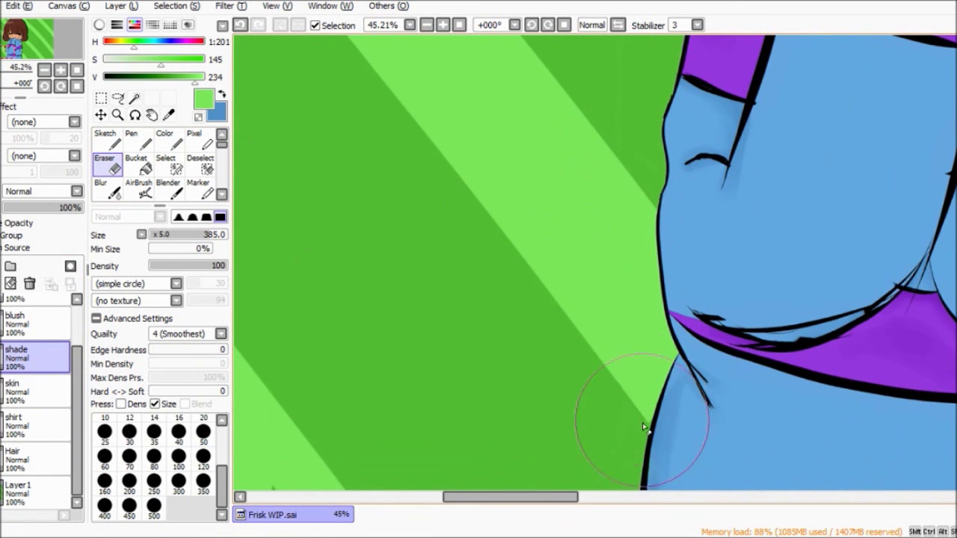
left_click(104, 189)
key("e")
Lower the green's saturation to 82 and stamp three pale circles on the left background with the Color brush at size 500.
scroll(509, 274, "down", 5)
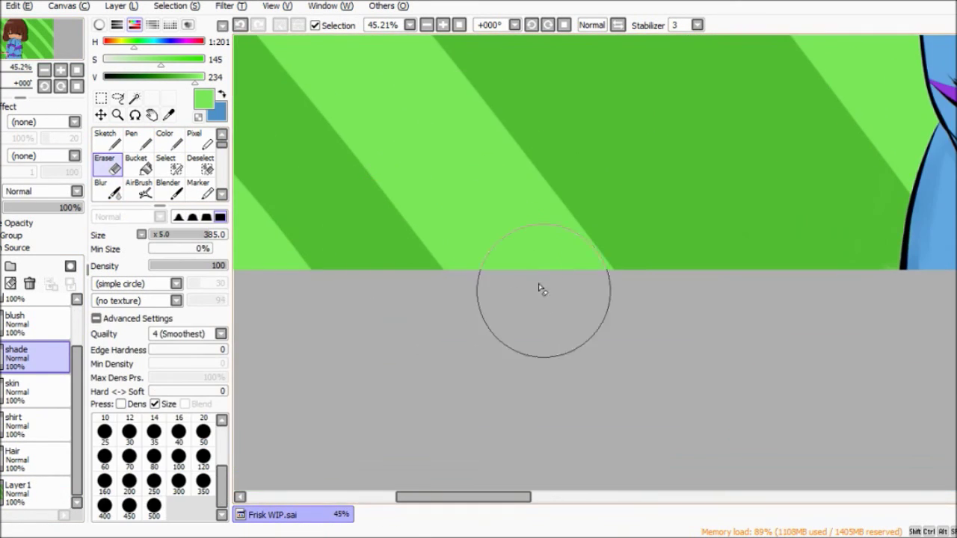
scroll(508, 273, "left", 5)
key("minus")
key("minus")
scroll(598, 269, "left", 5)
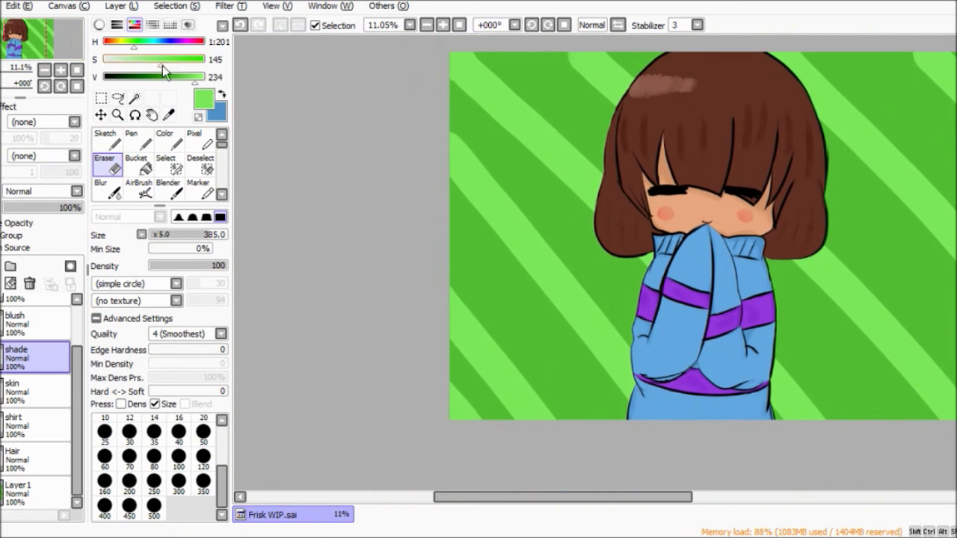
left_click(136, 58)
left_click(164, 138)
left_click(502, 144)
left_click(575, 312)
left_click(486, 316)
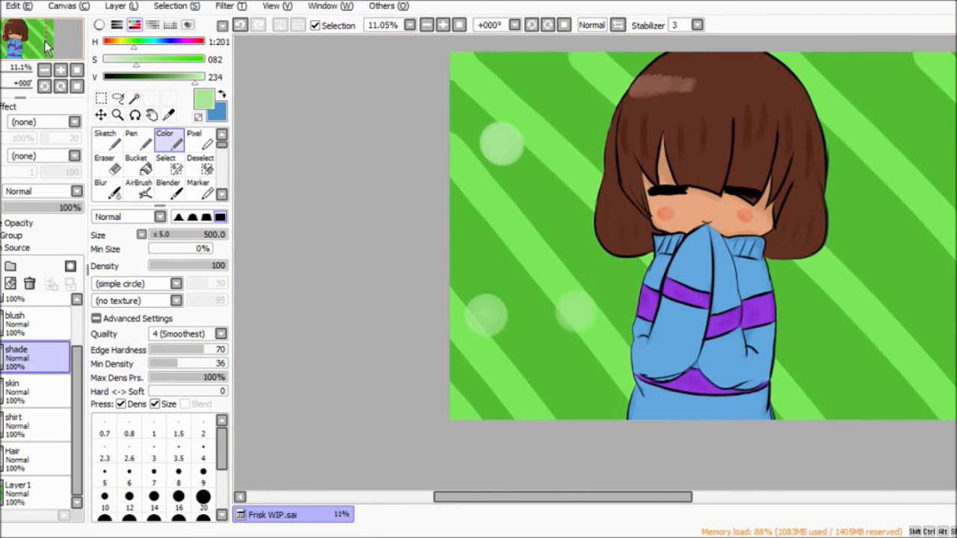
Scatter pale green circles across the background to the right of the figure on the shade layer with the size 500 Color brush.
scroll(704, 167, "right", 4)
left_click(691, 249)
left_click(755, 297)
left_click(808, 352)
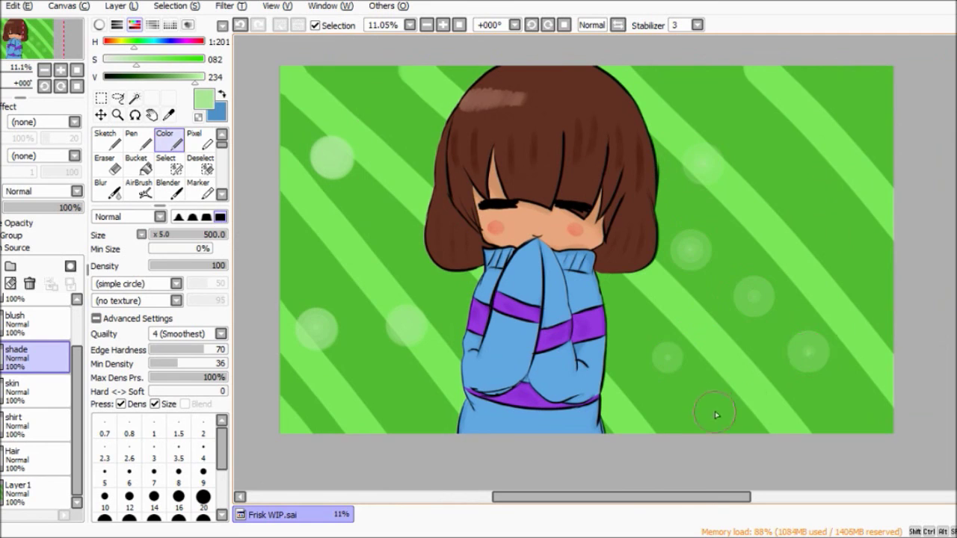
left_click(715, 407)
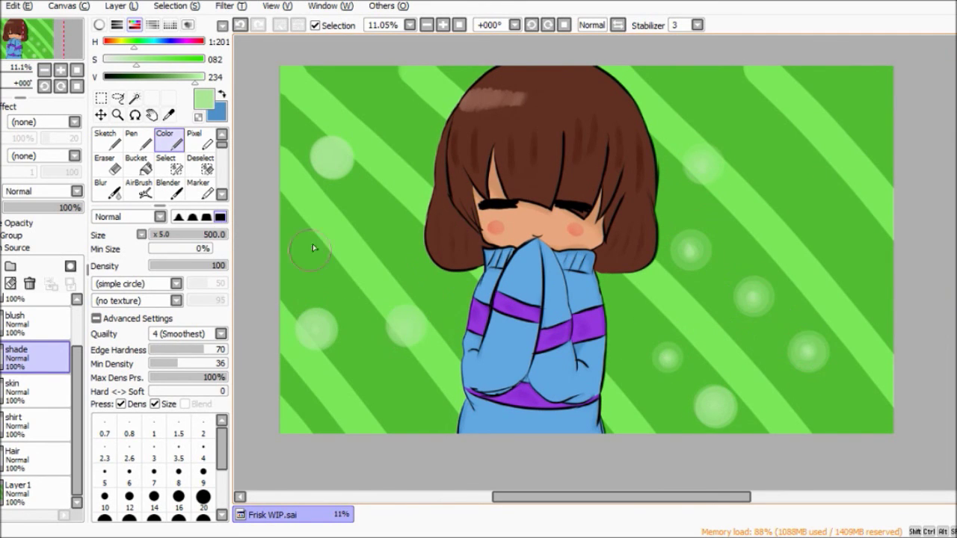
left_click(789, 126)
left_click(837, 234)
left_click(777, 197)
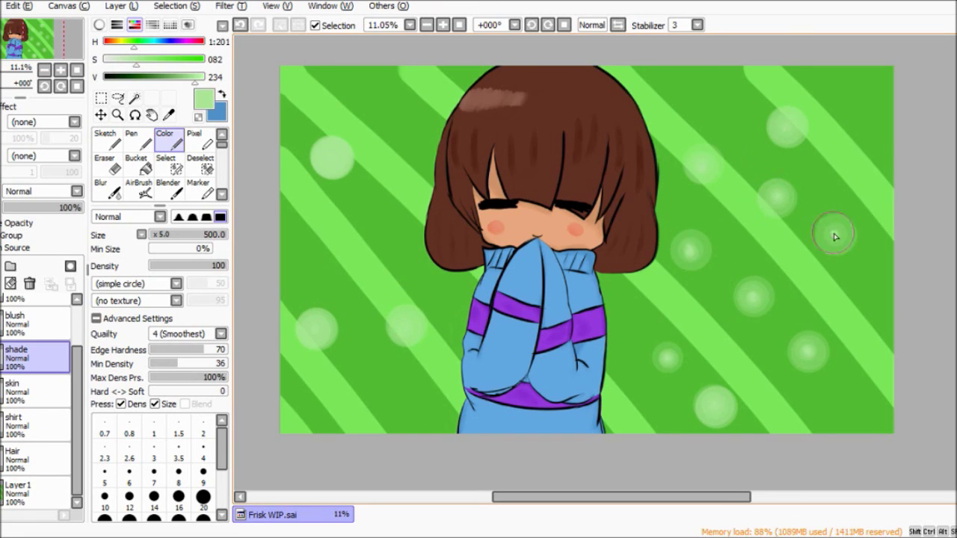
left_click(692, 91)
Stamp four more pale green circles across the left background.
left_click(397, 99)
left_click(377, 208)
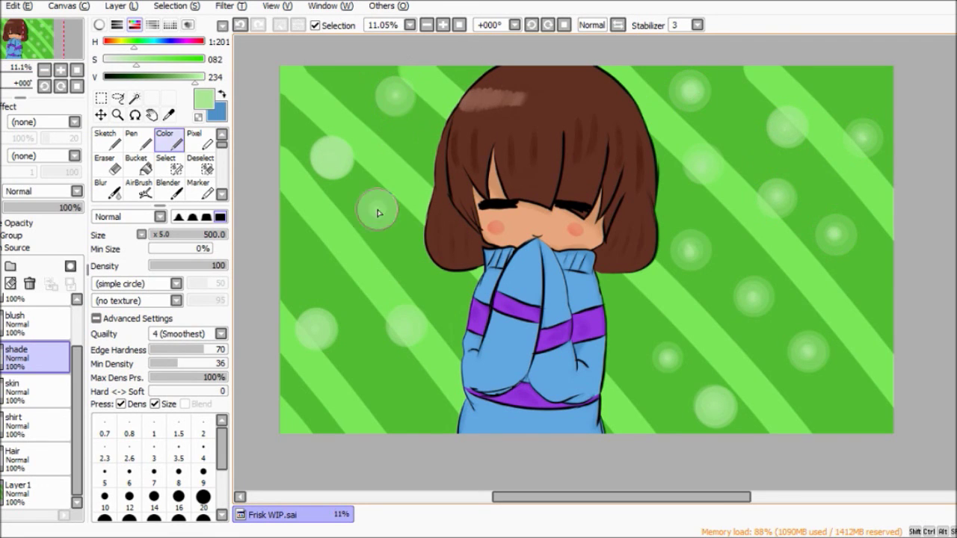
left_click(305, 232)
left_click(408, 282)
Erase all the pale circles from the left background on the shade layer with the Eraser at size 385.
key("e")
left_click_drag(317, 321, 322, 340)
mouse_move(293, 232)
left_mouse_down()
mouse_move(293, 247)
mouse_move(306, 246)
left_mouse_up()
left_click_drag(366, 198, 378, 224)
left_click_drag(400, 257, 404, 329)
left_click_drag(329, 150, 337, 169)
left_click_drag(378, 201, 385, 220)
left_click_drag(396, 86, 404, 105)
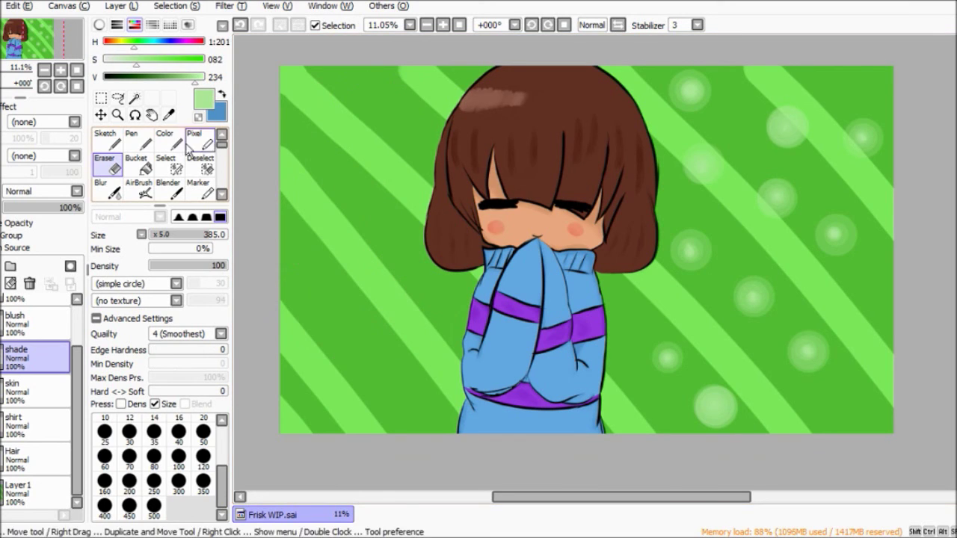
Stamp three new pale circles on the upper half of the left background with the Color brush at size 500.
left_click(169, 141)
left_click(366, 123)
left_click(318, 180)
left_click(399, 276)
key("ctrl+z")
left_click(410, 277)
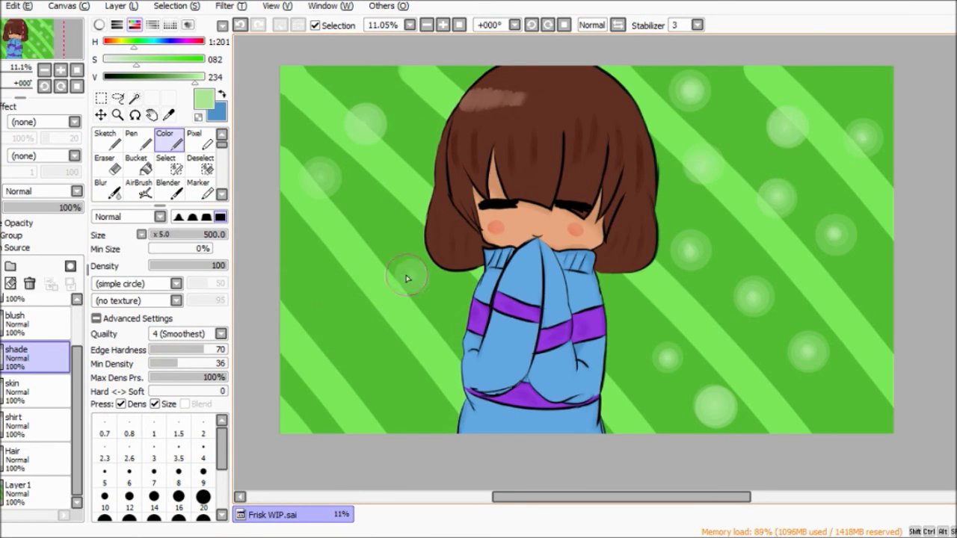
Stamp three more pale circles on the lower half of the left background, undoing the badly placed ones.
left_click(317, 316)
left_click(408, 376)
key("ctrl+z")
left_click(410, 380)
key("ctrl+z")
left_click(394, 376)
left_click(395, 376)
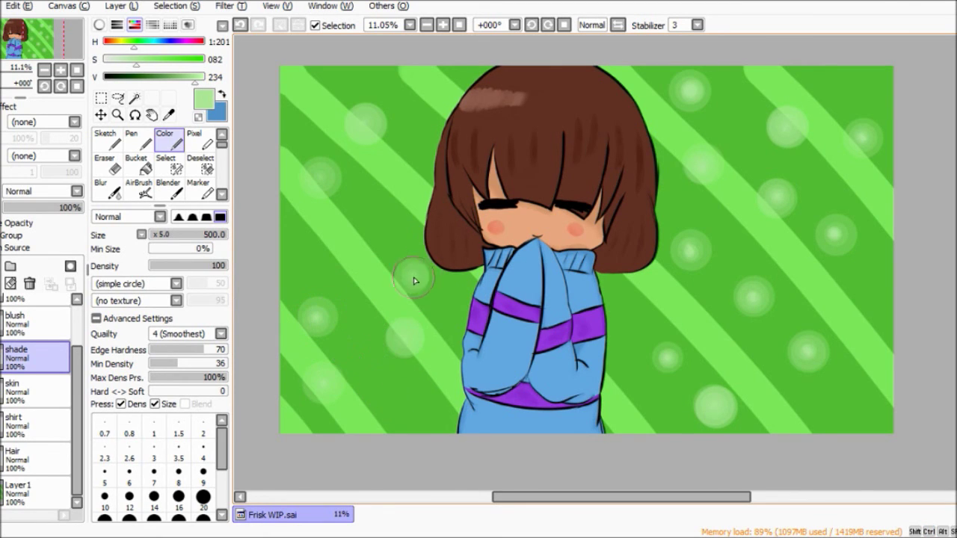
Erase several of the pale circles right of the figure, including the brightest ones, on the shade layer.
key("e")
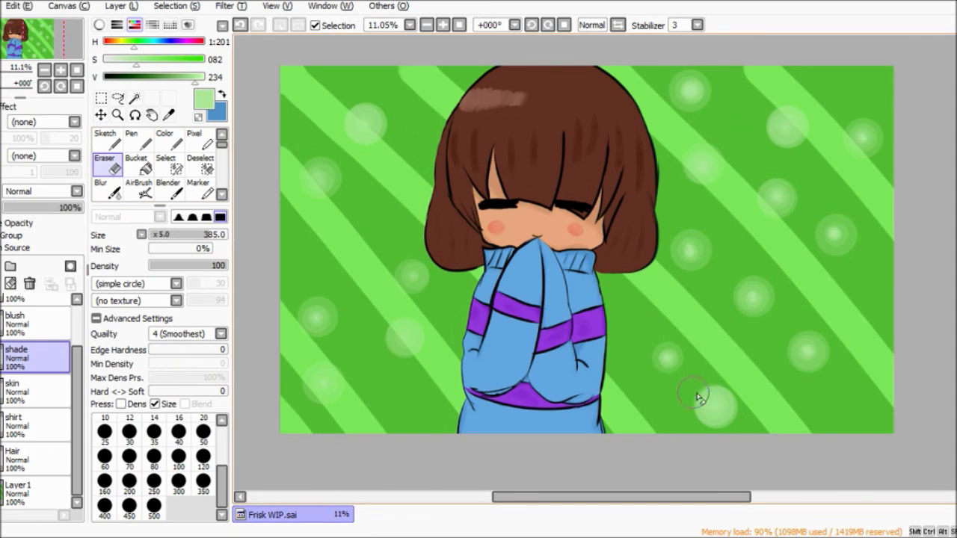
left_click(786, 127)
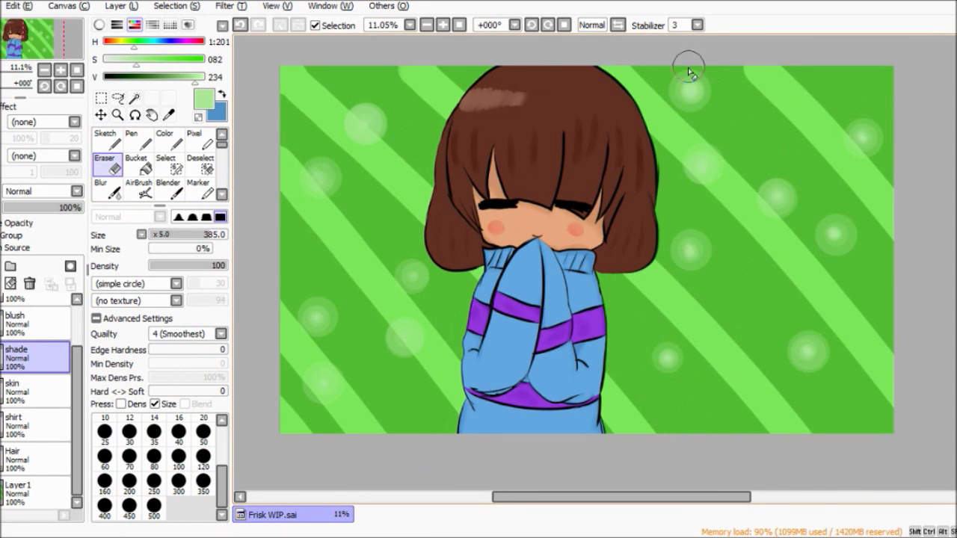
left_click(689, 90)
Stamp one pale circle near the top of the right background and move the topmost left circle closer to the top edge.
left_click(144, 142)
key("ctrl+z")
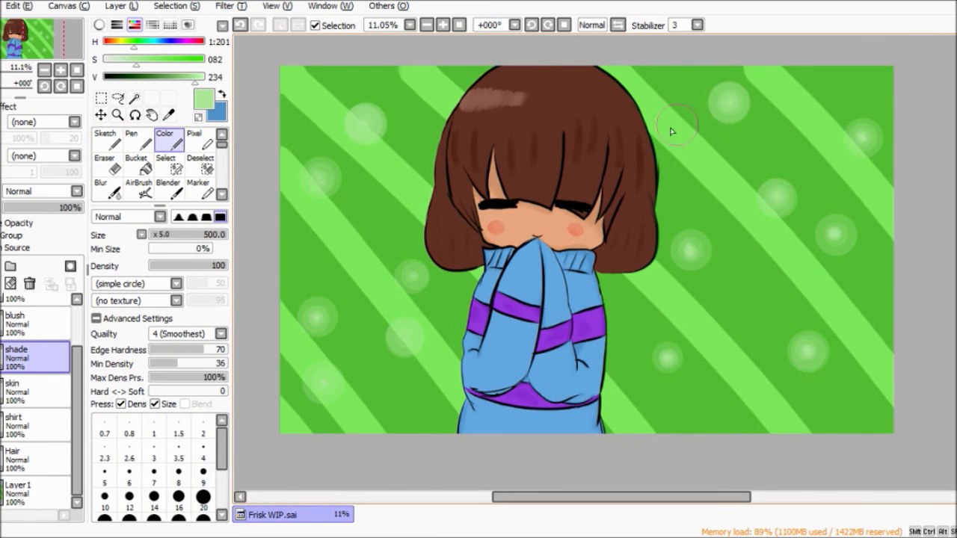
key("e")
left_click(169, 141)
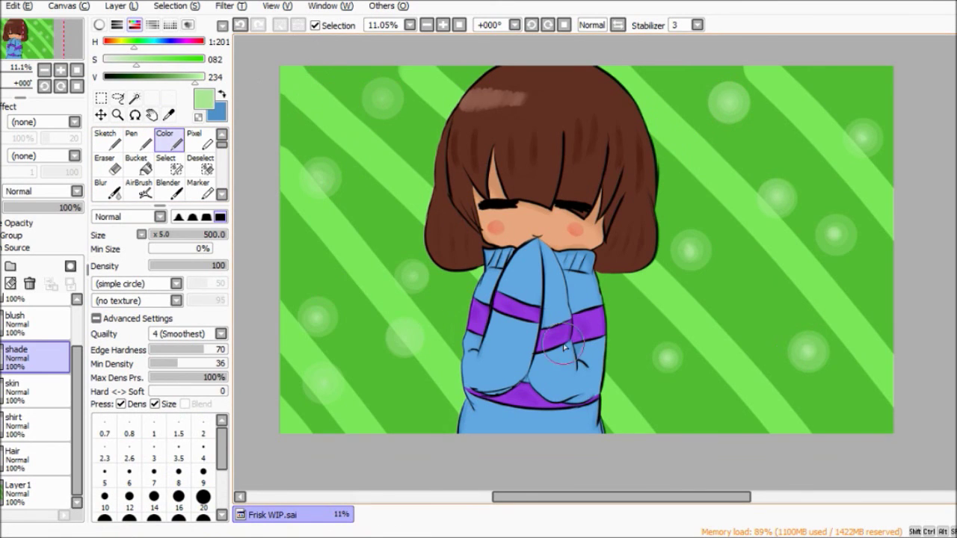
Set up the Sketch brush in black at size 16 on the bottom layer and try a plain letter F beside the figure.
mouse_move(4, 67)
left_mouse_down()
mouse_move(30, 67)
mouse_move(47, 52)
left_mouse_up()
left_click(106, 140)
left_click(17, 490)
left_click_drag(574, 395, 675, 429)
left_click_drag(4, 71, 18, 71)
left_click_drag(455, 208, 465, 314)
left_click_drag(455, 209, 497, 209)
left_click_drag(460, 258, 495, 252)
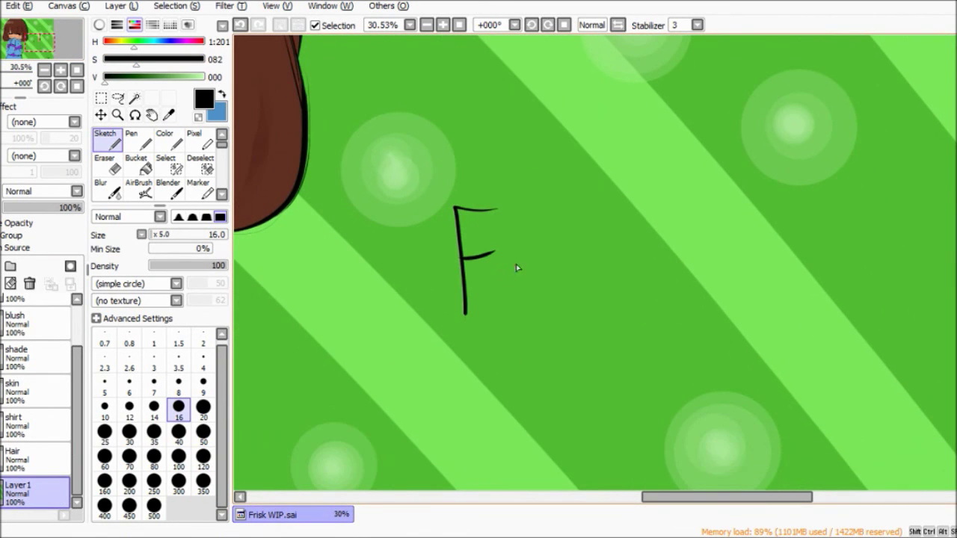
left_click_drag(664, 238, 666, 318)
Undo the plain lettering and write "Frisk" in curly black letters on the background right of the figure.
key("ctrl+z")
key("ctrl+z")
key("ctrl+z")
key("ctrl+z")
key("ctrl+z")
key("ctrl+z")
key("ctrl+z")
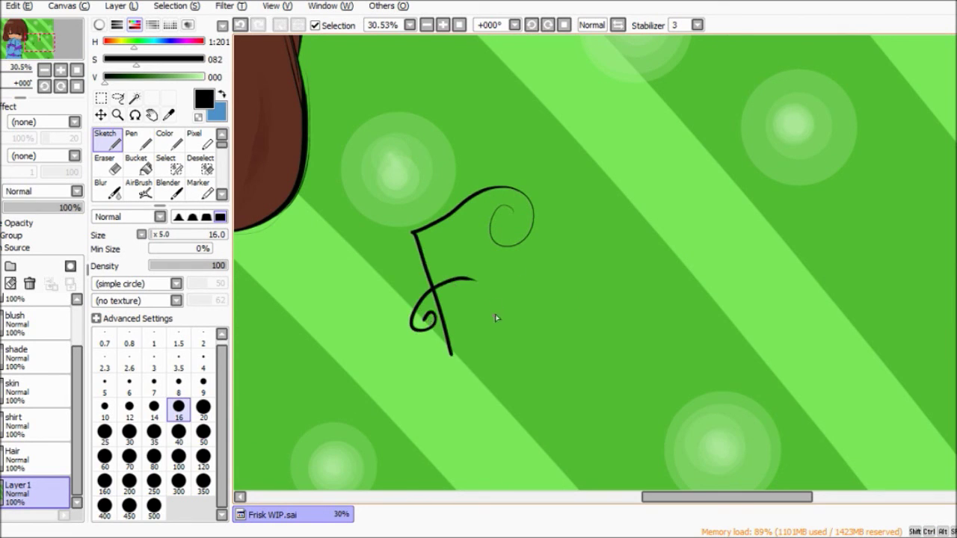
left_click_drag(660, 289, 619, 341)
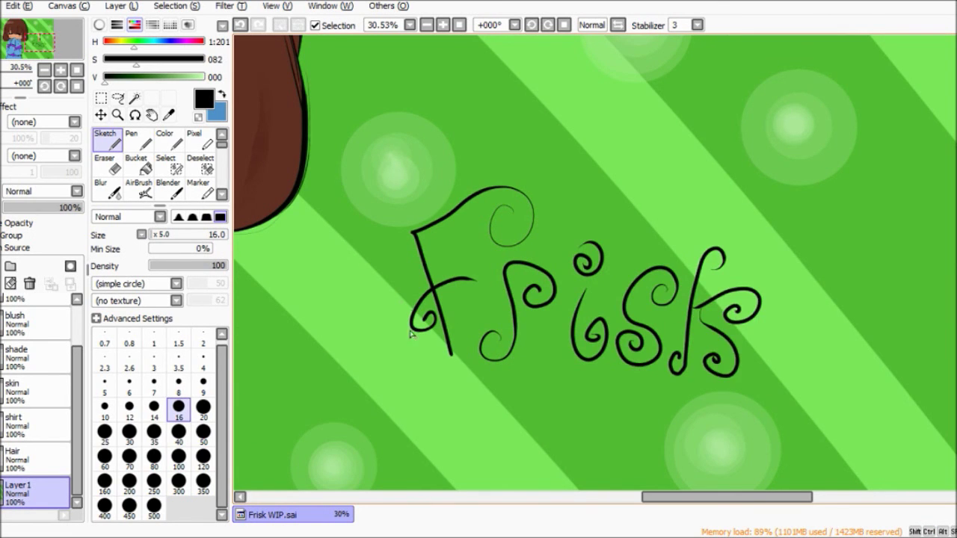
scroll(411, 333, "down", 3)
scroll(4, 49, "up", 5)
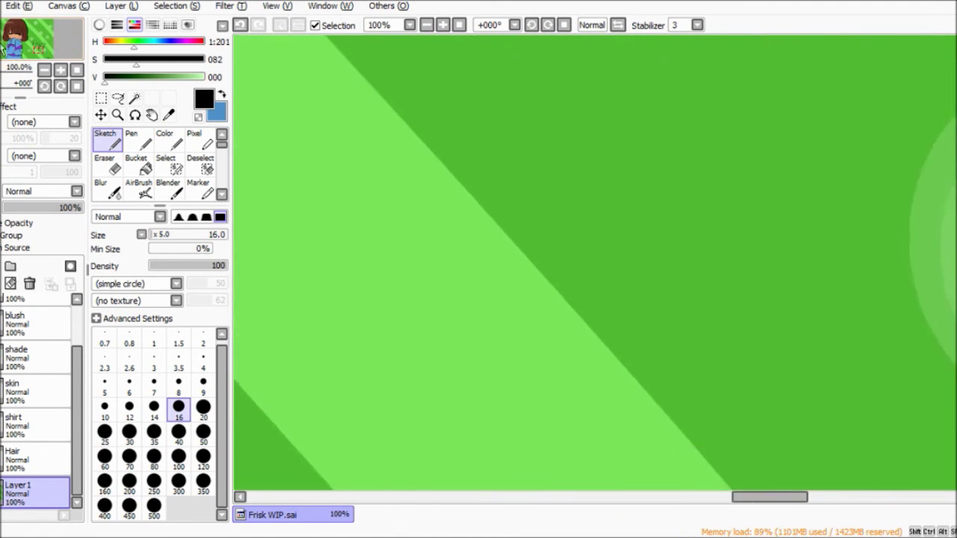
scroll(566, 299, "down", 3)
key("e")
left_click_drag(566, 299, 643, 258)
mouse_move(523, 232)
left_mouse_down()
mouse_move(558, 267)
mouse_move(504, 246)
mouse_move(524, 250)
left_mouse_up()
key("b")
key("ctrl+z")
mouse_move(628, 198)
left_mouse_down()
mouse_move(571, 258)
mouse_move(624, 288)
mouse_move(559, 262)
left_mouse_up()
key("n")
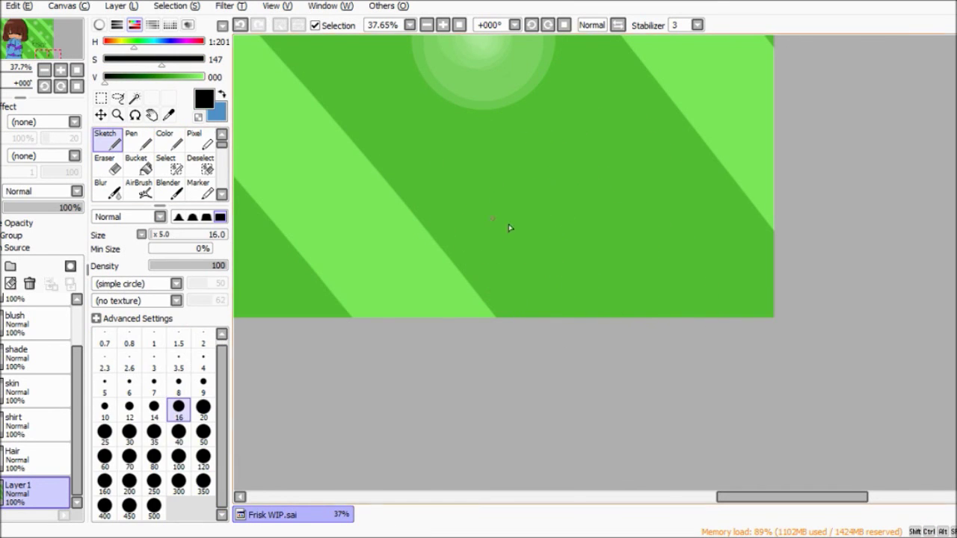
Write the artist's signature in small black script in the drawing's lower-right corner with the Sketch brush at size 16.
key("ctrl+z")
key("ctrl+z")
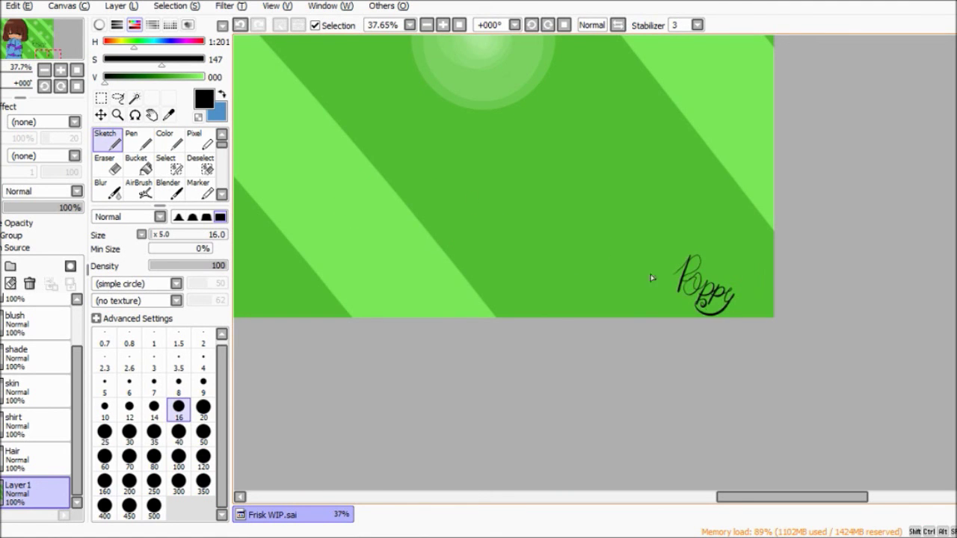
left_click_drag(22, 66, 3, 103)
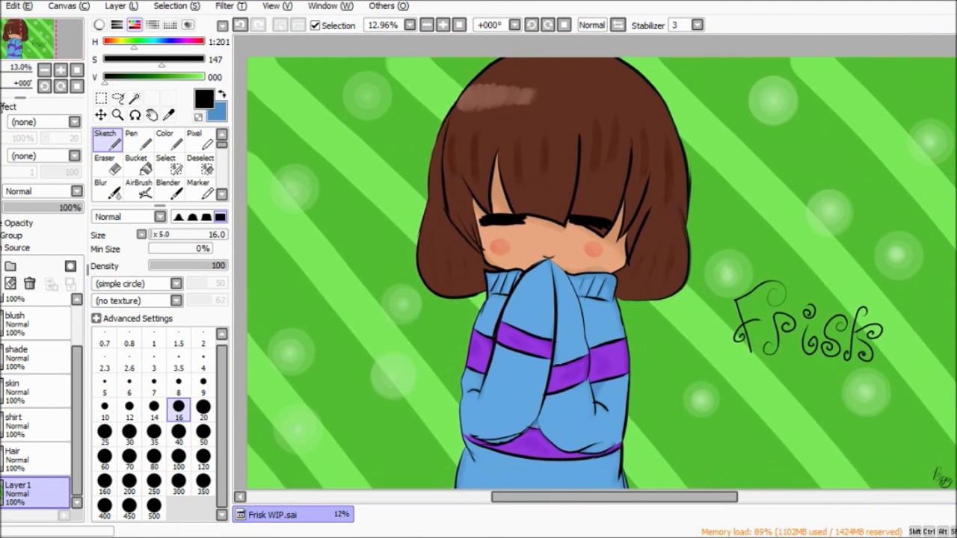